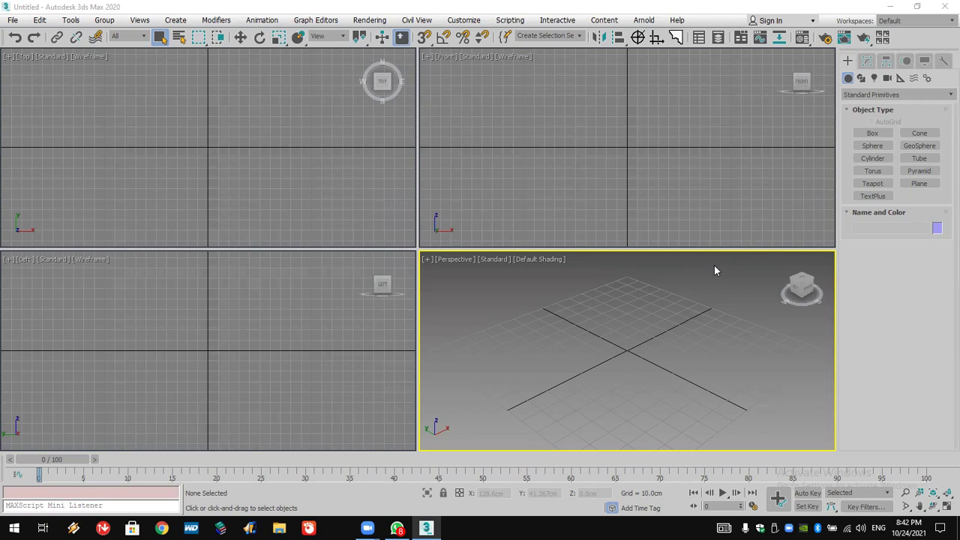
Switch to the desktop, open the MAX folder shortcut and go into its Vray folder
{"action": "left_click", "coordinate": [944, 6]}
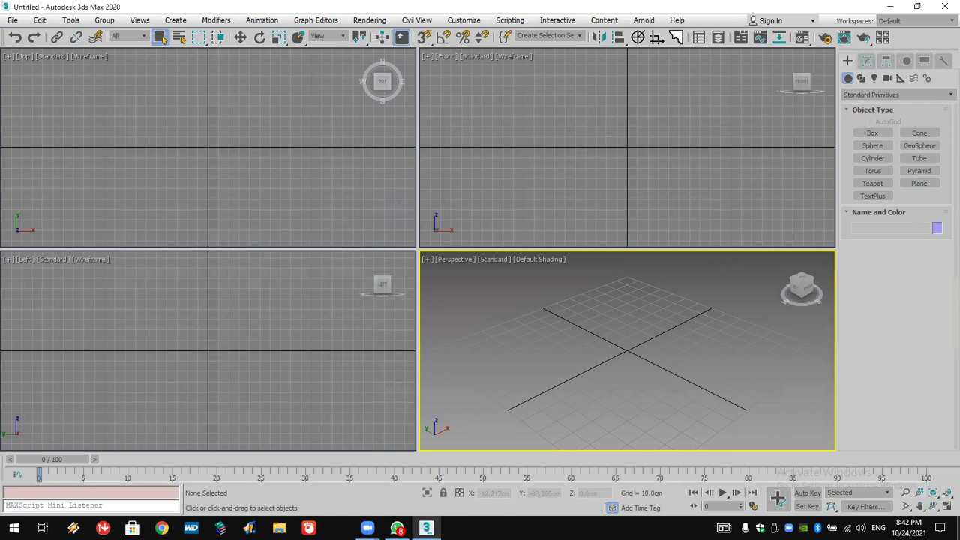
{"action": "left_click", "coordinate": [935, 22]}
{"action": "double_click", "coordinate": [935, 23]}
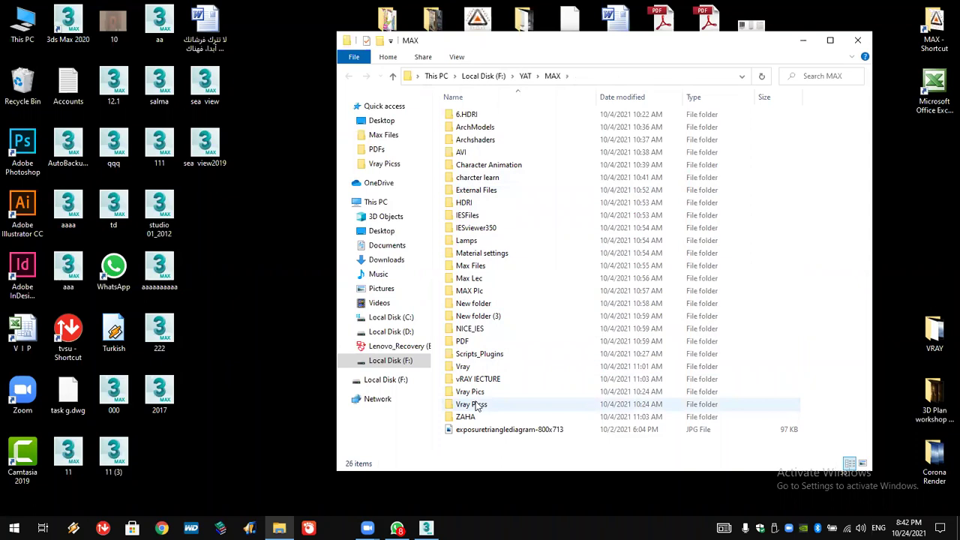
{"action": "left_click_drag", "start_coordinate": [486, 201], "coordinate": [482, 390]}
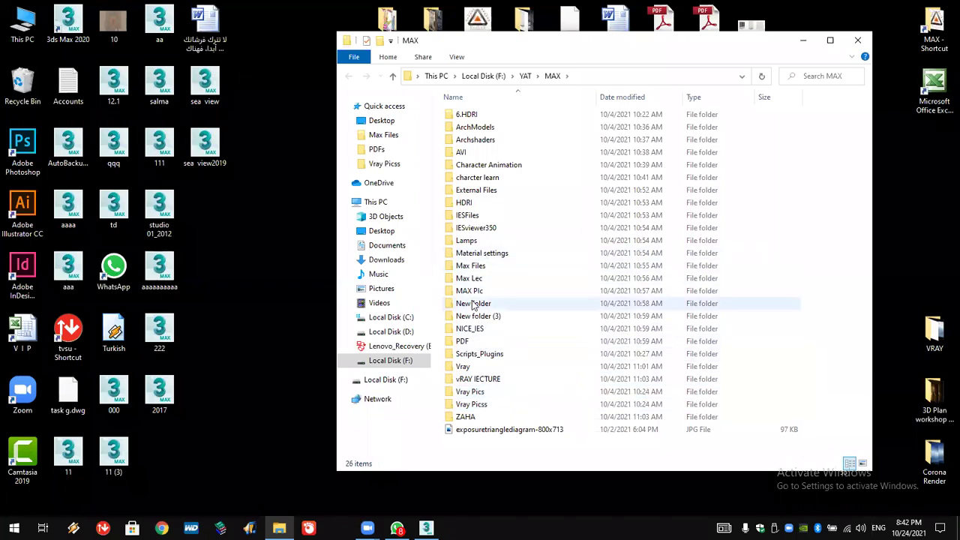
{"action": "left_click", "coordinate": [466, 367]}
{"action": "key", "text": "Return"}
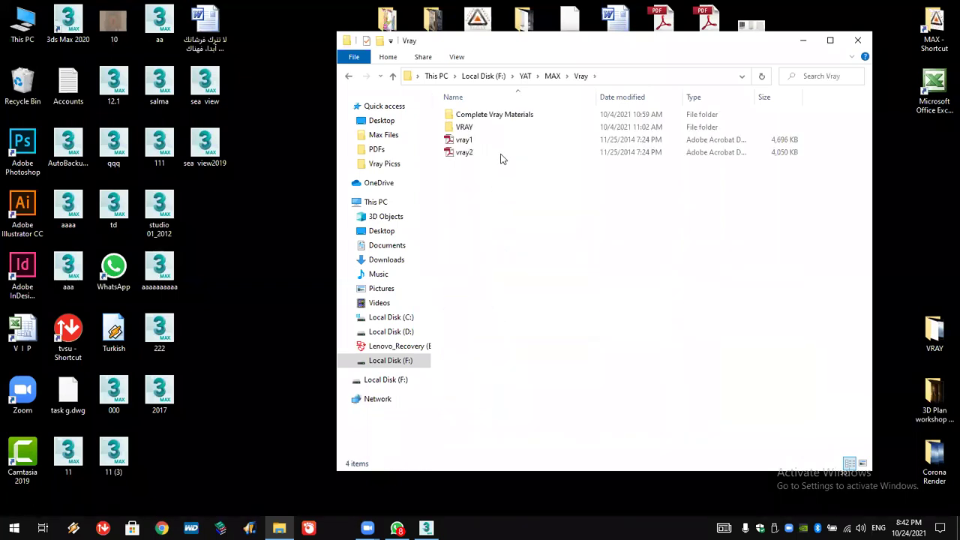
Browse through the Complete Vray Materials folders and open the wood folder
{"action": "double_click", "coordinate": [506, 116]}
{"action": "left_click", "coordinate": [507, 117]}
{"action": "double_click", "coordinate": [508, 115]}
{"action": "double_click", "coordinate": [508, 115]}
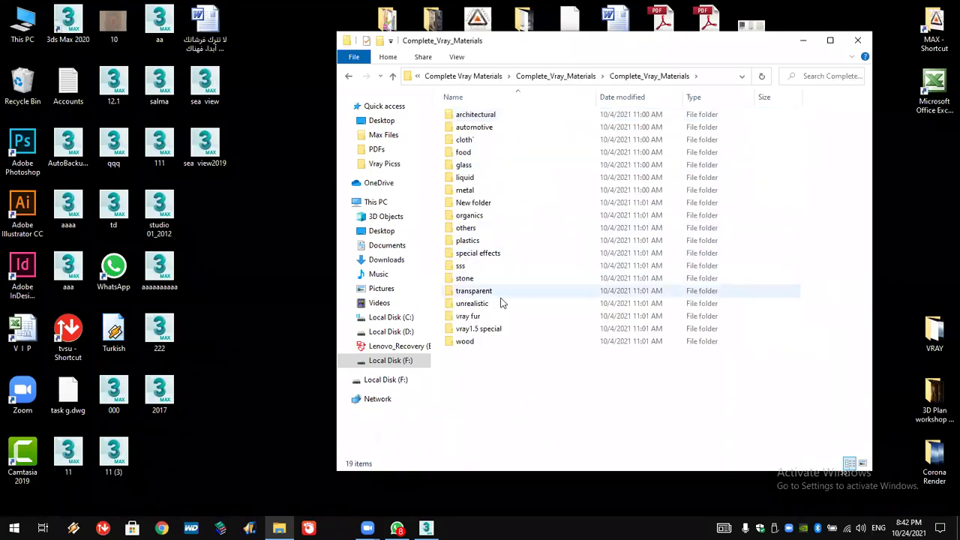
{"action": "double_click", "coordinate": [471, 342]}
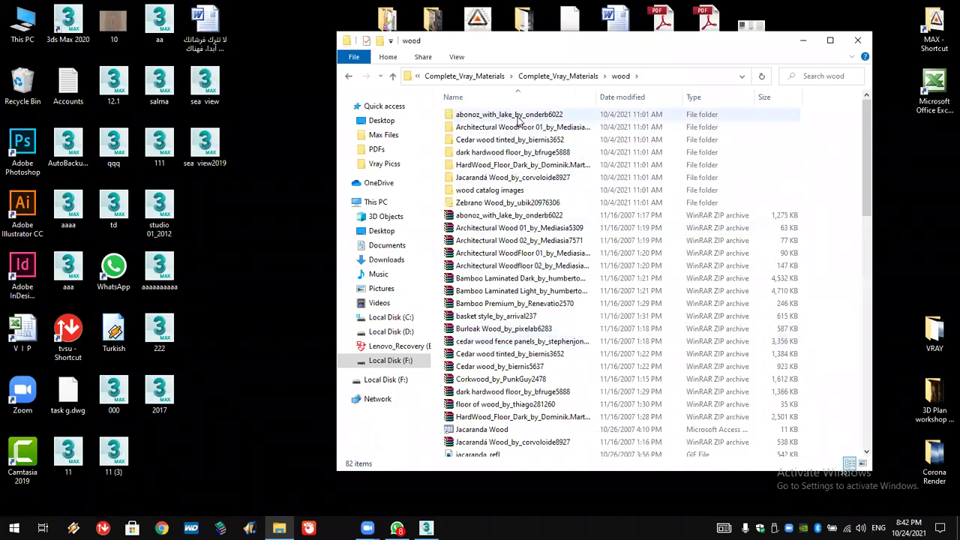
Copy the first abonoz_with_lake folder to the desktop, close the file window and place the copy in a free desktop area
{"action": "left_click_drag", "start_coordinate": [518, 120], "coordinate": [322, 279]}
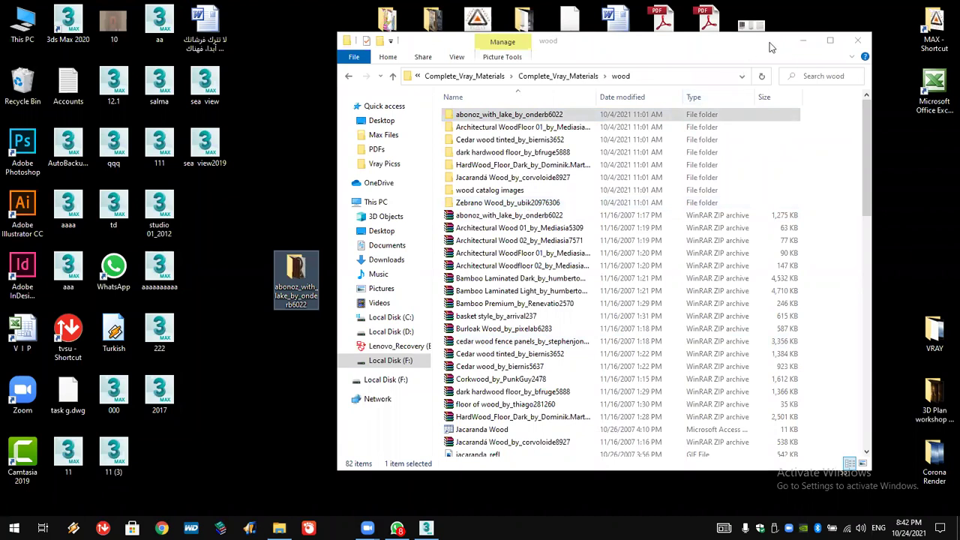
{"action": "left_click", "coordinate": [857, 40]}
{"action": "left_click_drag", "start_coordinate": [311, 283], "coordinate": [463, 145]}
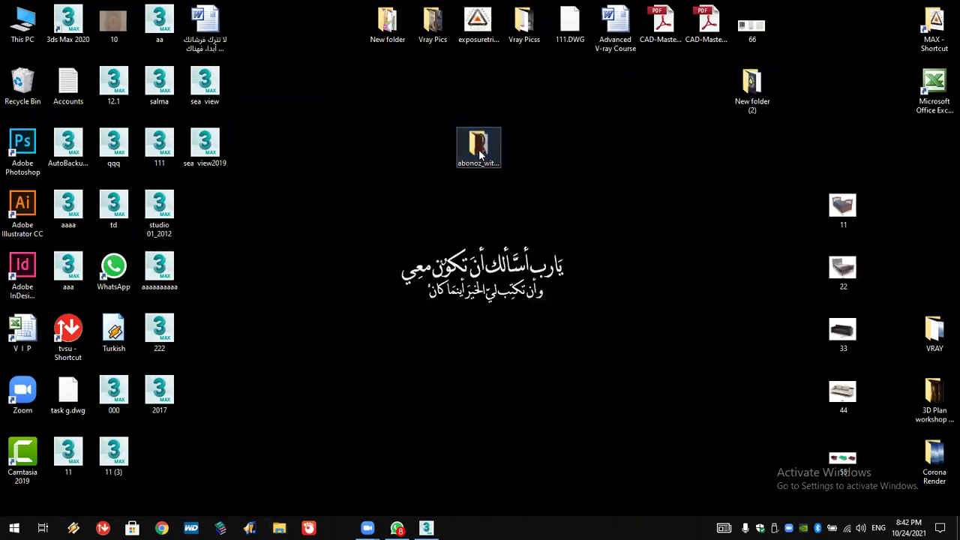
Open the copied abonoz folder and examine its wood texture, rendered preview and material library file
{"action": "double_click", "coordinate": [479, 154]}
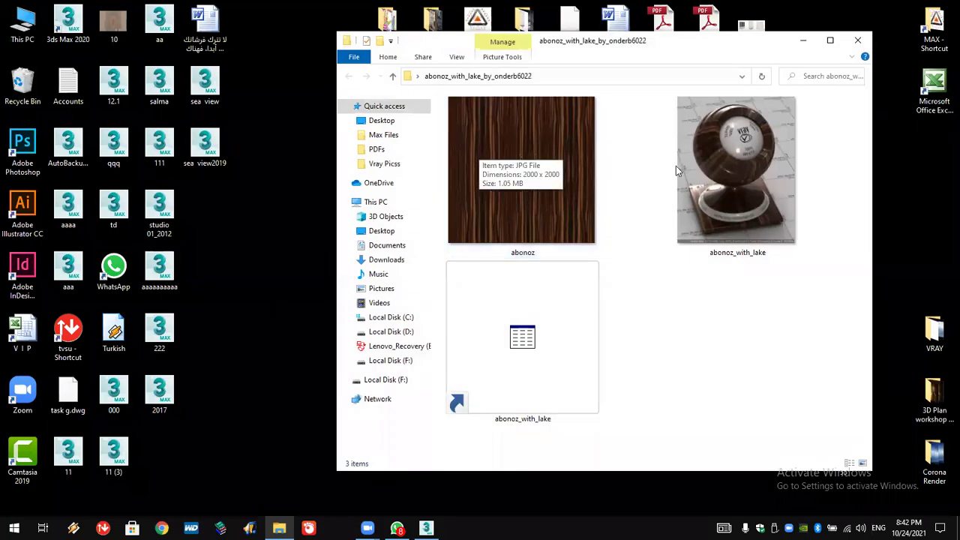
{"action": "left_click", "coordinate": [696, 168]}
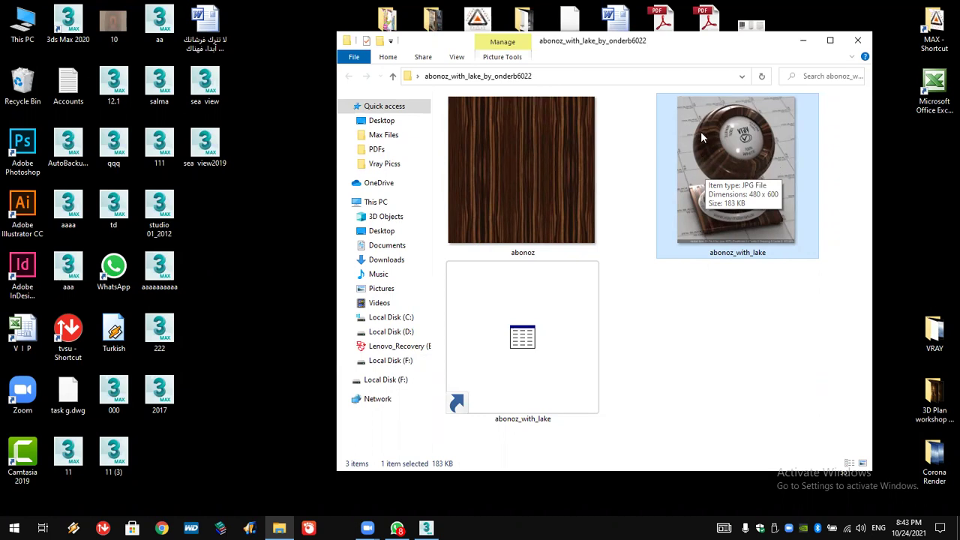
{"action": "left_click", "coordinate": [553, 165]}
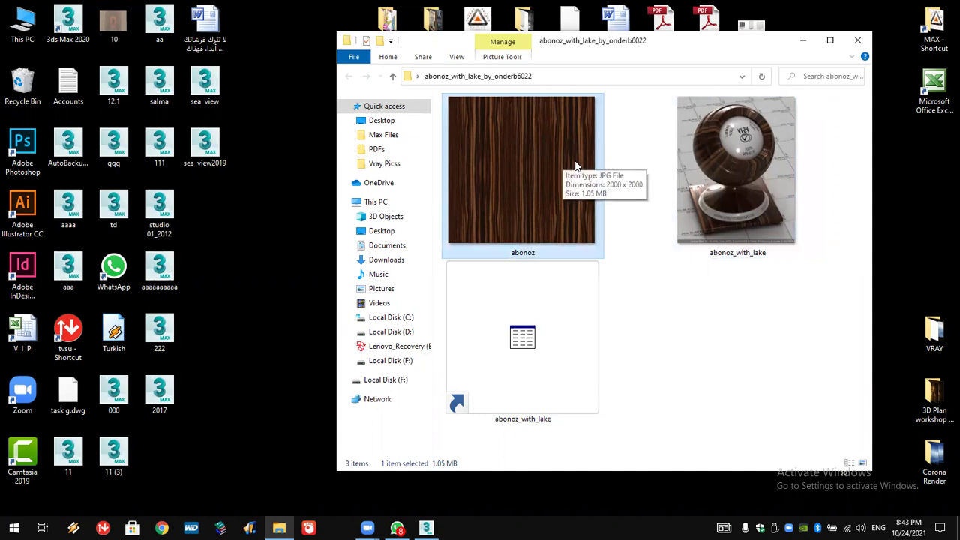
{"action": "left_click", "coordinate": [532, 362]}
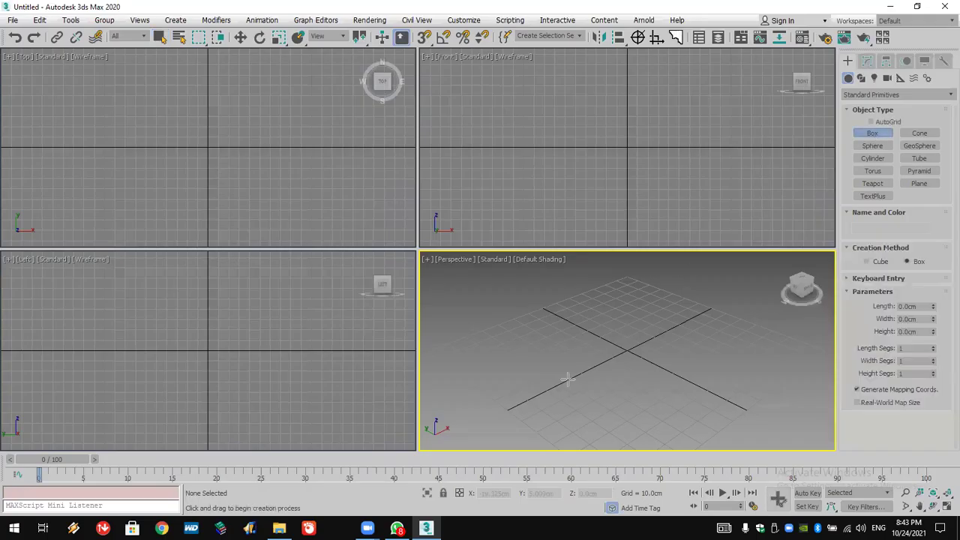
Switch to 3ds Max and create a box about 46.6 cm long, 42.2 cm wide and 45 cm high in the Perspective viewport
{"action": "left_click_drag", "start_coordinate": [623, 339], "coordinate": [629, 416]}
{"action": "left_click", "coordinate": [633, 362]}
{"action": "left_click", "coordinate": [633, 326]}
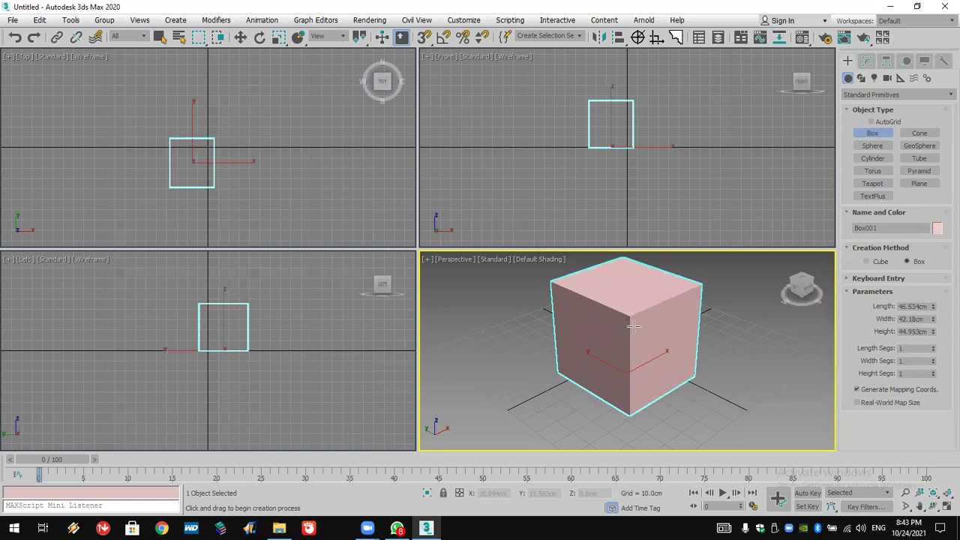
Open the Material Editor in compact mode instead of Slate and place it clear of the box in the Perspective viewport
{"action": "key", "text": "m"}
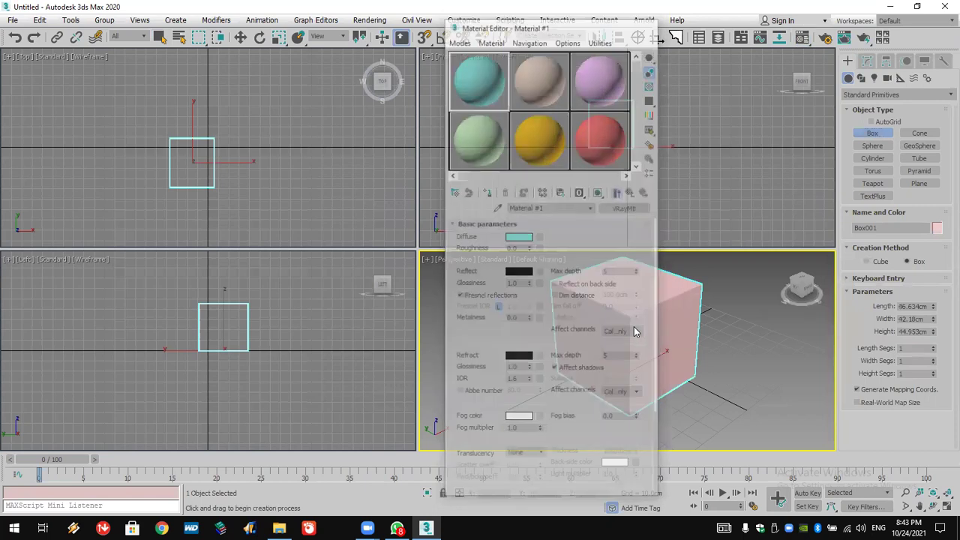
{"action": "key", "text": "m"}
{"action": "left_click_drag", "start_coordinate": [801, 38], "coordinate": [804, 78]}
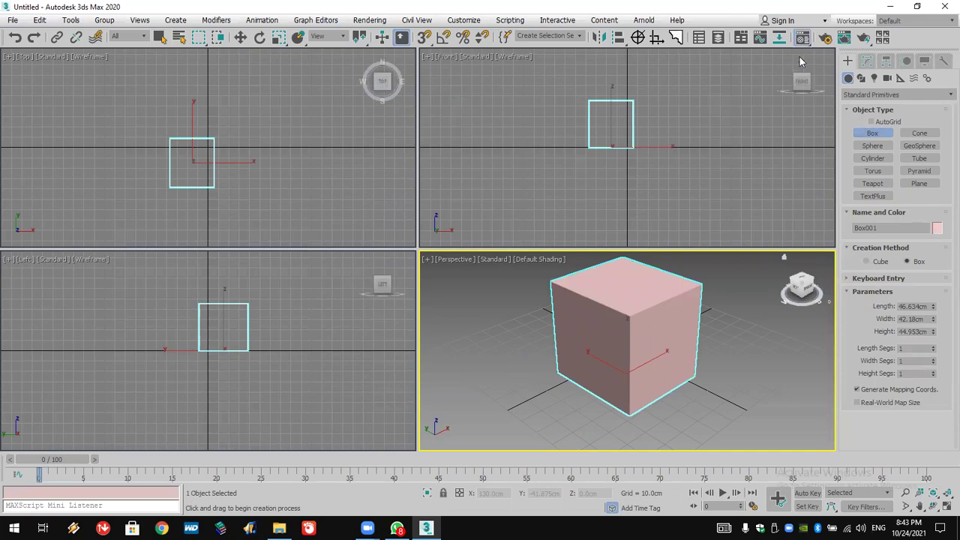
{"action": "left_click_drag", "start_coordinate": [803, 39], "coordinate": [803, 82]}
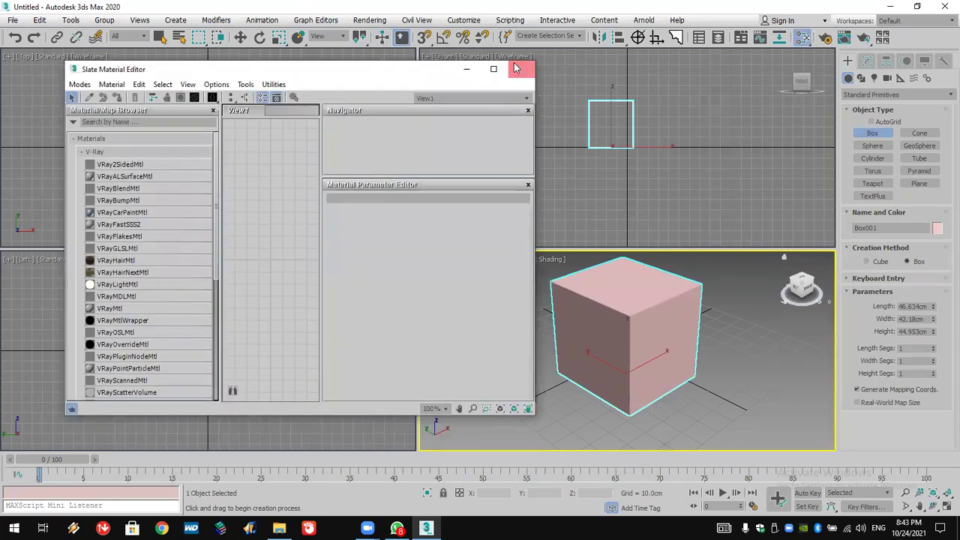
{"action": "left_click", "coordinate": [516, 68]}
{"action": "left_click_drag", "start_coordinate": [800, 39], "coordinate": [802, 64]}
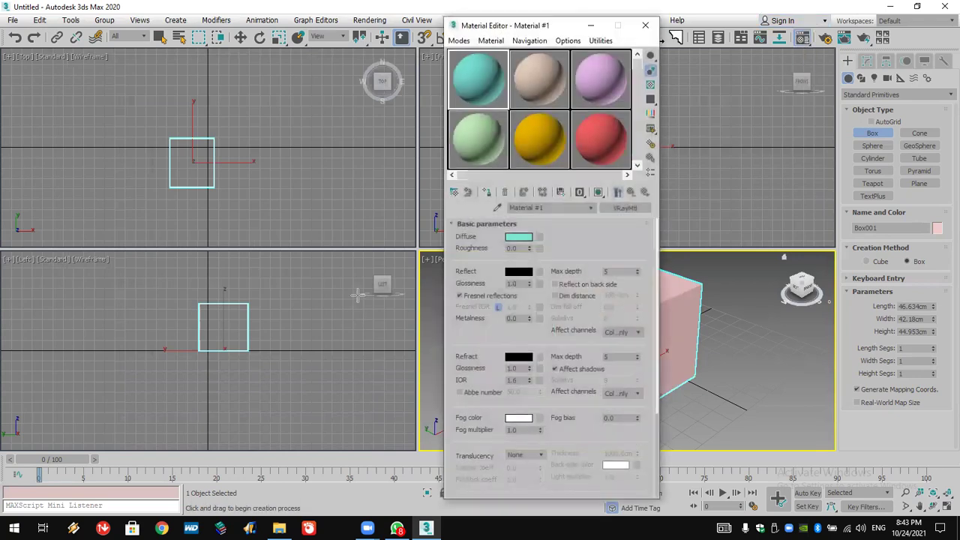
{"action": "left_click_drag", "start_coordinate": [528, 27], "coordinate": [413, 25]}
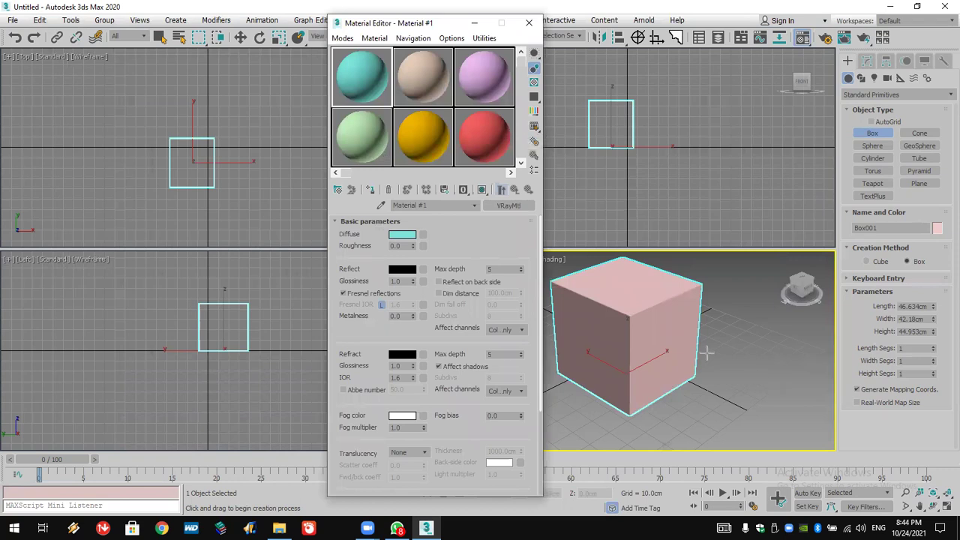
For the red sample slot, load the abonoz_with_lake material library from the abonoz folder on the desktop into the Material/Map Browser
{"action": "left_click", "coordinate": [492, 136]}
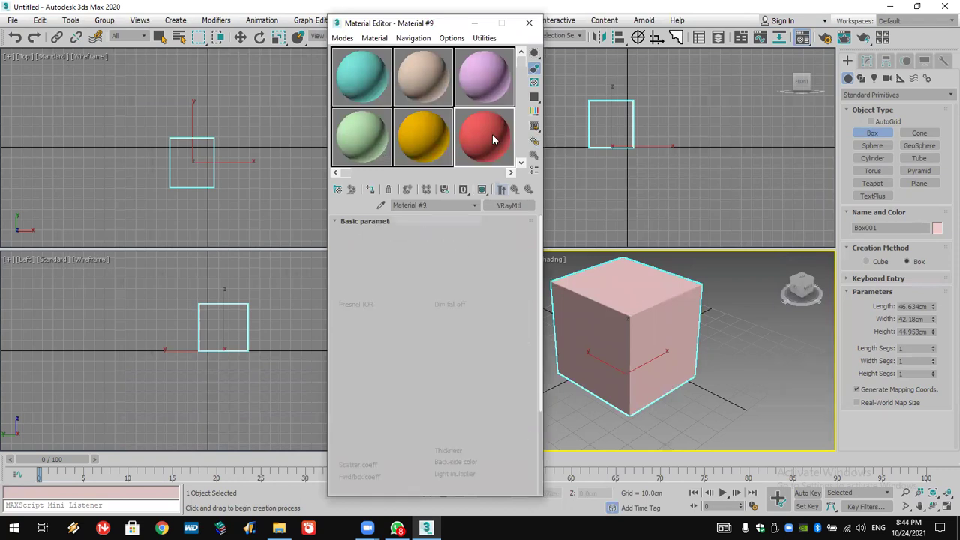
{"action": "left_click", "coordinate": [523, 205]}
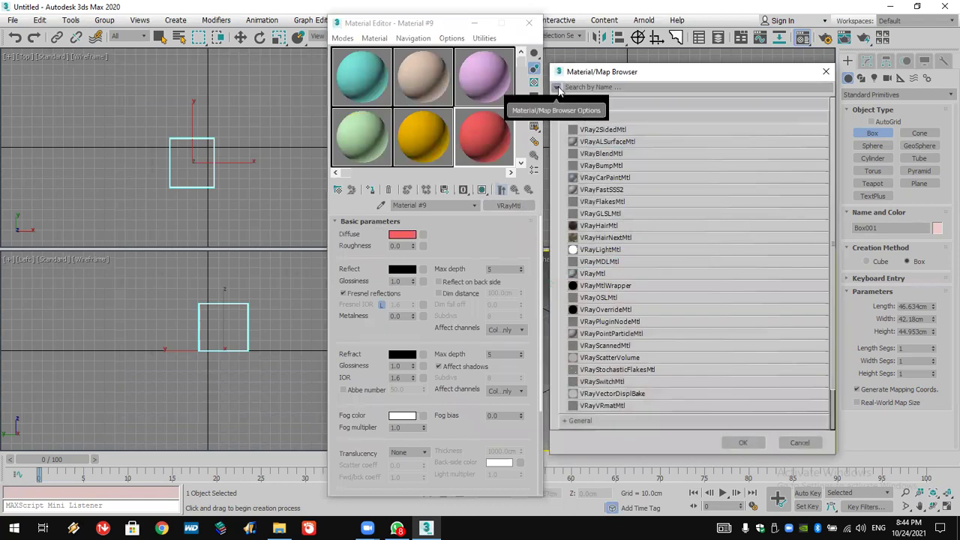
{"action": "left_click", "coordinate": [557, 88]}
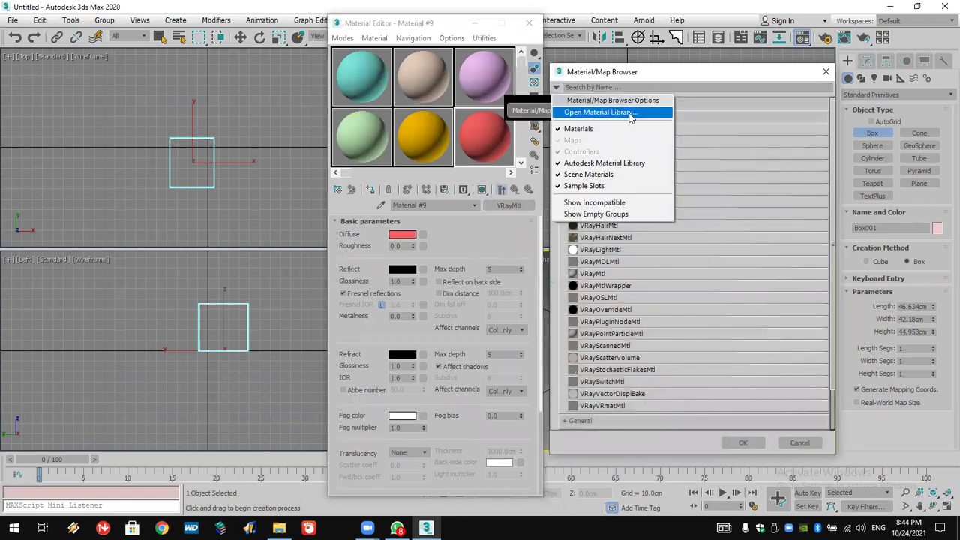
{"action": "left_click", "coordinate": [600, 111]}
{"action": "left_click", "coordinate": [463, 179]}
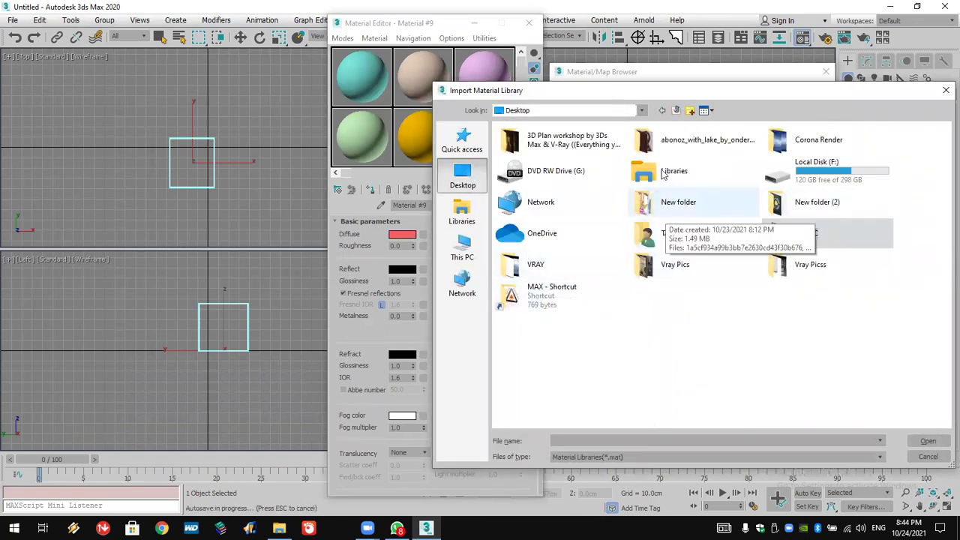
{"action": "double_click", "coordinate": [672, 141]}
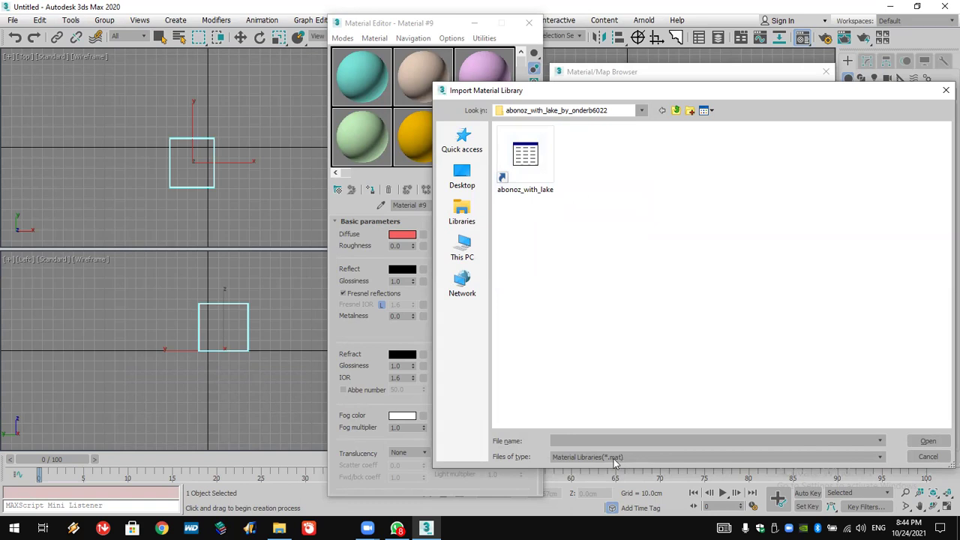
{"action": "double_click", "coordinate": [527, 159]}
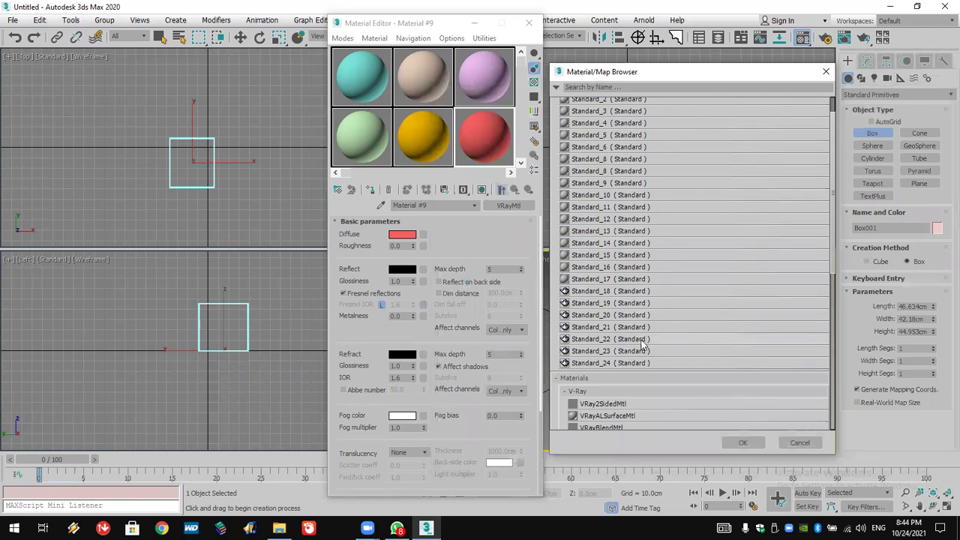
Display the abonoz_with_lake.mat library materials as large icons
{"action": "scroll", "coordinate": [645, 263], "scroll_direction": "up", "scroll_amount": 1}
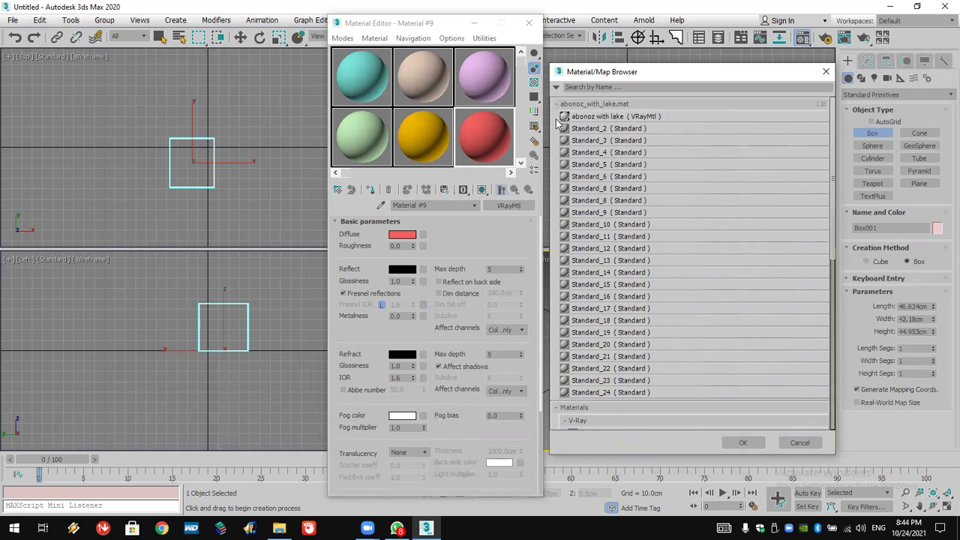
{"action": "right_click", "coordinate": [567, 122]}
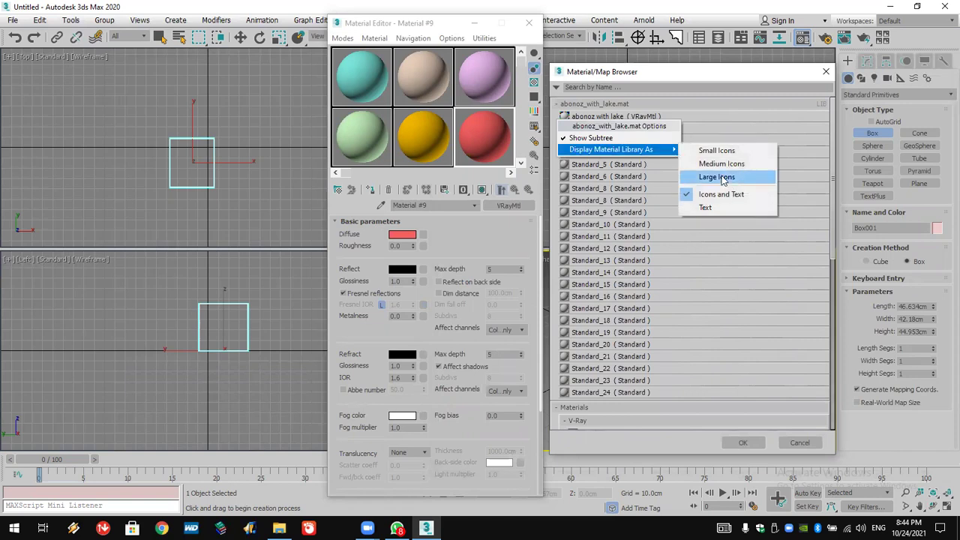
{"action": "left_click", "coordinate": [725, 179]}
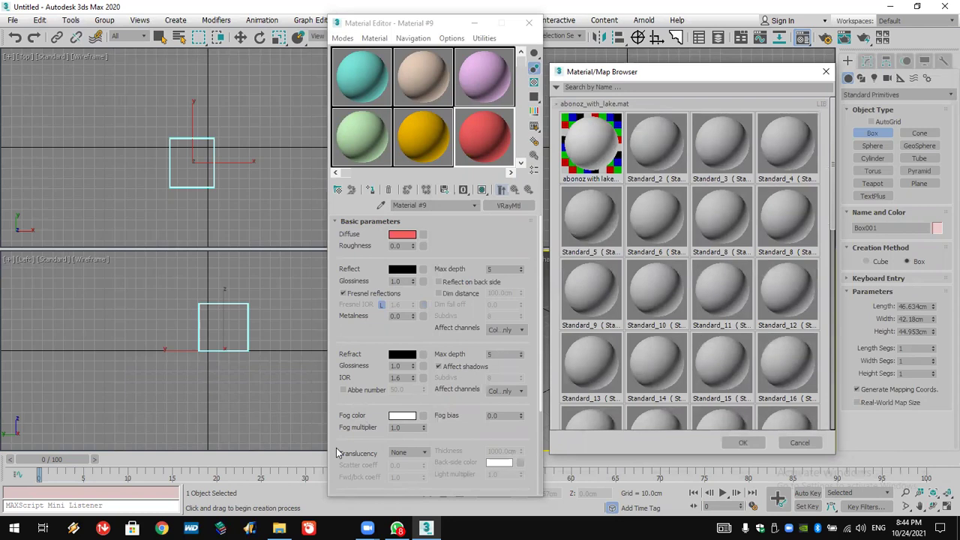
Switch to the abonoz folder window to check the material's rendered preview, and close the window
{"action": "mouse_move", "coordinate": [279, 528]}
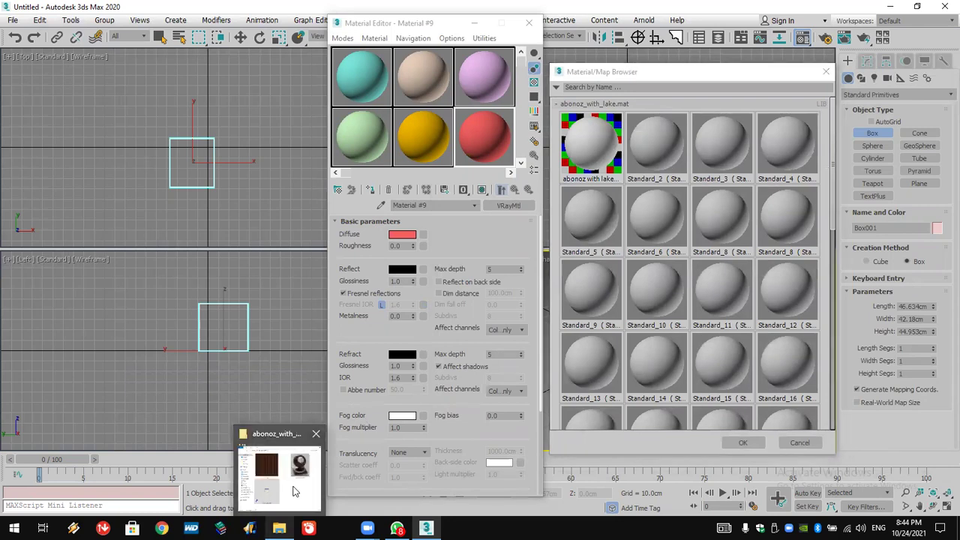
{"action": "left_click", "coordinate": [296, 492]}
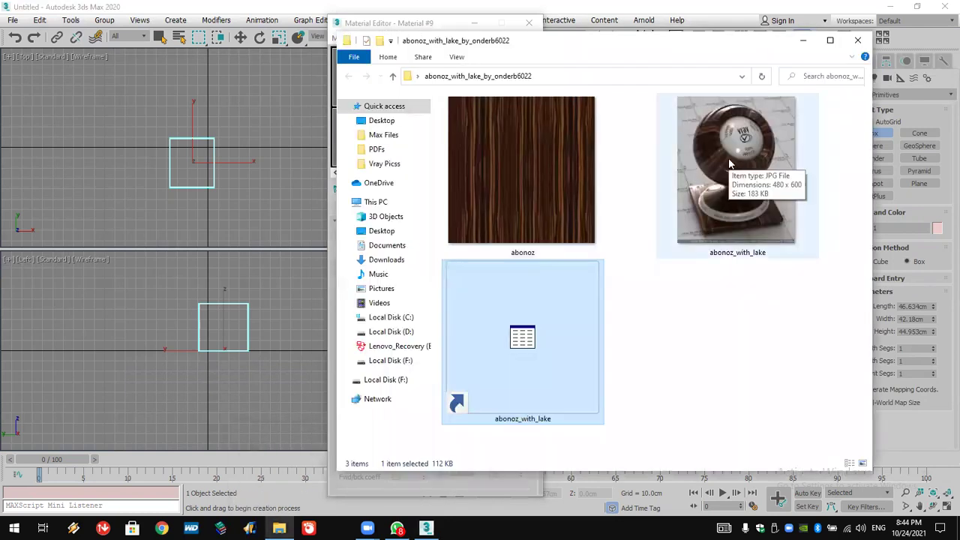
{"action": "left_click", "coordinate": [866, 47]}
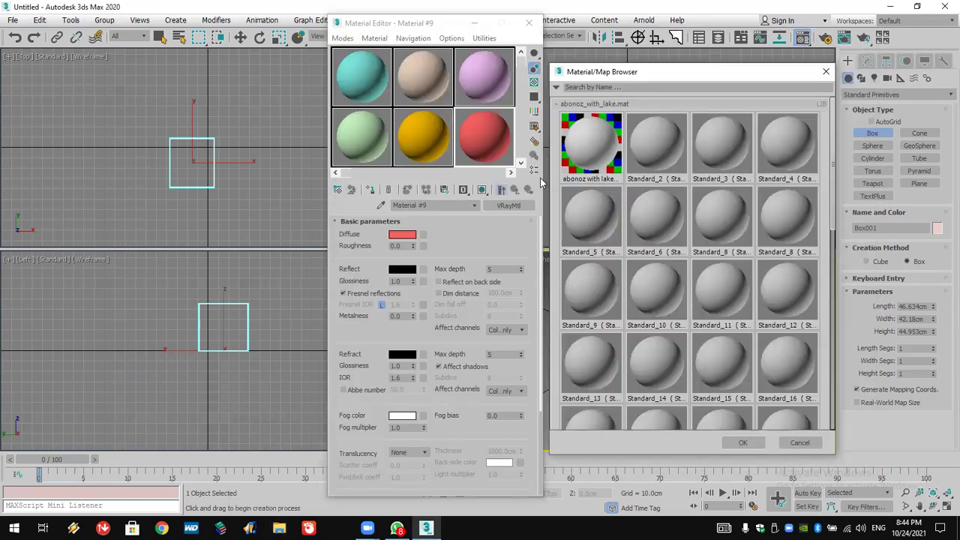
Load the abonoz with lake material from the library into the red slot and review its basic parameters
{"action": "double_click", "coordinate": [594, 151]}
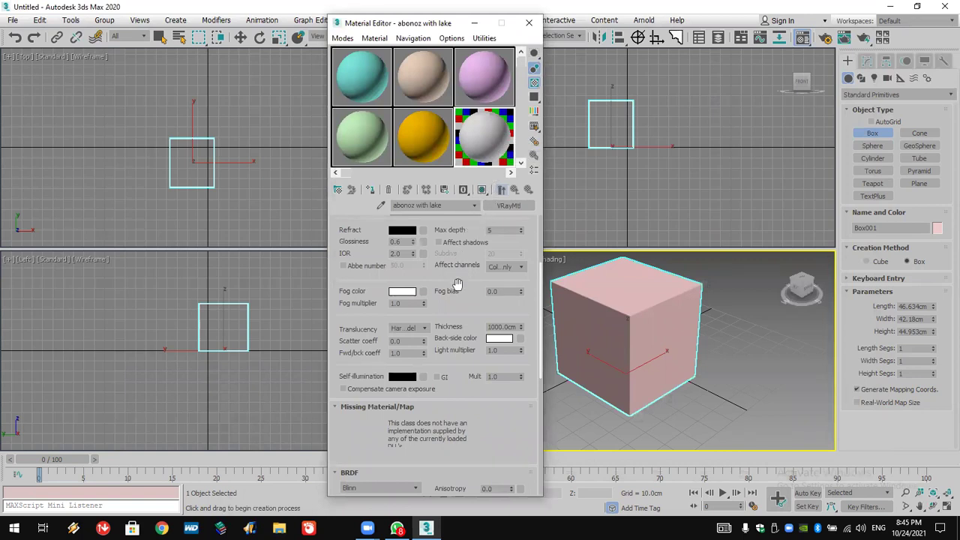
{"action": "scroll", "coordinate": [457, 284], "scroll_direction": "up", "scroll_amount": 5}
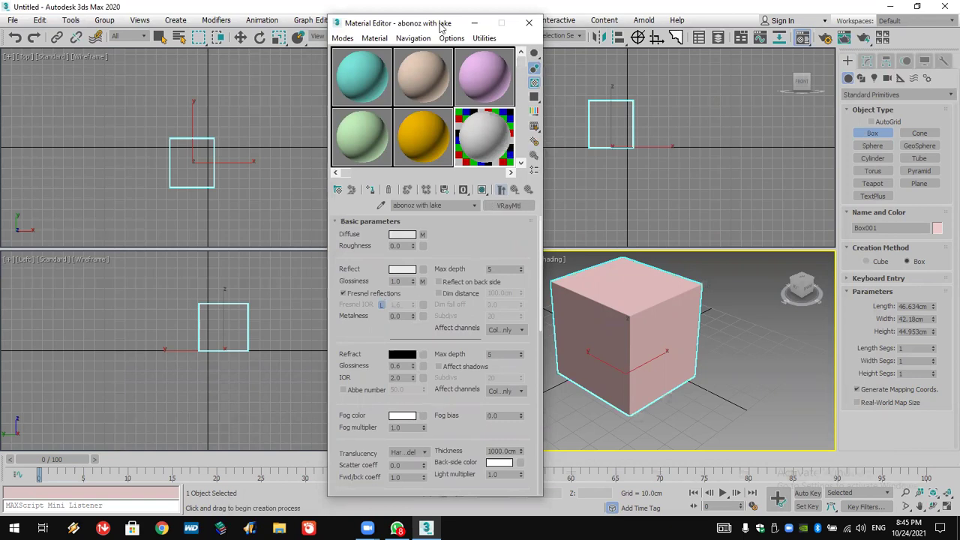
{"action": "left_click_drag", "start_coordinate": [441, 27], "coordinate": [381, 17]}
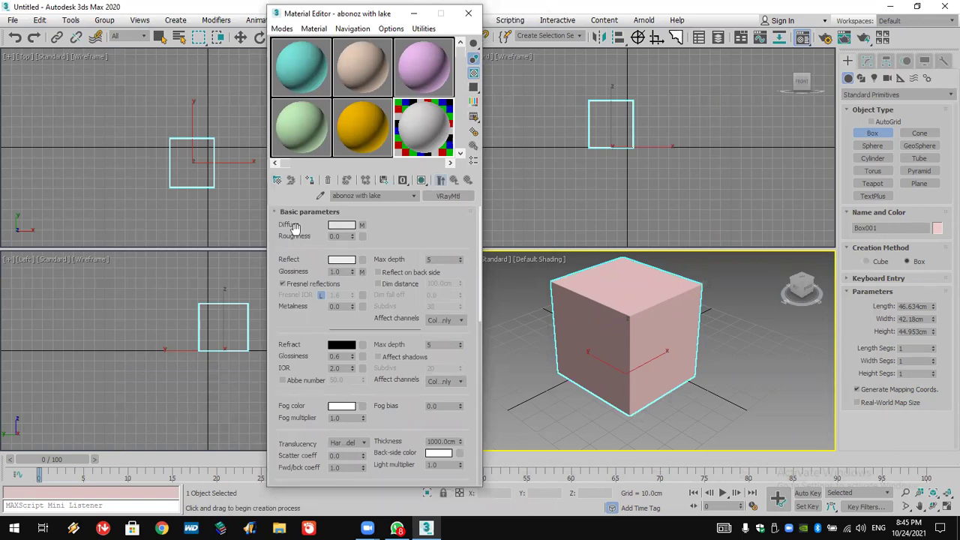
Relink the diffuse bitmap of the abonoz with lake material to the abonoz image, and return to the material's basic parameters
{"action": "left_click", "coordinate": [362, 226]}
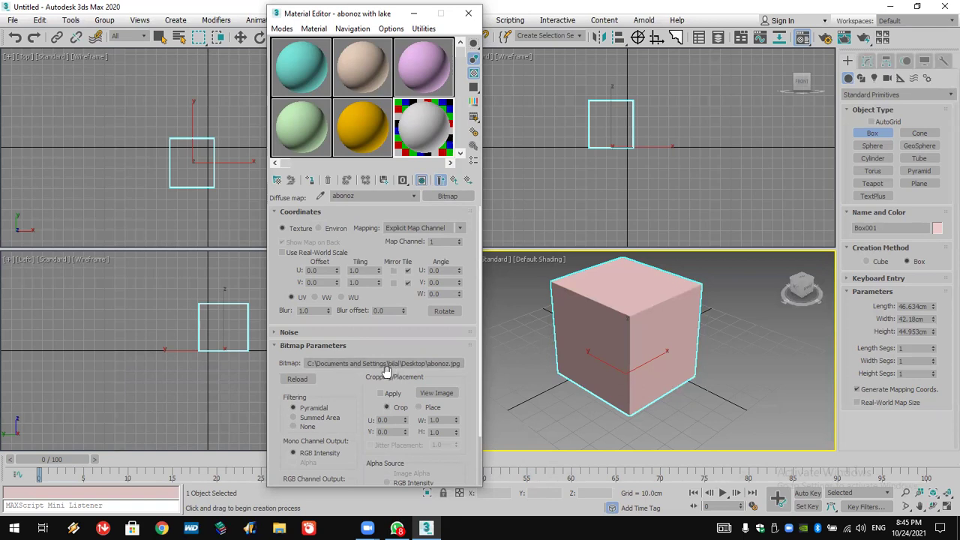
{"action": "left_click", "coordinate": [449, 367]}
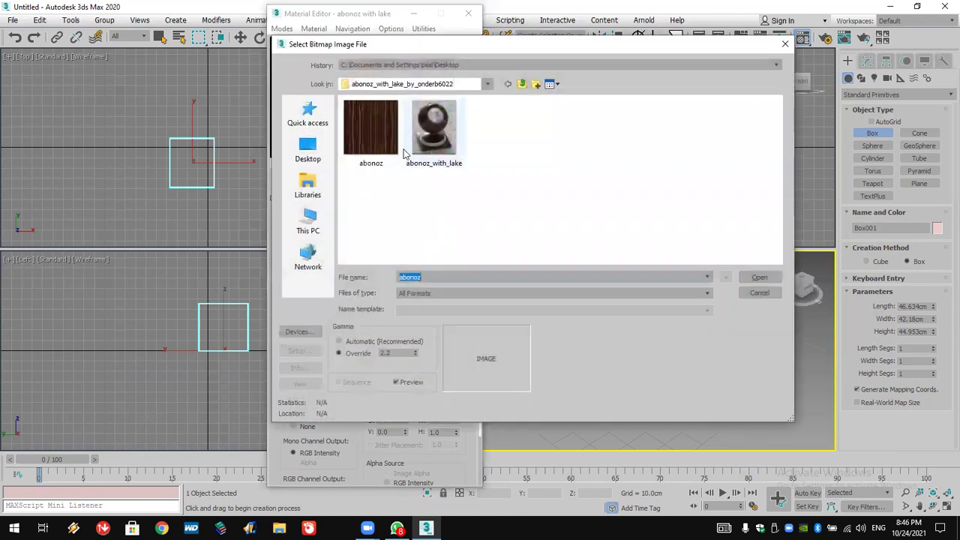
{"action": "double_click", "coordinate": [378, 121]}
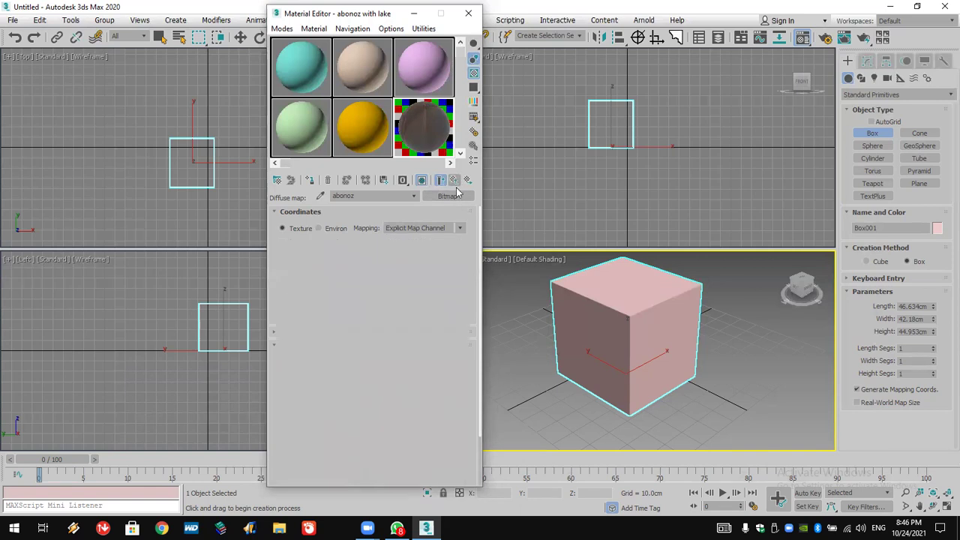
{"action": "left_click", "coordinate": [454, 181]}
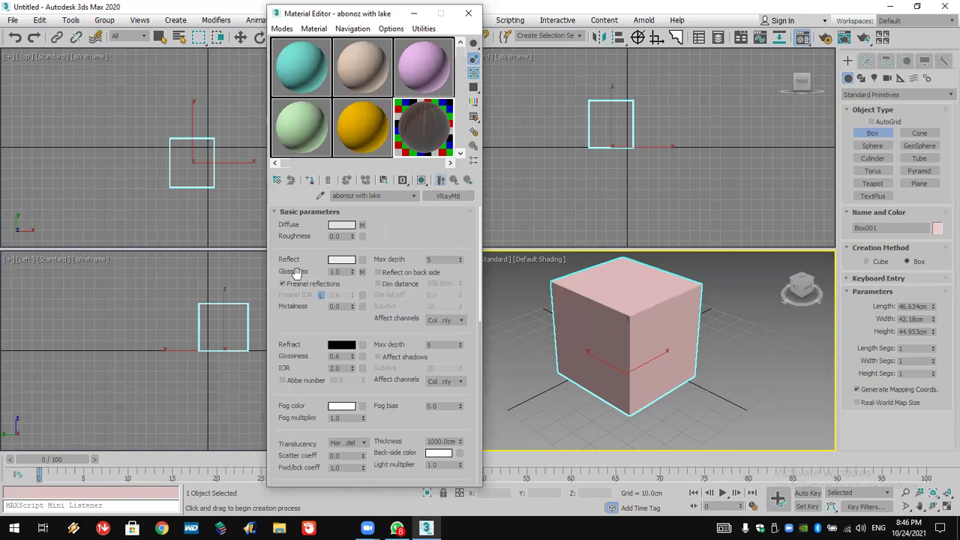
Relink the reflection glossiness bitmap of the abonoz with lake material to the abonoz image in the downloaded folder
{"action": "left_click", "coordinate": [361, 271]}
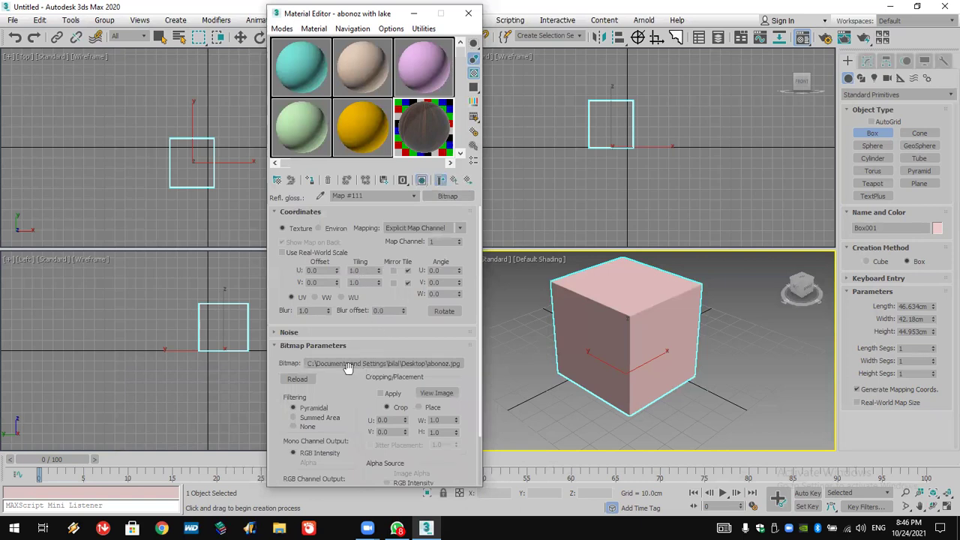
{"action": "left_click", "coordinate": [423, 365]}
{"action": "double_click", "coordinate": [371, 141]}
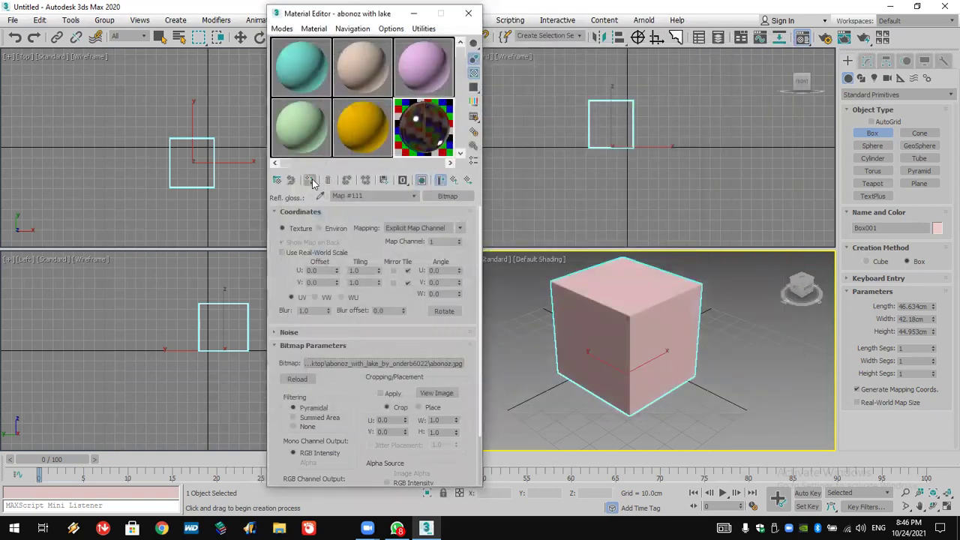
Assign the abonoz with lake material to the box and show its wood texture in the shaded viewport
{"action": "left_click", "coordinate": [309, 180]}
{"action": "left_click", "coordinate": [421, 180]}
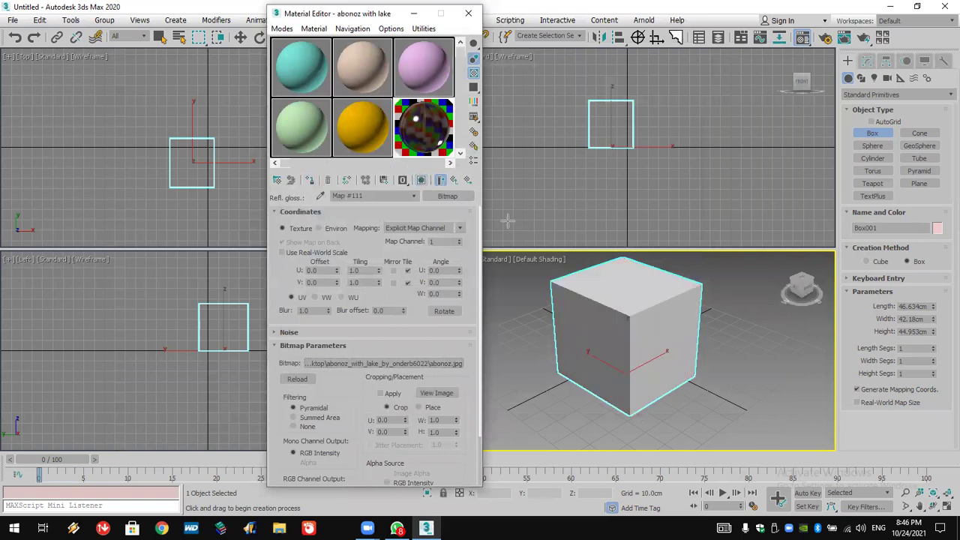
{"action": "left_click", "coordinate": [421, 180]}
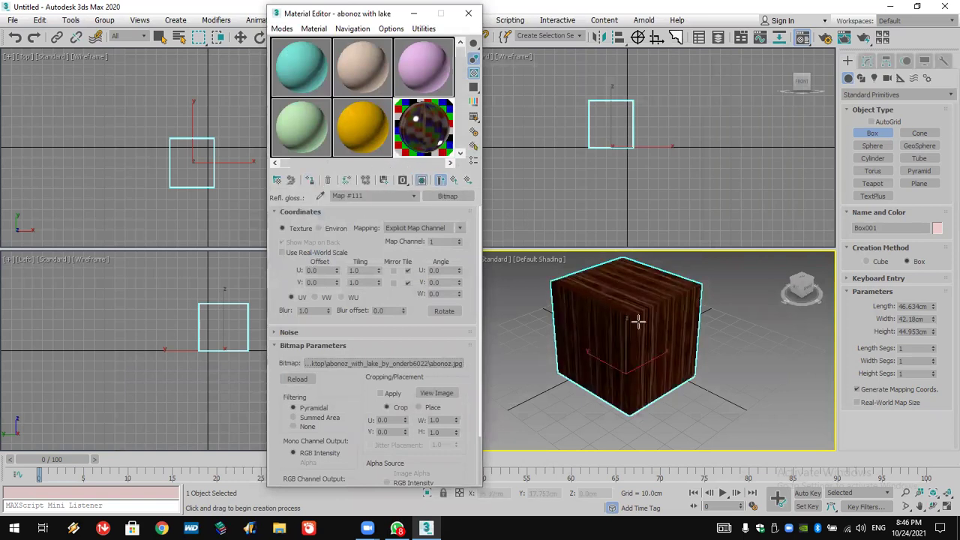
{"action": "scroll", "coordinate": [642, 323], "scroll_direction": "up", "scroll_amount": 4}
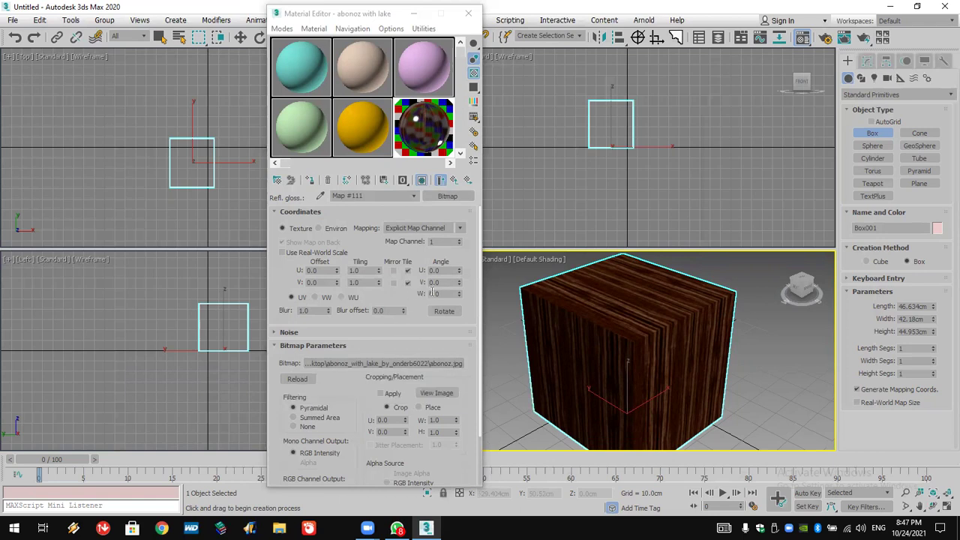
Close the Material Editor, review the texture, preview and library files in the desktop abonoz folder, and close the folder window
{"action": "left_click", "coordinate": [467, 14]}
{"action": "left_click", "coordinate": [464, 20]}
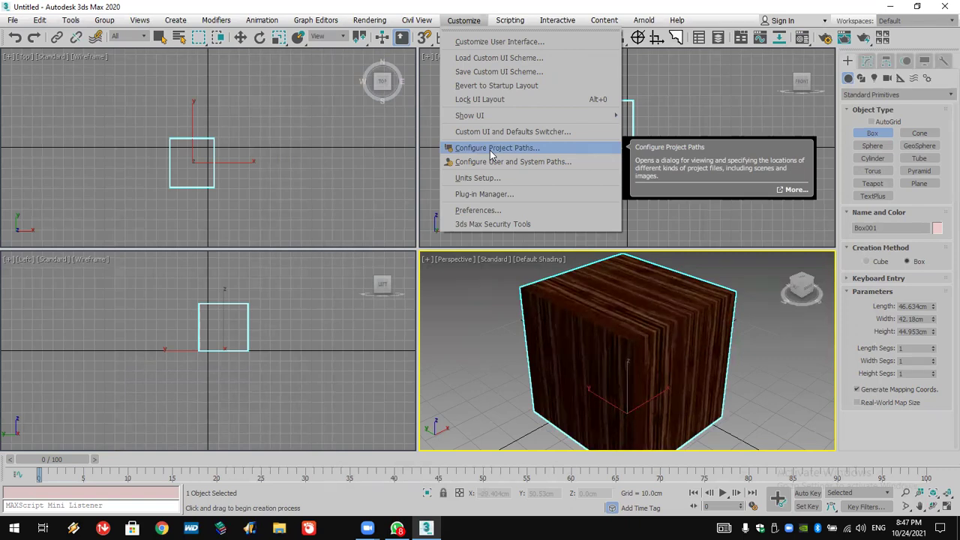
{"action": "key", "text": "super+d"}
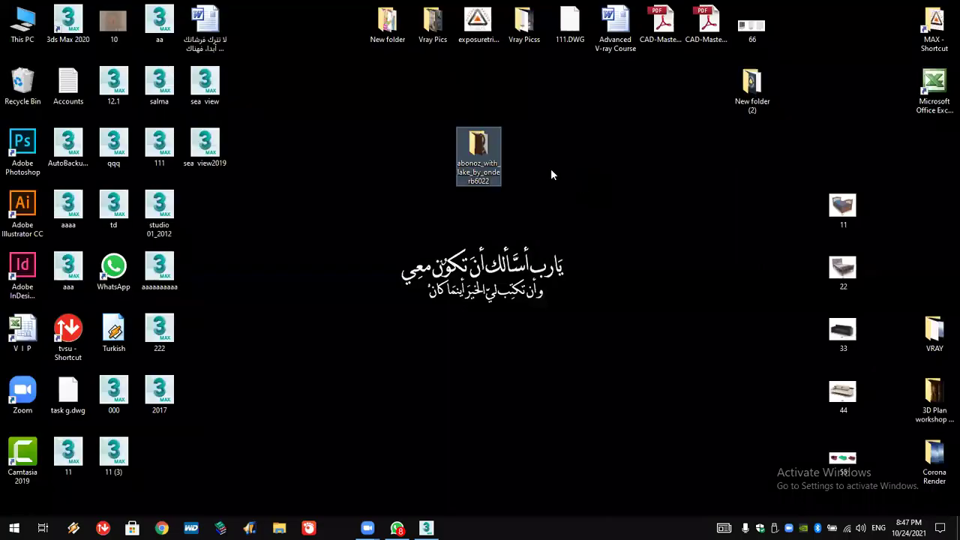
{"action": "double_click", "coordinate": [472, 147]}
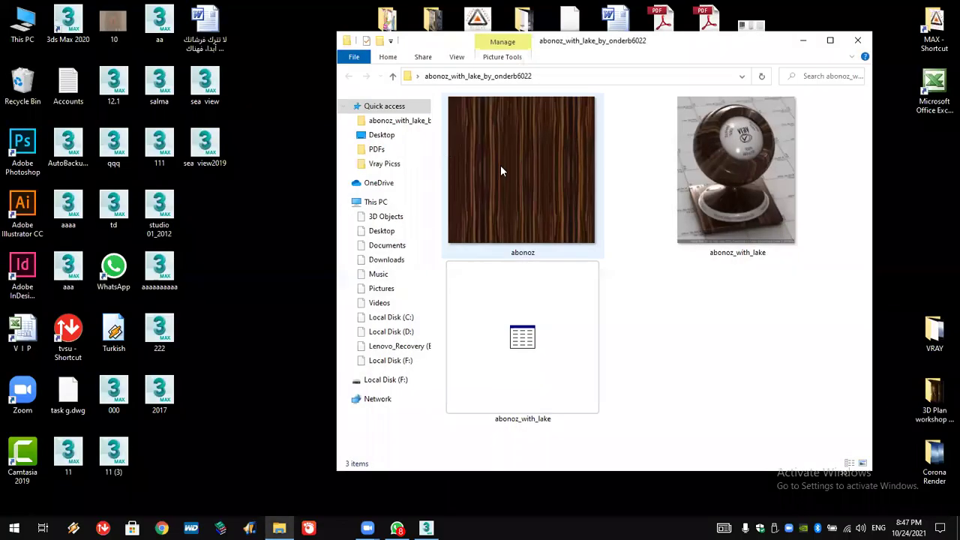
{"action": "left_click", "coordinate": [853, 46]}
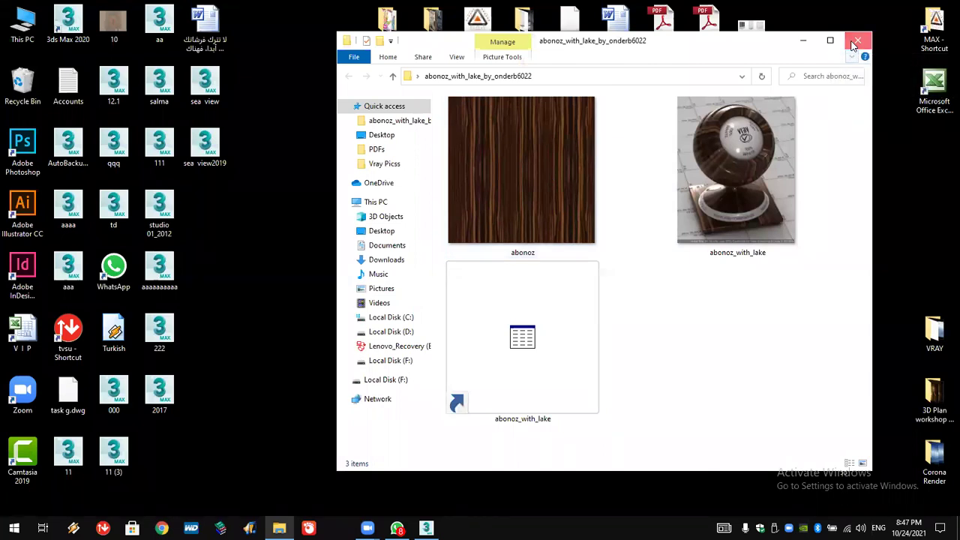
{"action": "left_click", "coordinate": [853, 45]}
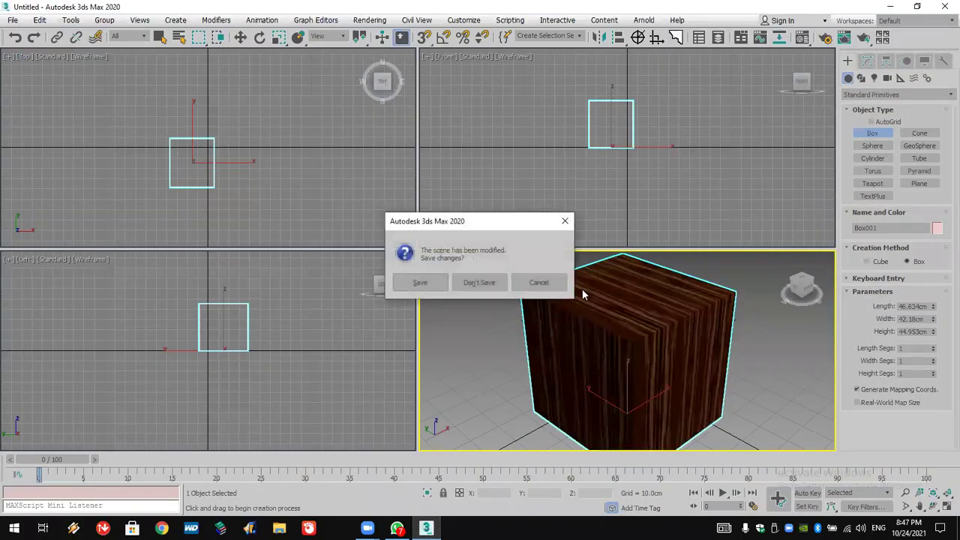
Reset the scene without saving the changes, and open the Compact Material Editor
{"action": "left_click", "coordinate": [474, 282]}
{"action": "left_click", "coordinate": [452, 283]}
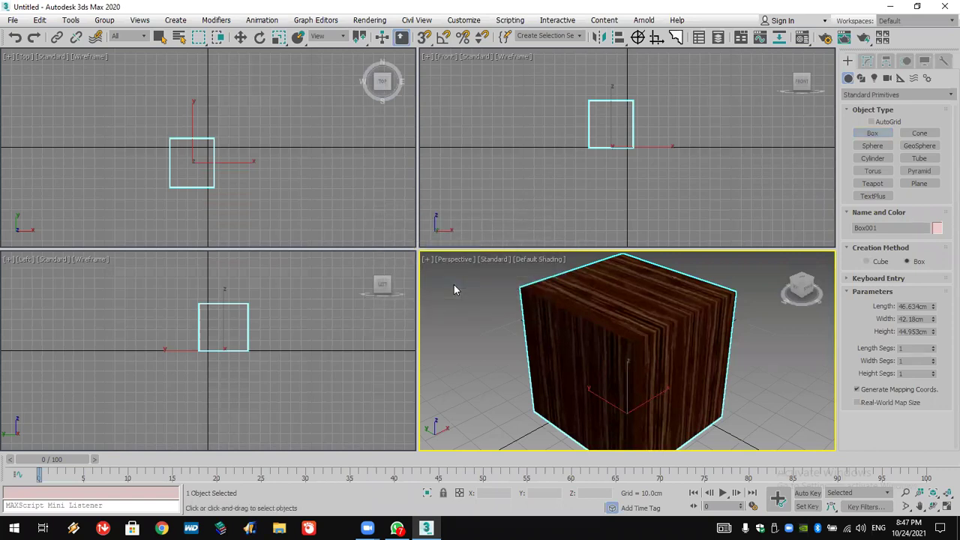
{"action": "left_click", "coordinate": [801, 39]}
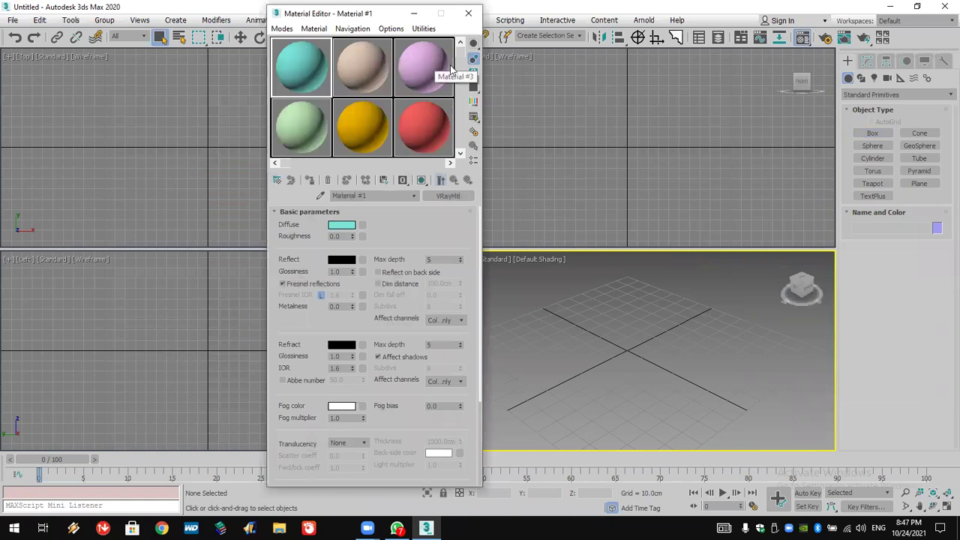
Try the 6 X 4 and 5 X 3 sample window layouts in the Material Editor, and return to 3 X 2
{"action": "mouse_move", "coordinate": [461, 54]}
{"action": "left_mouse_down"}
{"action": "mouse_move", "coordinate": [460, 131]}
{"action": "mouse_move", "coordinate": [460, 49]}
{"action": "left_mouse_up"}
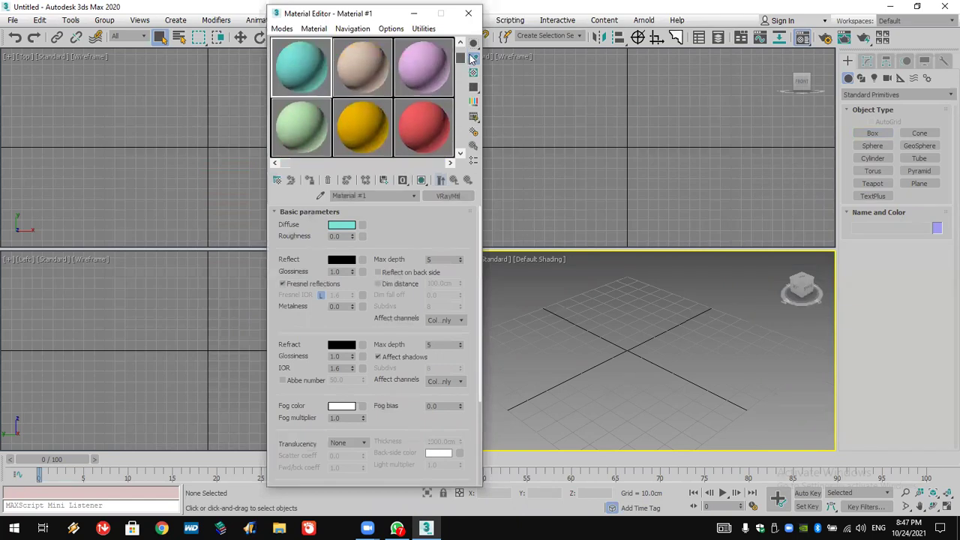
{"action": "mouse_move", "coordinate": [286, 165]}
{"action": "left_mouse_down"}
{"action": "mouse_move", "coordinate": [310, 163]}
{"action": "mouse_move", "coordinate": [271, 161]}
{"action": "left_mouse_up"}
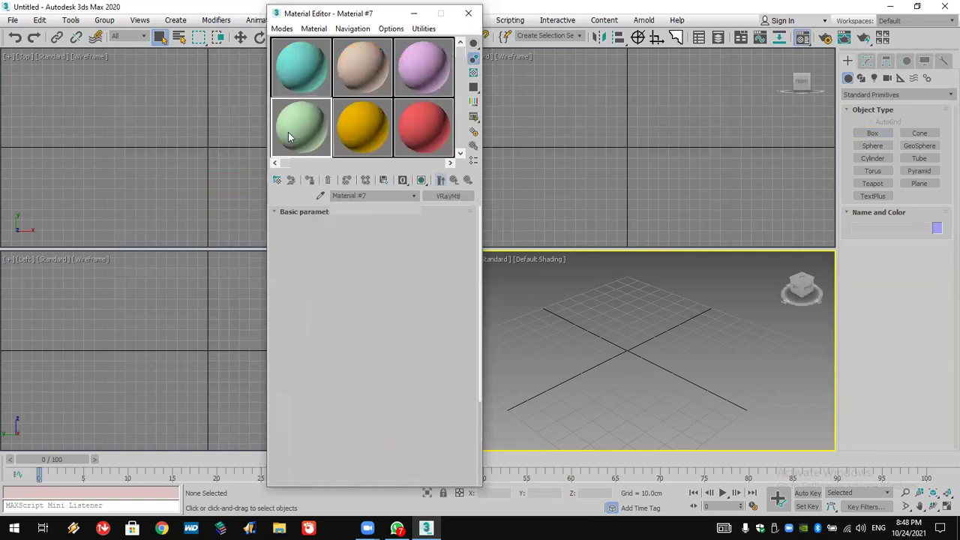
{"action": "right_click", "coordinate": [288, 132]}
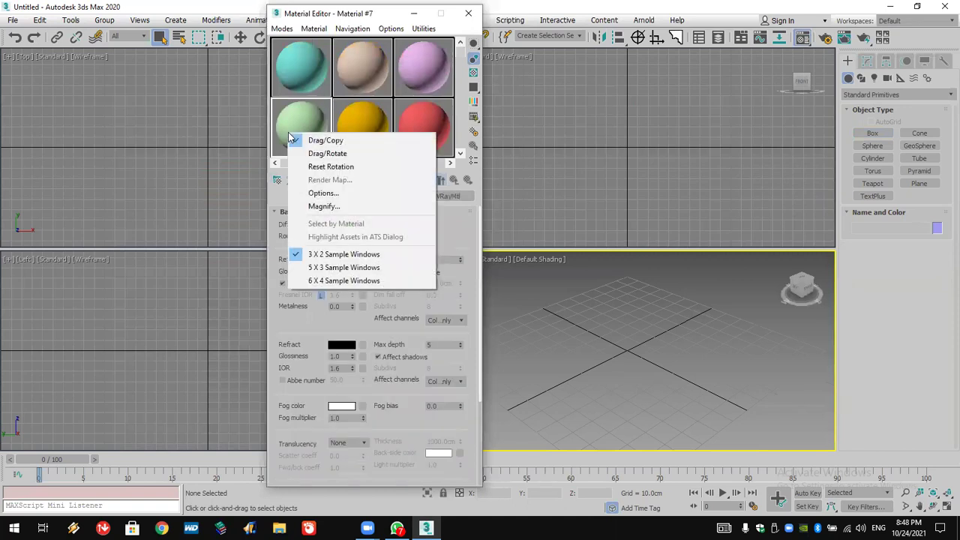
{"action": "left_click", "coordinate": [362, 281]}
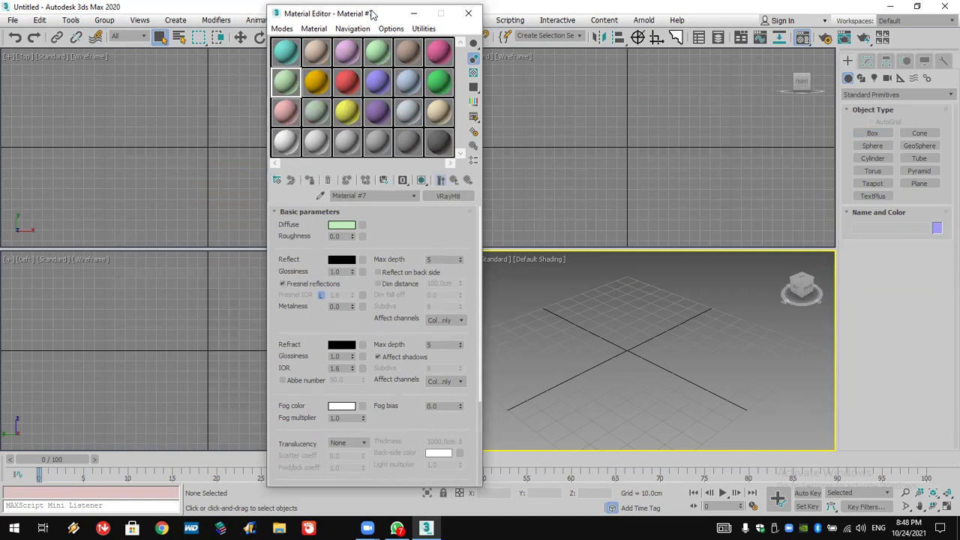
{"action": "right_click", "coordinate": [285, 90]}
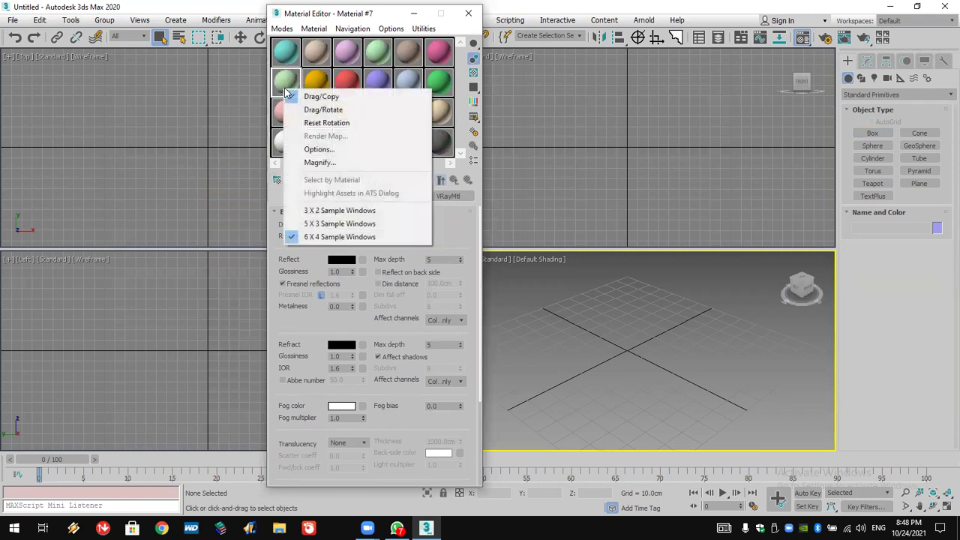
{"action": "left_click", "coordinate": [326, 224]}
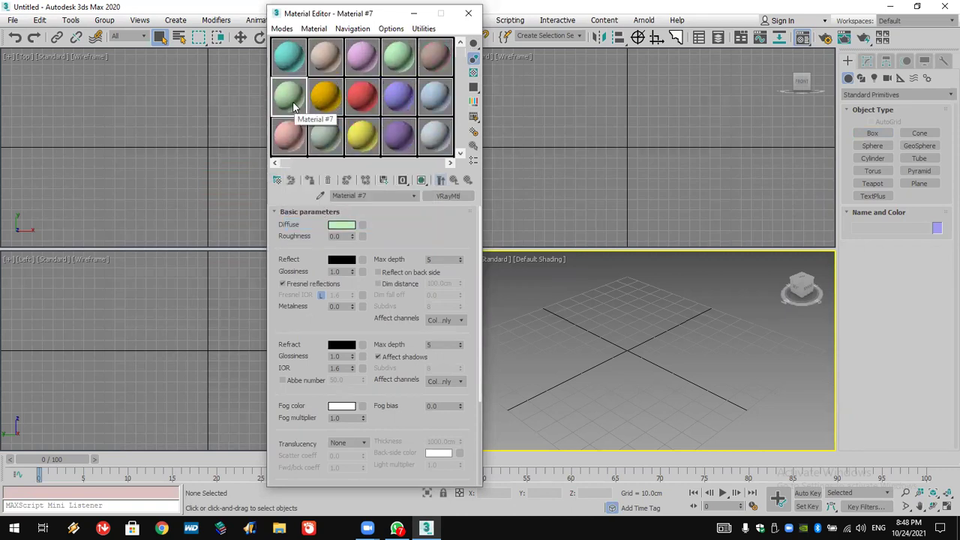
{"action": "right_click", "coordinate": [293, 107]}
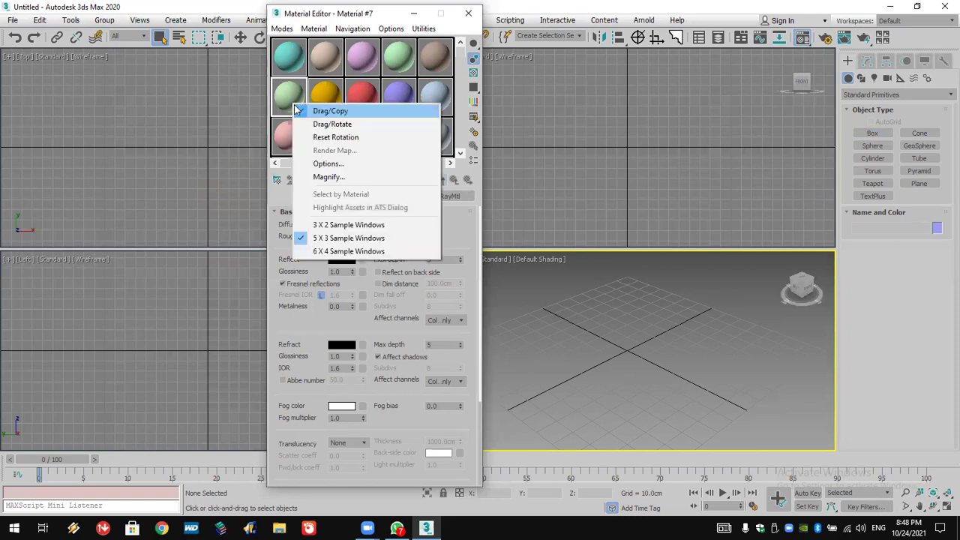
{"action": "left_click", "coordinate": [352, 223]}
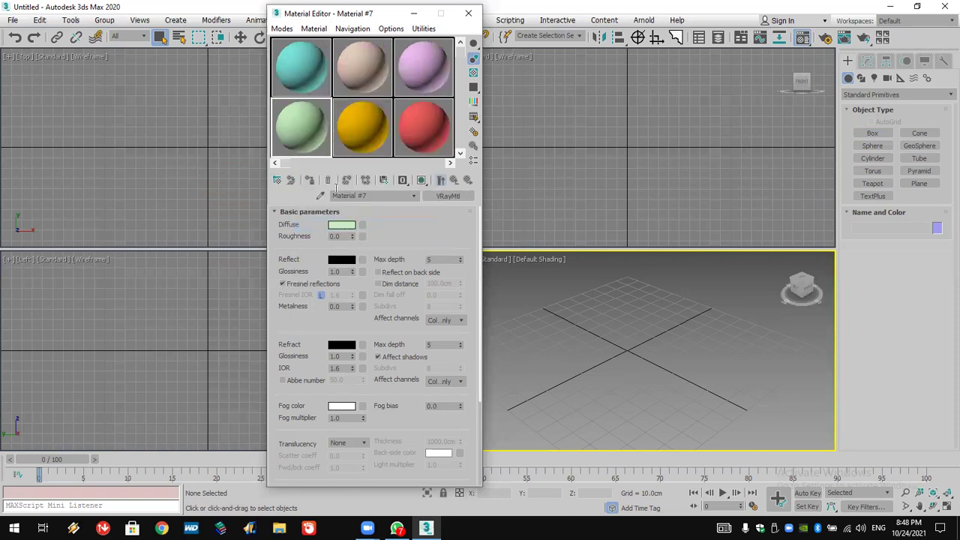
View the light green Material #7 sample in an enlarged preview window, and close the preview
{"action": "double_click", "coordinate": [306, 132]}
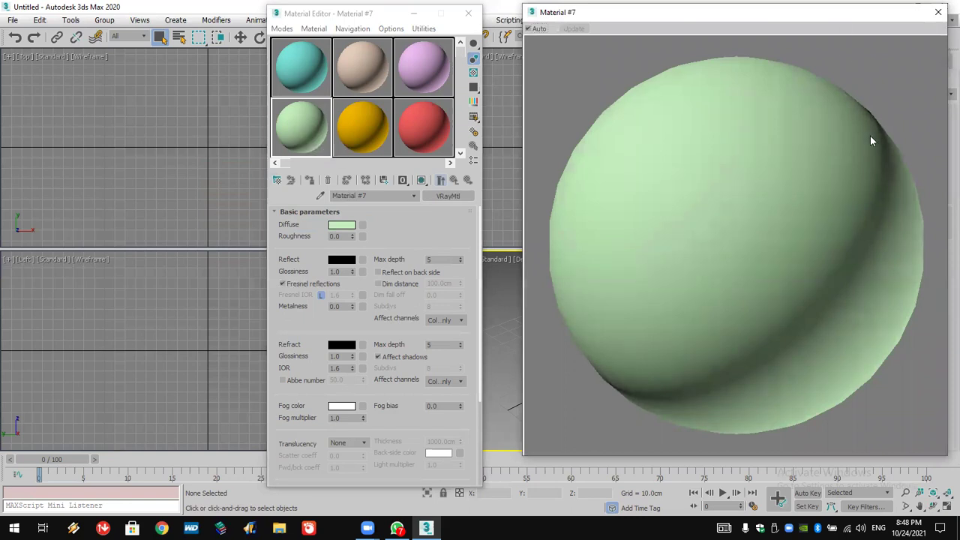
{"action": "left_click", "coordinate": [940, 14]}
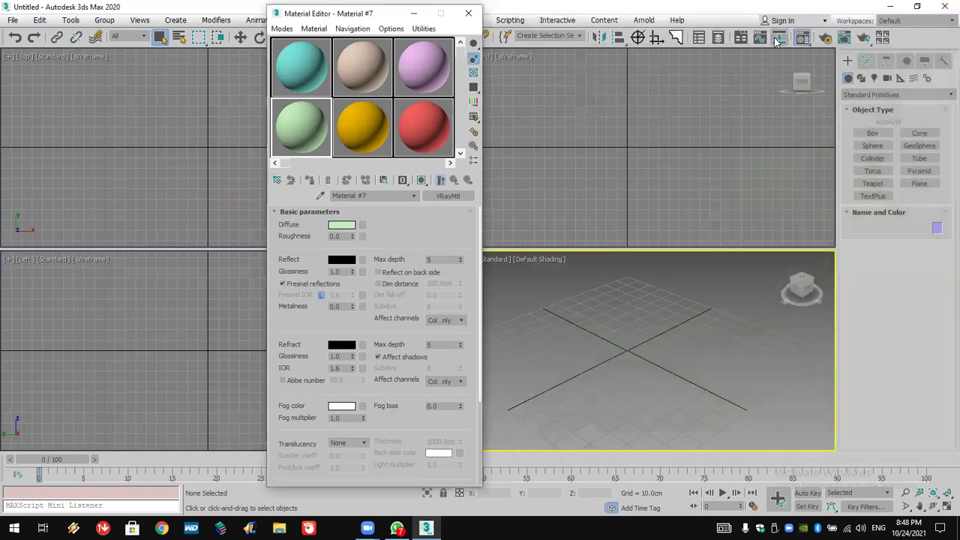
Open the Slate Material Editor, close it, and go back to the Compact Material Editor
{"action": "left_click_drag", "start_coordinate": [802, 44], "coordinate": [802, 81]}
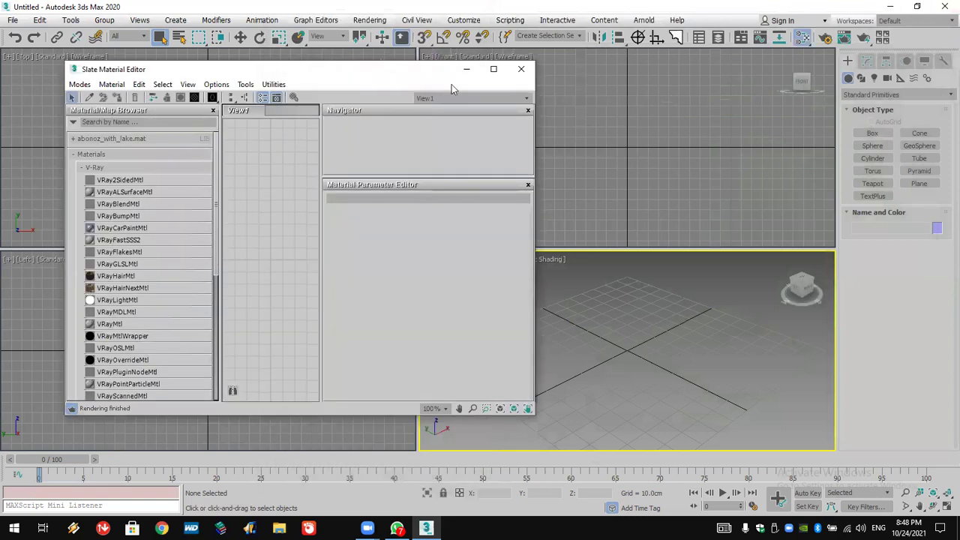
{"action": "left_click", "coordinate": [522, 72]}
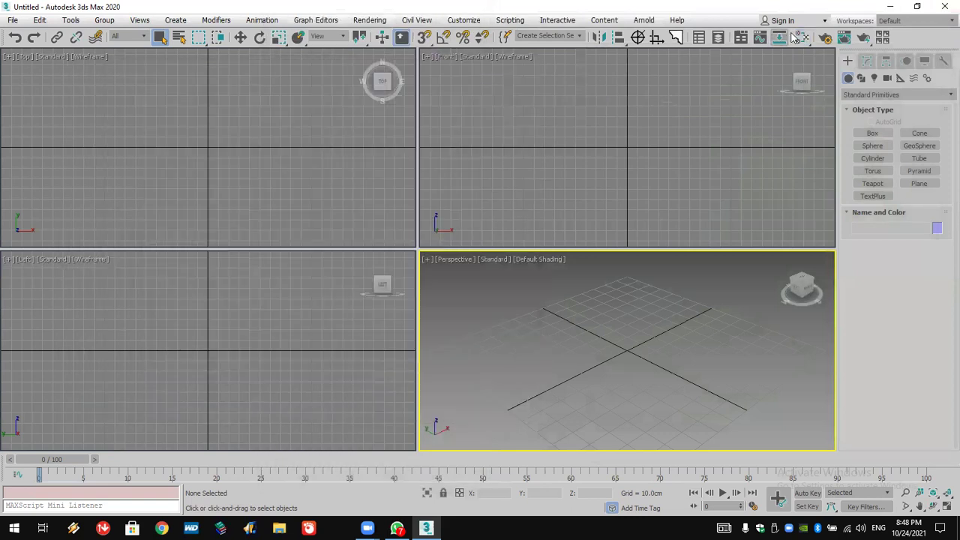
{"action": "left_click_drag", "start_coordinate": [802, 39], "coordinate": [803, 60]}
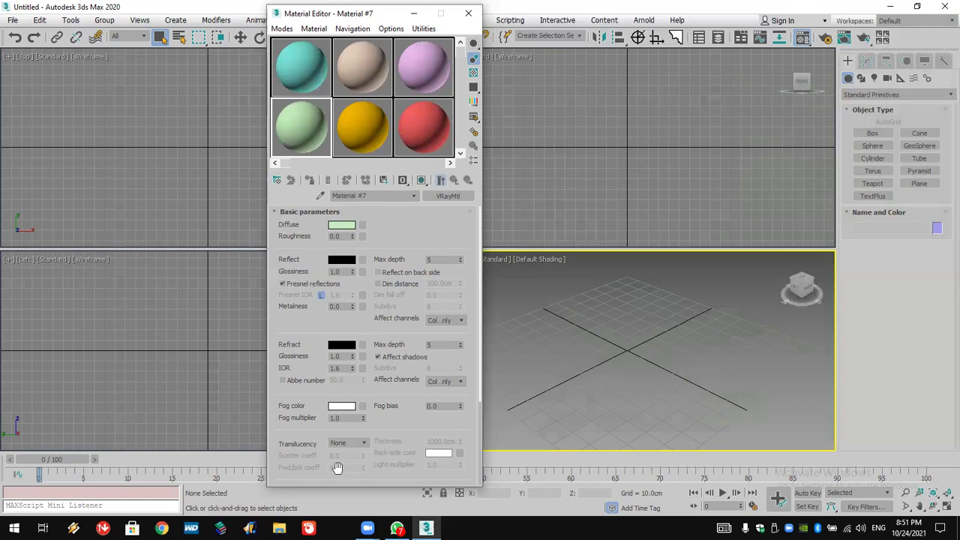
Switch to WhatsApp to examine the materials in the shared yellow sofa living room render up close, and return to 3ds Max
{"action": "key", "text": "alt+Tab"}
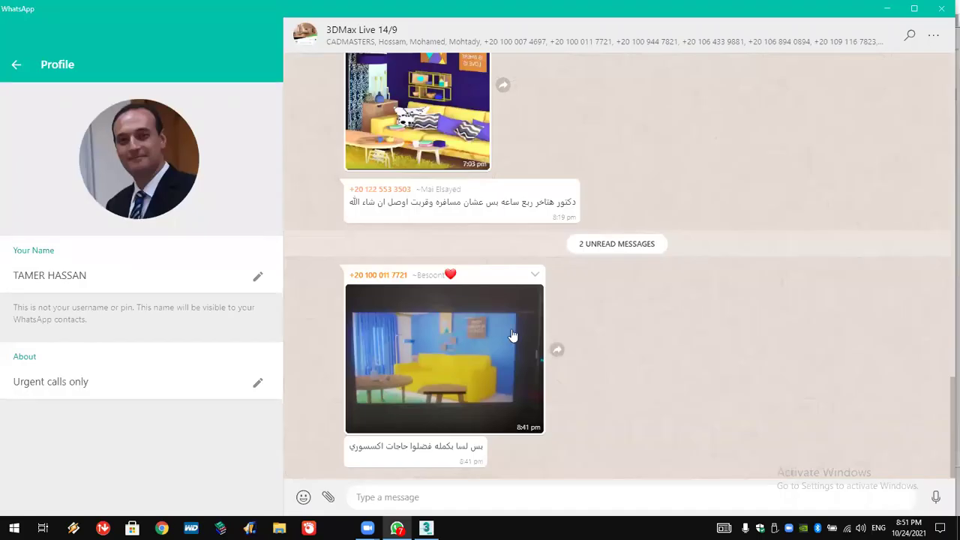
{"action": "scroll", "coordinate": [495, 322], "scroll_direction": "up", "scroll_amount": 3}
{"action": "left_click", "coordinate": [453, 288]}
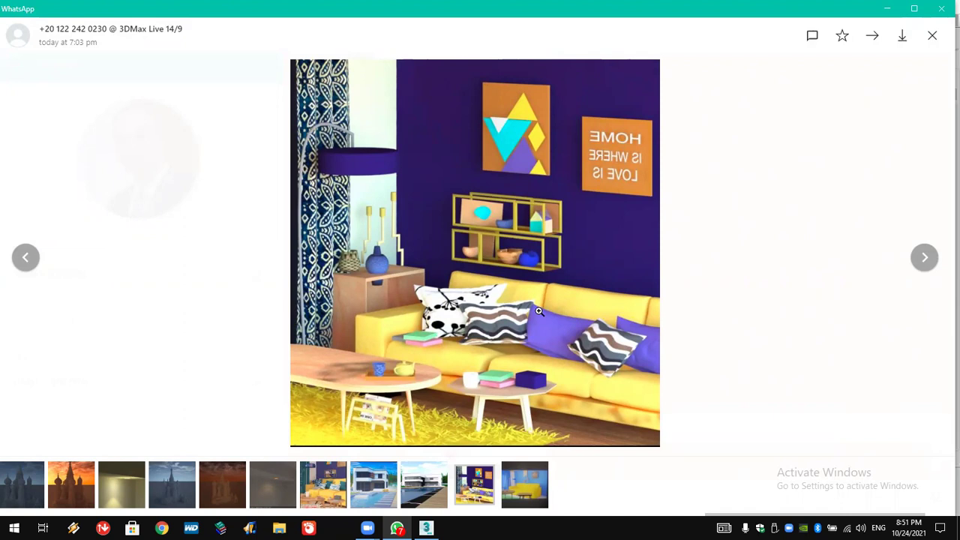
{"action": "left_click", "coordinate": [344, 390]}
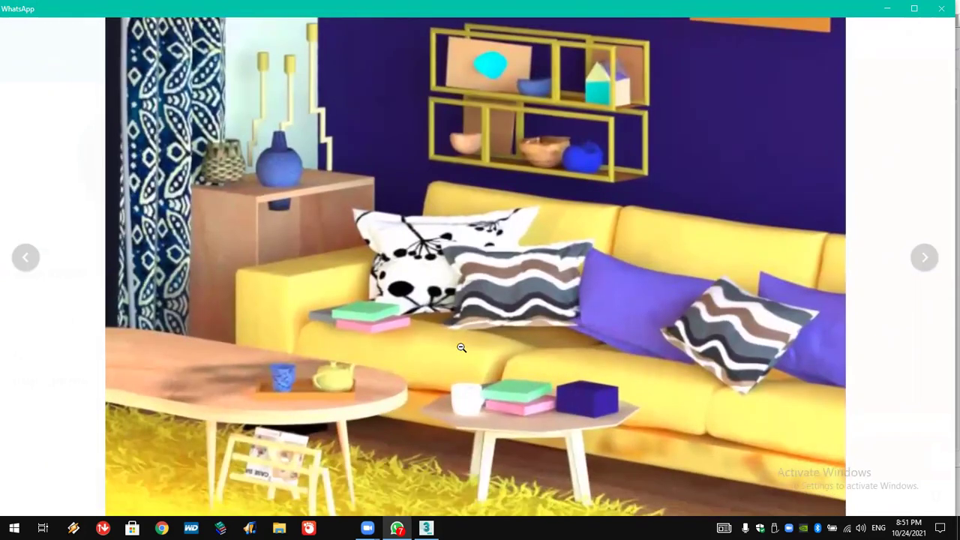
{"action": "left_click", "coordinate": [461, 347]}
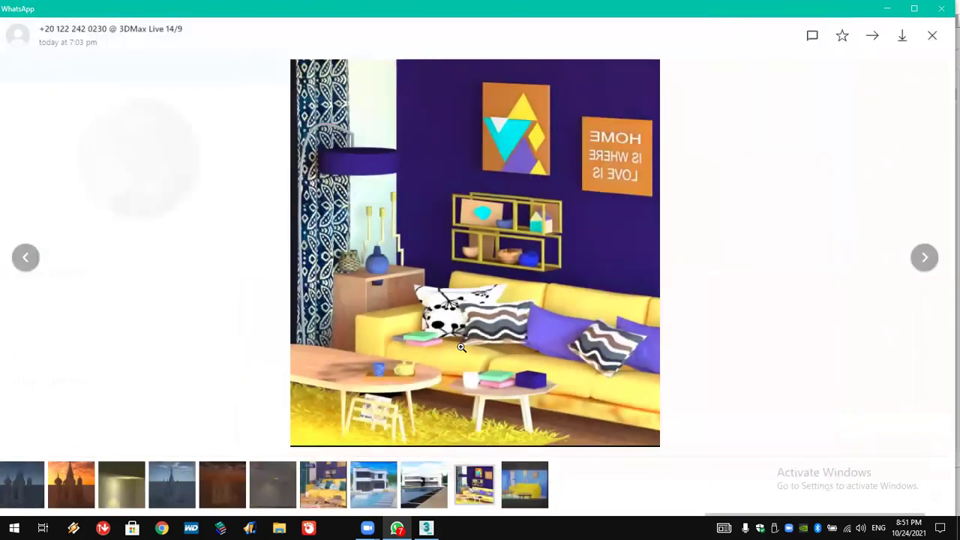
{"action": "left_click", "coordinate": [453, 357]}
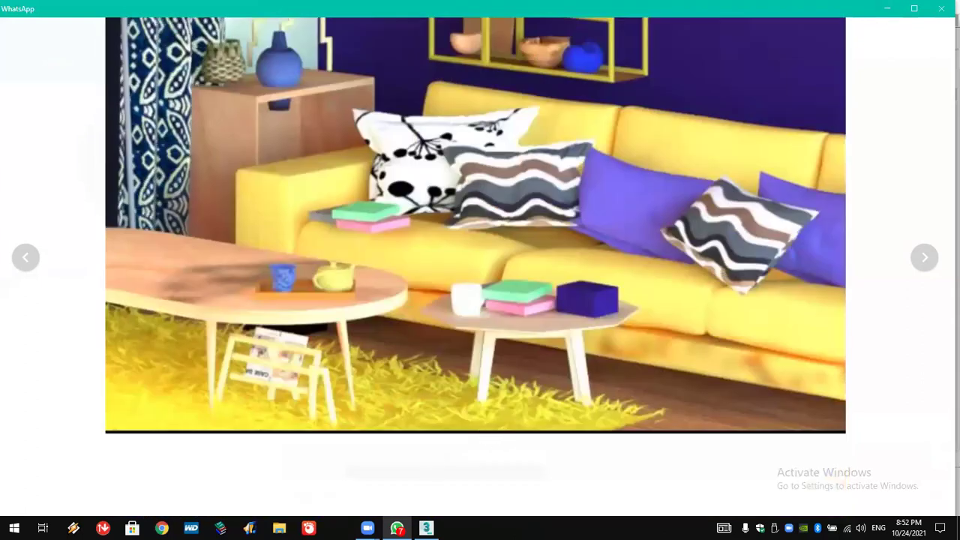
{"action": "key", "text": "alt+Tab"}
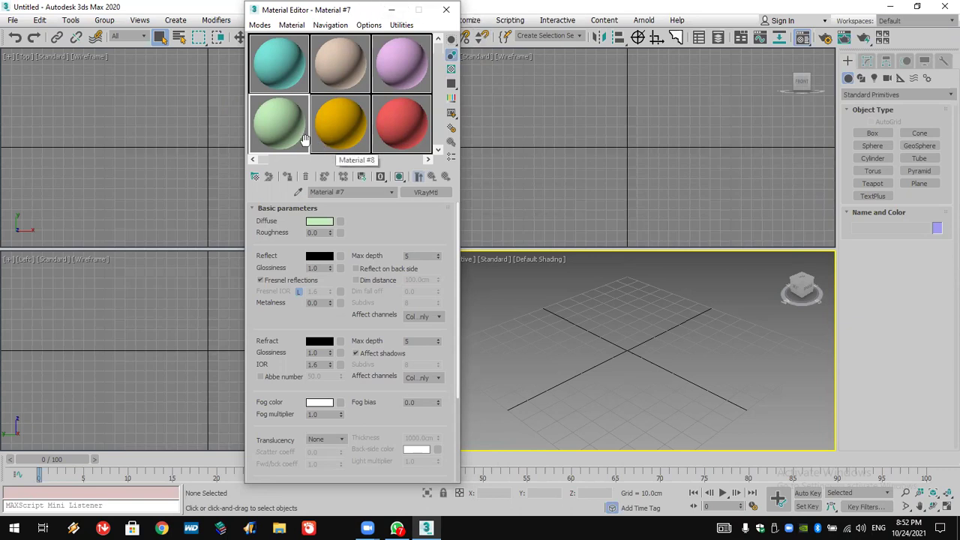
Examine the light green Material #7's basic parameters, BRDF settings and expanded map slots
{"action": "left_click", "coordinate": [340, 71]}
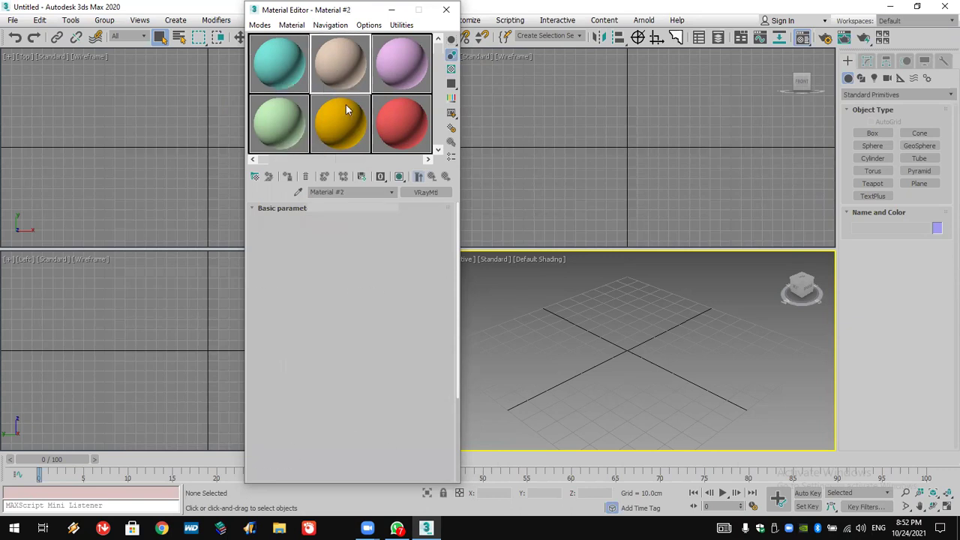
{"action": "left_click", "coordinate": [276, 127]}
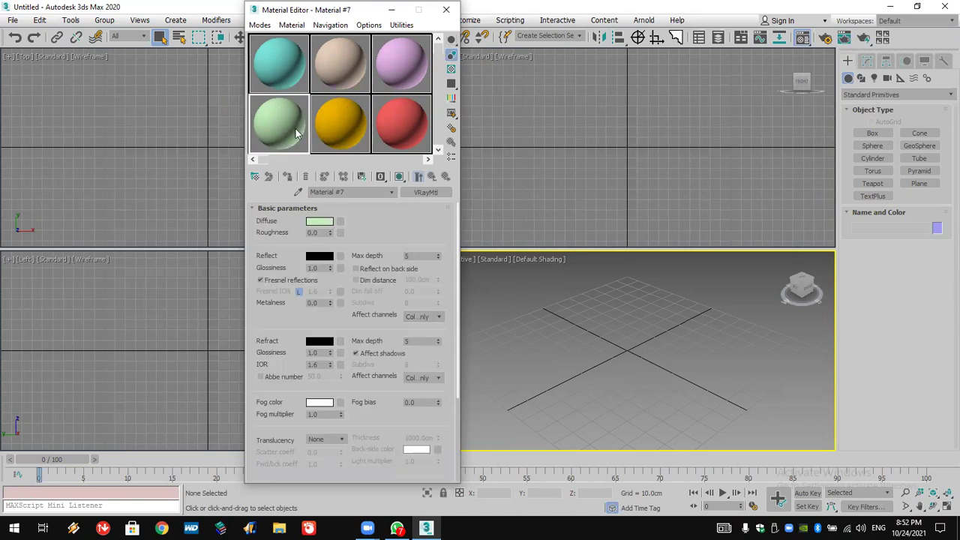
{"action": "left_click_drag", "start_coordinate": [680, 304], "coordinate": [563, 398]}
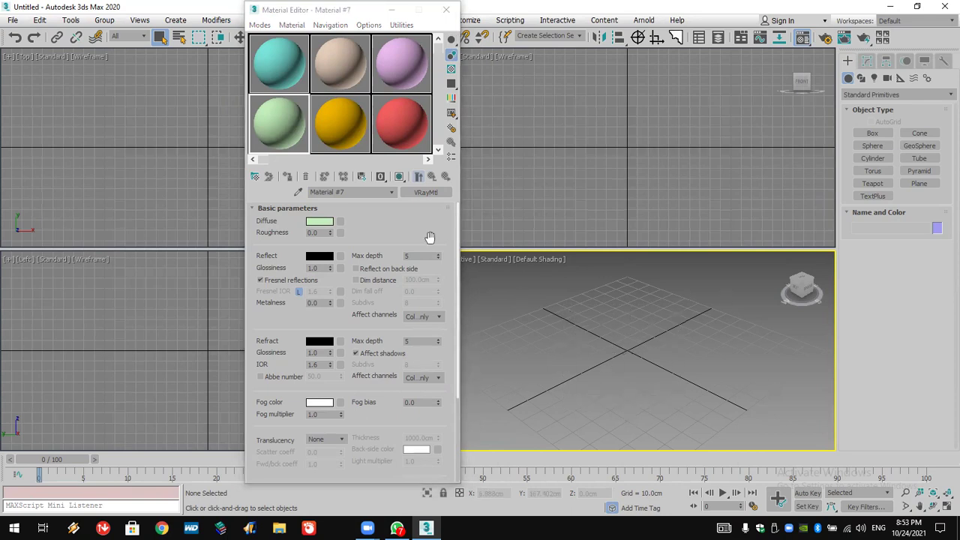
{"action": "left_click", "coordinate": [271, 133]}
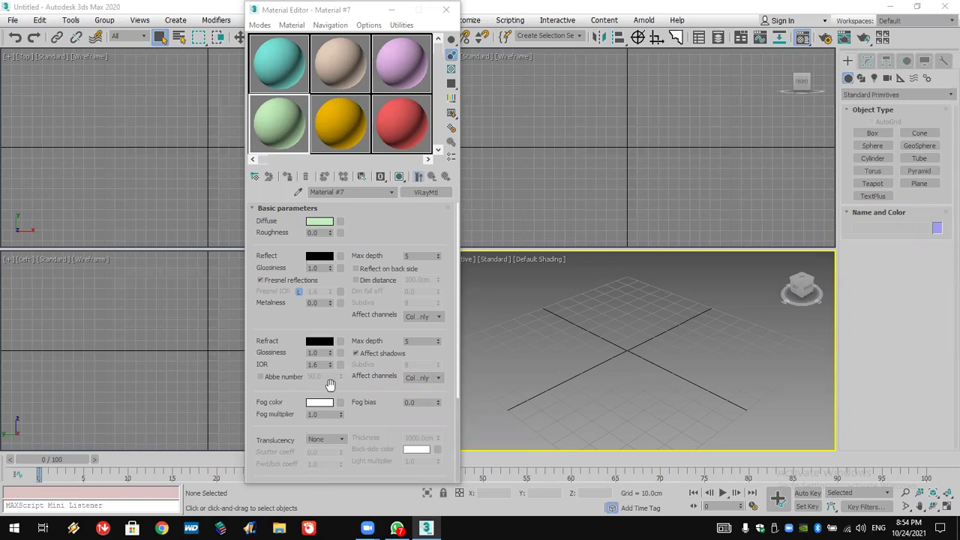
{"action": "left_click", "coordinate": [259, 280]}
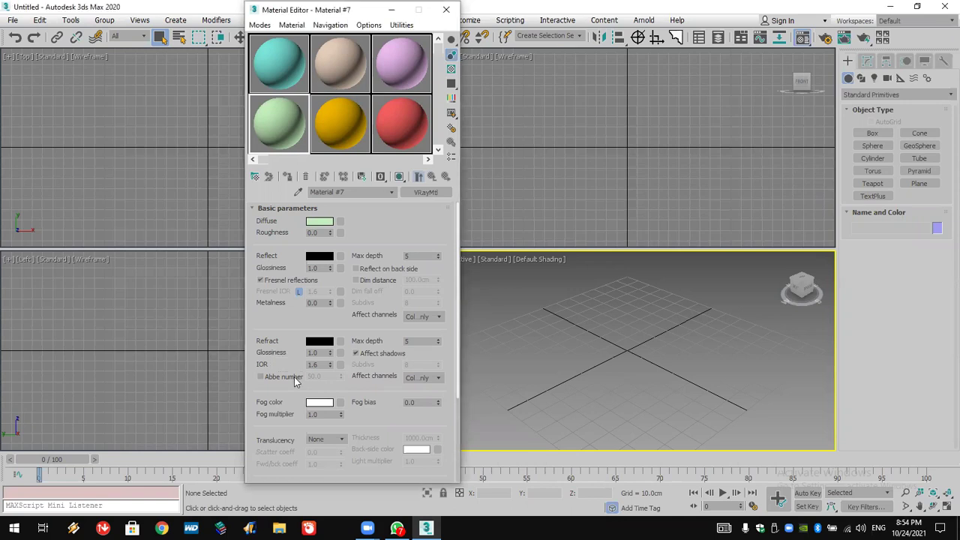
{"action": "scroll", "coordinate": [289, 354], "scroll_direction": "down", "scroll_amount": 2}
{"action": "scroll", "coordinate": [288, 354], "scroll_direction": "down", "scroll_amount": 3}
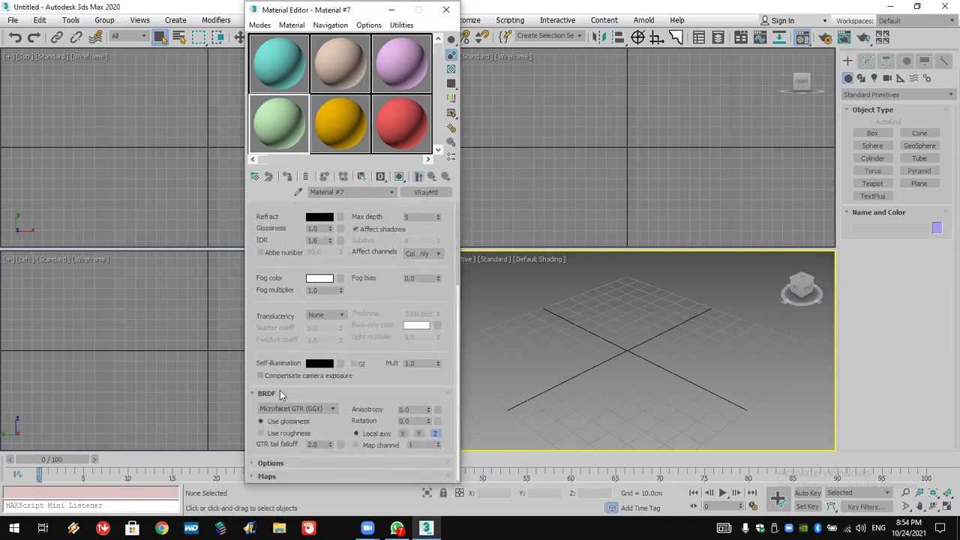
{"action": "left_click", "coordinate": [290, 474]}
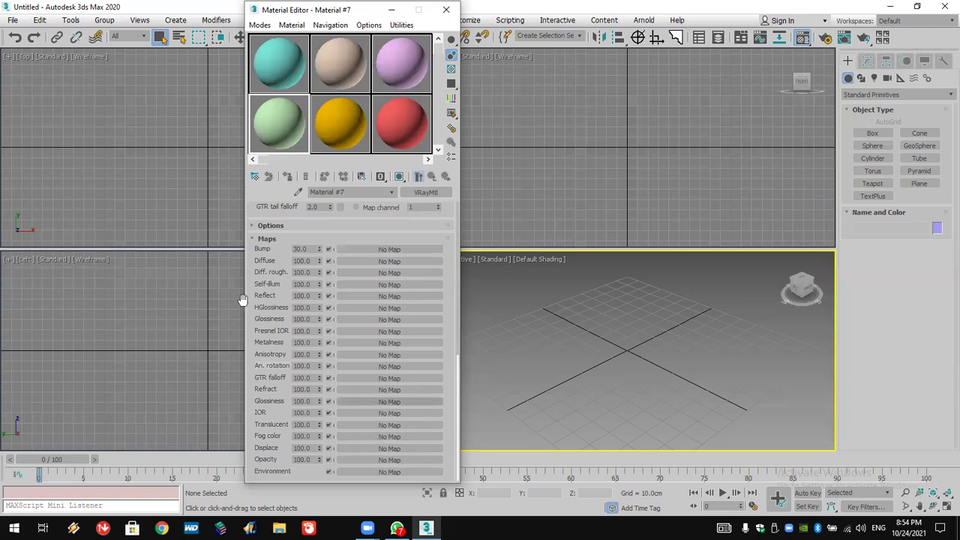
{"action": "scroll", "coordinate": [276, 209], "scroll_direction": "up", "scroll_amount": 10}
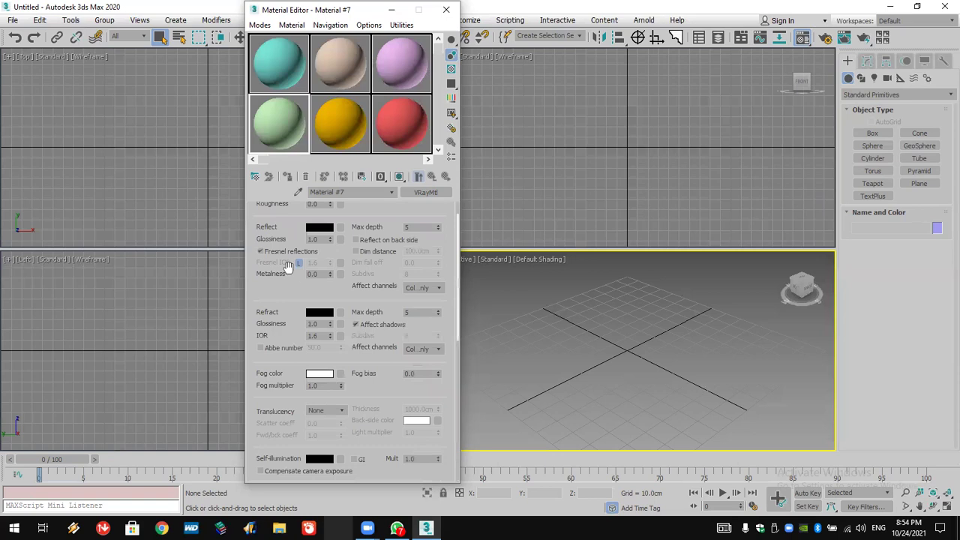
{"action": "scroll", "coordinate": [288, 267], "scroll_direction": "up", "scroll_amount": 2}
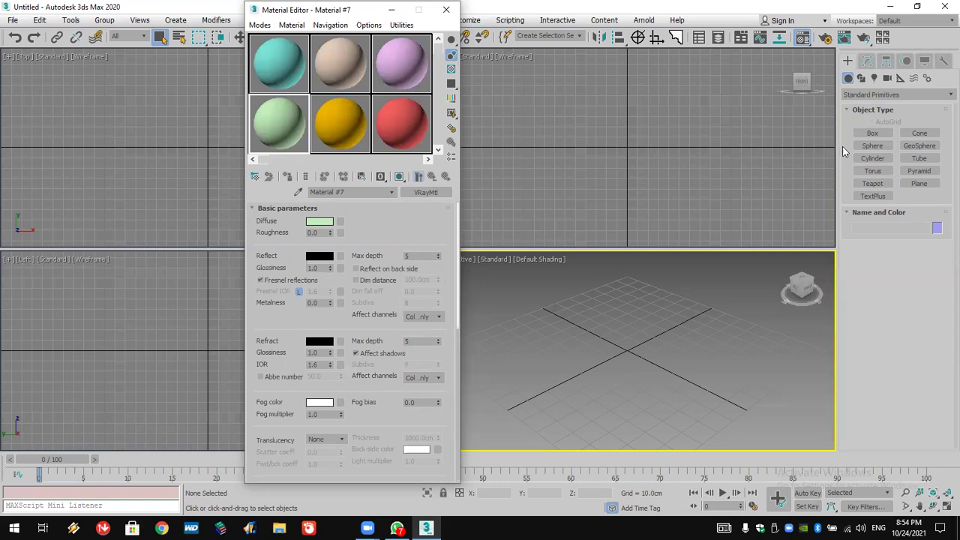
Create a box about 50 x 65 x 41 cm in the perspective view, and activate the yellow Material #8 sample
{"action": "left_click", "coordinate": [872, 133]}
{"action": "left_click_drag", "start_coordinate": [642, 325], "coordinate": [620, 413]}
{"action": "left_click", "coordinate": [615, 337]}
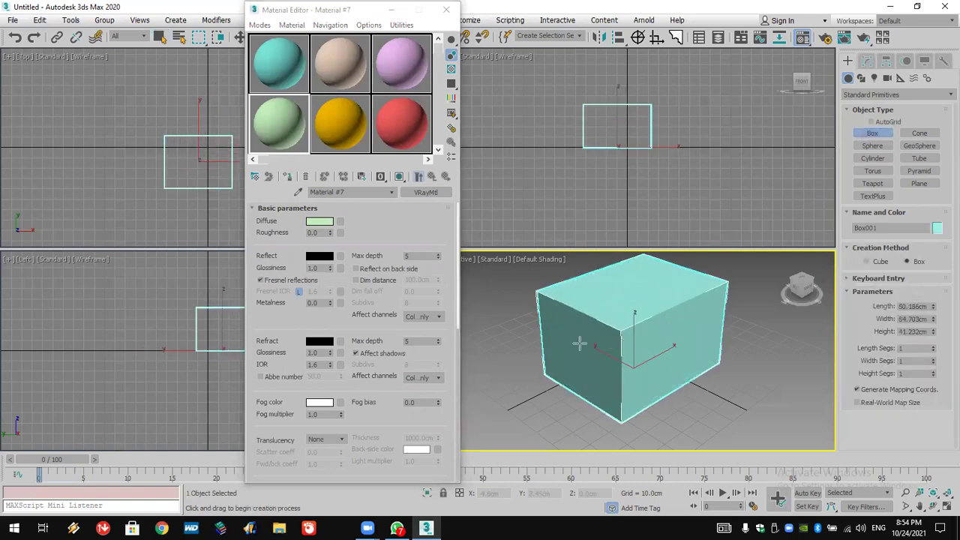
{"action": "left_click", "coordinate": [326, 110]}
{"action": "left_click", "coordinate": [326, 128]}
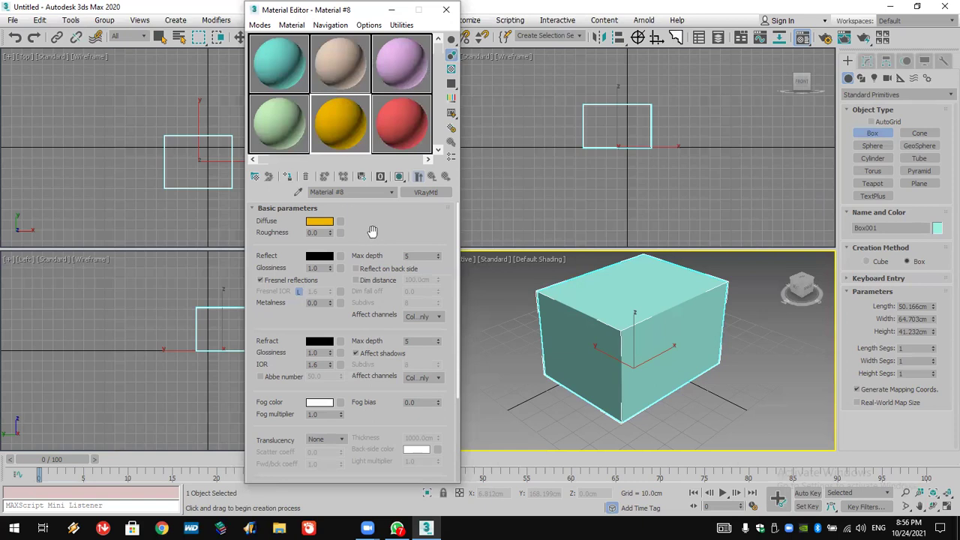
Try sampling the turquoise box's color as Material #8's diffuse color, and cancel the change
{"action": "left_click", "coordinate": [320, 222]}
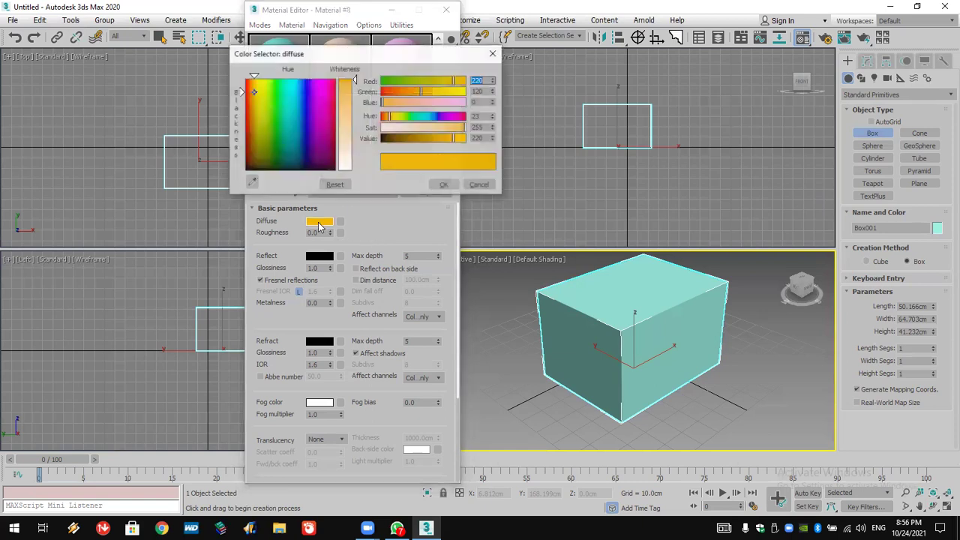
{"action": "left_click", "coordinate": [615, 308]}
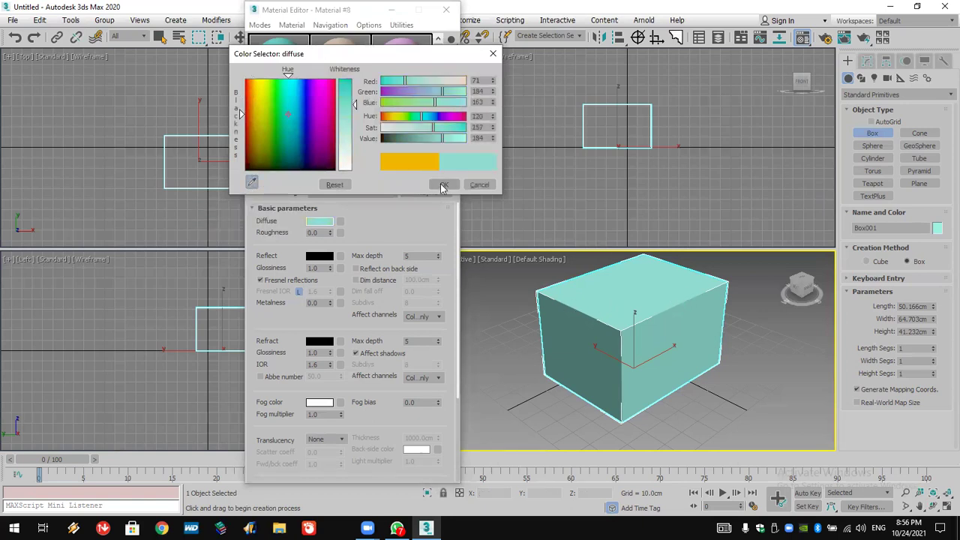
{"action": "left_click", "coordinate": [478, 184]}
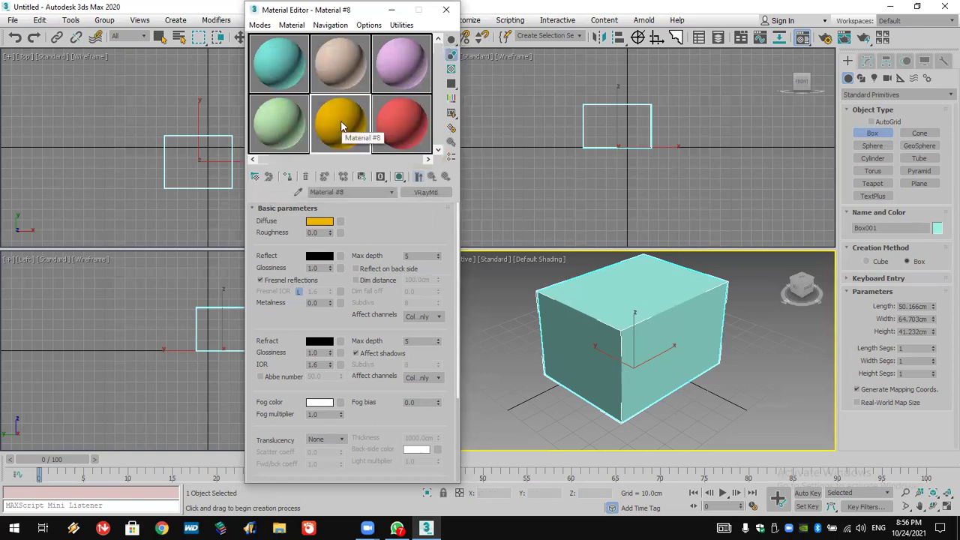
Switch to the desktop to open the Vray Pics folder, return to 3ds Max, and view the box's object color palette
{"action": "left_click", "coordinate": [298, 192]}
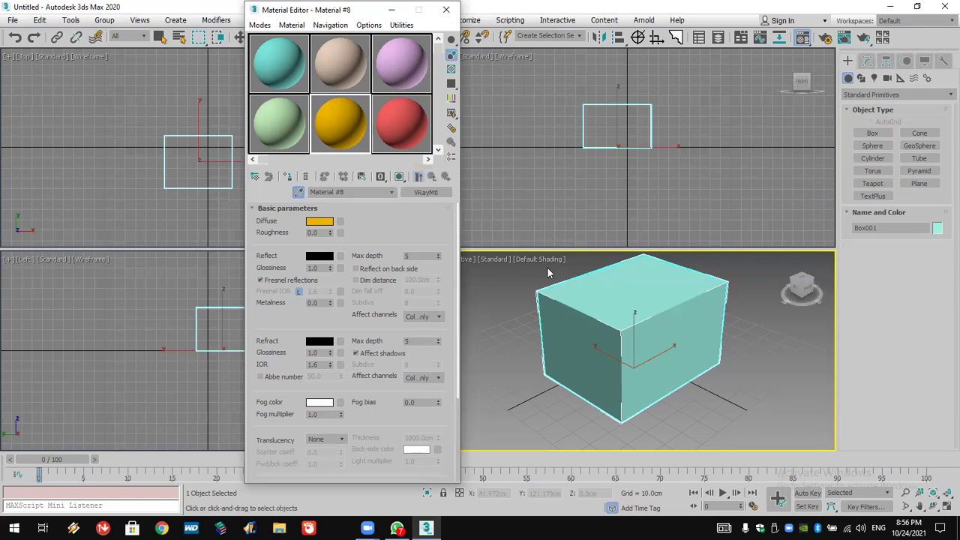
{"action": "key", "text": "super+d"}
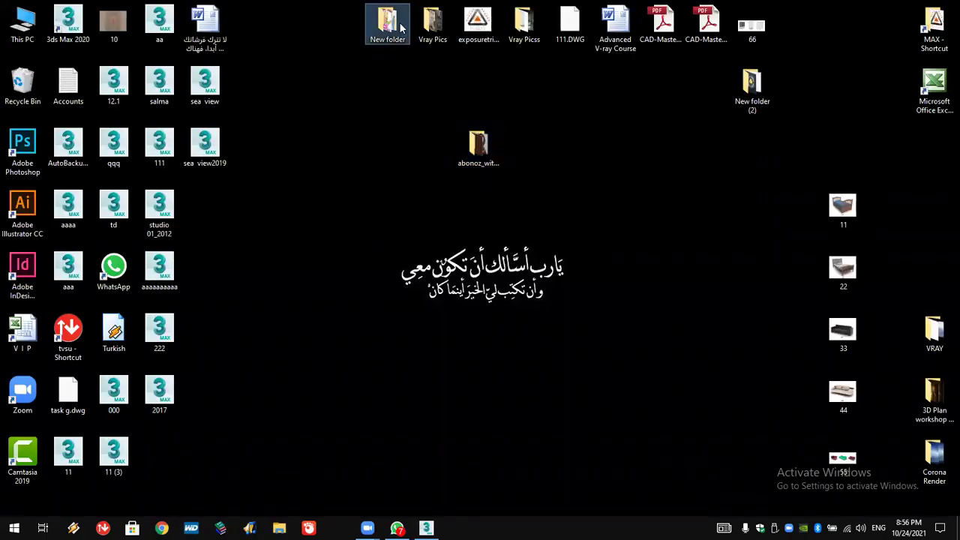
{"action": "double_click", "coordinate": [433, 24]}
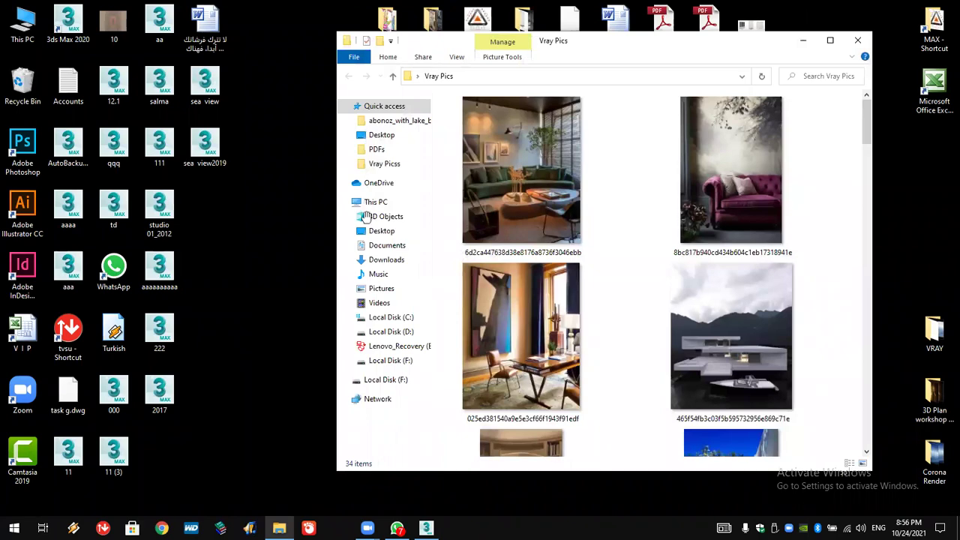
{"action": "key", "text": "alt+Tab"}
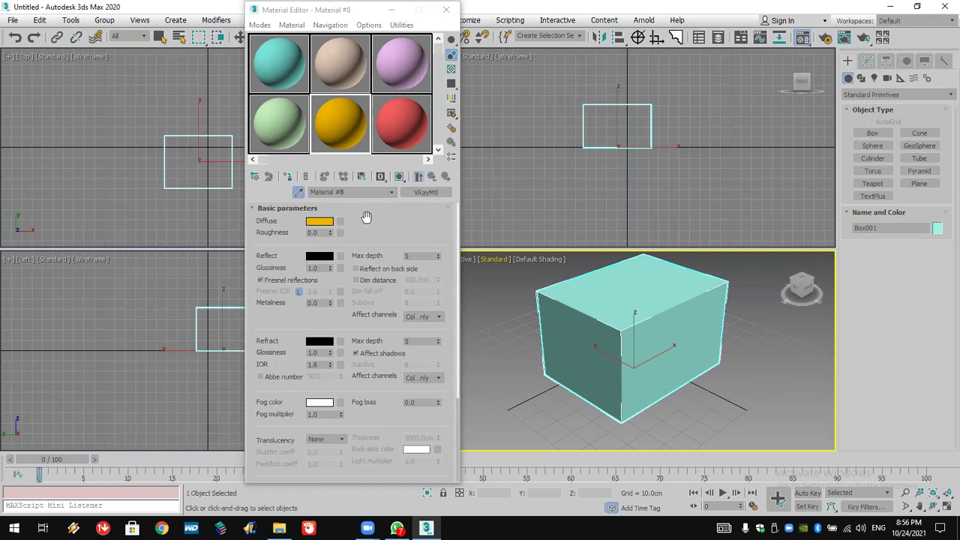
{"action": "left_click", "coordinate": [937, 229]}
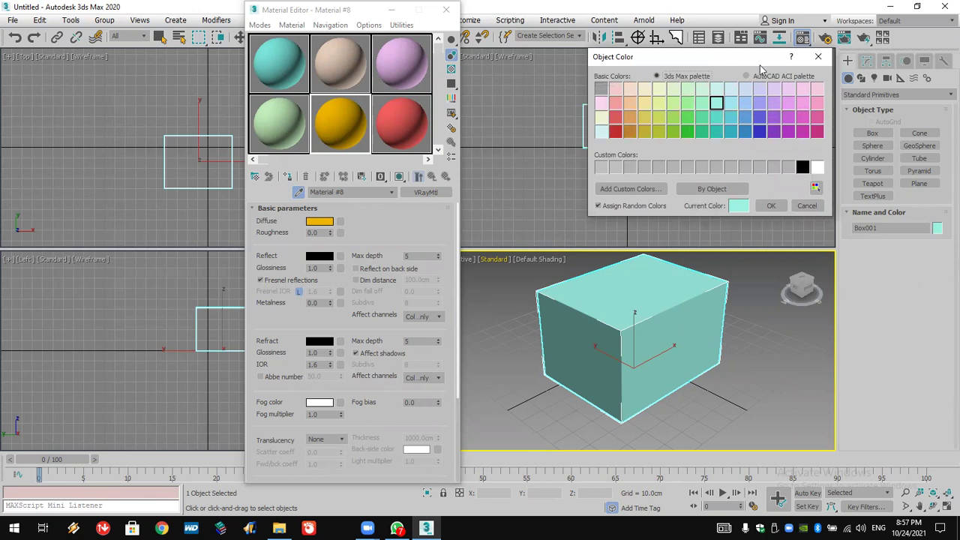
{"action": "left_click", "coordinate": [806, 209]}
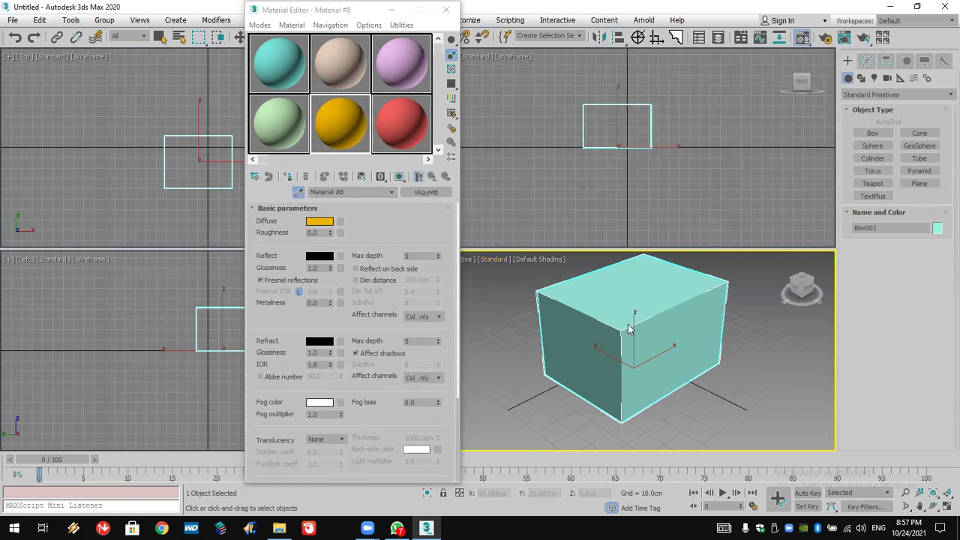
Set Material #8's diffuse color to a muted green with hue 71, saturation 147 and value 142, and assign the material to the box
{"action": "left_click", "coordinate": [320, 222]}
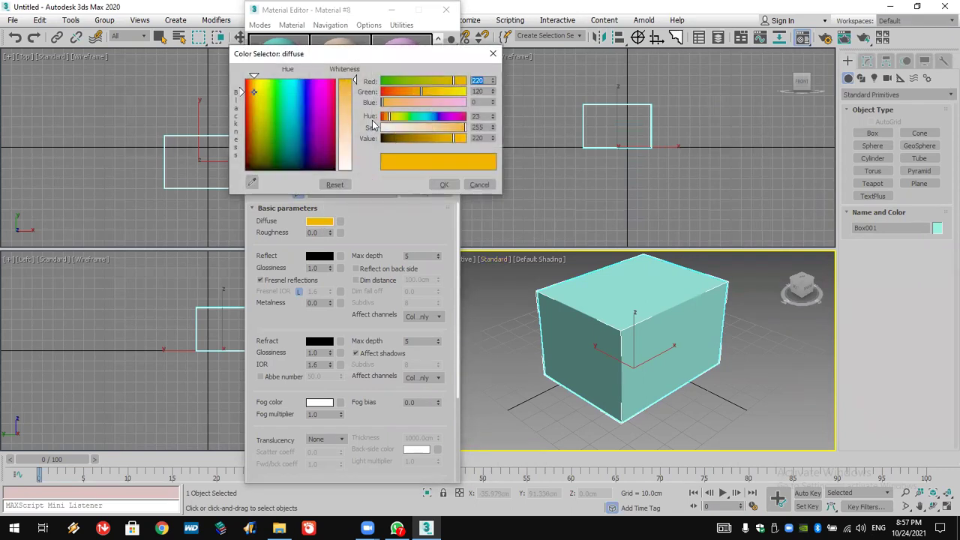
{"action": "left_click_drag", "start_coordinate": [349, 81], "coordinate": [351, 93]}
{"action": "left_click_drag", "start_coordinate": [240, 82], "coordinate": [270, 131]}
{"action": "left_click_drag", "start_coordinate": [347, 100], "coordinate": [349, 105]}
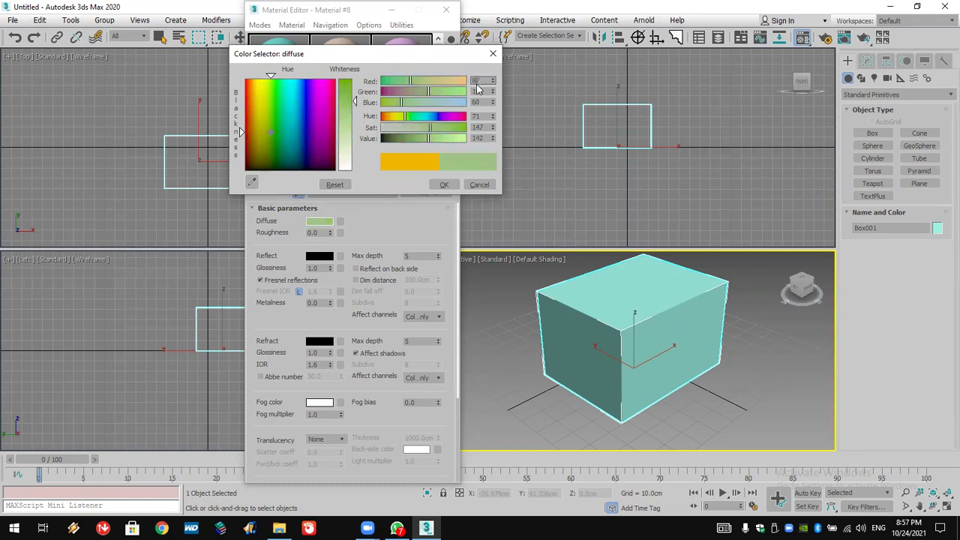
{"action": "left_click", "coordinate": [446, 185]}
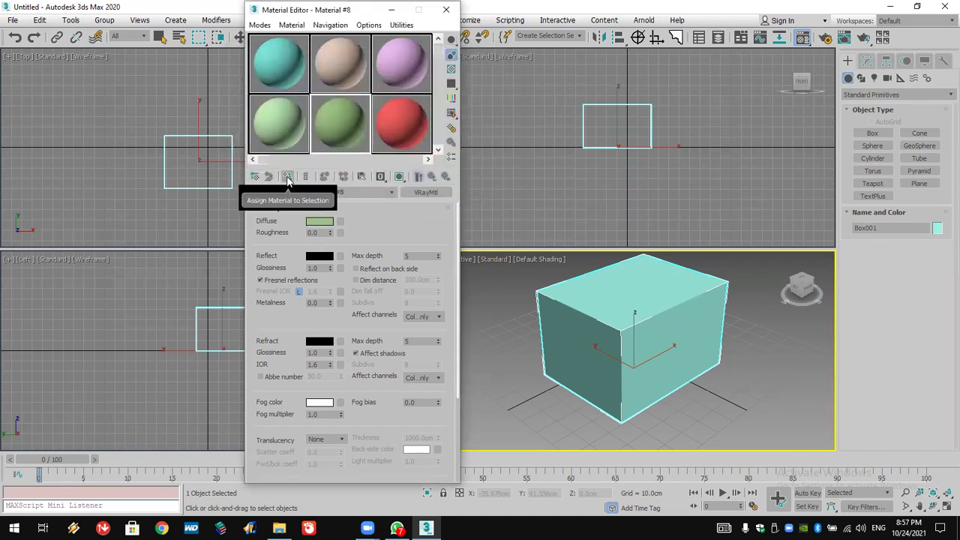
{"action": "left_click", "coordinate": [287, 177]}
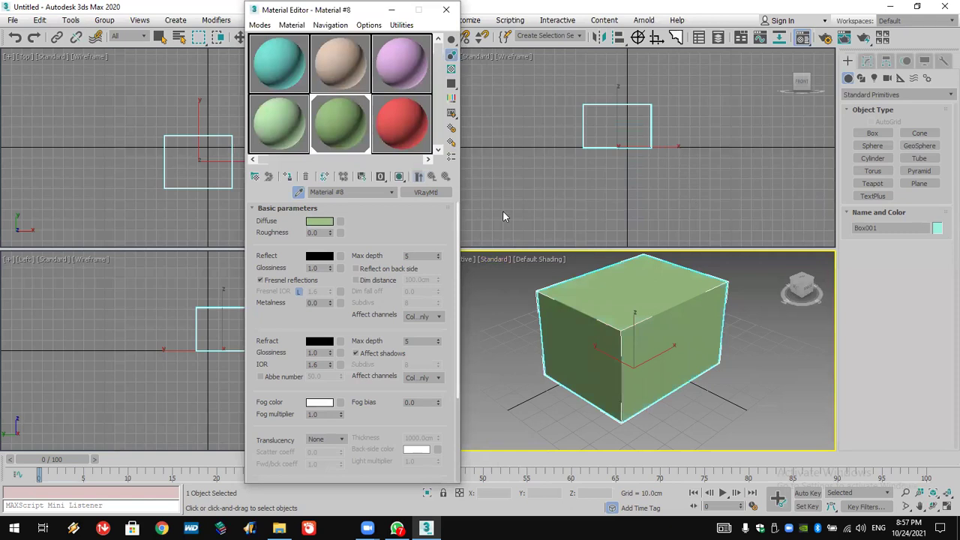
Choose a Bitmap from the General maps as Material #8's diffuse map
{"action": "left_click", "coordinate": [341, 223]}
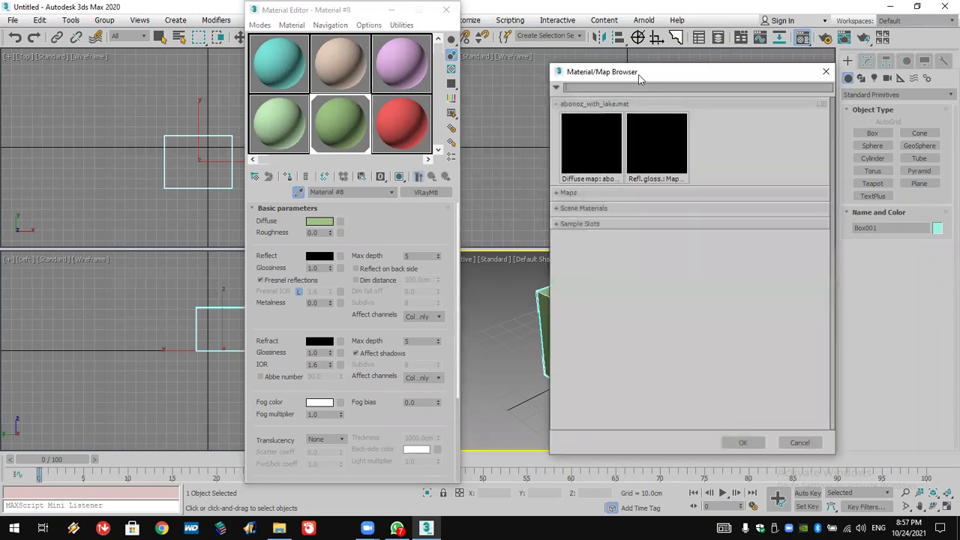
{"action": "left_click_drag", "start_coordinate": [640, 79], "coordinate": [553, 17]}
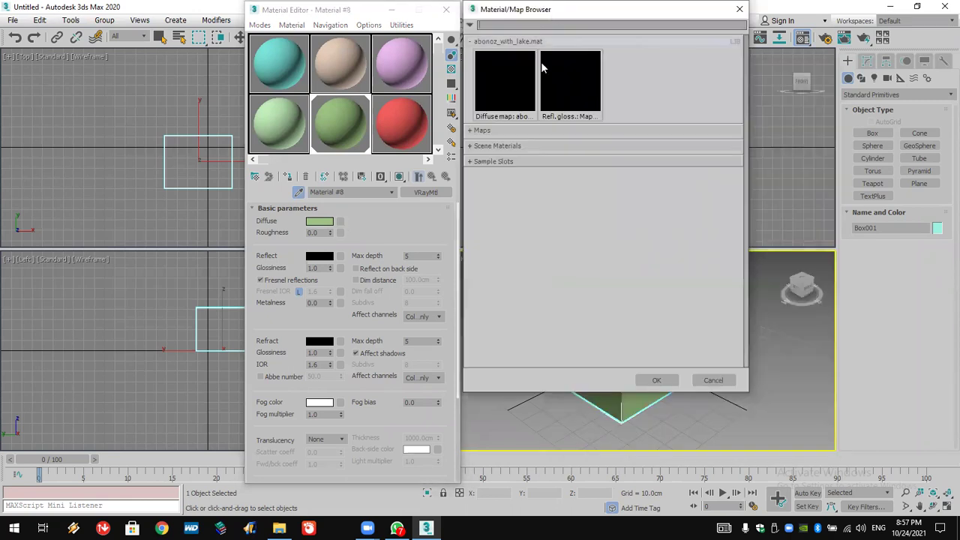
{"action": "left_click", "coordinate": [472, 131]}
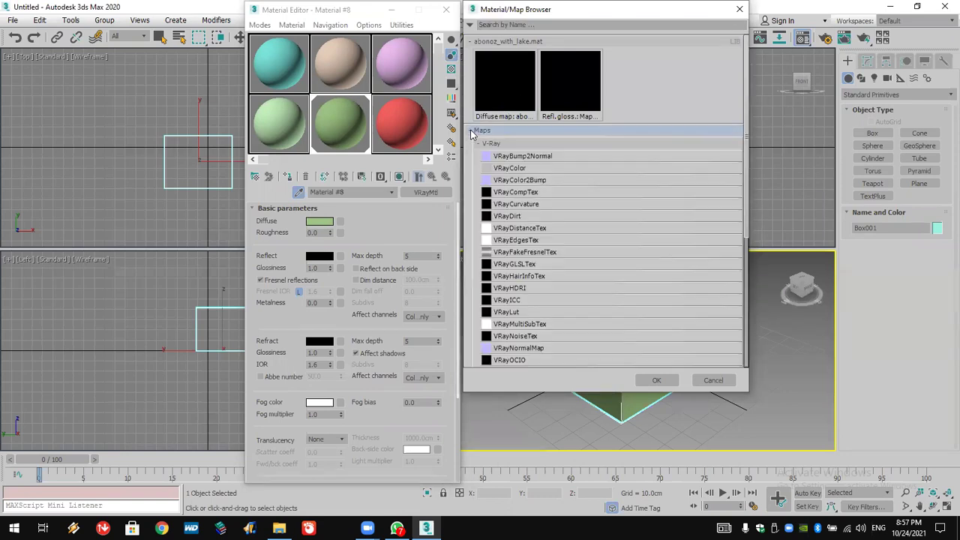
{"action": "left_click", "coordinate": [481, 144]}
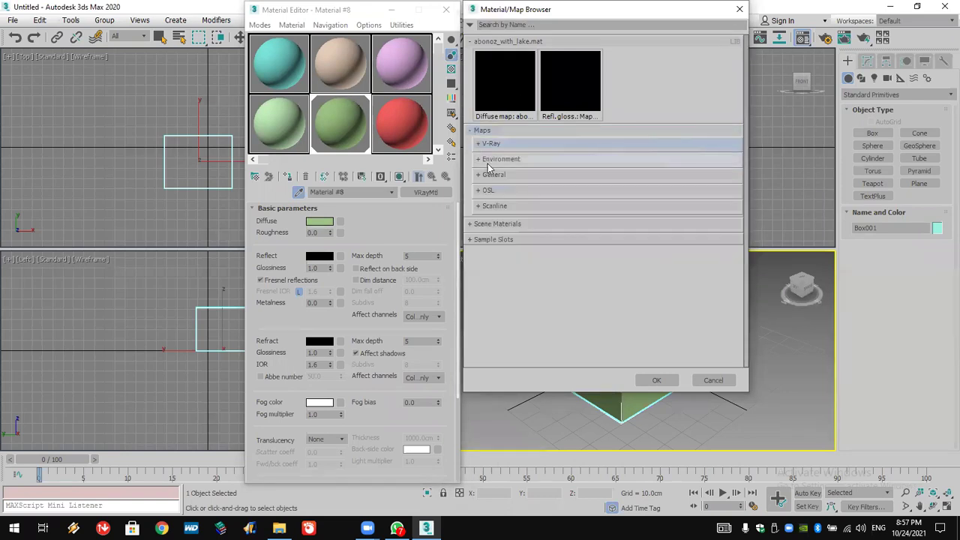
{"action": "left_click", "coordinate": [491, 180]}
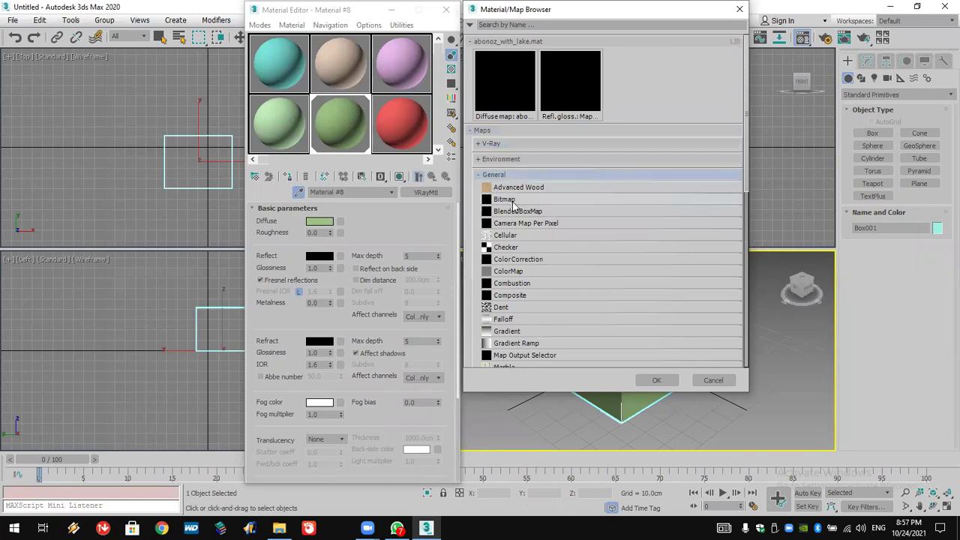
{"action": "left_click", "coordinate": [514, 203]}
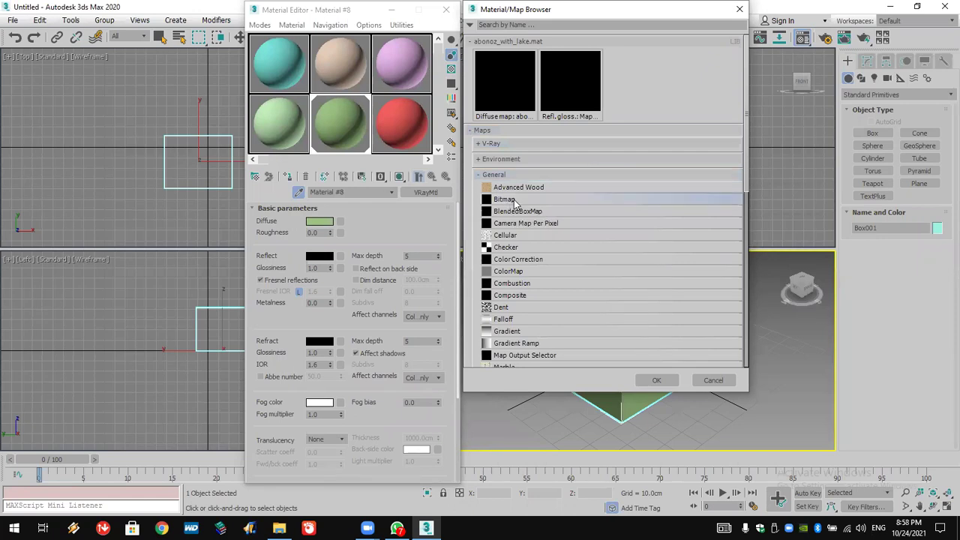
{"action": "double_click", "coordinate": [514, 201]}
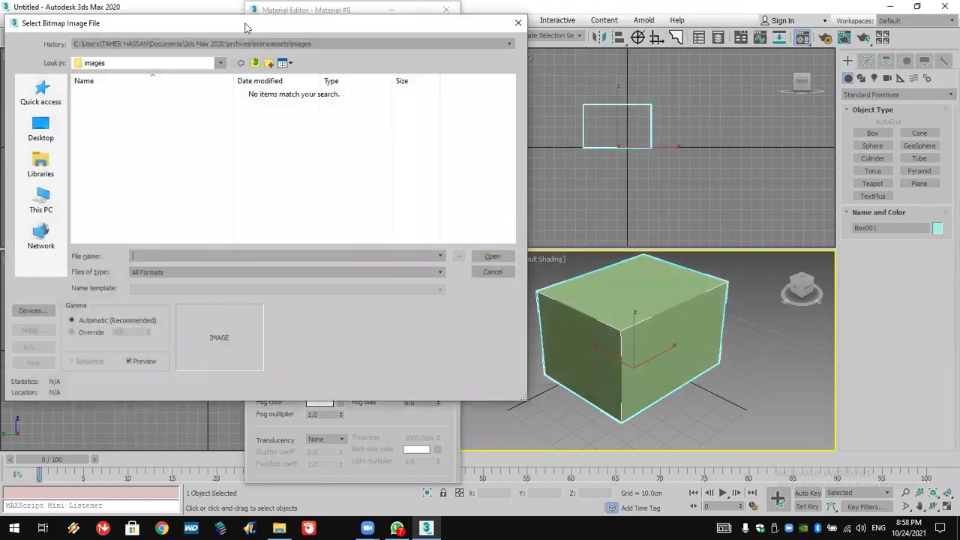
Open the recently used Autodesk Shared\Materials\Textures\3\Mats folder for choosing the diffuse bitmap, with the file dialog moved aside
{"action": "left_click_drag", "start_coordinate": [244, 28], "coordinate": [589, 29]}
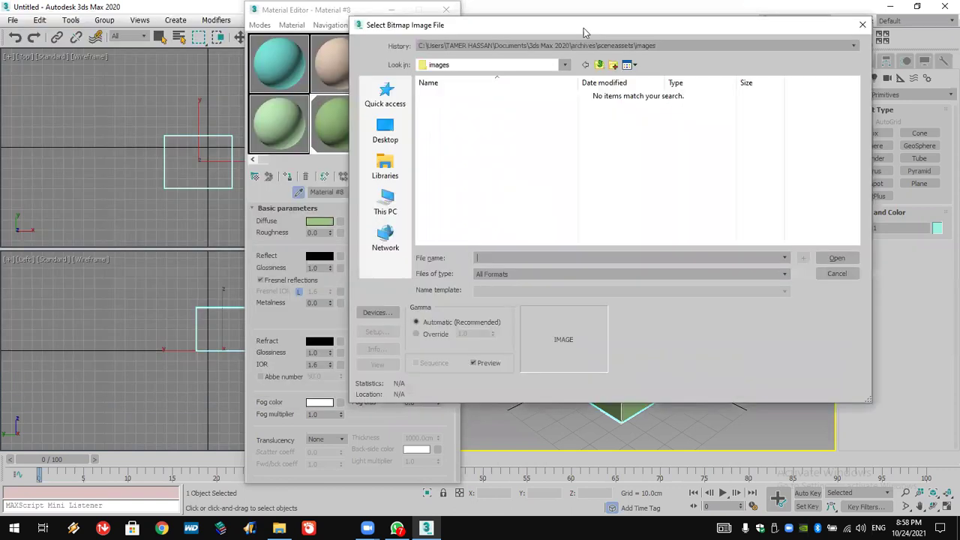
{"action": "left_click", "coordinate": [495, 47]}
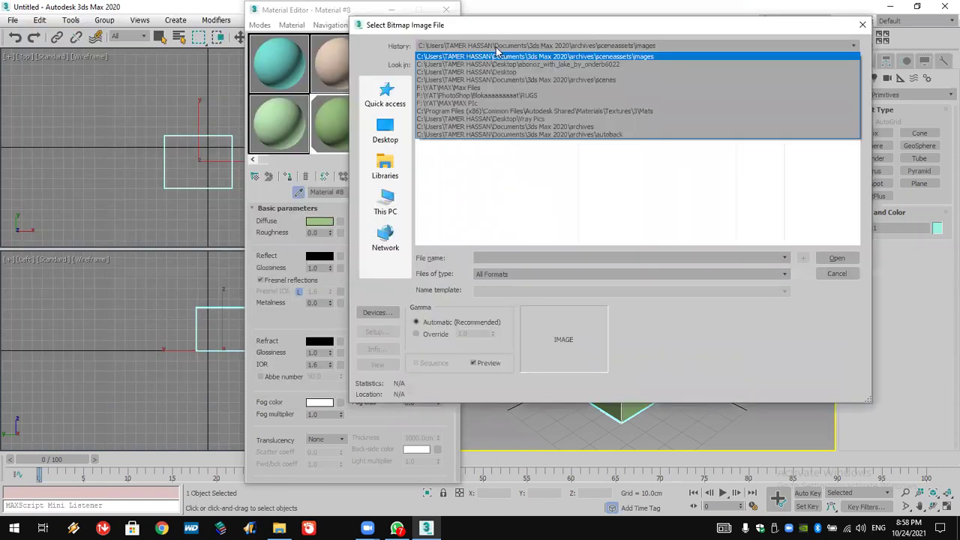
{"action": "left_click", "coordinate": [510, 111]}
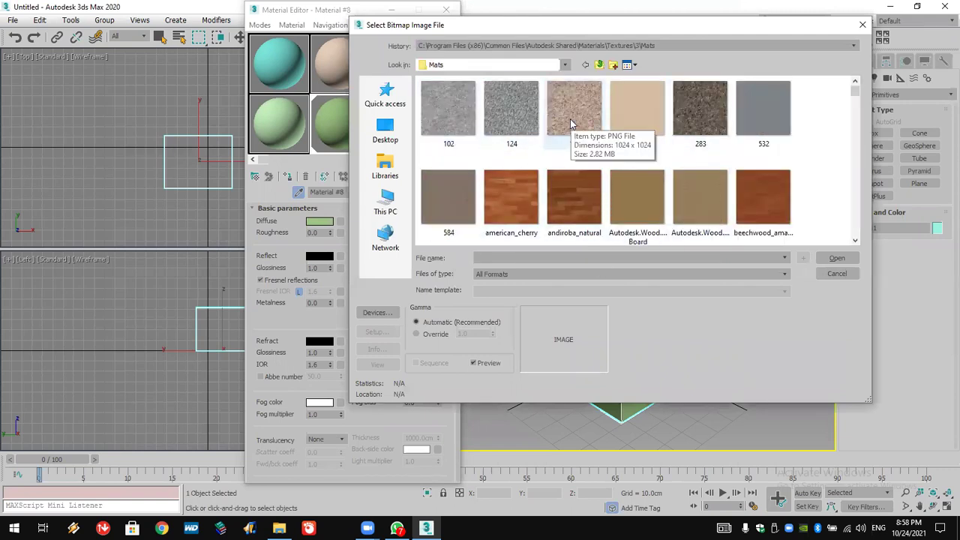
Show the Mats folder's full path, switch to WhatsApp to send the copied screenshot to the 3DMax Live 14/9 chat, and return to 3ds Max
{"action": "left_click", "coordinate": [566, 65]}
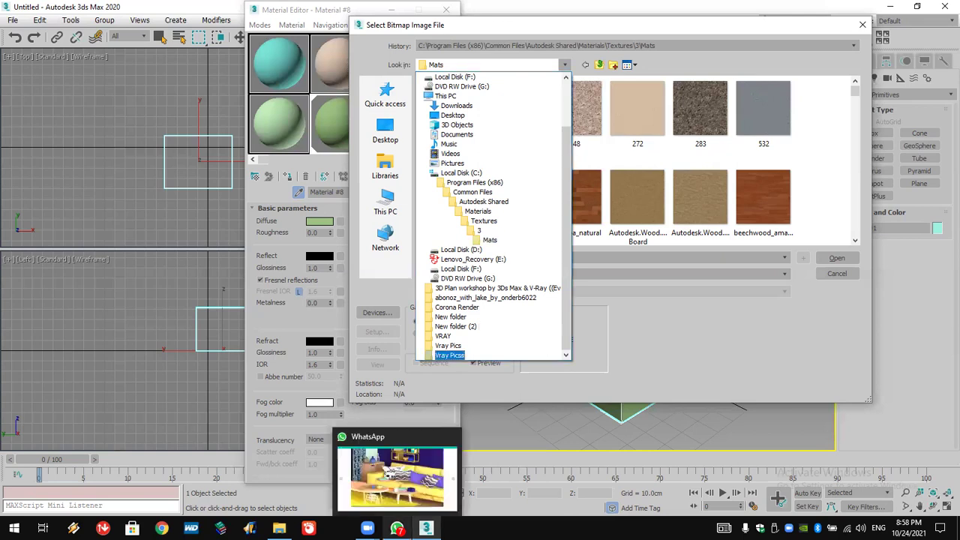
{"action": "left_click", "coordinate": [396, 528]}
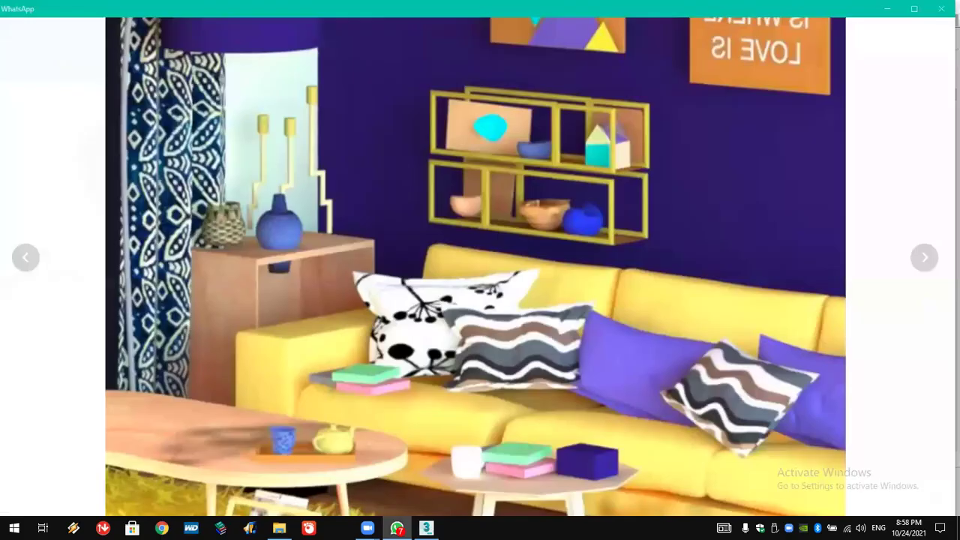
{"action": "left_click", "coordinate": [744, 138]}
{"action": "left_click", "coordinate": [317, 367]}
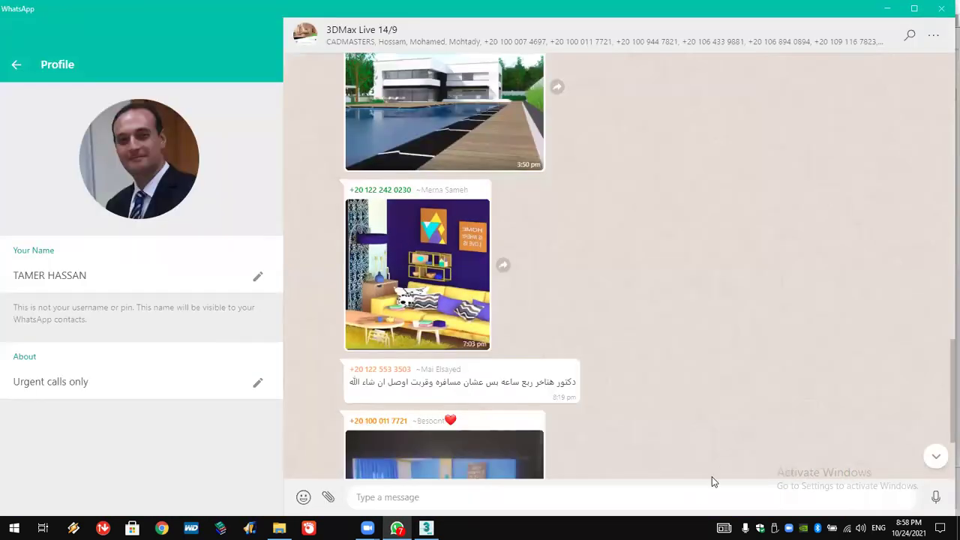
{"action": "key", "text": "ctrl+v"}
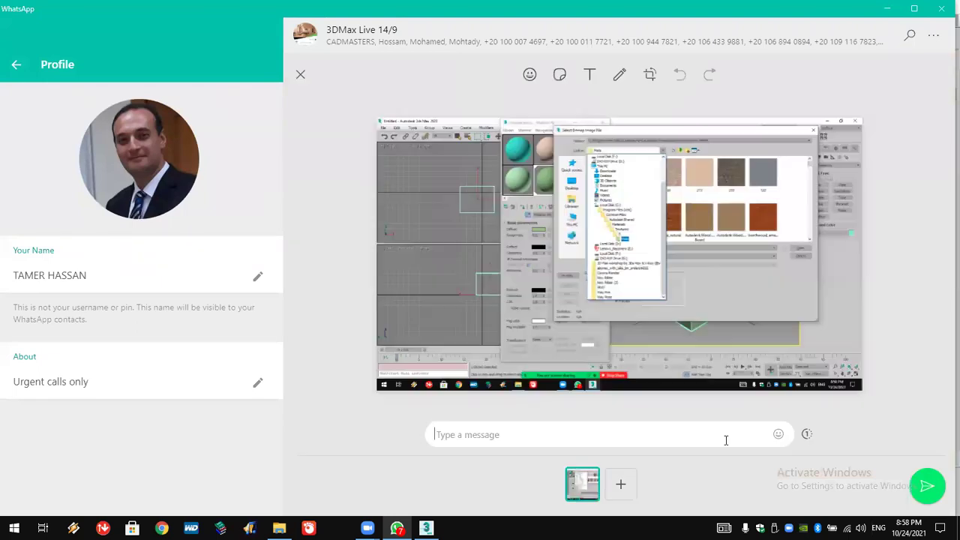
{"action": "key", "text": "Escape"}
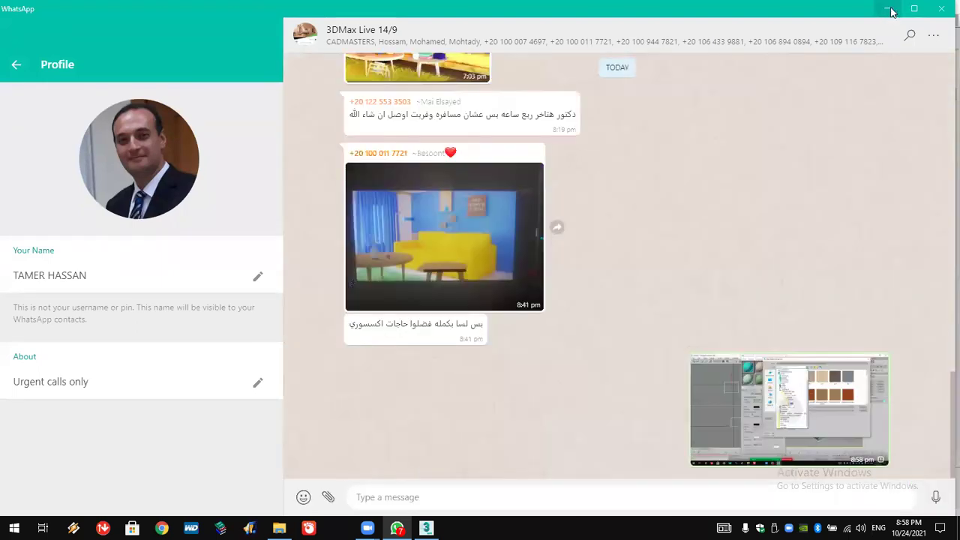
{"action": "left_click", "coordinate": [887, 9]}
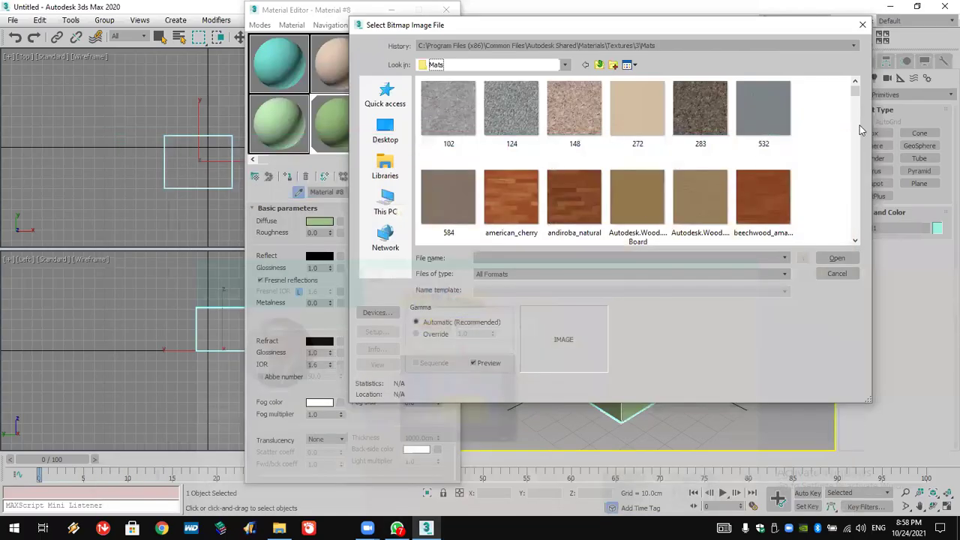
Examine the flooring, plaster, fabric, wood, stone and brick textures in the Mats folder
{"action": "scroll", "coordinate": [866, 140], "scroll_direction": "down", "scroll_amount": 10}
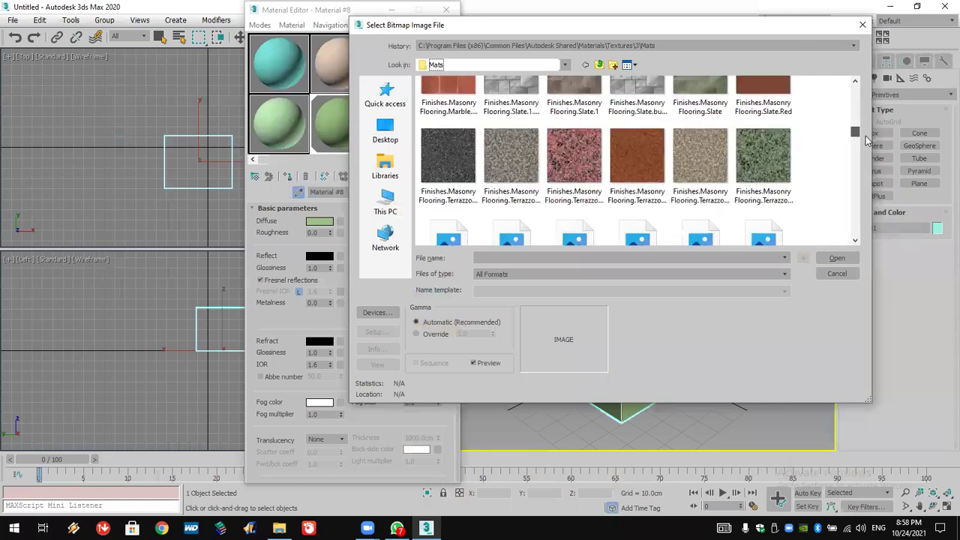
{"action": "scroll", "coordinate": [862, 141], "scroll_direction": "down", "scroll_amount": 2}
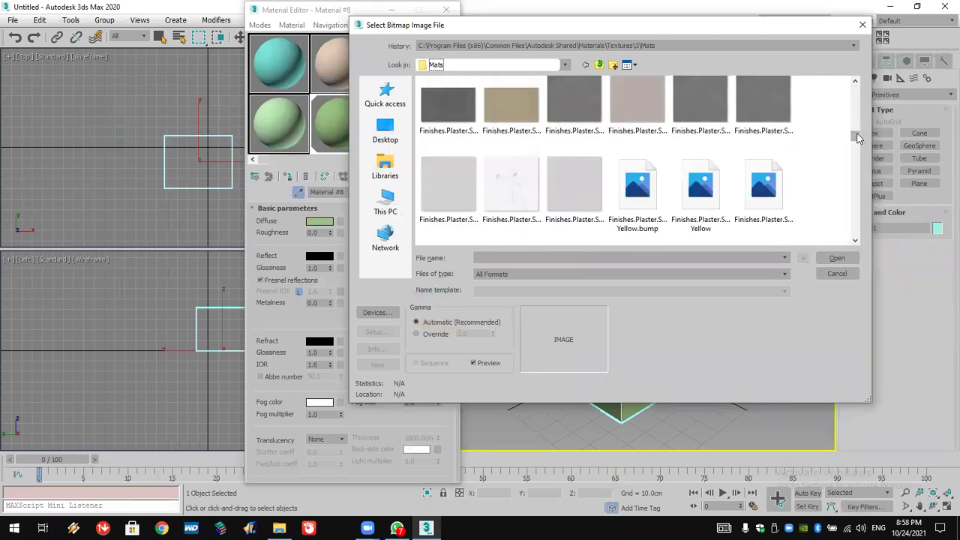
{"action": "scroll", "coordinate": [851, 180], "scroll_direction": "down", "scroll_amount": 3}
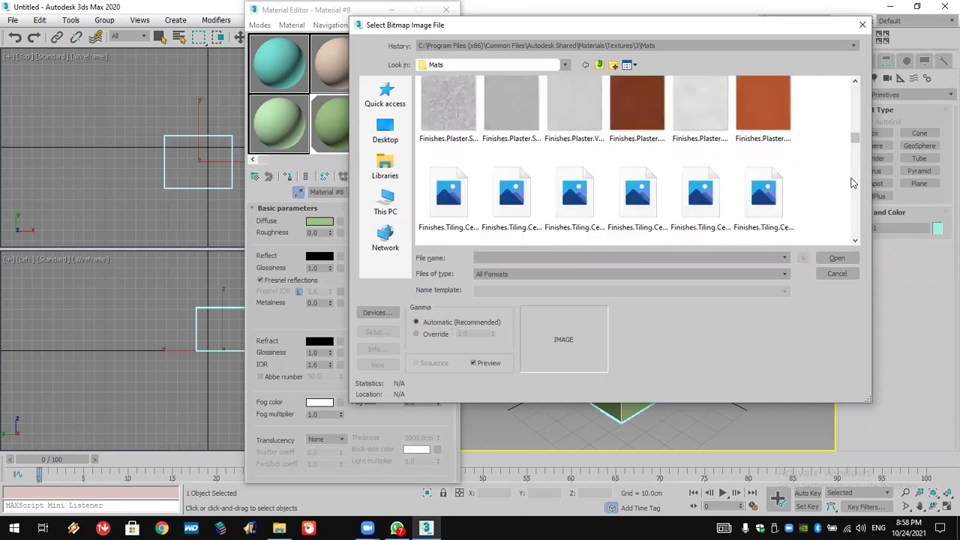
{"action": "scroll", "coordinate": [853, 183], "scroll_direction": "down", "scroll_amount": 2}
{"action": "scroll", "coordinate": [851, 182], "scroll_direction": "down", "scroll_amount": 2}
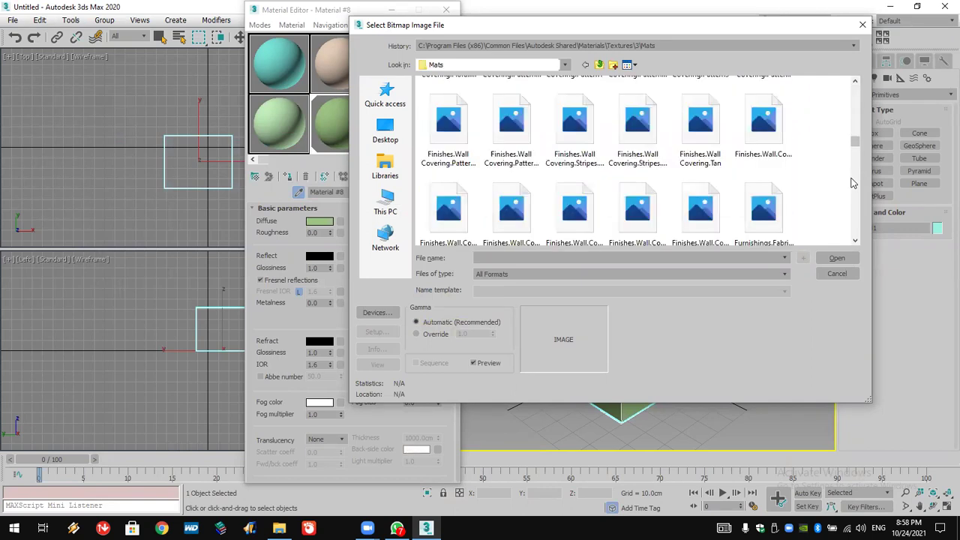
{"action": "scroll", "coordinate": [852, 182], "scroll_direction": "down", "scroll_amount": 2}
{"action": "scroll", "coordinate": [852, 182], "scroll_direction": "down", "scroll_amount": 2}
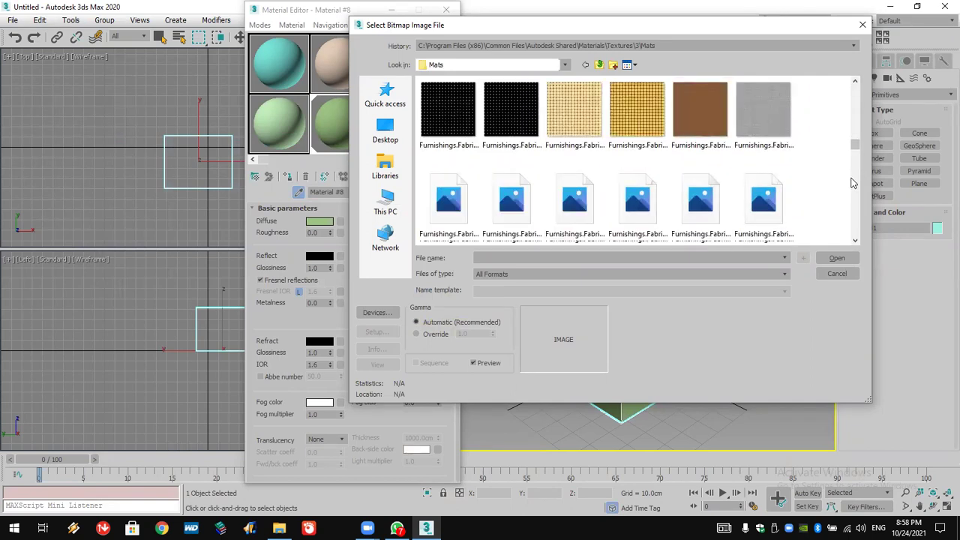
{"action": "scroll", "coordinate": [852, 182], "scroll_direction": "down", "scroll_amount": 2}
{"action": "scroll", "coordinate": [853, 172], "scroll_direction": "down", "scroll_amount": 2}
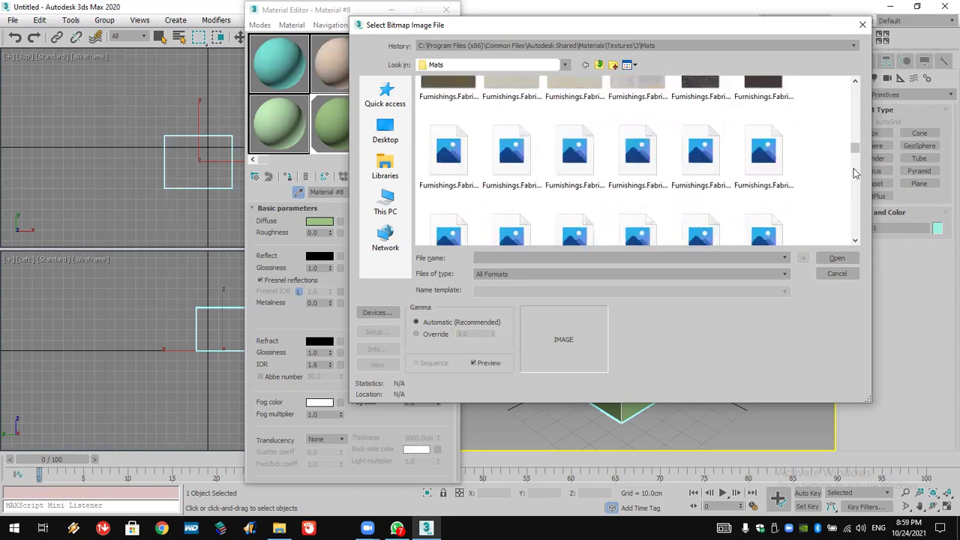
{"action": "scroll", "coordinate": [855, 164], "scroll_direction": "down", "scroll_amount": 2}
{"action": "scroll", "coordinate": [853, 163], "scroll_direction": "down", "scroll_amount": 3}
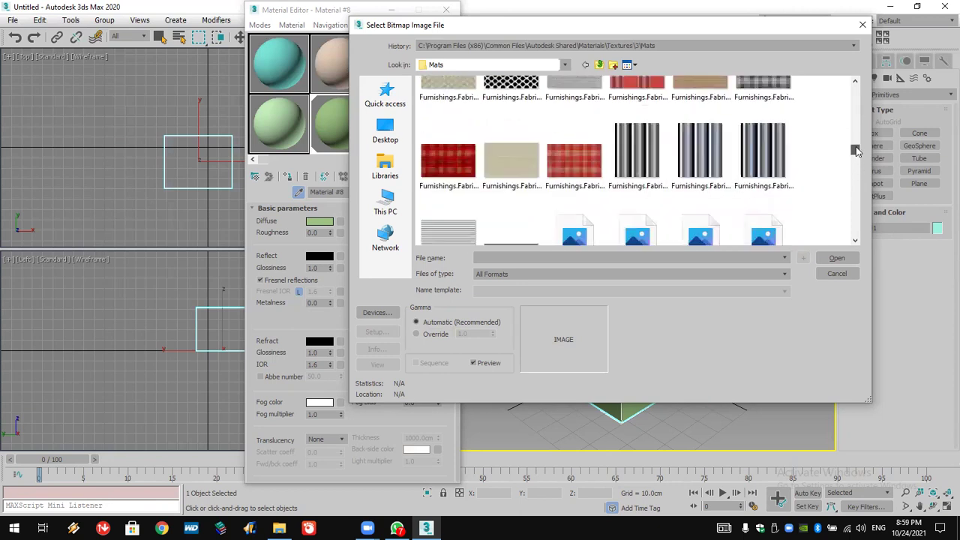
{"action": "scroll", "coordinate": [858, 182], "scroll_direction": "down", "scroll_amount": 2}
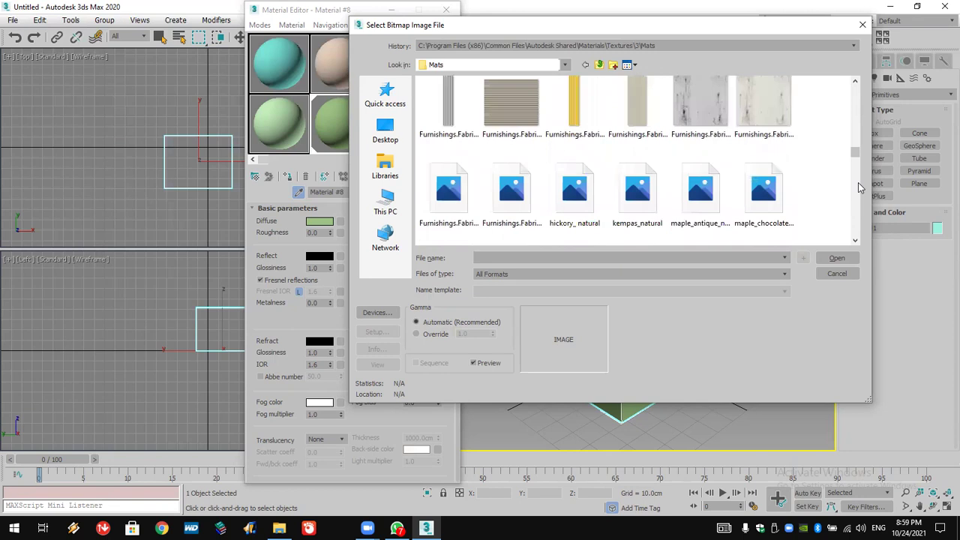
{"action": "scroll", "coordinate": [858, 183], "scroll_direction": "down", "scroll_amount": 3}
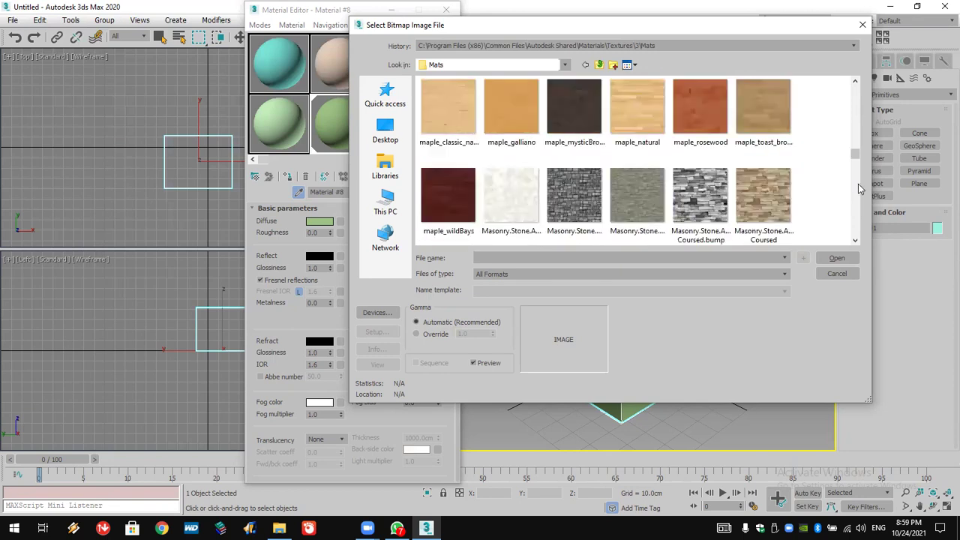
{"action": "scroll", "coordinate": [859, 187], "scroll_direction": "down", "scroll_amount": 3}
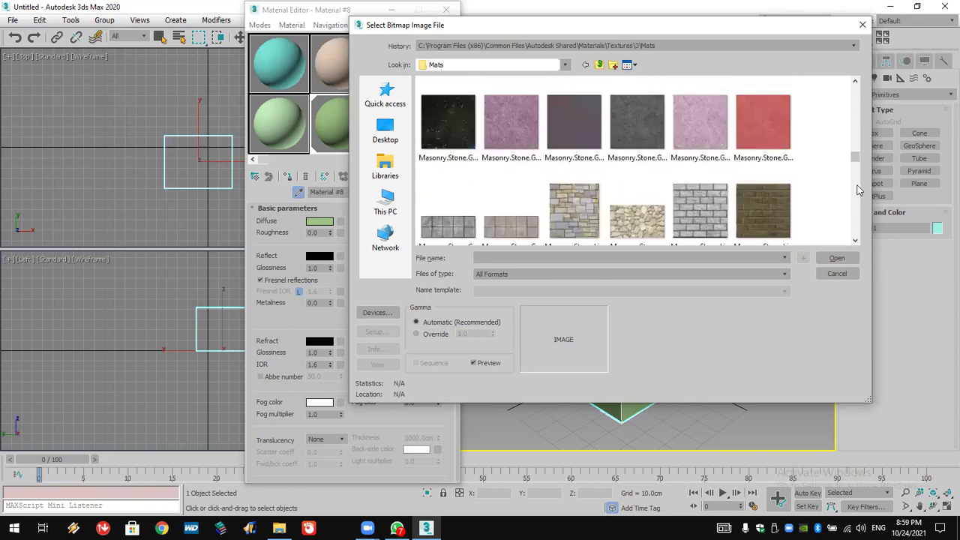
{"action": "scroll", "coordinate": [858, 193], "scroll_direction": "down", "scroll_amount": 3}
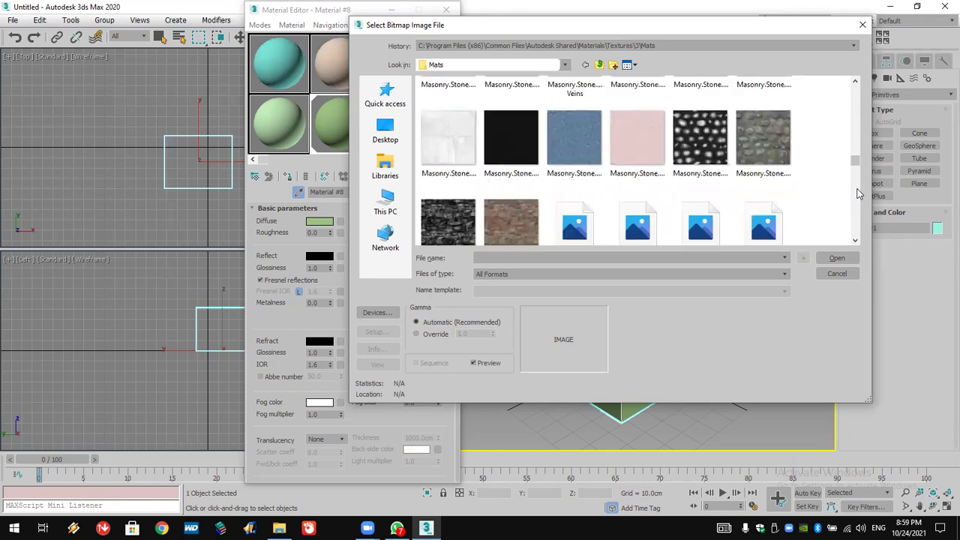
{"action": "scroll", "coordinate": [859, 186], "scroll_direction": "down", "scroll_amount": 3}
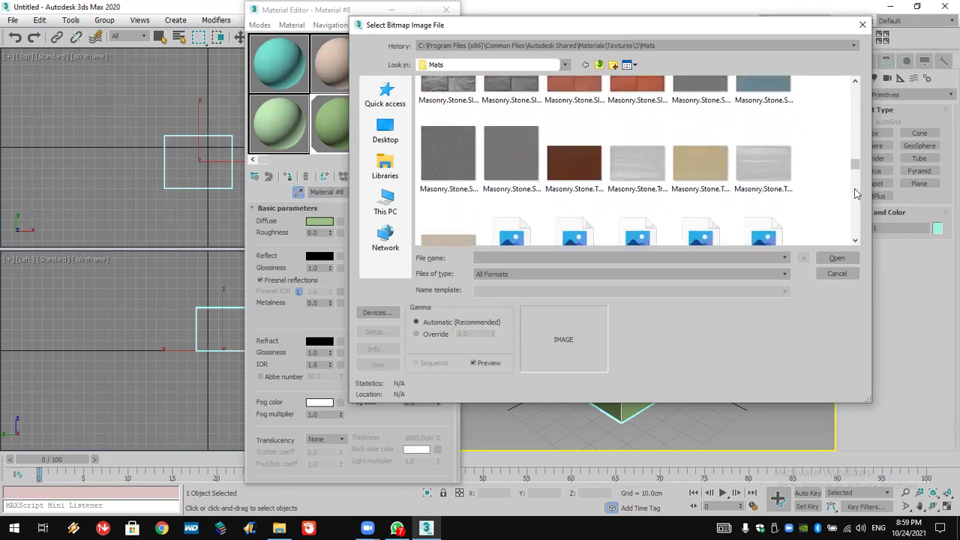
{"action": "scroll", "coordinate": [852, 188], "scroll_direction": "down", "scroll_amount": 3}
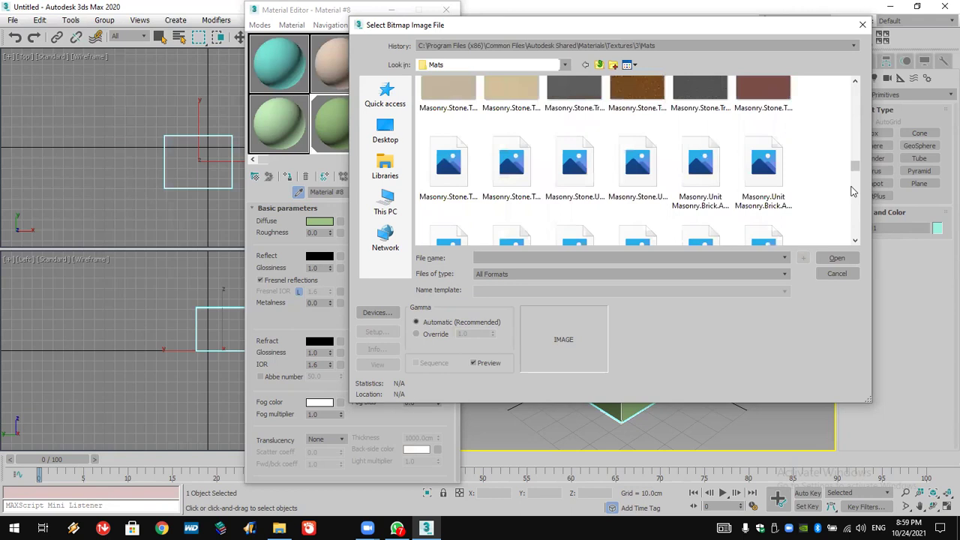
{"action": "scroll", "coordinate": [857, 187], "scroll_direction": "down", "scroll_amount": 3}
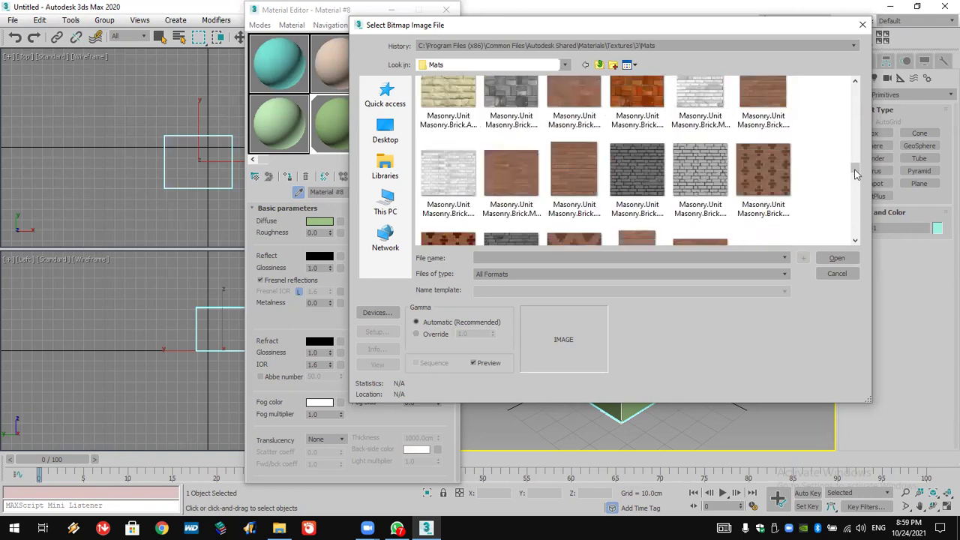
{"action": "scroll", "coordinate": [856, 173], "scroll_direction": "down", "scroll_amount": 3}
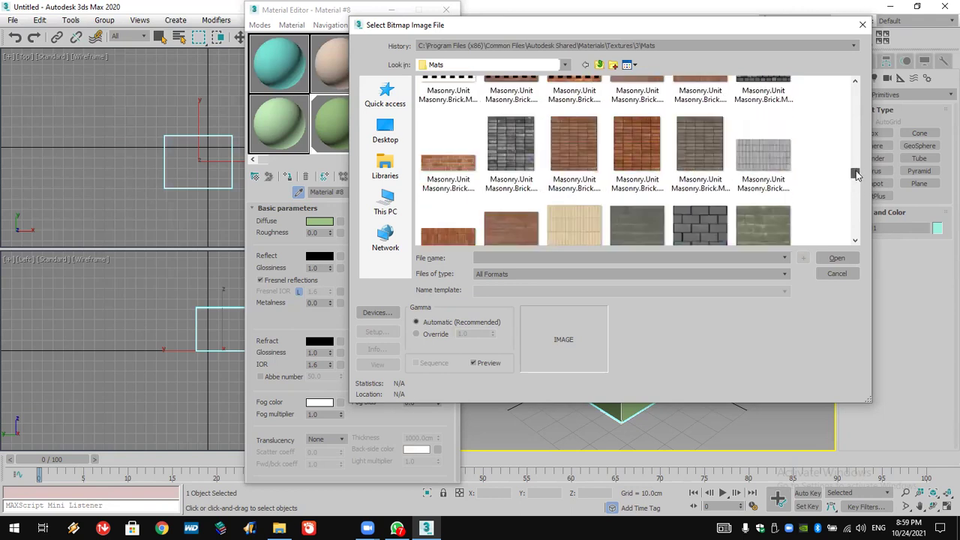
{"action": "scroll", "coordinate": [855, 179], "scroll_direction": "down", "scroll_amount": 3}
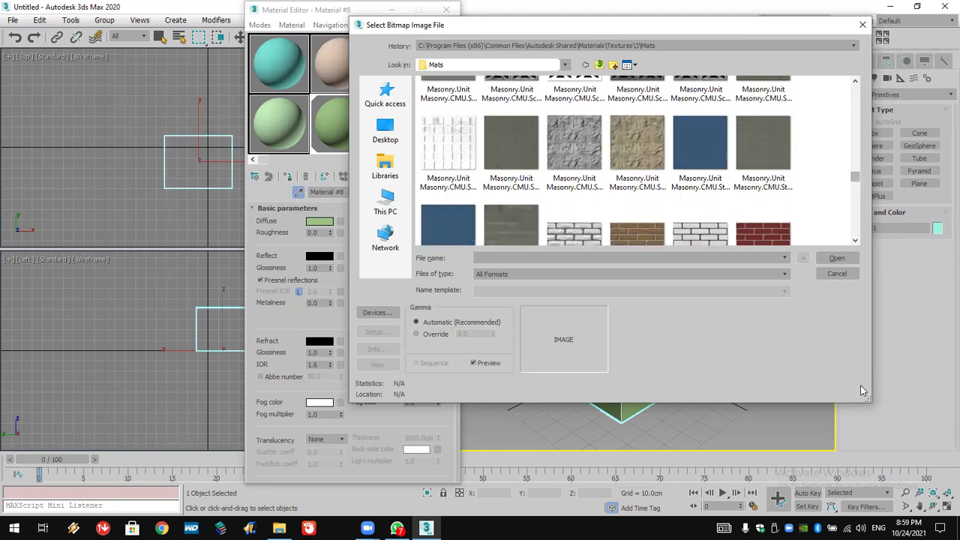
Enlarge the bitmap file dialog and look through the wood, paving and planting textures
{"action": "left_click_drag", "start_coordinate": [865, 401], "coordinate": [894, 480]}
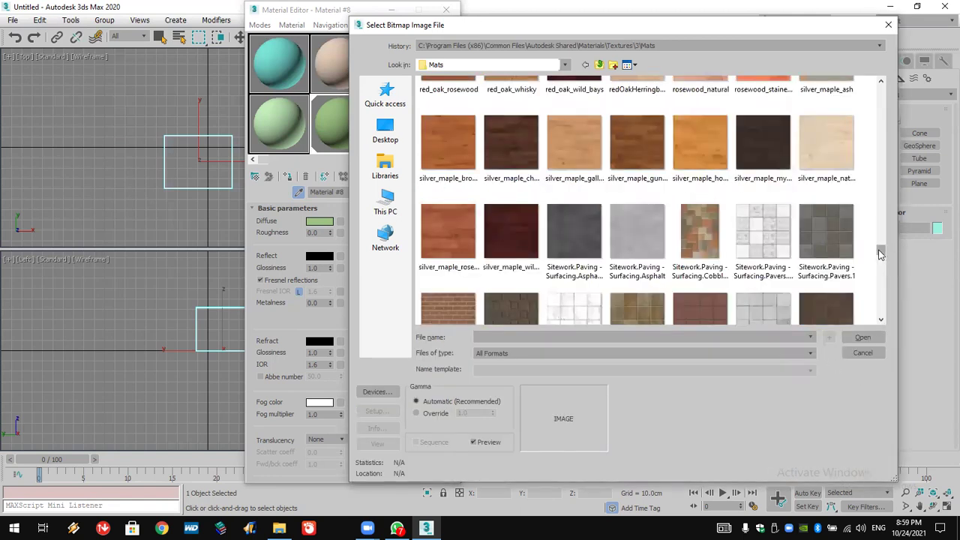
{"action": "scroll", "coordinate": [882, 275], "scroll_direction": "down", "scroll_amount": 3}
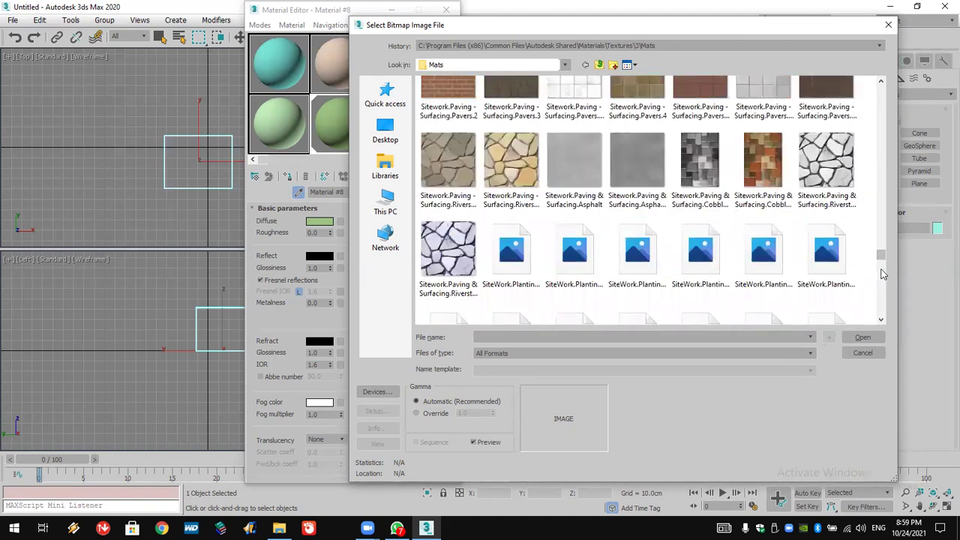
{"action": "scroll", "coordinate": [882, 274], "scroll_direction": "down", "scroll_amount": 3}
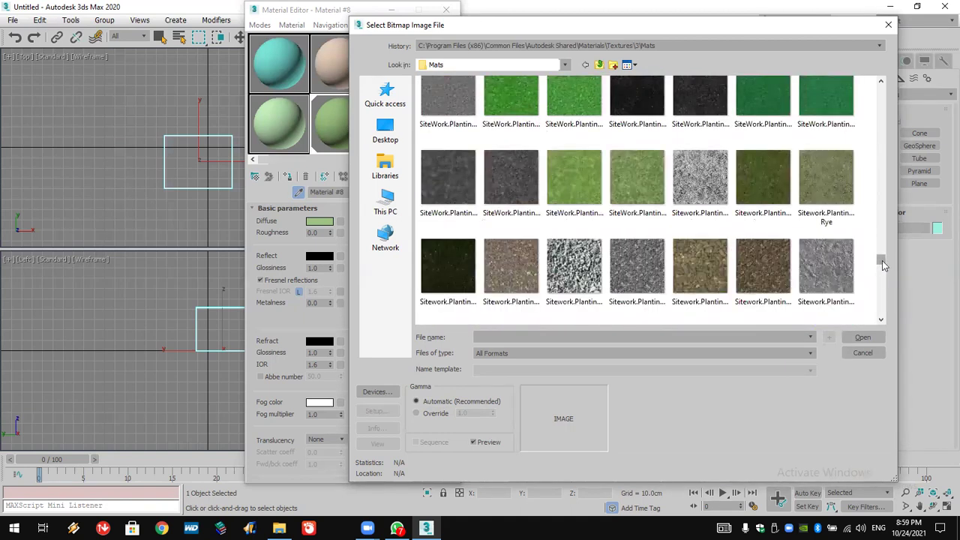
Load Finishes.Flooring.Tile.Square.Terra Cotta from the flooring textures as Material #8's diffuse bitmap
{"action": "left_click_drag", "start_coordinate": [883, 262], "coordinate": [903, 139]}
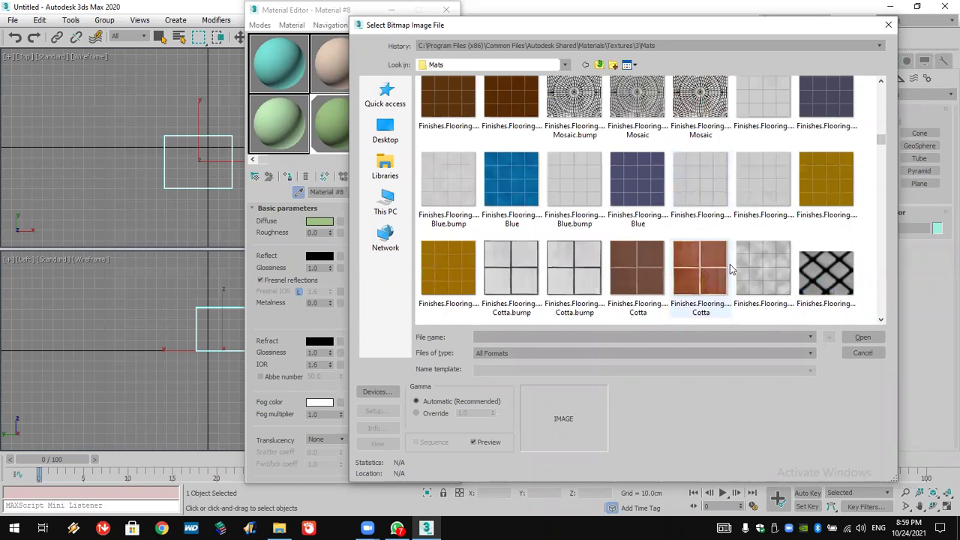
{"action": "scroll", "coordinate": [731, 269], "scroll_direction": "down", "scroll_amount": 2}
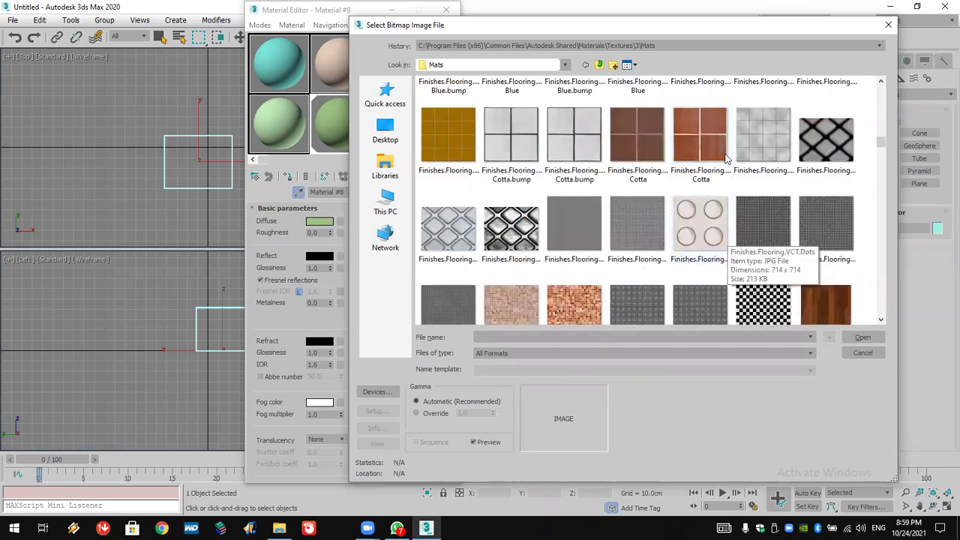
{"action": "left_click", "coordinate": [699, 139]}
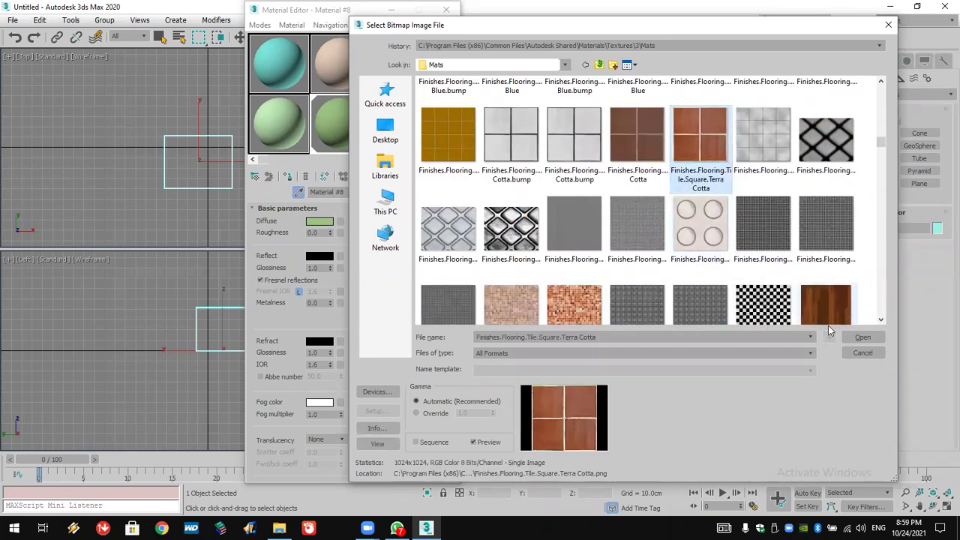
{"action": "left_click", "coordinate": [860, 337]}
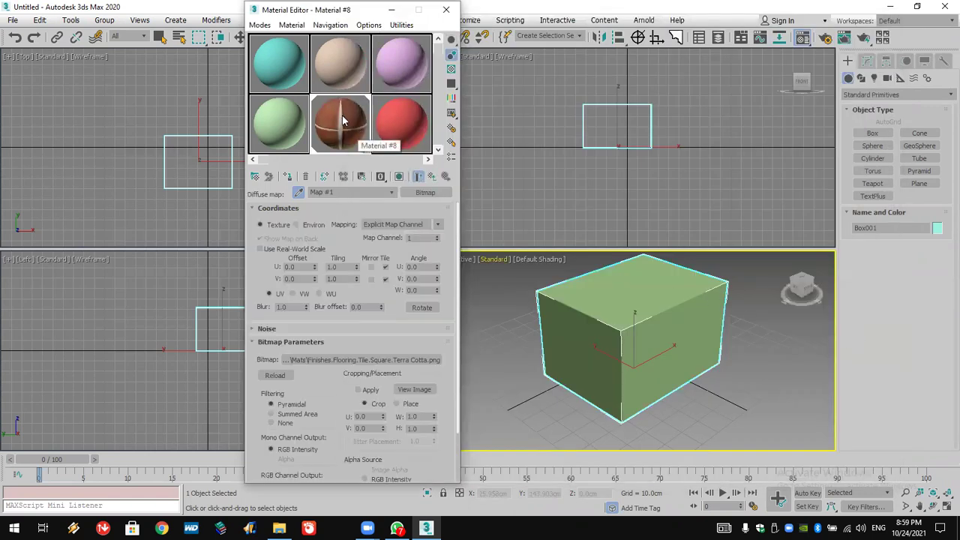
Assign Material #8 to the selected box and show its shaded terra cotta texture in the viewport
{"action": "left_click", "coordinate": [290, 176]}
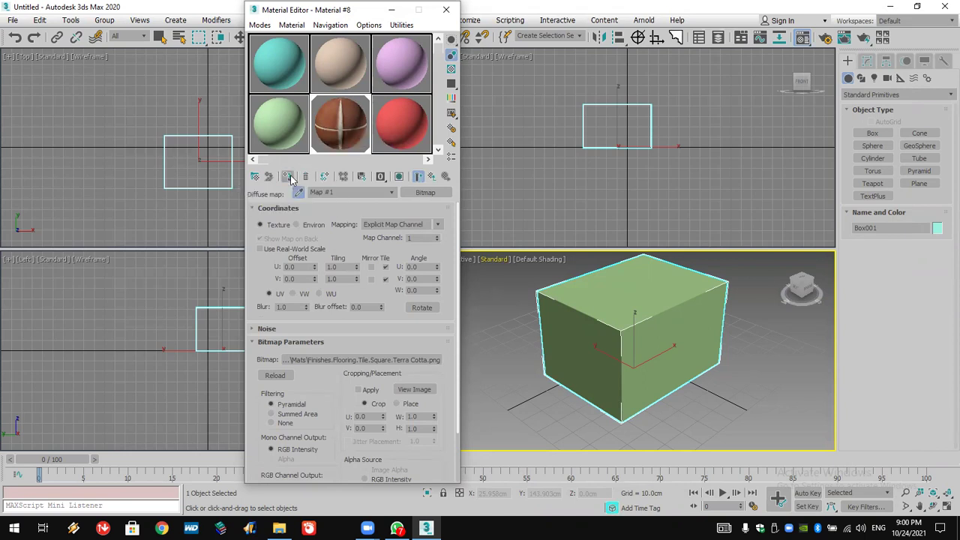
{"action": "left_click", "coordinate": [291, 177]}
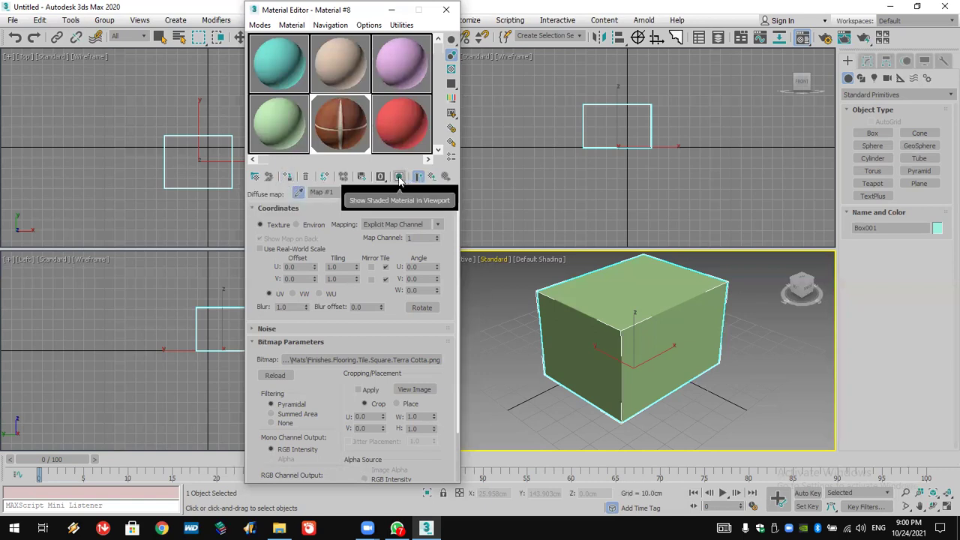
{"action": "left_click", "coordinate": [399, 177]}
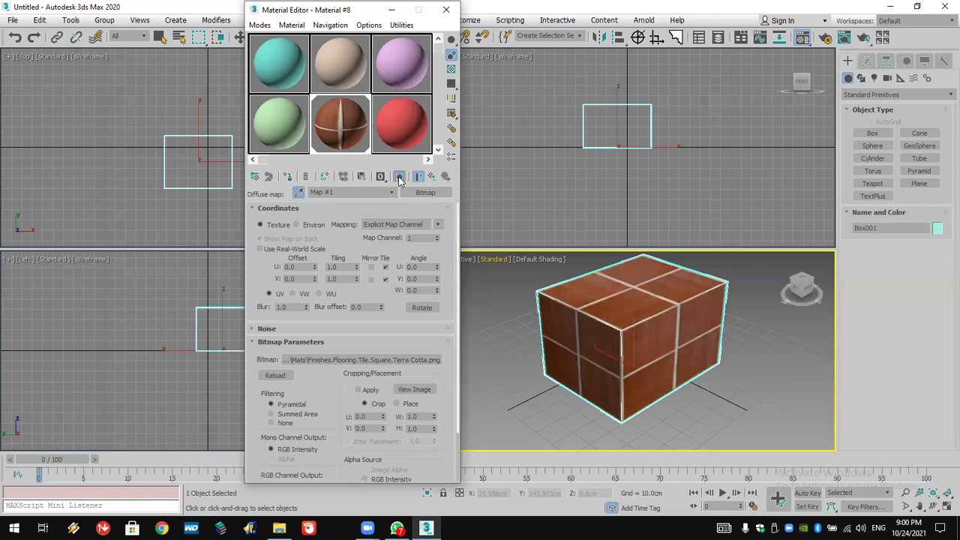
Set the terra cotta bitmap's U and V tiling to 4
{"action": "middle_click_drag", "start_coordinate": [628, 302], "coordinate": [627, 312]}
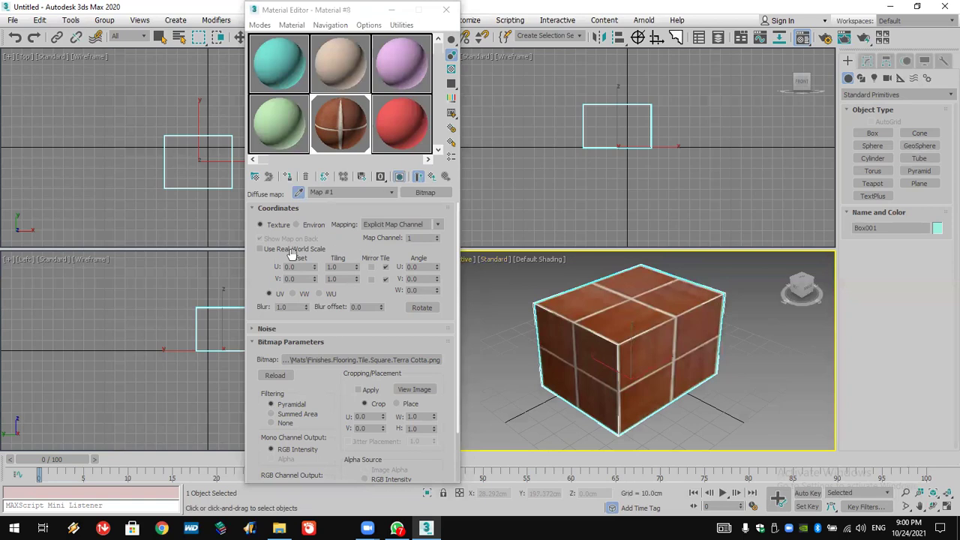
{"action": "left_click", "coordinate": [344, 266]}
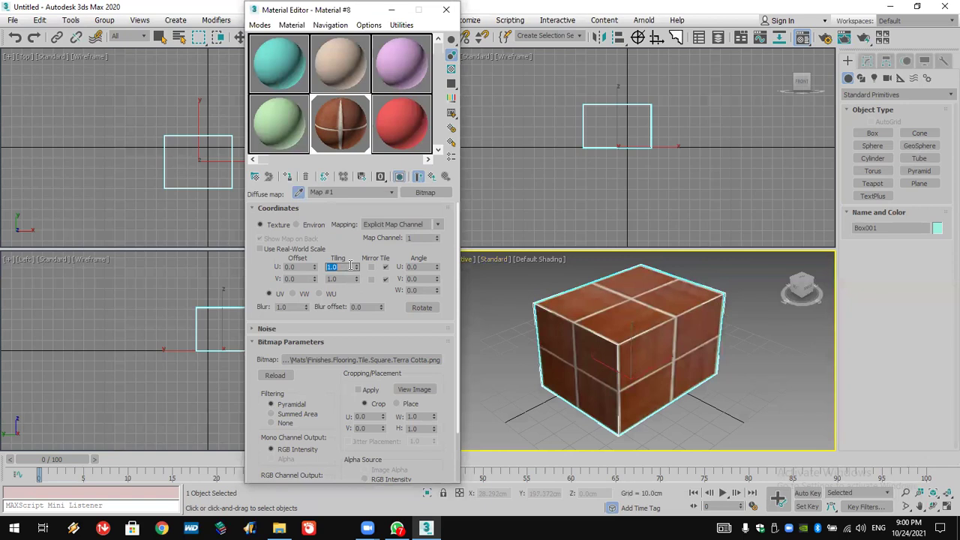
{"action": "type", "text": "4"}
{"action": "key", "text": "Tab"}
{"action": "type", "text": "4"}
{"action": "key", "text": "Return"}
{"action": "scroll", "coordinate": [579, 302], "scroll_direction": "up", "scroll_amount": 5}
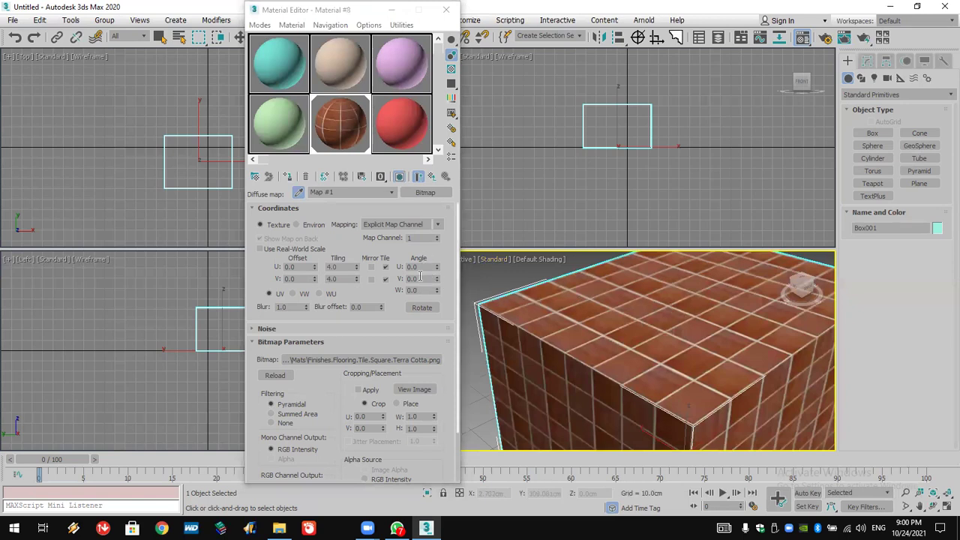
Try a W angle of 45 on the terra cotta bitmap, and set it back to 0
{"action": "left_click", "coordinate": [425, 290]}
{"action": "type", "text": "45"}
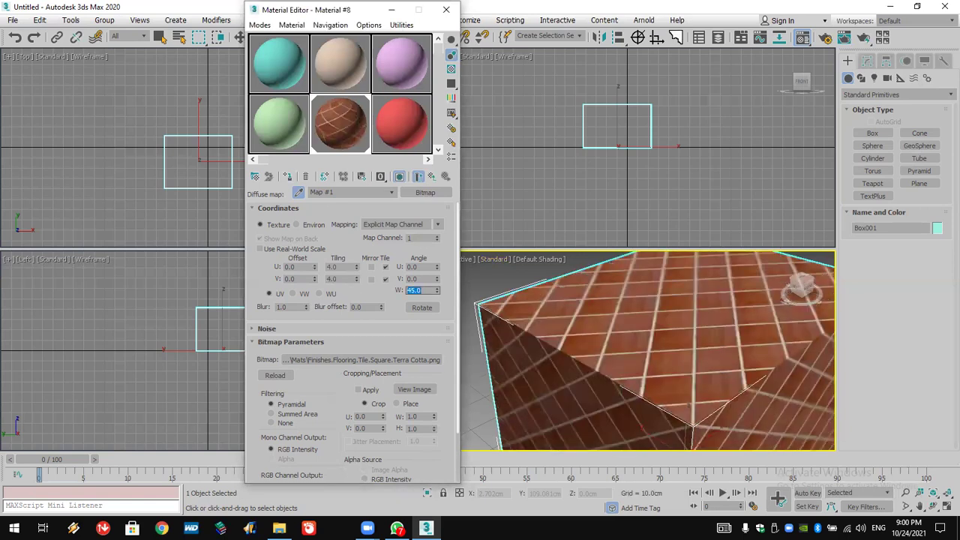
{"action": "type", "text": "0"}
{"action": "key", "text": "Return"}
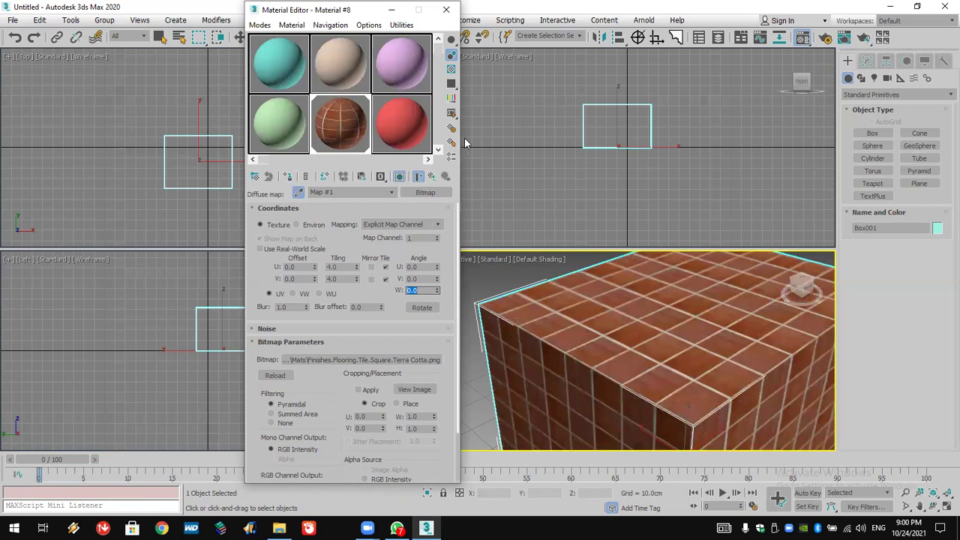
Load beechwood_galliano.png from the Mats textures as Material #9's diffuse bitmap
{"action": "left_click", "coordinate": [409, 128]}
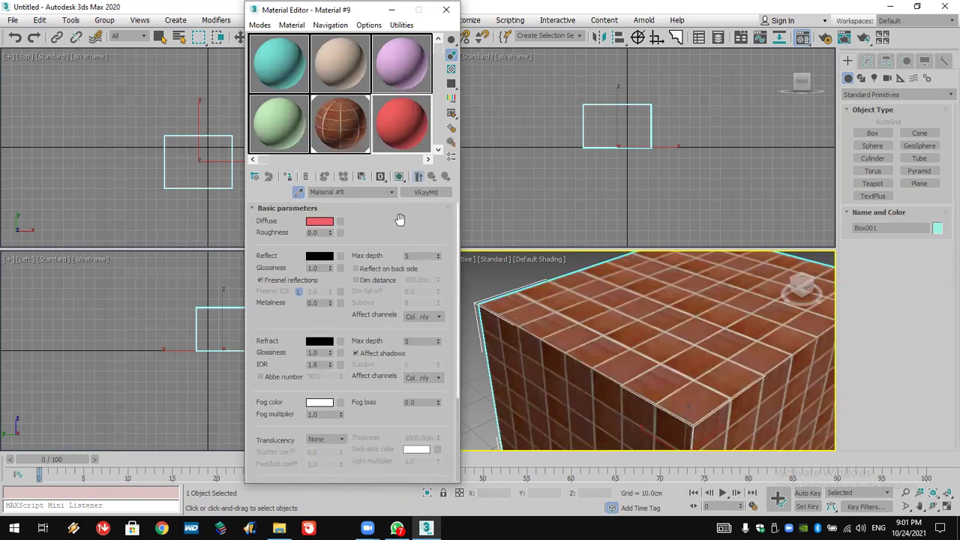
{"action": "left_click", "coordinate": [556, 22]}
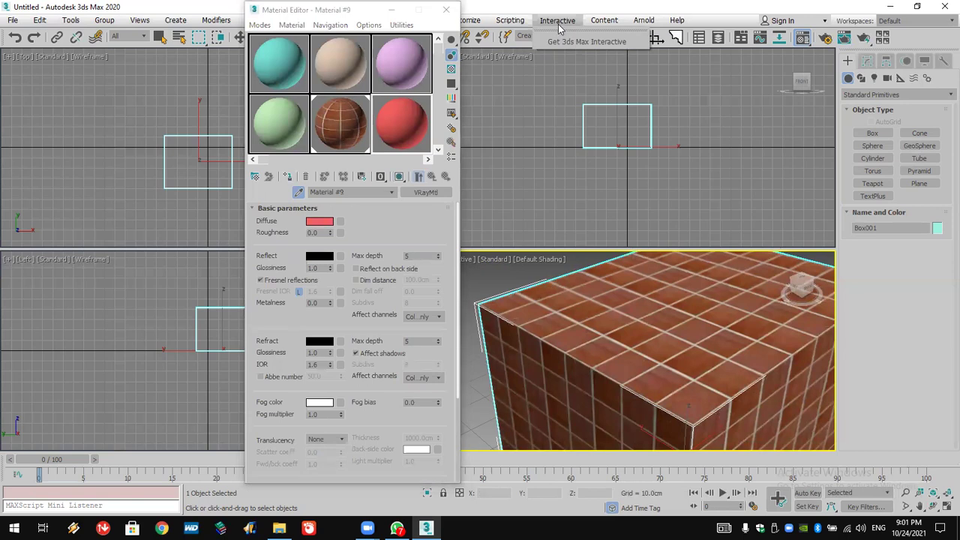
{"action": "mouse_move", "coordinate": [643, 20]}
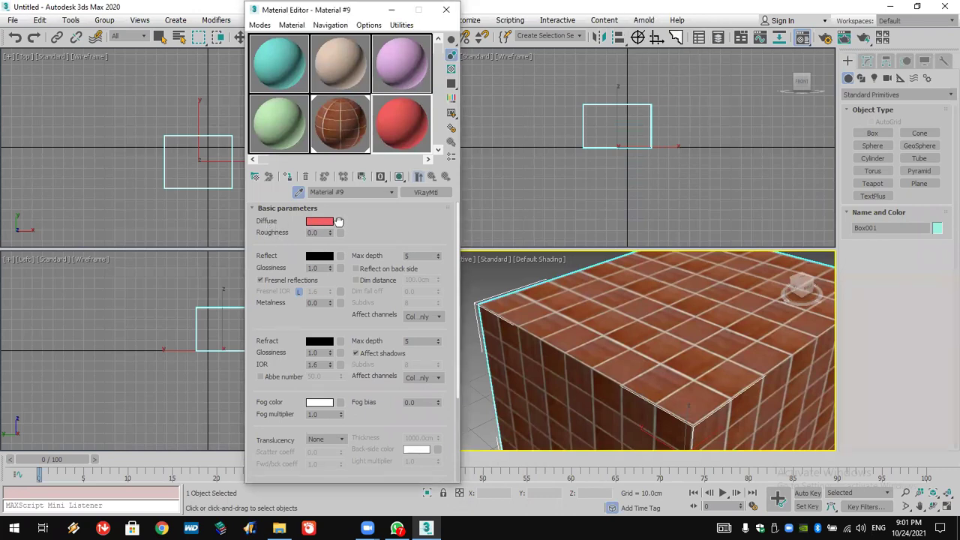
{"action": "left_click", "coordinate": [340, 222]}
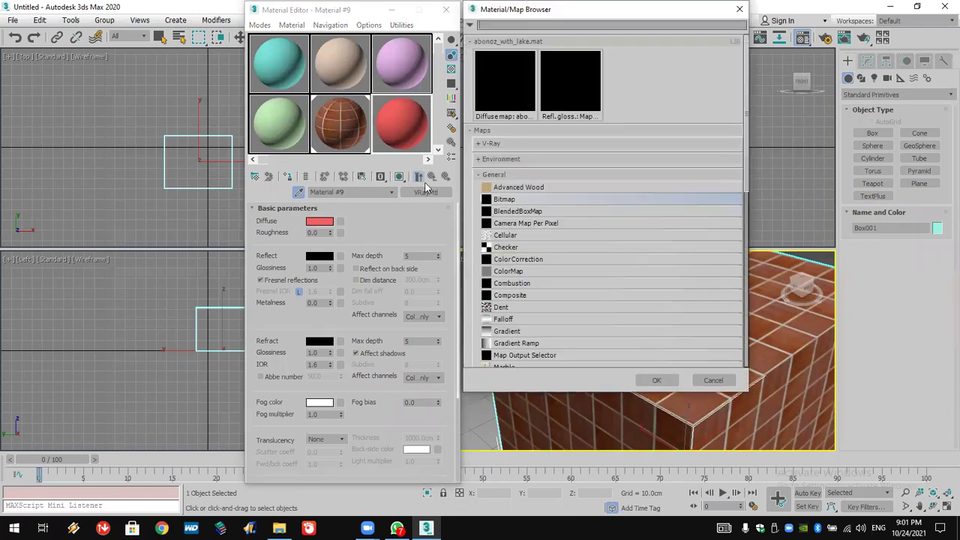
{"action": "left_click", "coordinate": [480, 173]}
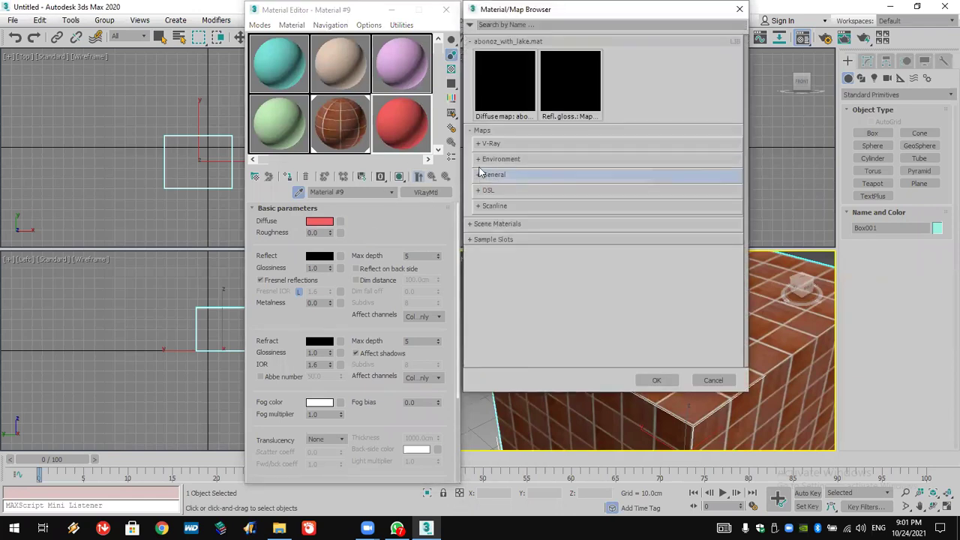
{"action": "left_click", "coordinate": [475, 42]}
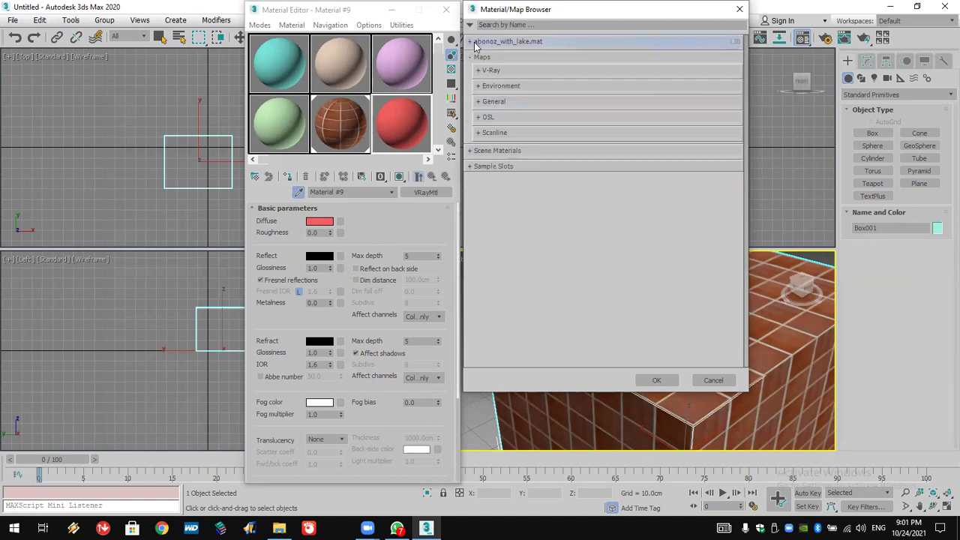
{"action": "left_click", "coordinate": [486, 102]}
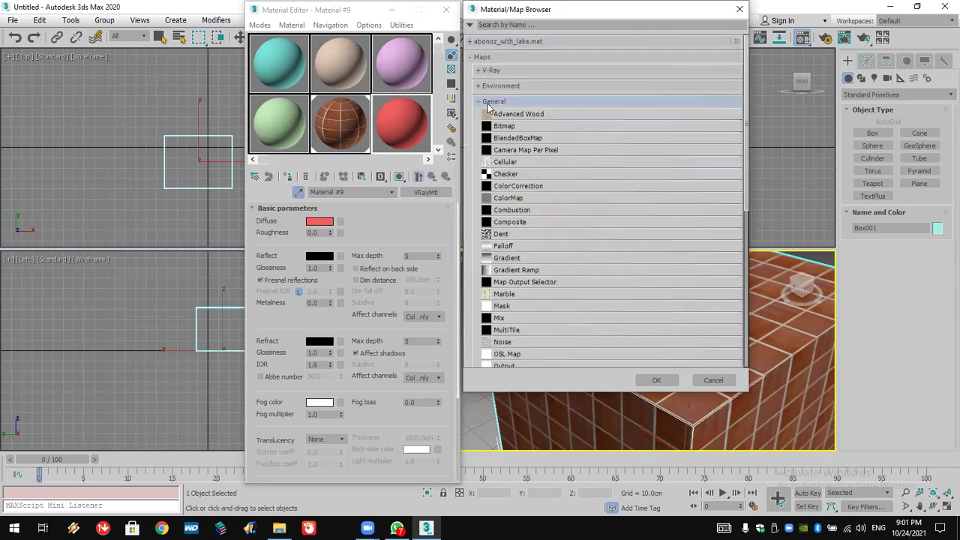
{"action": "left_click", "coordinate": [502, 127]}
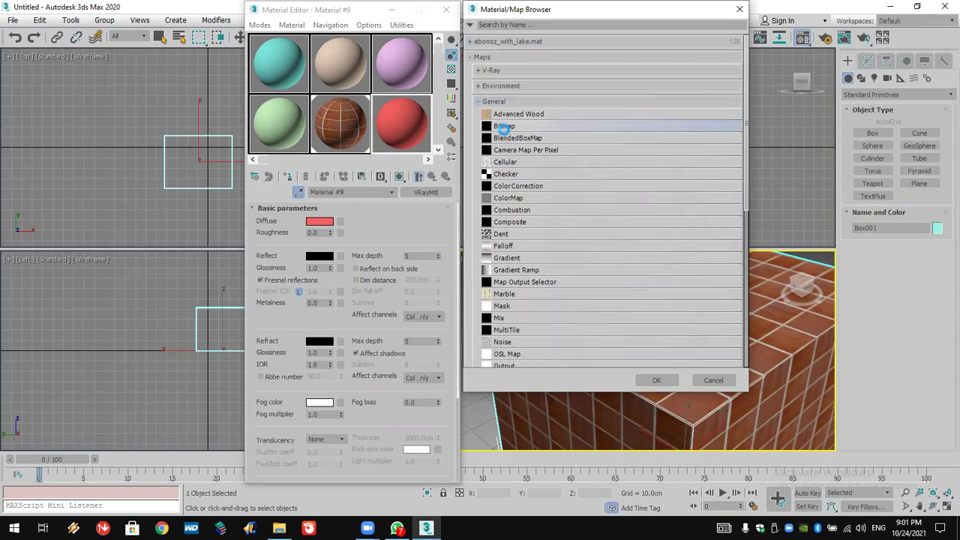
{"action": "double_click", "coordinate": [503, 128]}
{"action": "double_click", "coordinate": [513, 278]}
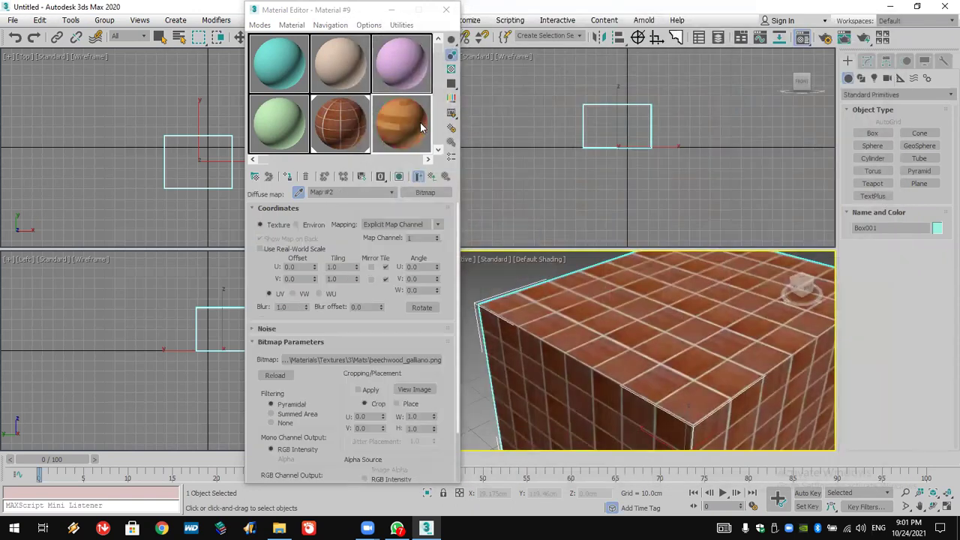
Assign Material #9 to the selected box and show its beechwood texture shaded in the viewport
{"action": "left_click", "coordinate": [287, 175]}
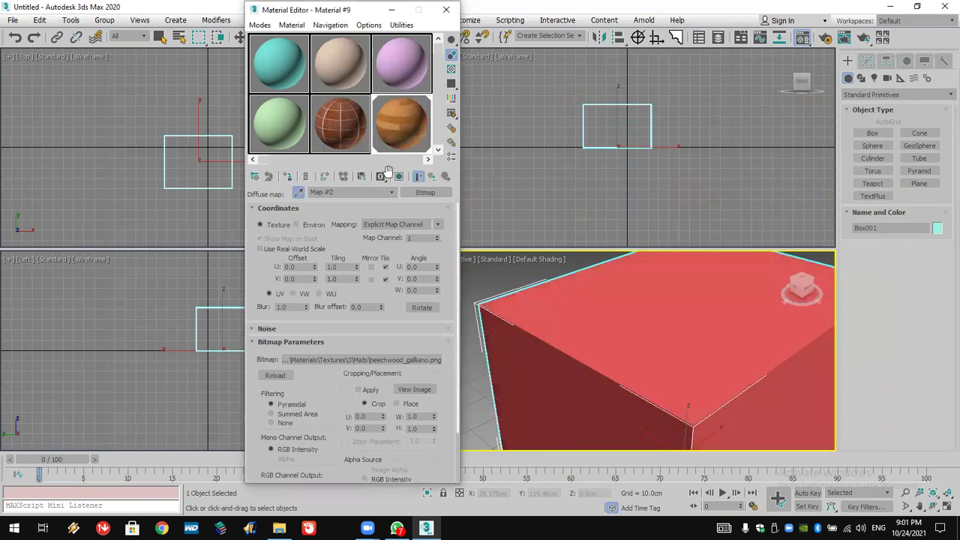
{"action": "left_click", "coordinate": [298, 375]}
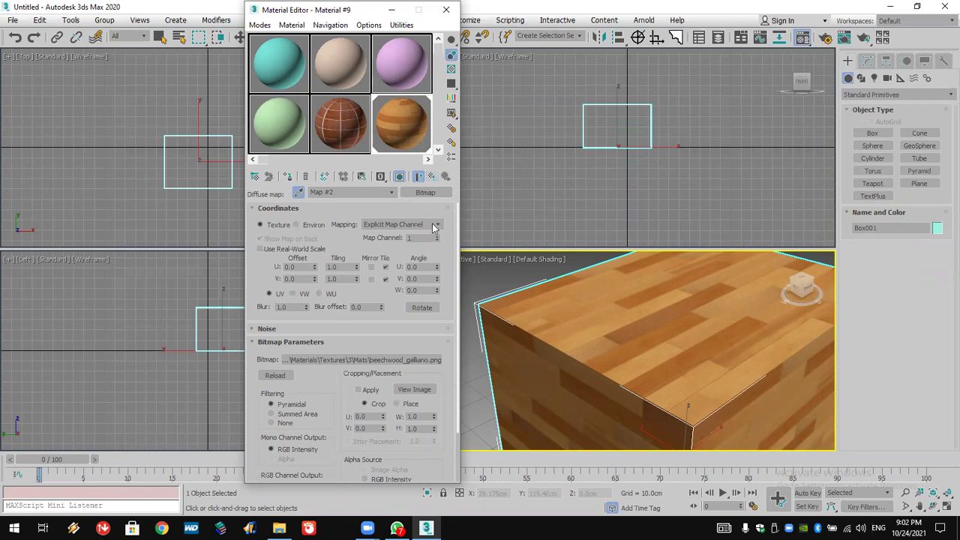
Go up to Material #9's basic parameters and reopen its diffuse map settings
{"action": "left_click", "coordinate": [433, 181]}
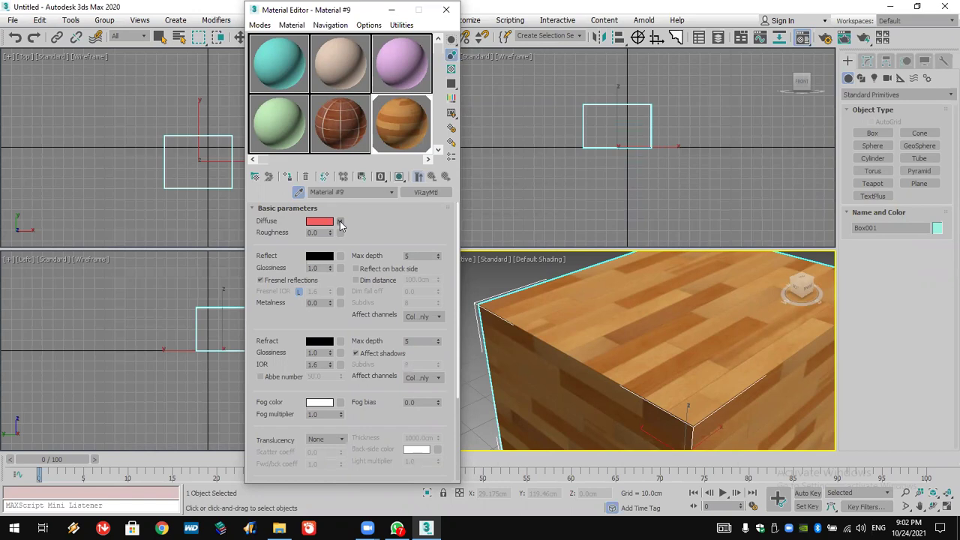
{"action": "left_click", "coordinate": [340, 224]}
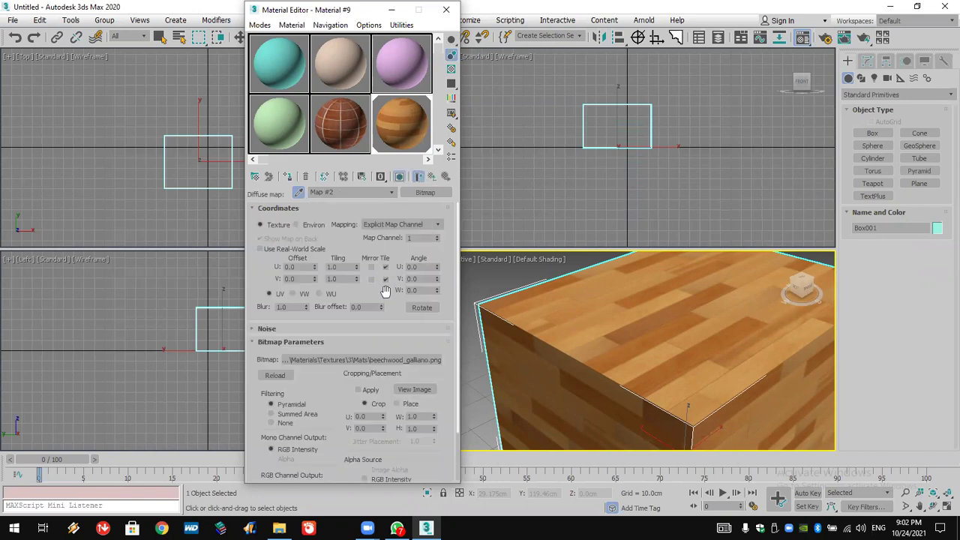
{"action": "left_click", "coordinate": [432, 176]}
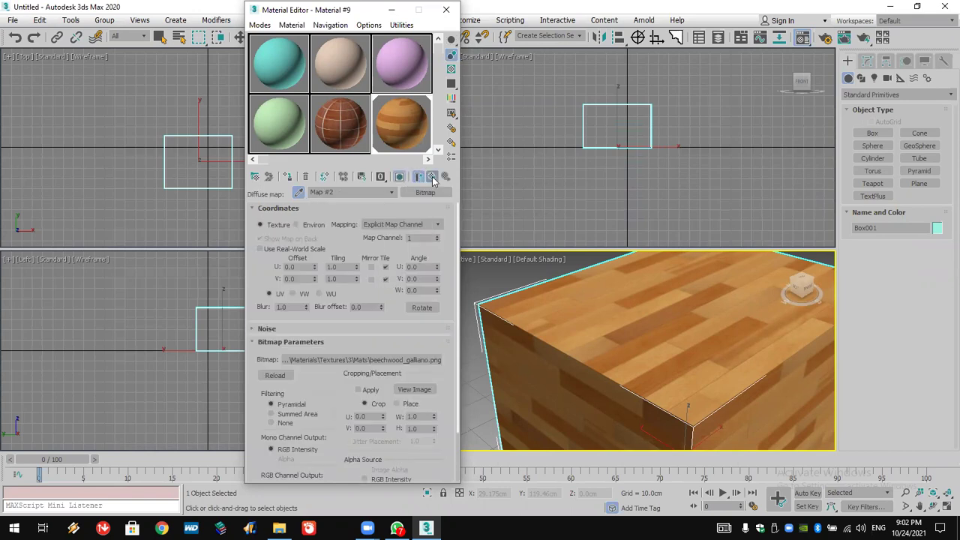
Set the beechwood bitmap's U and V tiling to 2 and inspect the planks on the box up close
{"action": "left_click", "coordinate": [347, 266]}
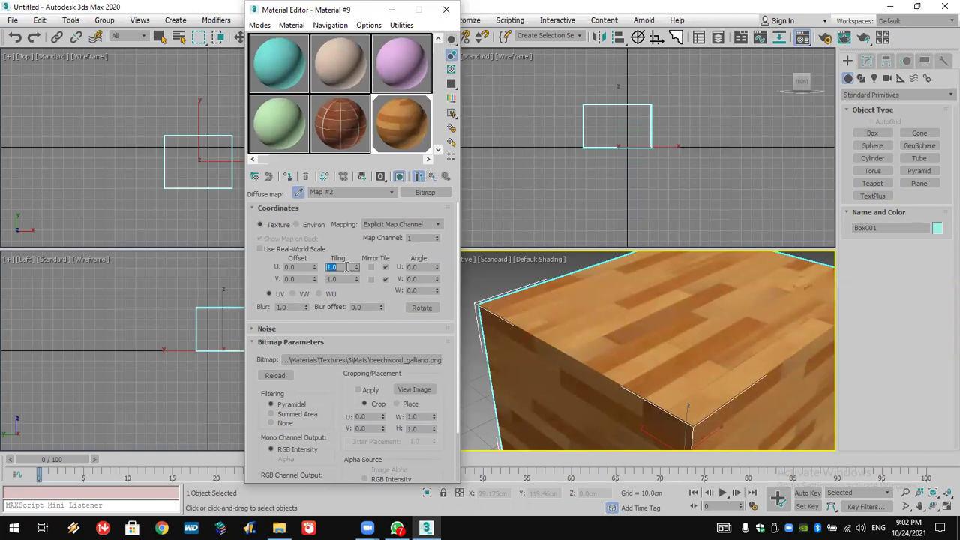
{"action": "type", "text": "2"}
{"action": "left_click", "coordinate": [341, 278]}
{"action": "type", "text": "2"}
{"action": "key", "text": "Return"}
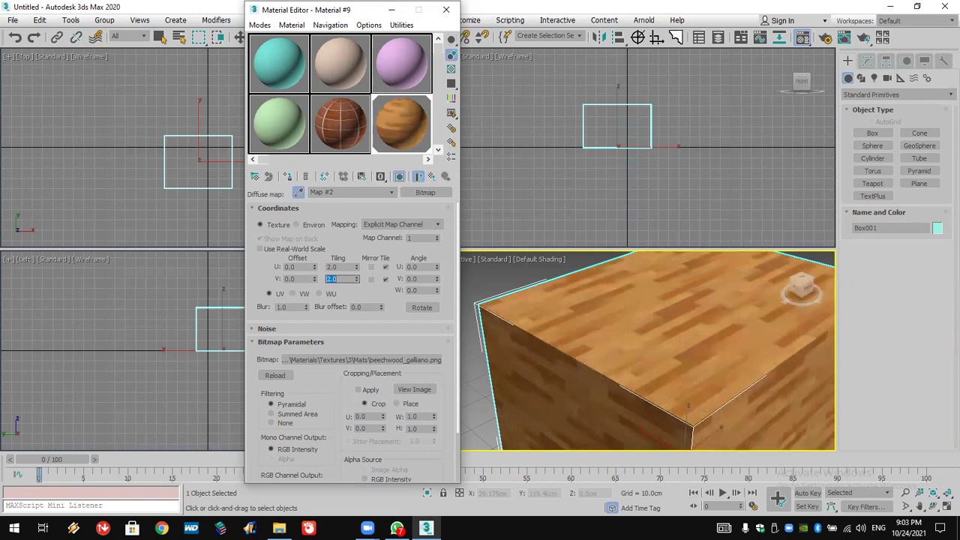
{"action": "left_click", "coordinate": [421, 290]}
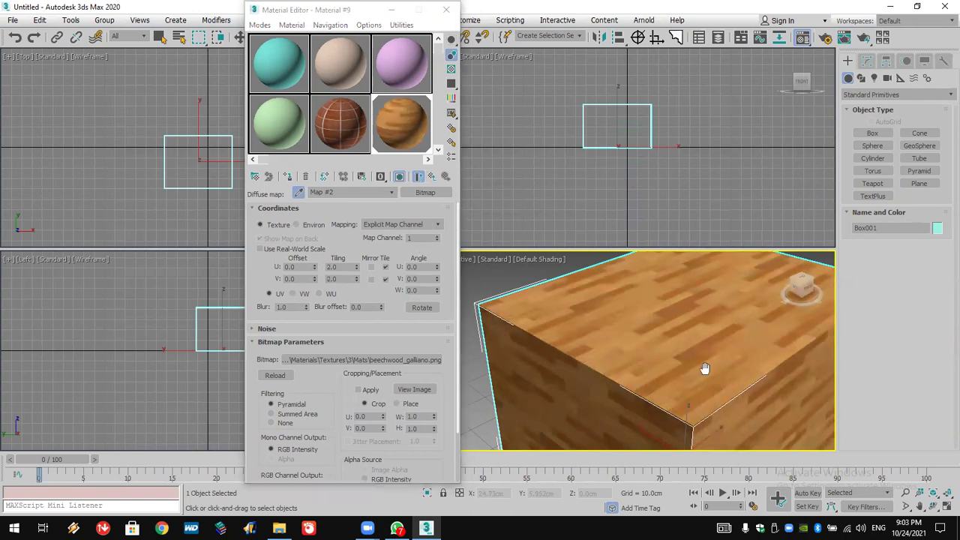
{"action": "scroll", "coordinate": [705, 368], "scroll_direction": "up", "scroll_amount": 3}
{"action": "middle_click_drag", "start_coordinate": [704, 368], "coordinate": [696, 375]}
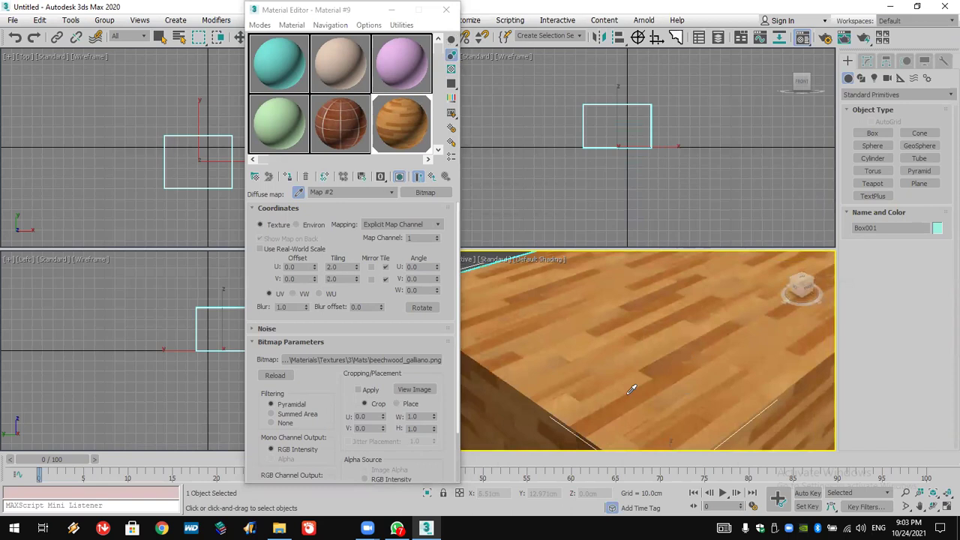
Return the beechwood bitmap's U and V tiling to 1 and check the plank size on the box
{"action": "left_click", "coordinate": [343, 266]}
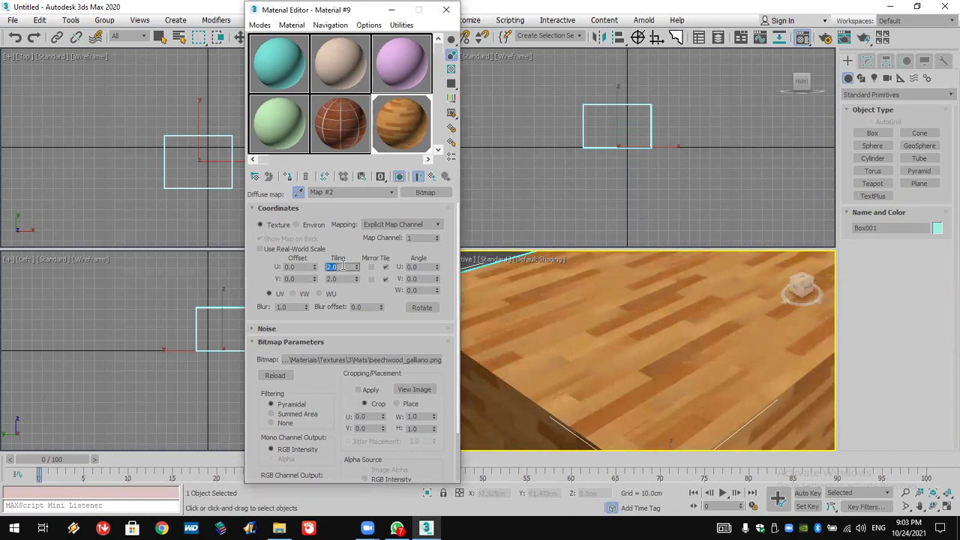
{"action": "type", "text": "1"}
{"action": "left_click", "coordinate": [340, 277]}
{"action": "type", "text": "1"}
{"action": "key", "text": "Return"}
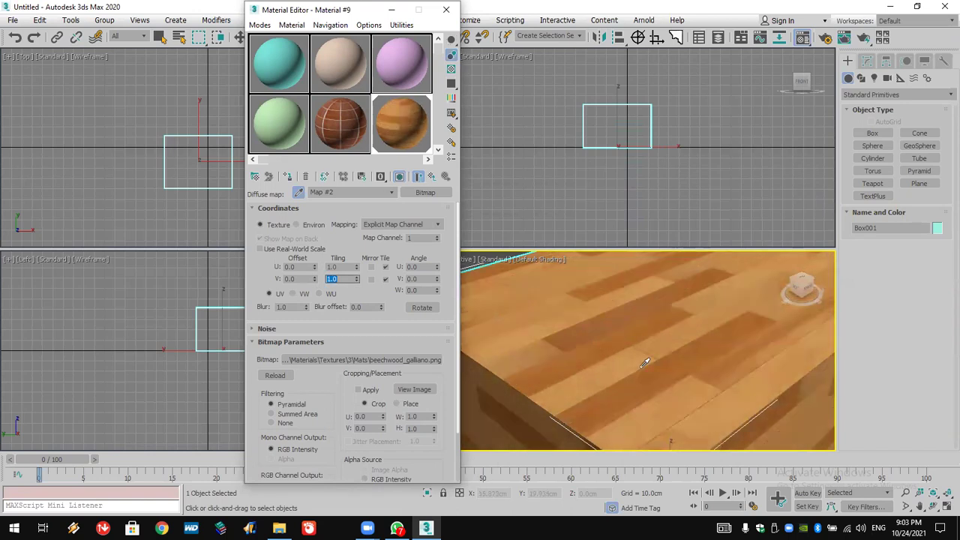
{"action": "scroll", "coordinate": [644, 362], "scroll_direction": "down", "scroll_amount": 5}
{"action": "scroll", "coordinate": [645, 362], "scroll_direction": "up", "scroll_amount": 4}
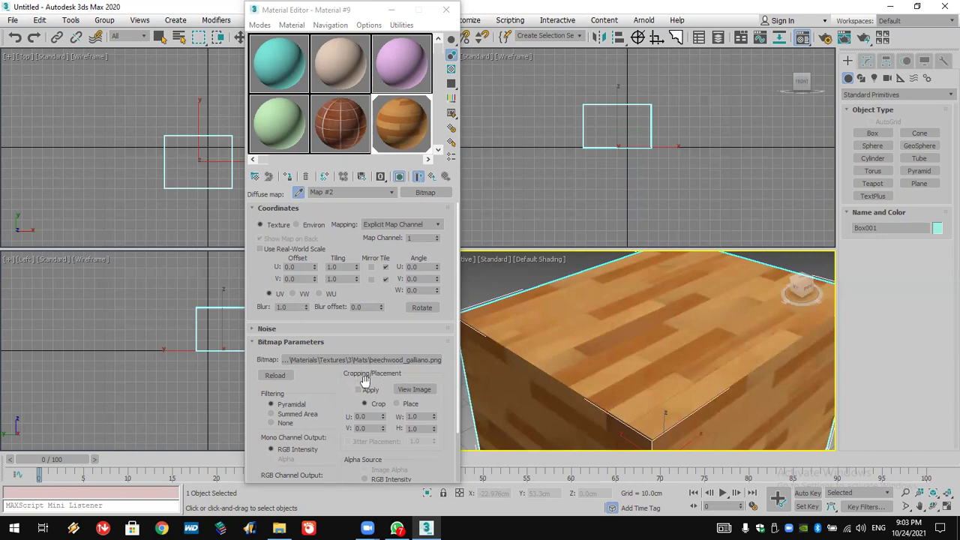
Crop the beechwood image to the single dark plank in its second row (U 0.465, V 0.084, W 0.5, H 0.084) and apply the crop
{"action": "left_click", "coordinate": [426, 395]}
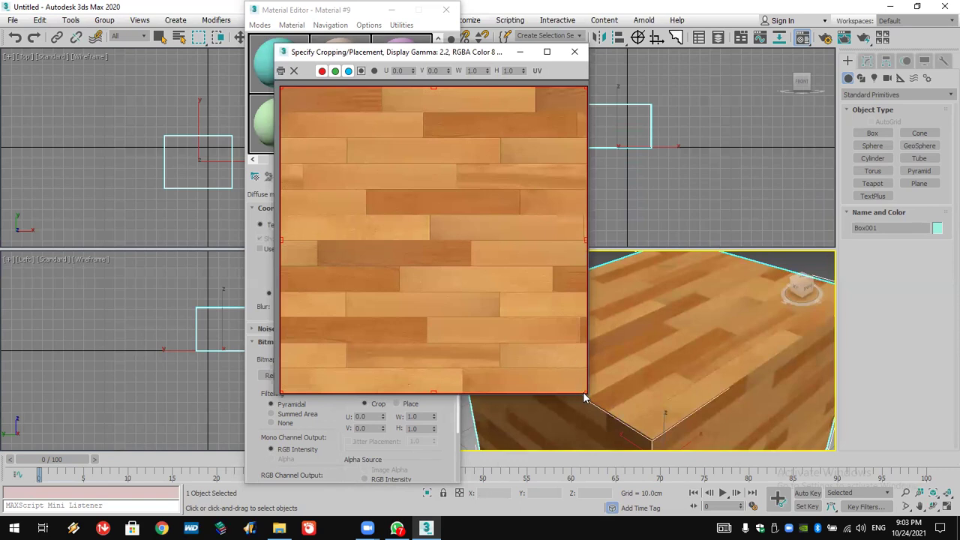
{"action": "left_click_drag", "start_coordinate": [584, 392], "coordinate": [574, 138]}
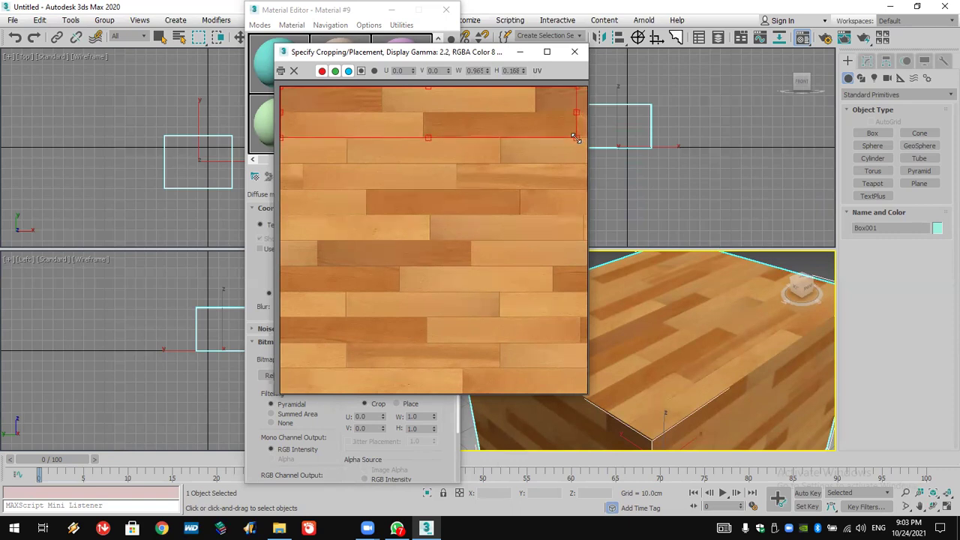
{"action": "left_click_drag", "start_coordinate": [283, 90], "coordinate": [423, 113]}
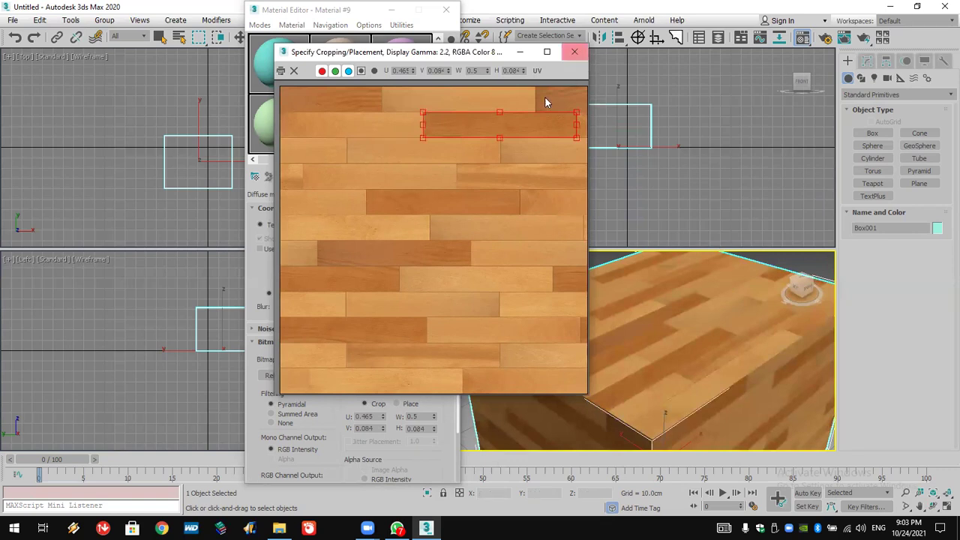
{"action": "left_click", "coordinate": [575, 51]}
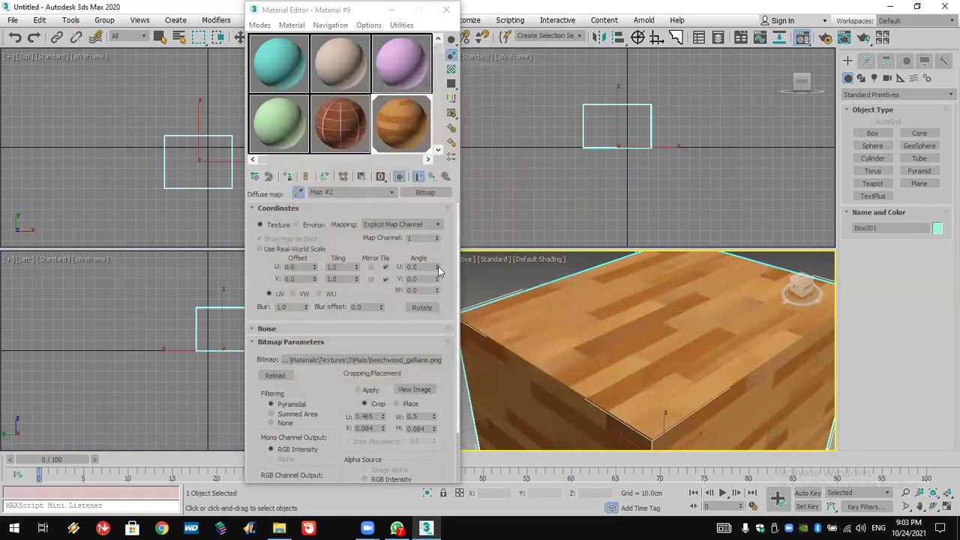
{"action": "left_click", "coordinate": [370, 391]}
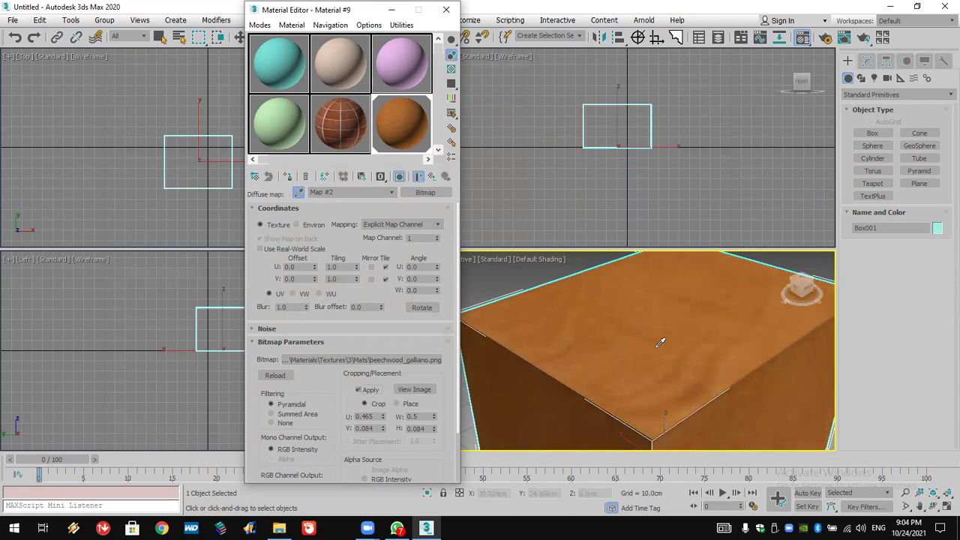
Set the cropped beechwood bitmap's U and V tiling to 5
{"action": "left_click", "coordinate": [337, 267]}
{"action": "double_click", "coordinate": [338, 266]}
{"action": "type", "text": "5"}
{"action": "double_click", "coordinate": [334, 278]}
{"action": "type", "text": "5"}
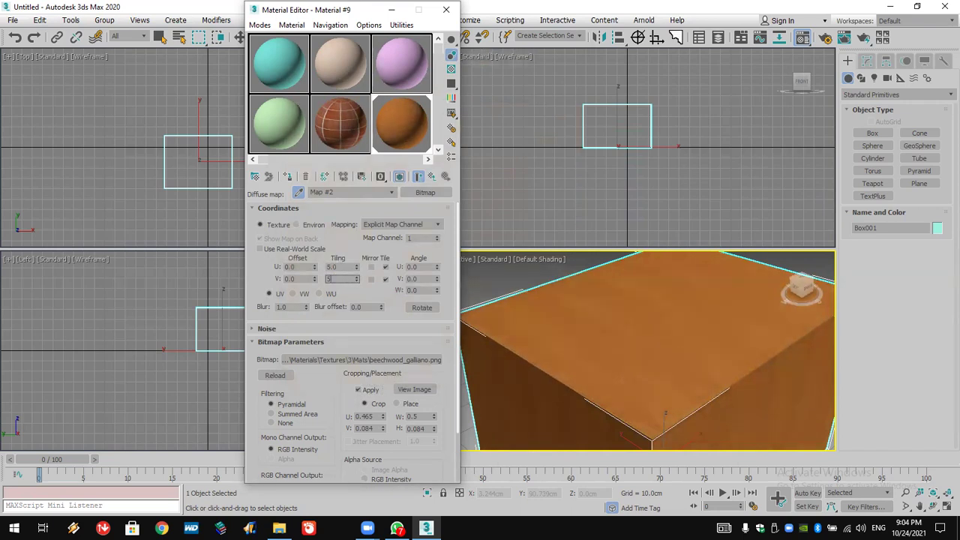
{"action": "key", "text": "Return"}
Enlarge the beechwood image's crop region across two plank rows to U 0.223, V 0.084, W 0.777, H 0.168
{"action": "left_click", "coordinate": [413, 361]}
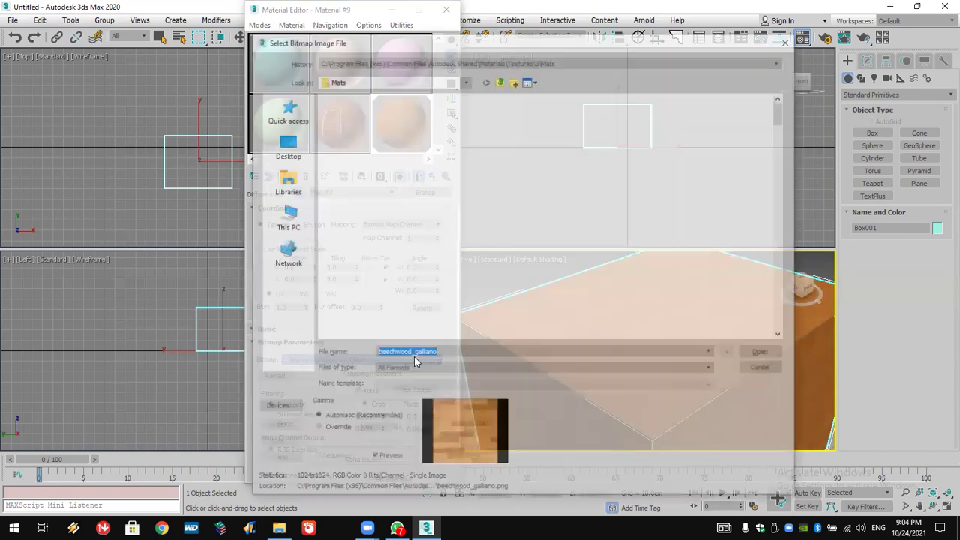
{"action": "left_click", "coordinate": [773, 368]}
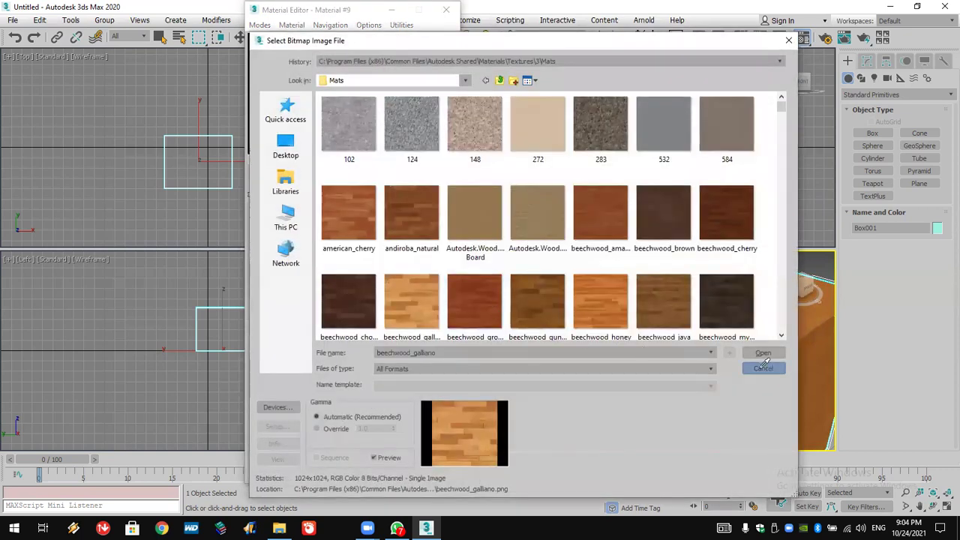
{"action": "left_click", "coordinate": [422, 391]}
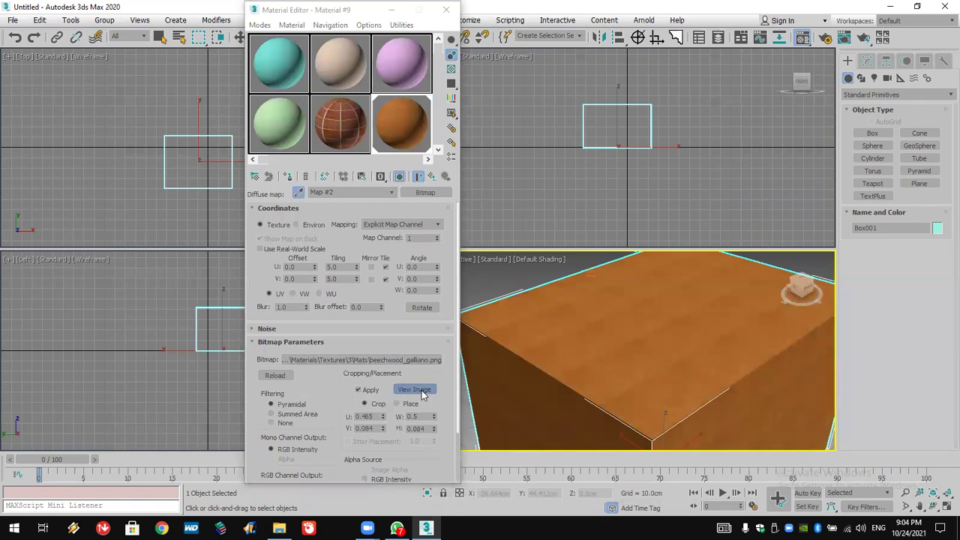
{"action": "left_click_drag", "start_coordinate": [495, 138], "coordinate": [490, 172]}
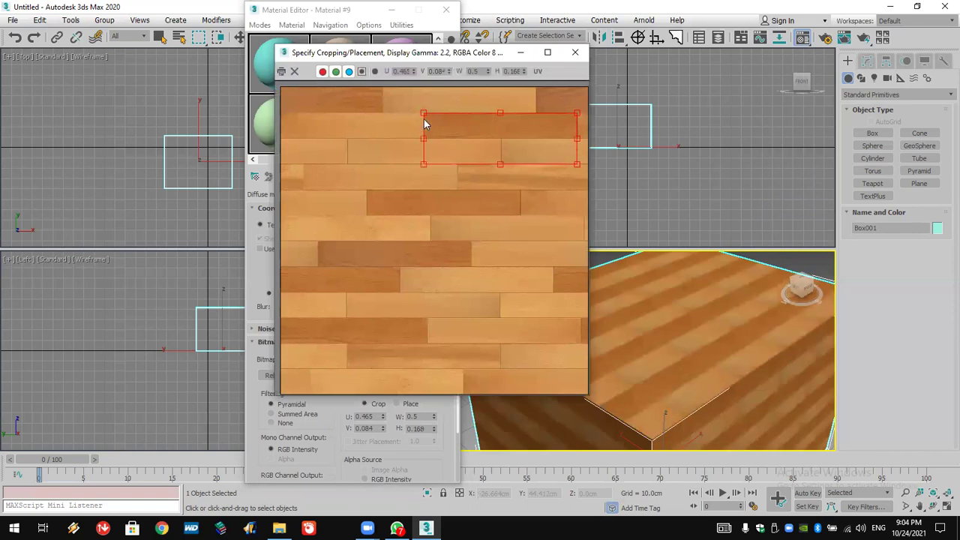
{"action": "left_click_drag", "start_coordinate": [422, 137], "coordinate": [348, 139]}
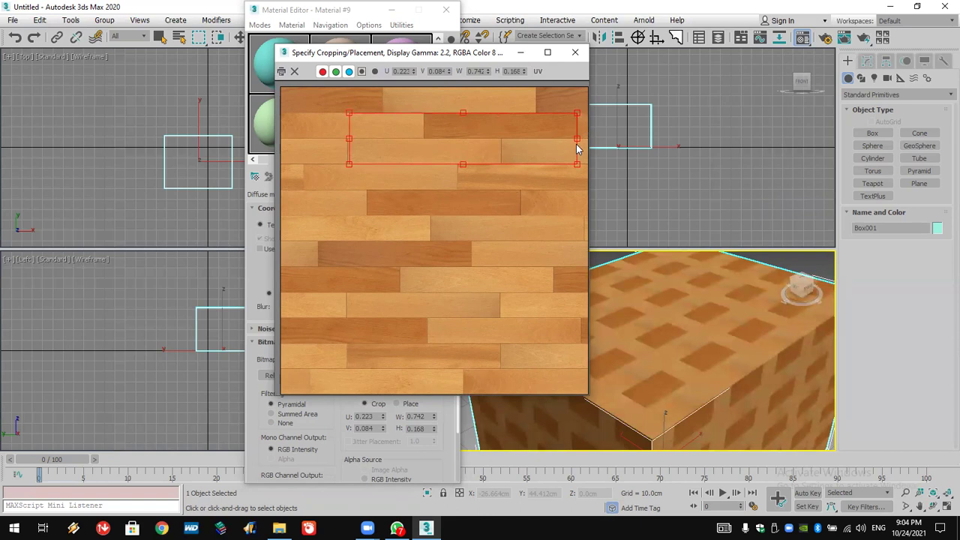
{"action": "left_click_drag", "start_coordinate": [577, 138], "coordinate": [590, 136]}
{"action": "left_click", "coordinate": [575, 52]}
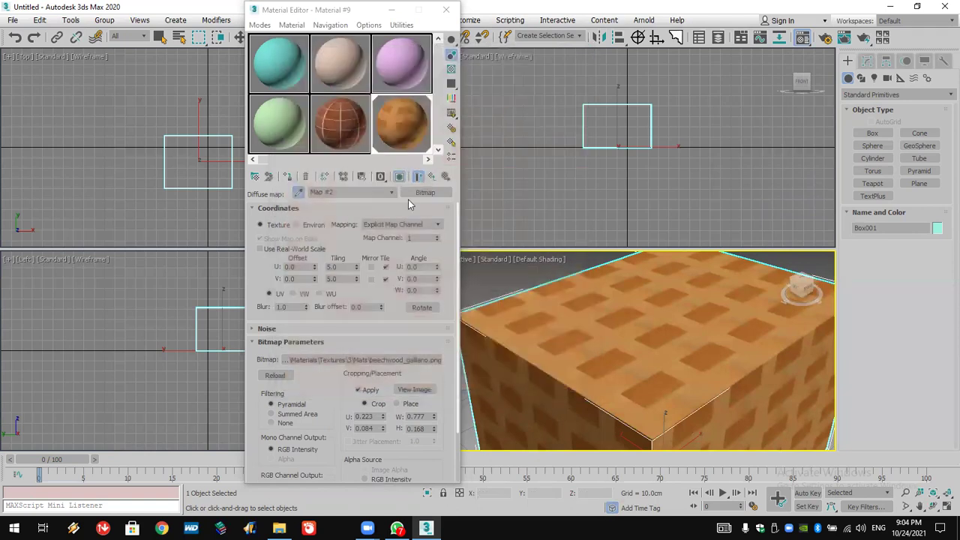
Turn off cropping for the beechwood bitmap and set its U and V tiling to 2
{"action": "left_click", "coordinate": [360, 390]}
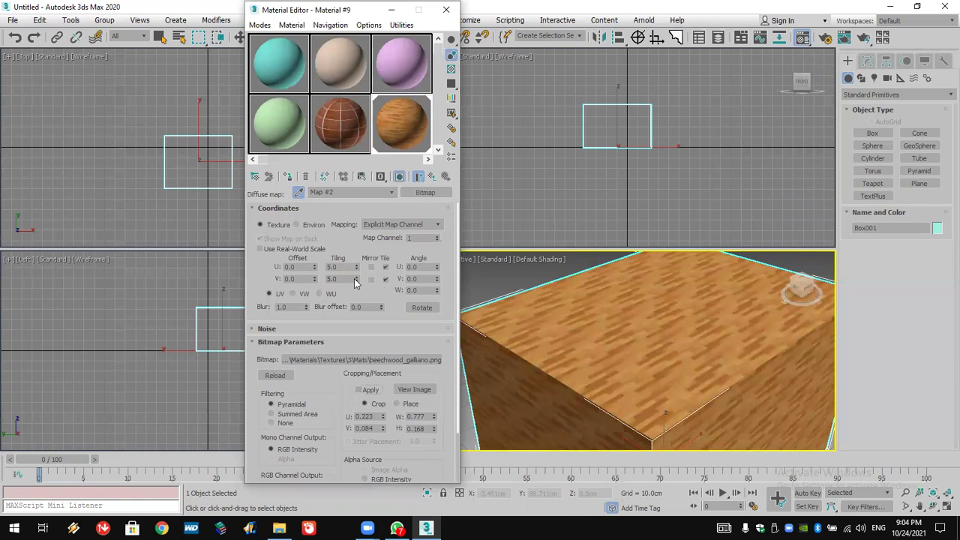
{"action": "double_click", "coordinate": [335, 267]}
{"action": "type", "text": "2"}
{"action": "key", "text": "Return"}
{"action": "double_click", "coordinate": [335, 279]}
{"action": "type", "text": "2"}
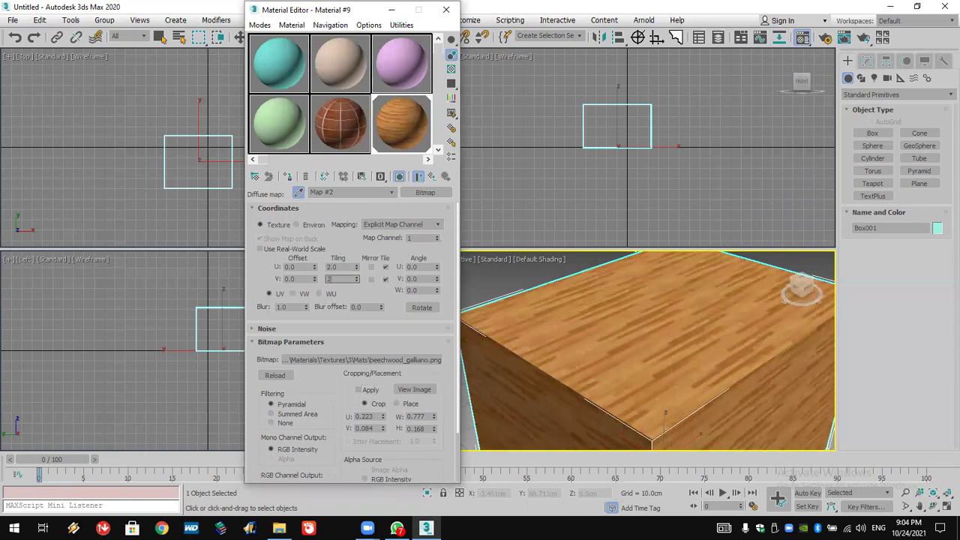
{"action": "key", "text": "Return"}
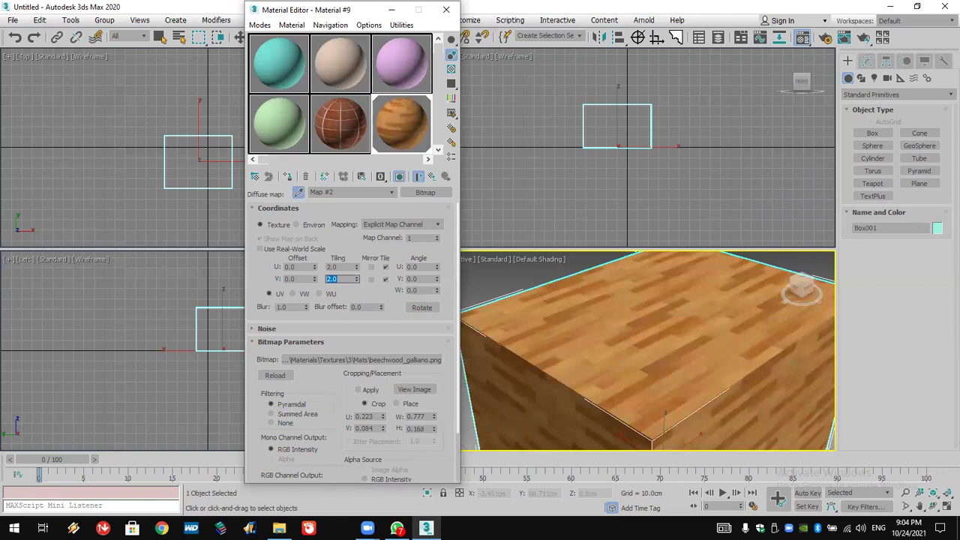
Reset the Material Editor's sample slots
{"action": "left_click", "coordinate": [418, 87]}
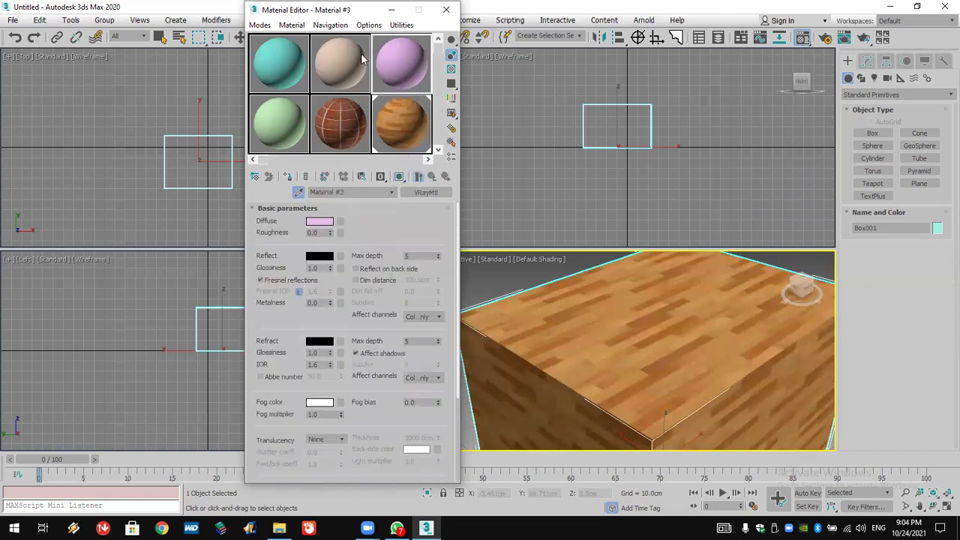
{"action": "left_click", "coordinate": [401, 24]}
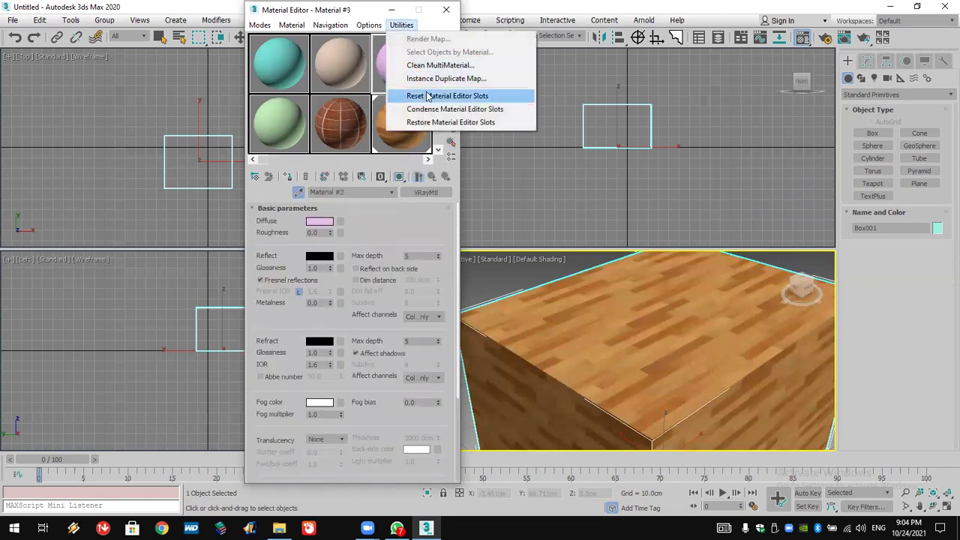
{"action": "left_click", "coordinate": [426, 96]}
{"action": "left_click", "coordinate": [405, 25]}
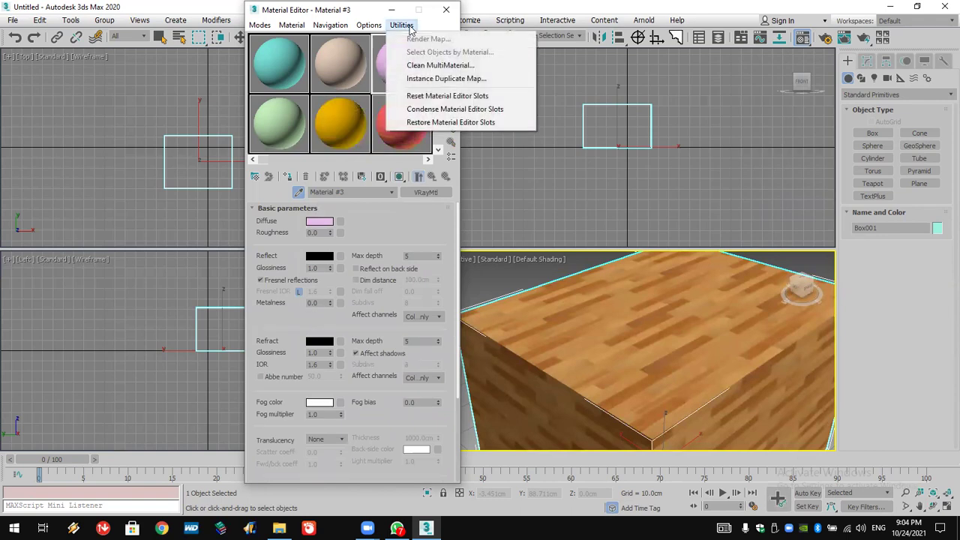
Start adding a Bitmap map to the diffuse channel of the yellow material (Material #8)
{"action": "left_click", "coordinate": [342, 129]}
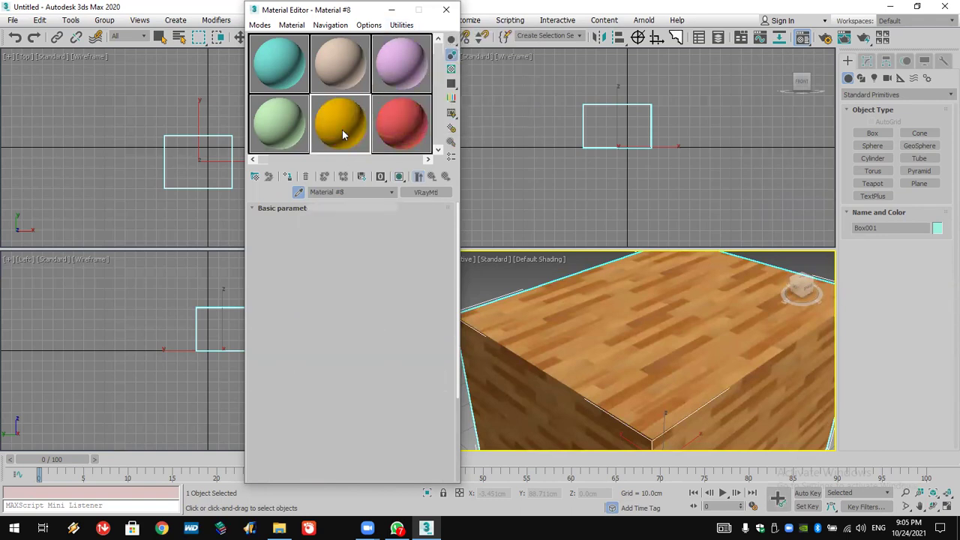
{"action": "left_click", "coordinate": [341, 222]}
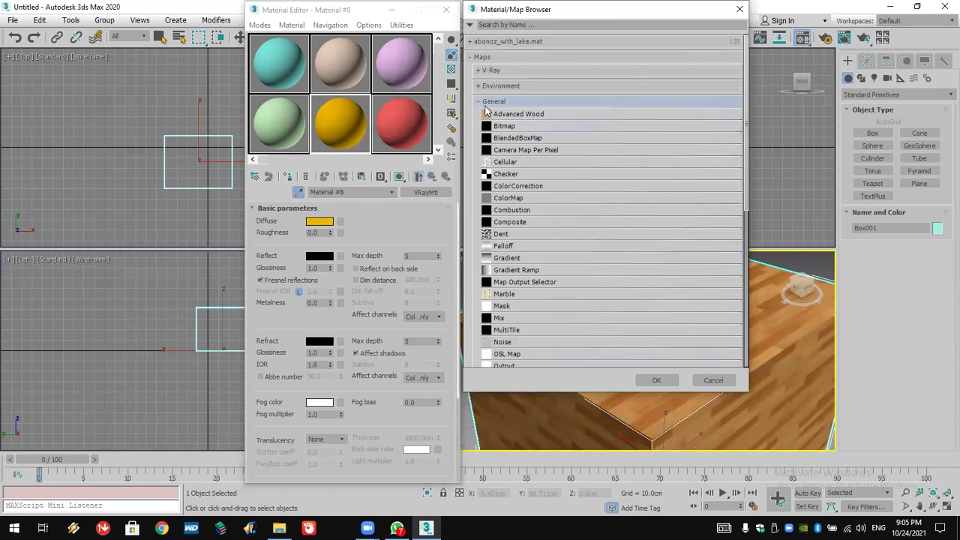
{"action": "left_click", "coordinate": [486, 102]}
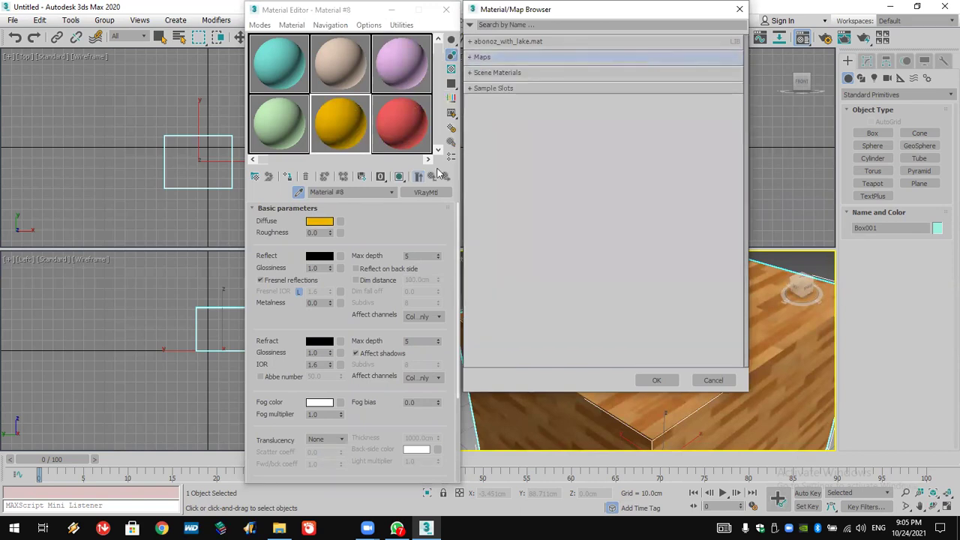
{"action": "left_click", "coordinate": [471, 59]}
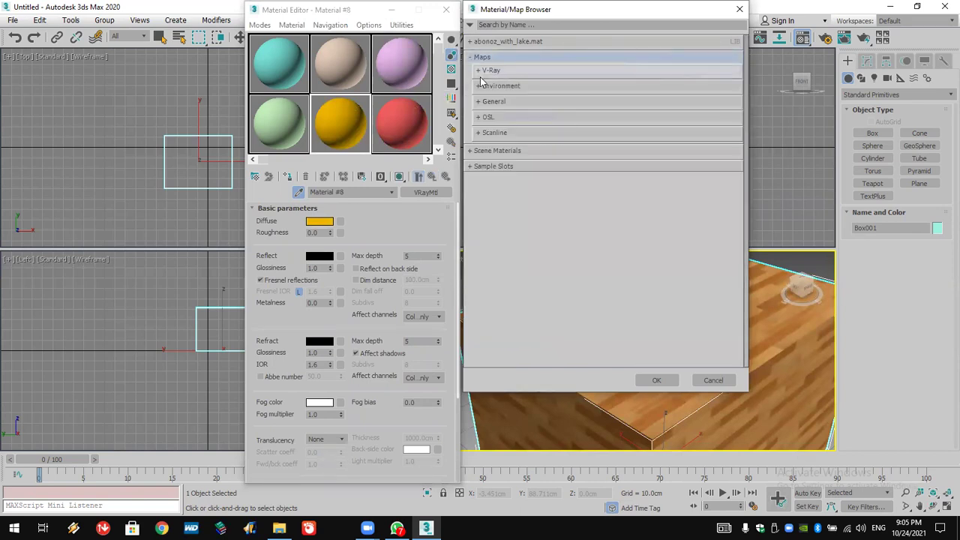
{"action": "left_click", "coordinate": [486, 102]}
{"action": "double_click", "coordinate": [502, 127]}
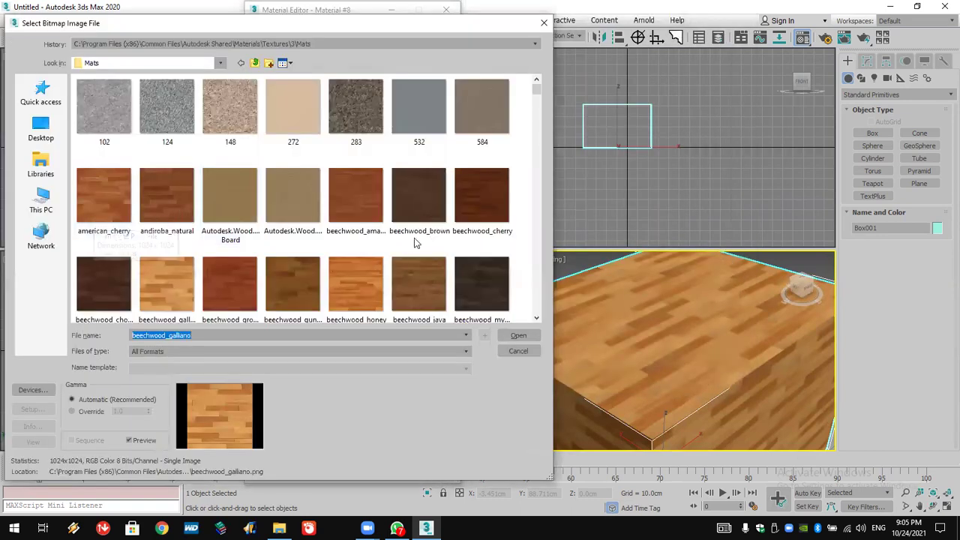
Load Brick_Weave_Running_Carib as the diffuse bitmap, assign the material to the box and show it in the viewport
{"action": "scroll", "coordinate": [364, 278], "scroll_direction": "down", "scroll_amount": 1}
{"action": "scroll", "coordinate": [364, 277], "scroll_direction": "down", "scroll_amount": 3}
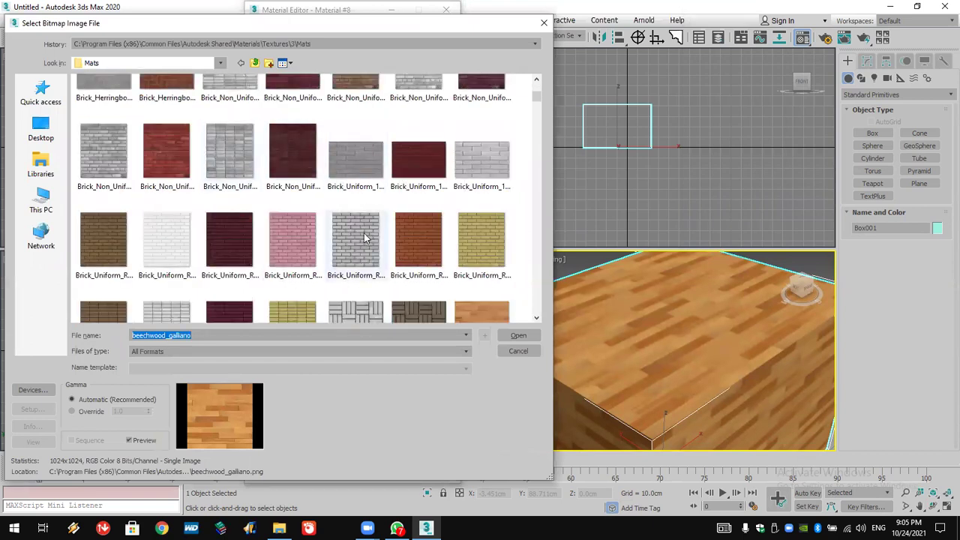
{"action": "left_click", "coordinate": [296, 242]}
{"action": "scroll", "coordinate": [357, 306], "scroll_direction": "down", "scroll_amount": 1}
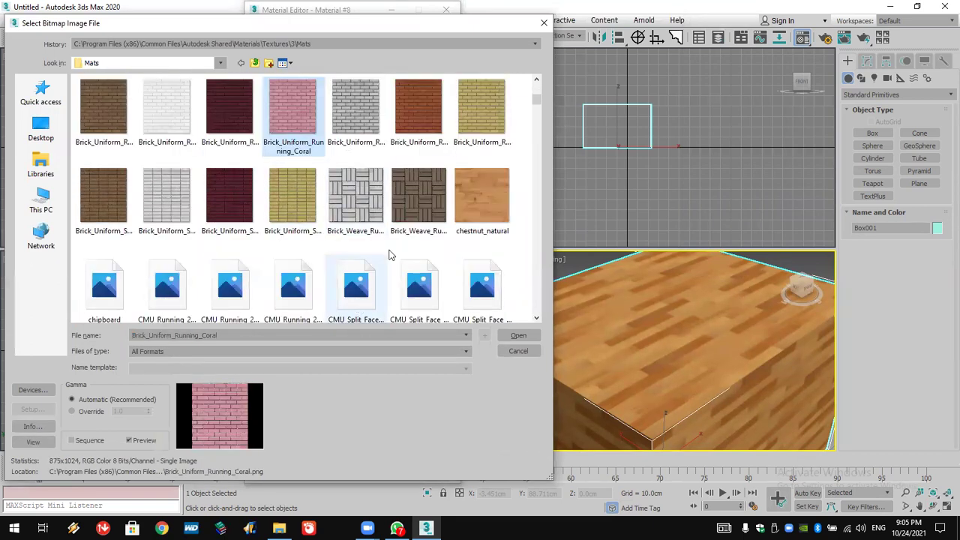
{"action": "double_click", "coordinate": [293, 113]}
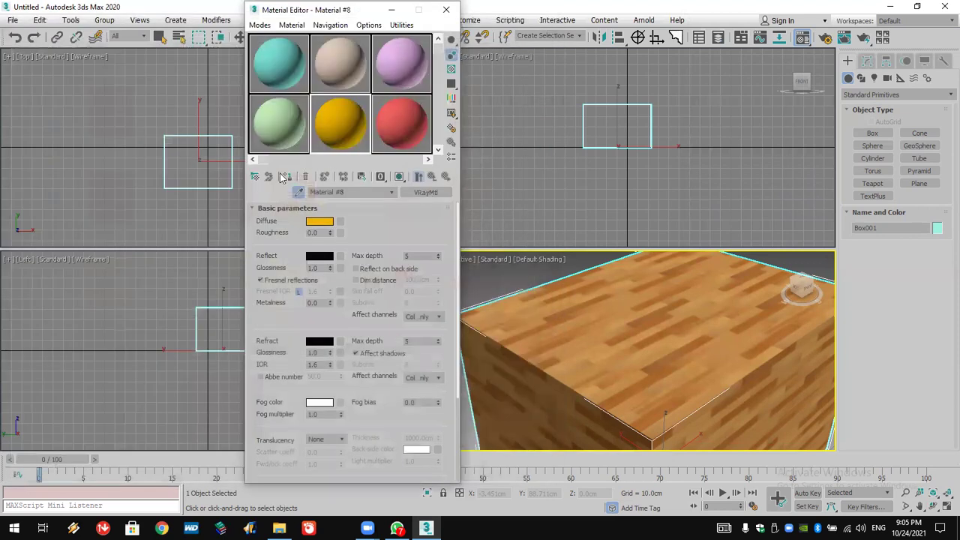
{"action": "left_click", "coordinate": [397, 177]}
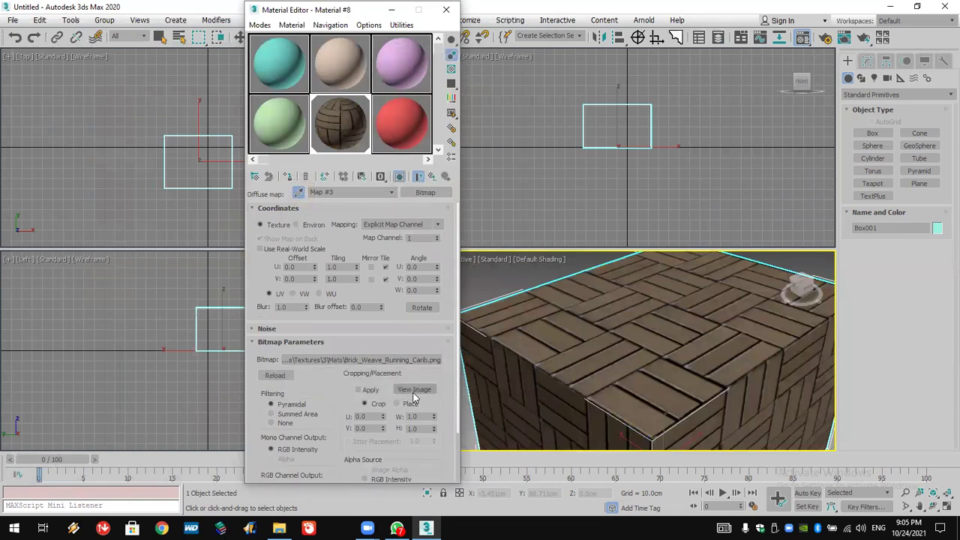
Return to the parent material and set its diffuse map amount to 70
{"action": "left_click", "coordinate": [431, 177]}
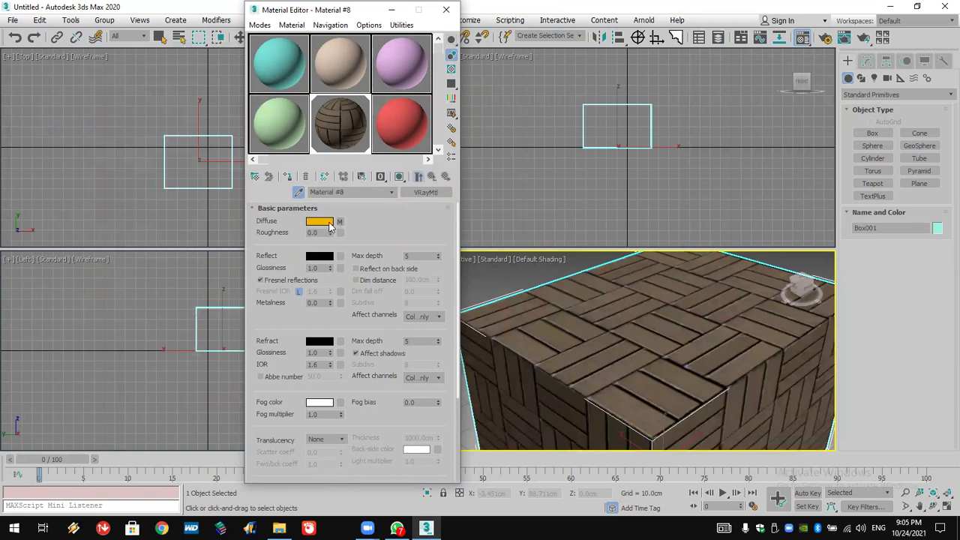
{"action": "left_click_drag", "start_coordinate": [385, 227], "coordinate": [400, 107]}
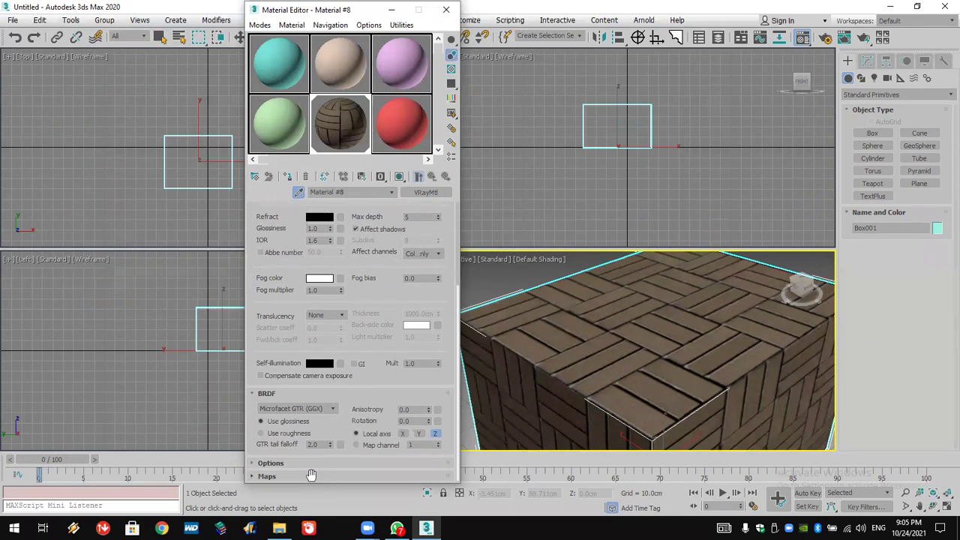
{"action": "left_click", "coordinate": [312, 477]}
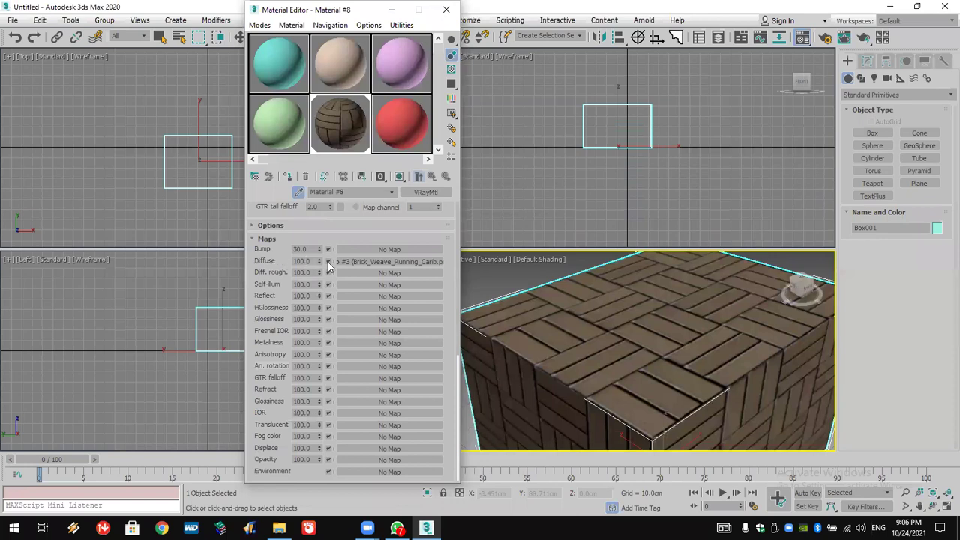
{"action": "double_click", "coordinate": [308, 261]}
{"action": "type", "text": "70"}
{"action": "key", "text": "Return"}
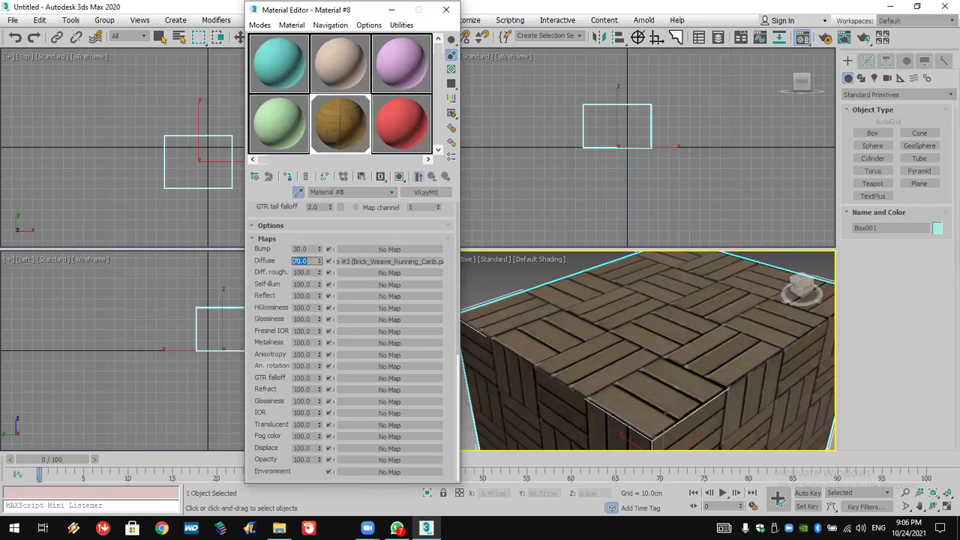
Enlarge the brick weave material's sample preview and set the diffuse map amount to 90
{"action": "double_click", "coordinate": [334, 126]}
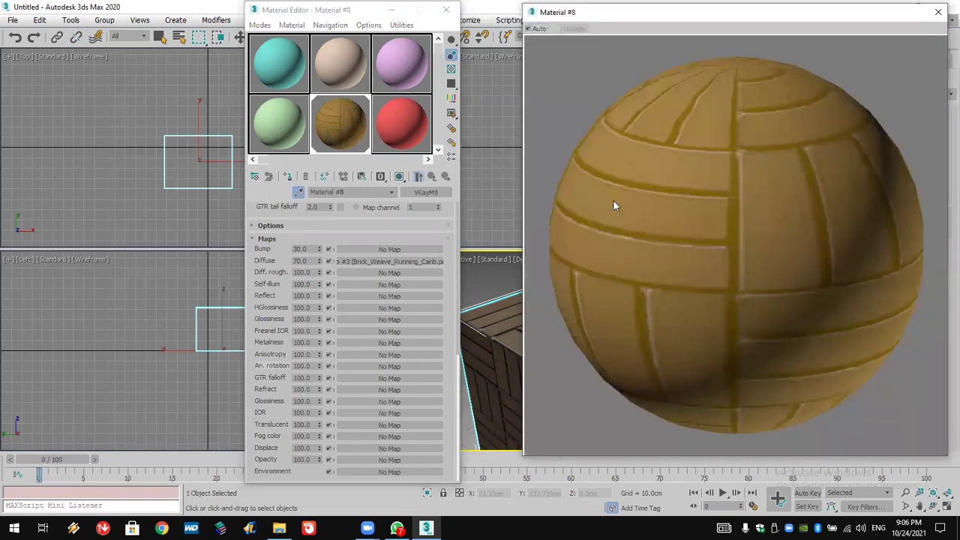
{"action": "double_click", "coordinate": [303, 261]}
{"action": "type", "text": "90"}
{"action": "key", "text": "Return"}
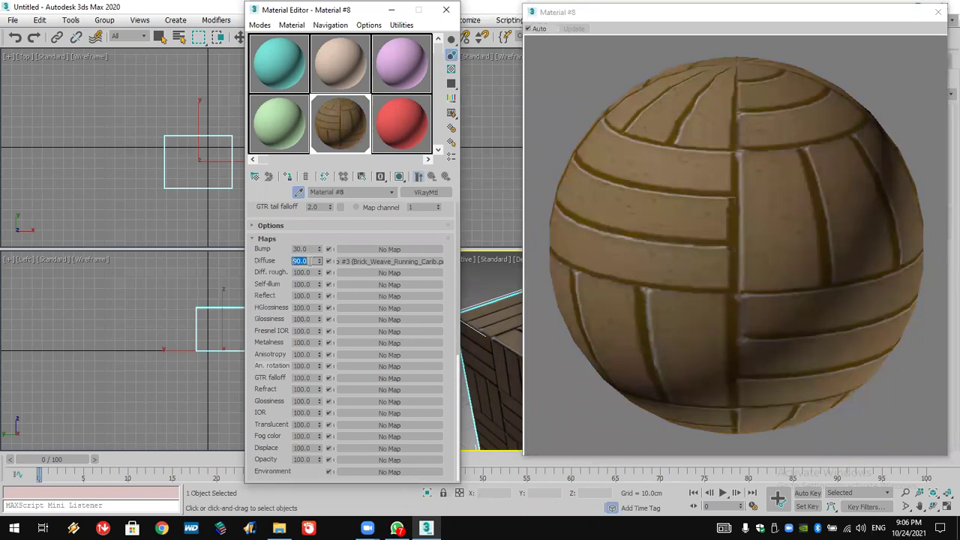
Lower the diffuse map amount to 34, and close the enlarged preview and the Material Editor
{"action": "left_click_drag", "start_coordinate": [319, 264], "coordinate": [316, 288]}
{"action": "left_click", "coordinate": [319, 263]}
{"action": "left_click_drag", "start_coordinate": [321, 270], "coordinate": [318, 276]}
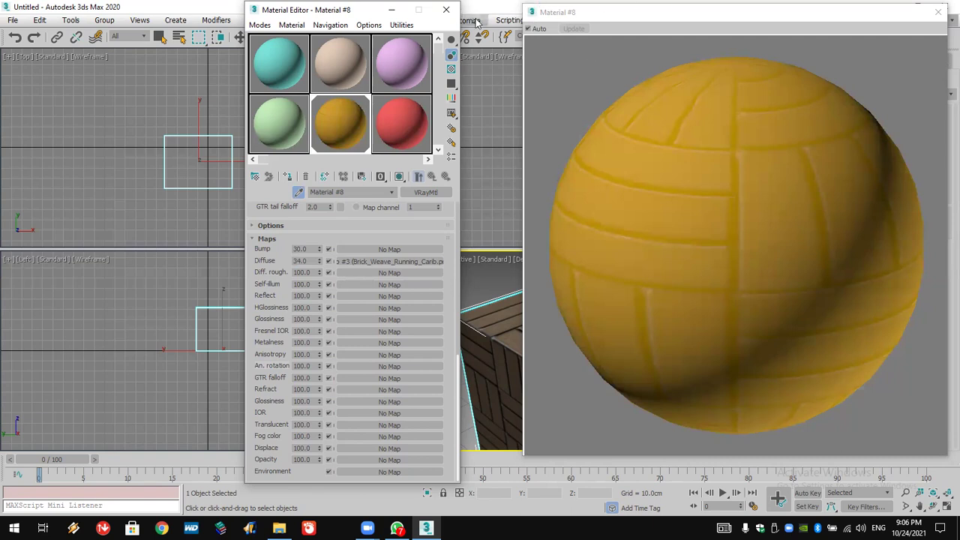
{"action": "left_click", "coordinate": [937, 12]}
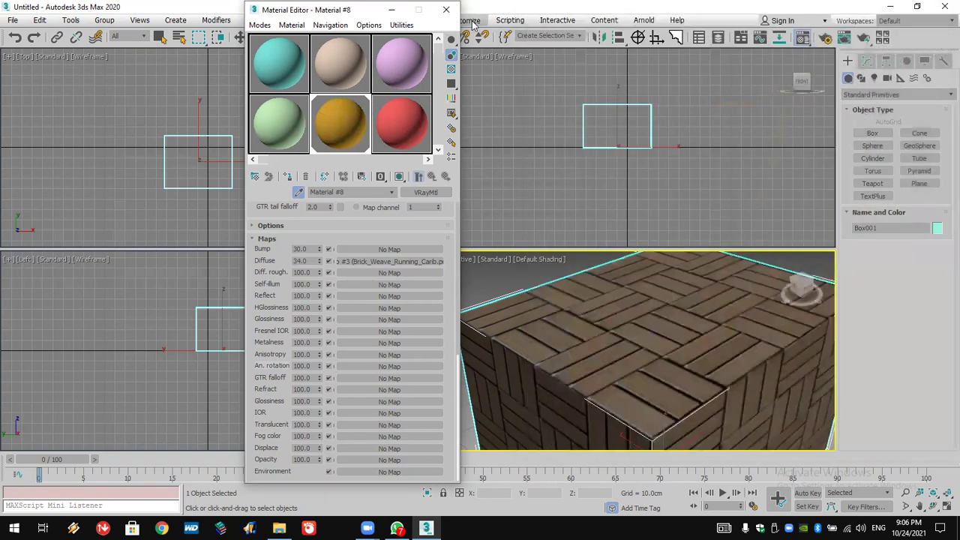
{"action": "left_click", "coordinate": [446, 9]}
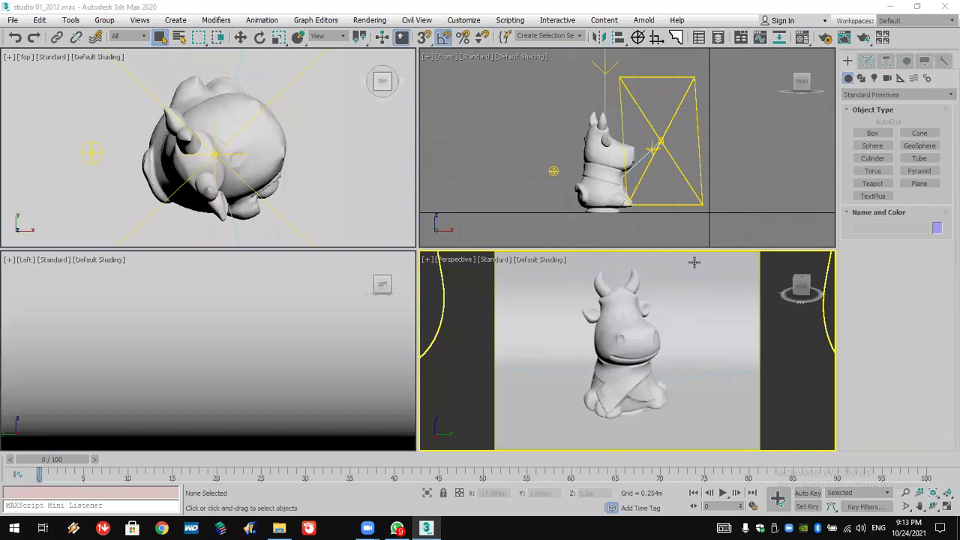
Apply the teal material (Material #7) with beechwood_galliano as its diffuse bitmap to the cow figure and show it in the viewport
{"action": "left_click", "coordinate": [628, 333]}
{"action": "left_click", "coordinate": [801, 38]}
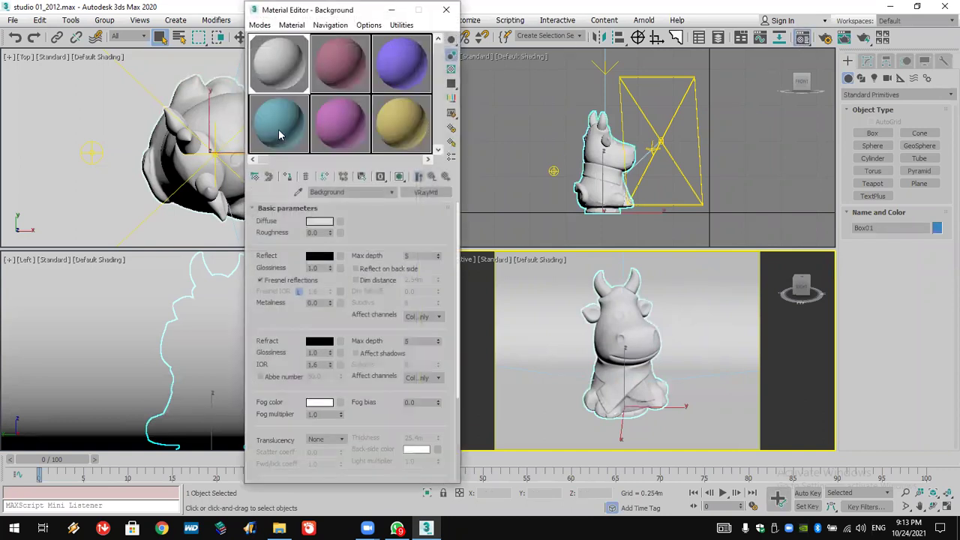
{"action": "left_click", "coordinate": [278, 133]}
{"action": "left_click", "coordinate": [340, 222]}
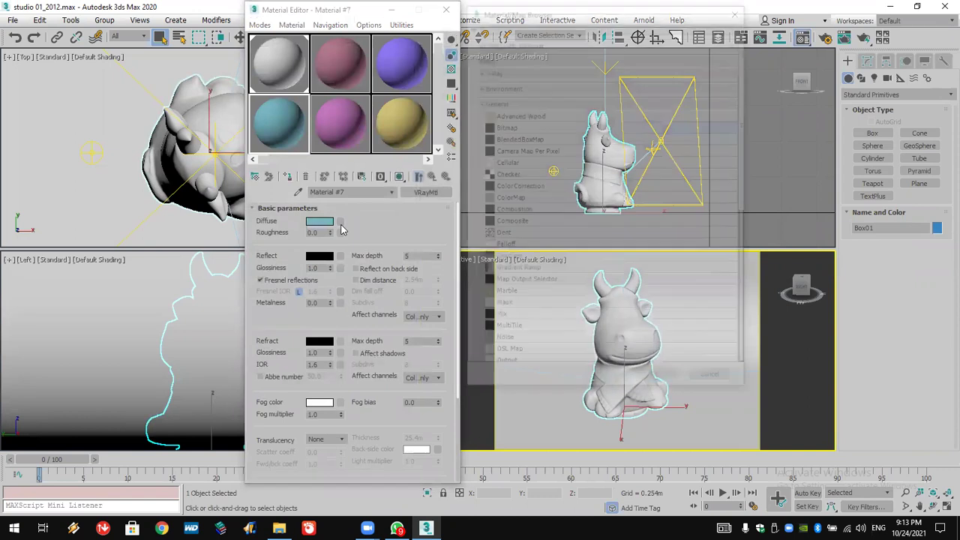
{"action": "double_click", "coordinate": [514, 129]}
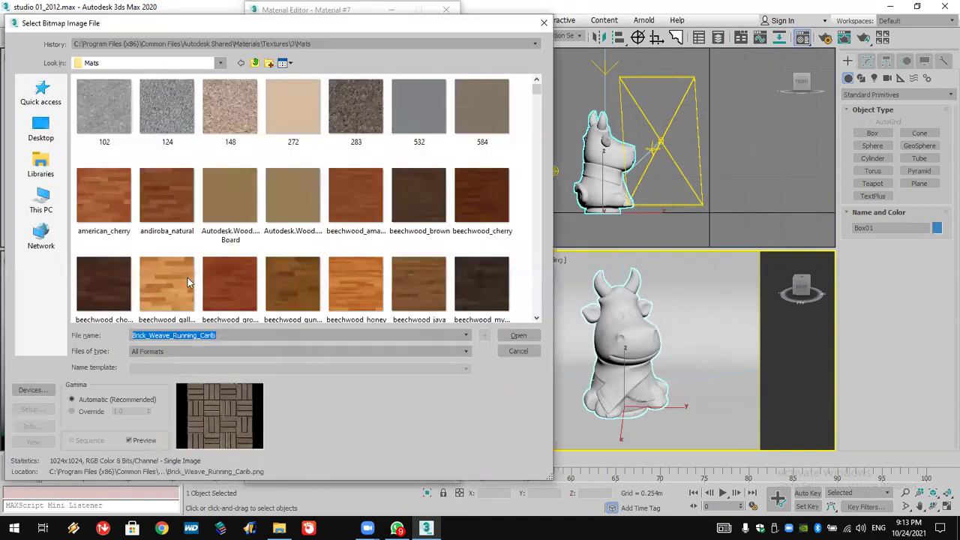
{"action": "double_click", "coordinate": [184, 279]}
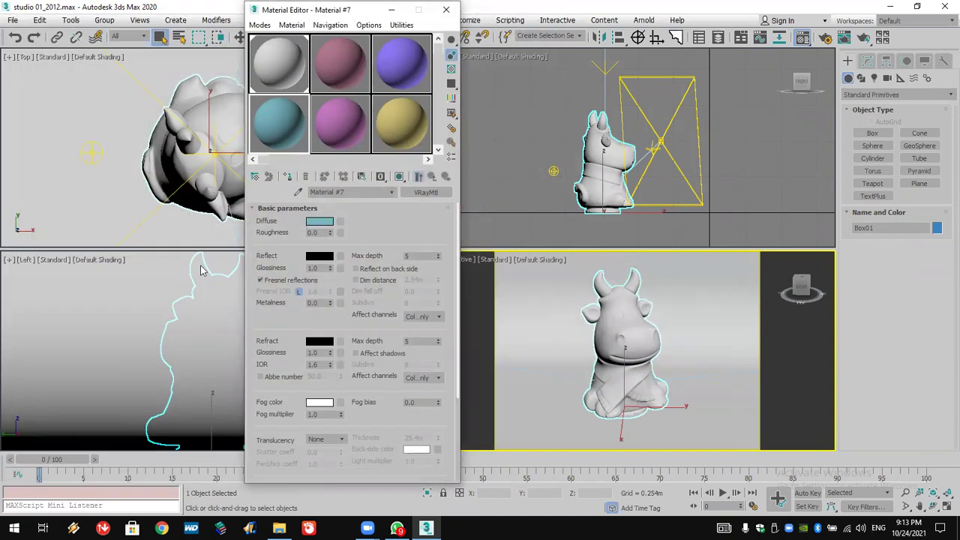
{"action": "left_click", "coordinate": [396, 180]}
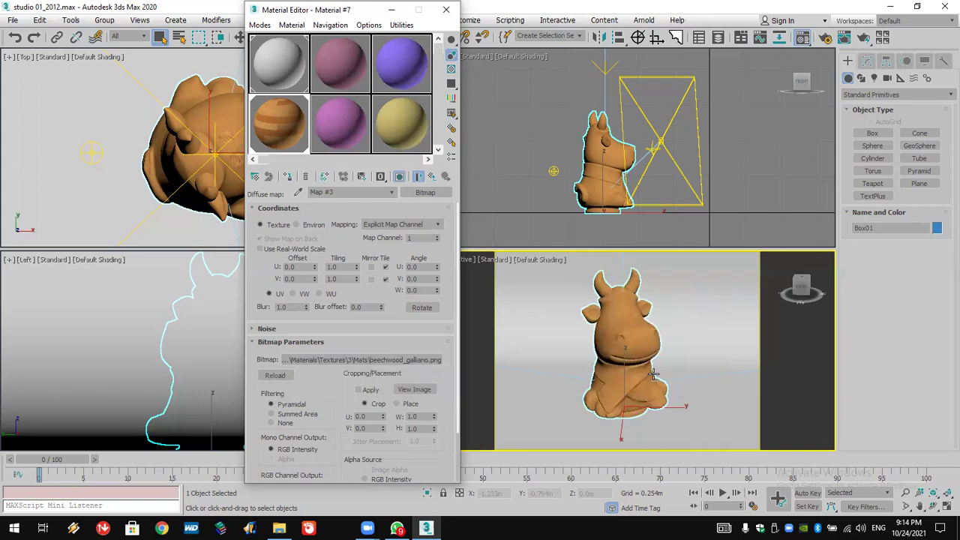
Add a UVW Map modifier to the cow figure
{"action": "left_click", "coordinate": [867, 61]}
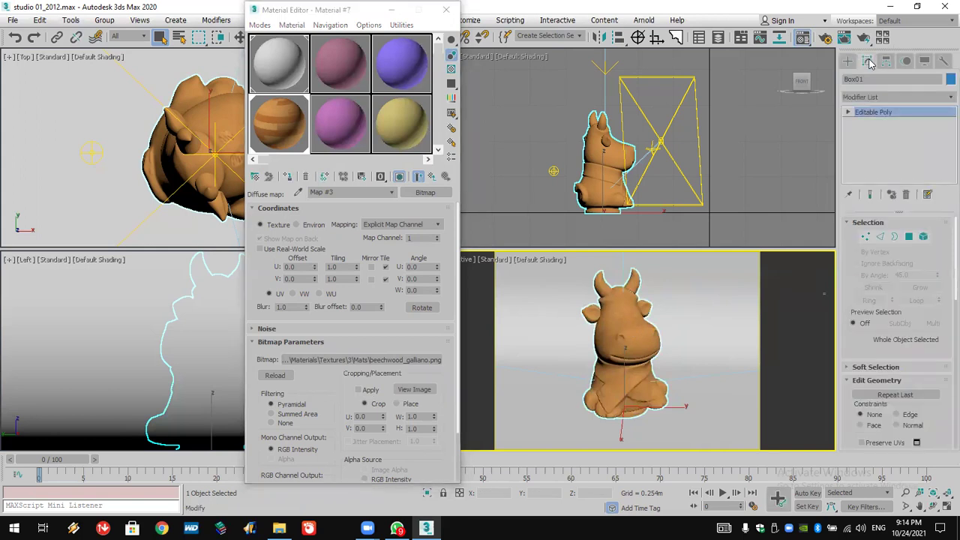
{"action": "left_click", "coordinate": [870, 101]}
{"action": "type", "text": "u"}
{"action": "key", "text": "Down"}
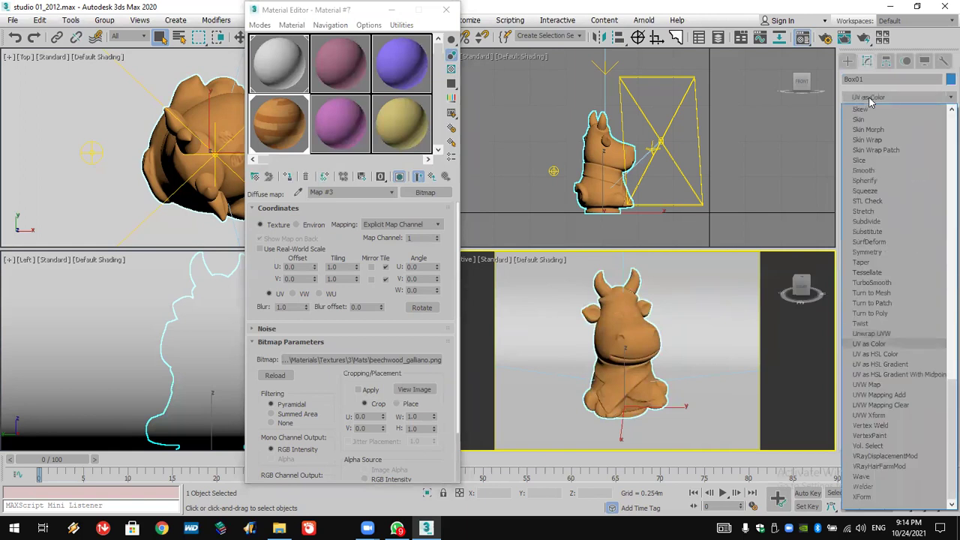
{"action": "left_click", "coordinate": [882, 386]}
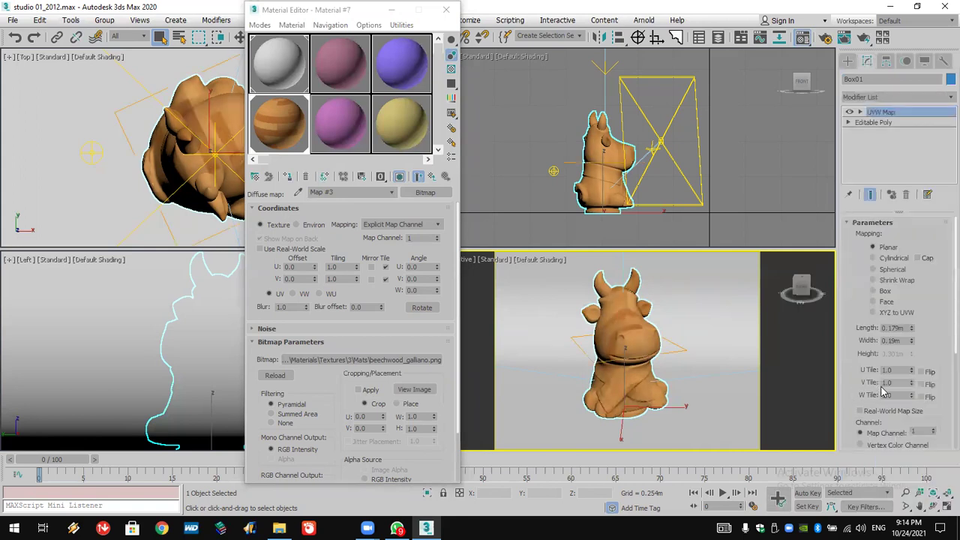
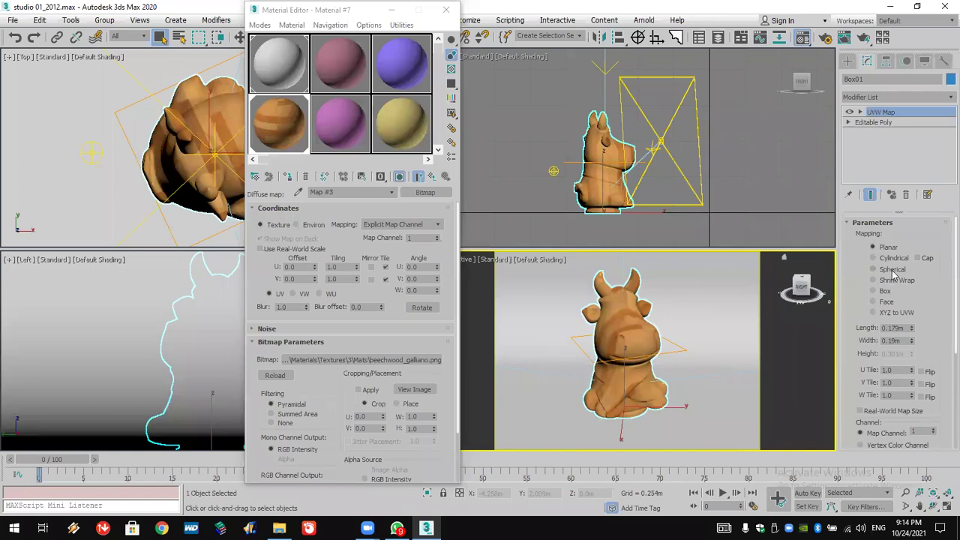
Try Spherical mapping on the cow, then use Cylindrical with a length of 0.208 m and a U tile of 1.13
{"action": "left_click", "coordinate": [892, 275]}
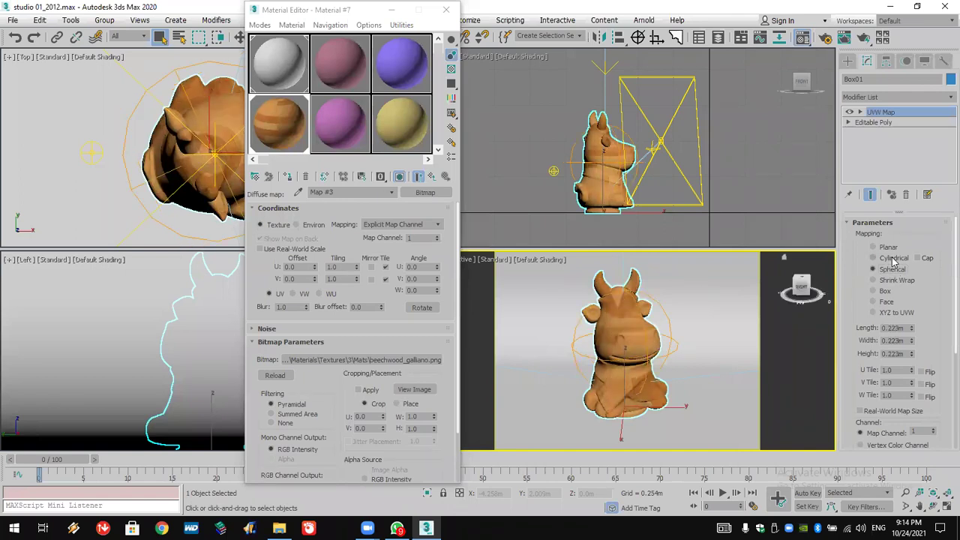
{"action": "left_click", "coordinate": [893, 259]}
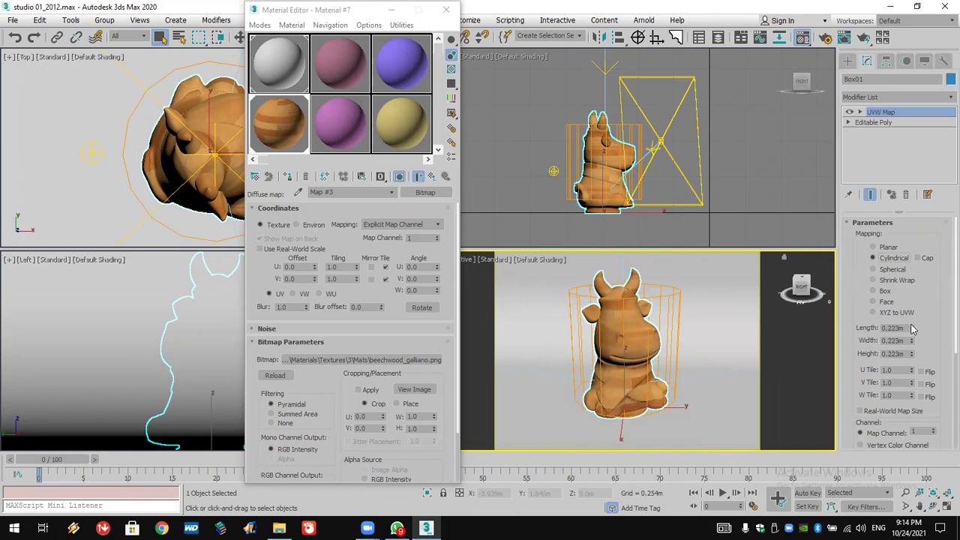
{"action": "left_click_drag", "start_coordinate": [911, 328], "coordinate": [915, 329]}
{"action": "left_click_drag", "start_coordinate": [912, 370], "coordinate": [942, 363]}
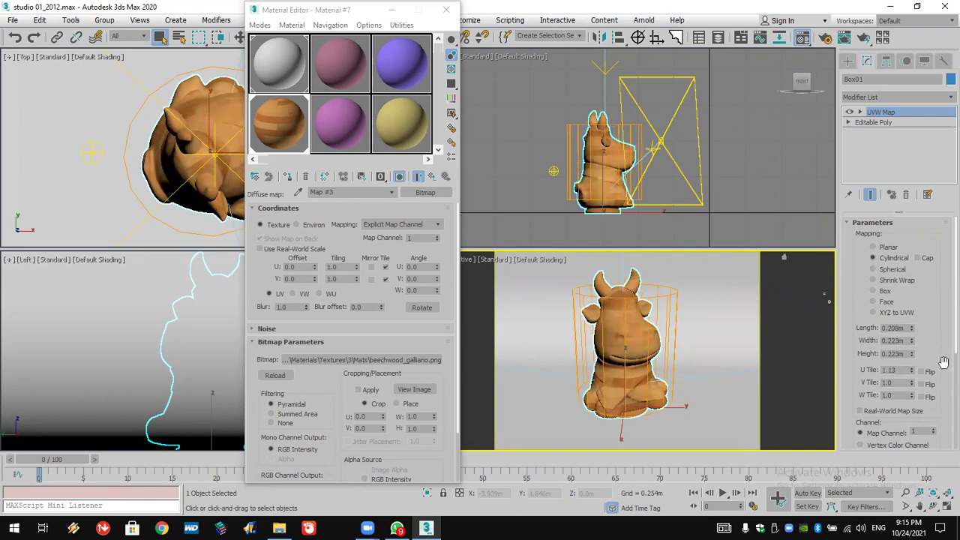
{"action": "scroll", "coordinate": [656, 345], "scroll_direction": "up", "scroll_amount": 5}
{"action": "middle_click_drag", "start_coordinate": [656, 345], "coordinate": [677, 390]}
{"action": "scroll", "coordinate": [677, 390], "scroll_direction": "down", "scroll_amount": 5}
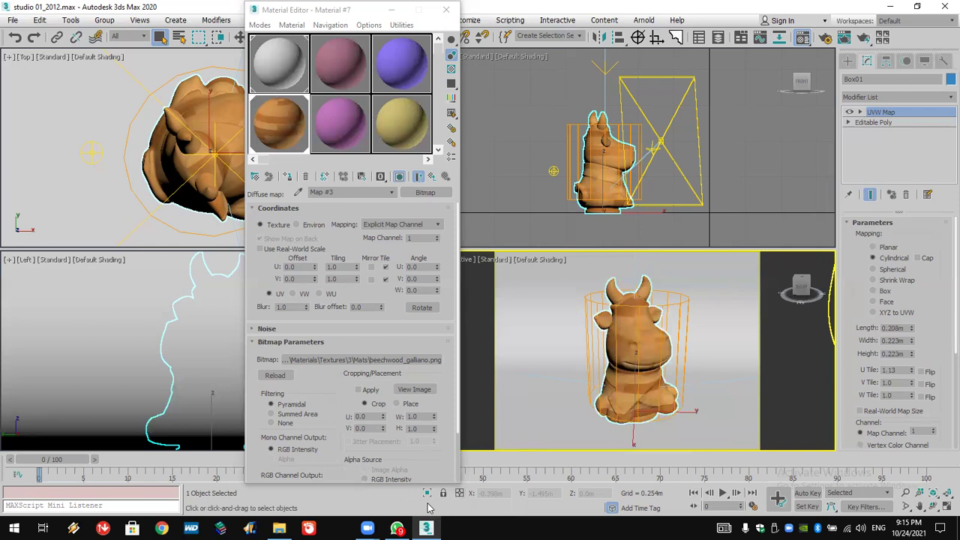
Close the Material Editor and reset 3ds Max to a new empty scene
{"action": "left_click", "coordinate": [401, 176]}
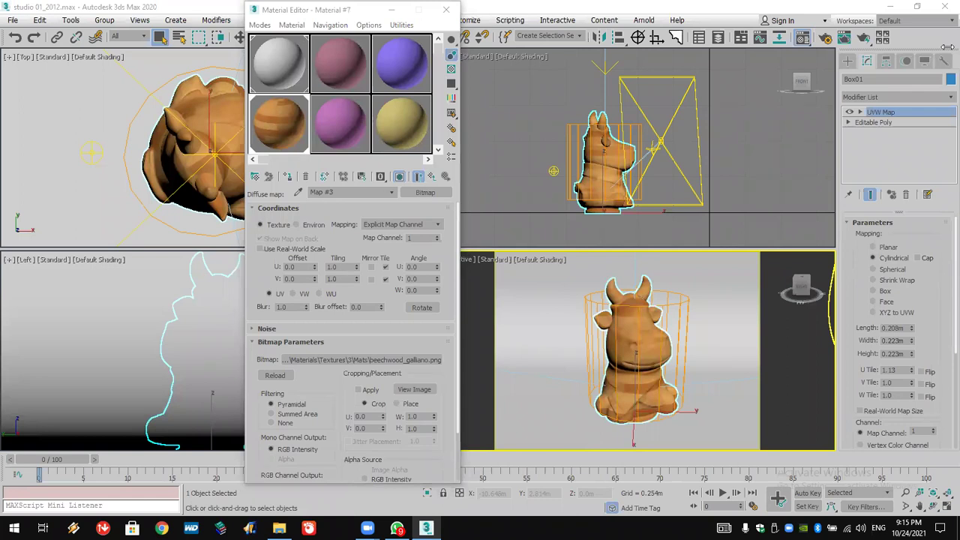
{"action": "left_click", "coordinate": [446, 9]}
{"action": "left_click", "coordinate": [14, 20]}
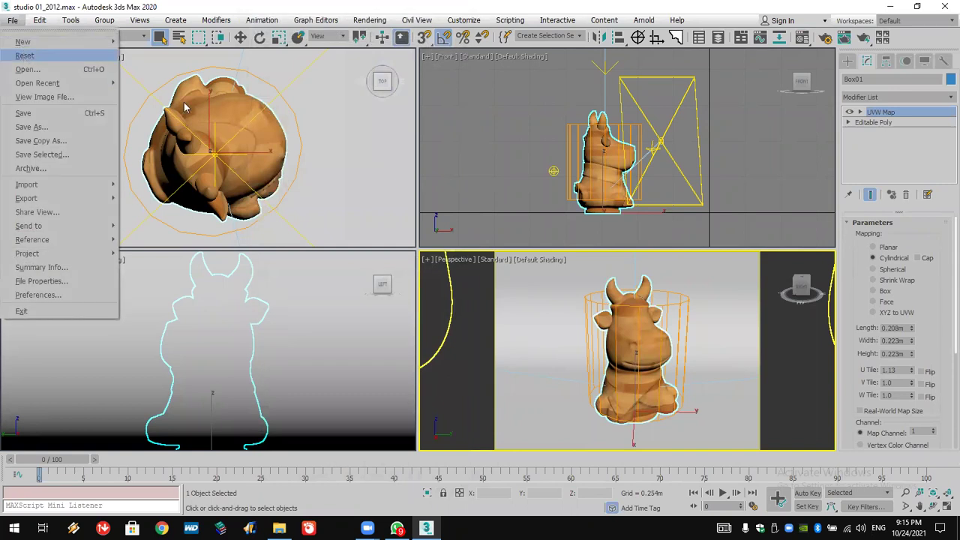
{"action": "left_click", "coordinate": [26, 58]}
{"action": "left_click", "coordinate": [469, 281]}
{"action": "left_click", "coordinate": [440, 283]}
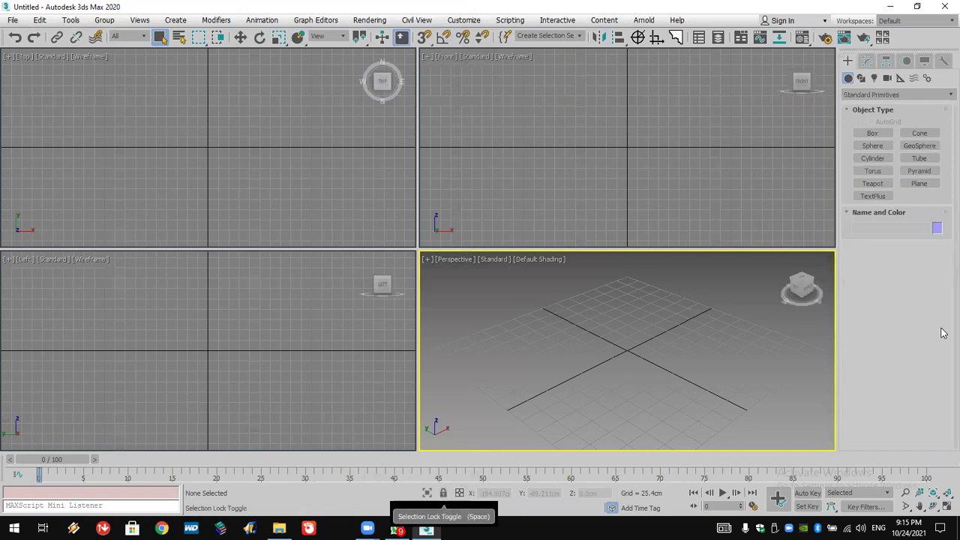
Create a box about 135.5 cm long, 172.9 cm wide and 170.3 cm high in the Perspective viewport
{"action": "left_click", "coordinate": [883, 134]}
{"action": "left_click_drag", "start_coordinate": [647, 320], "coordinate": [628, 411]}
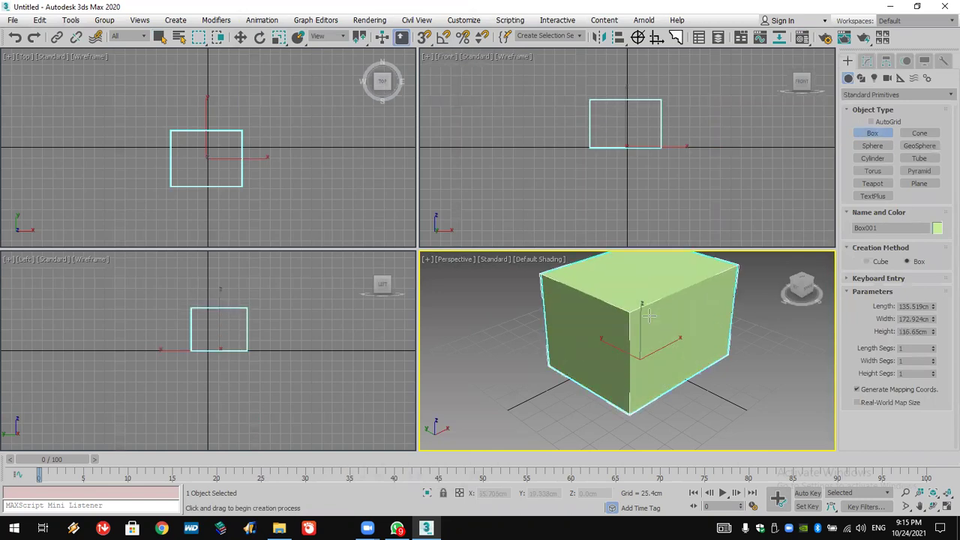
{"action": "left_click", "coordinate": [623, 348]}
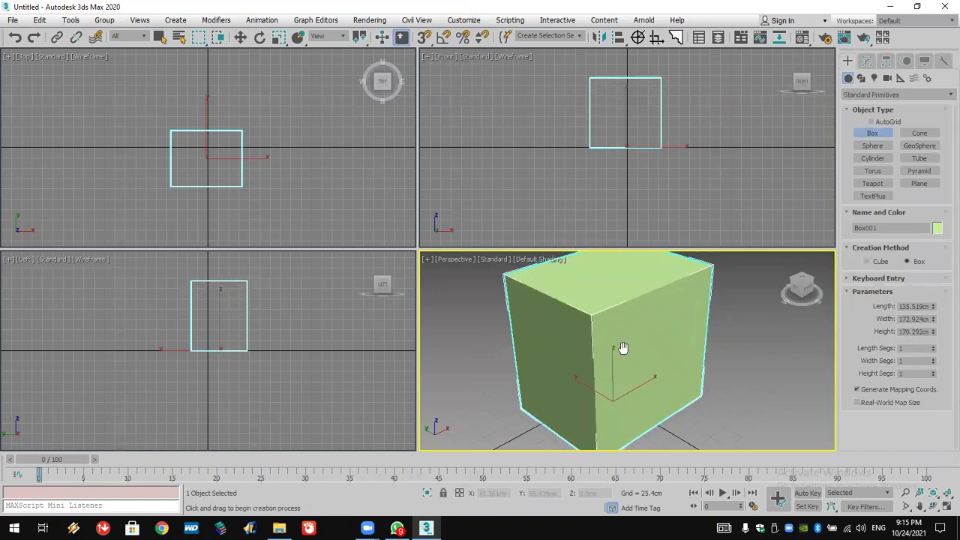
{"action": "scroll", "coordinate": [622, 347], "scroll_direction": "down", "scroll_amount": 3}
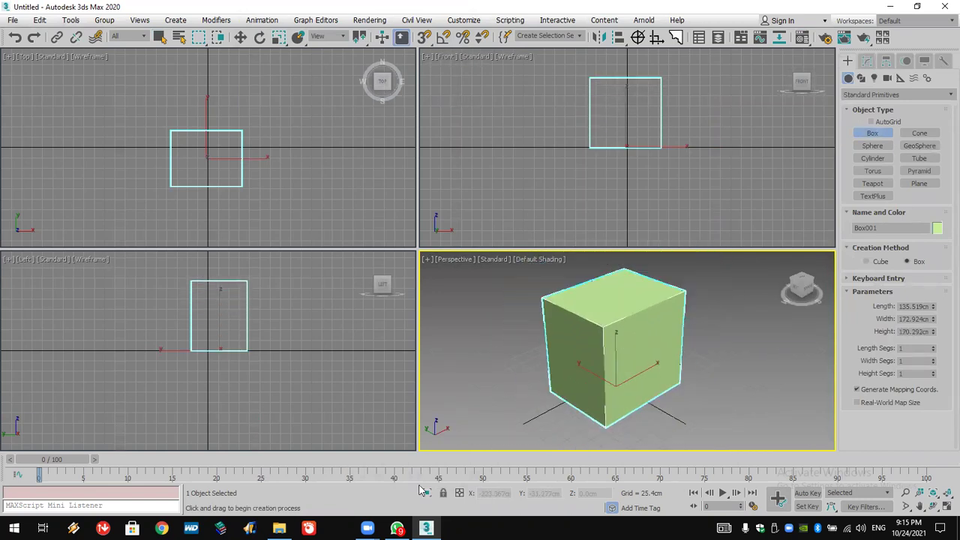
{"action": "left_click", "coordinate": [933, 506]}
{"action": "left_click_drag", "start_coordinate": [586, 335], "coordinate": [623, 356]}
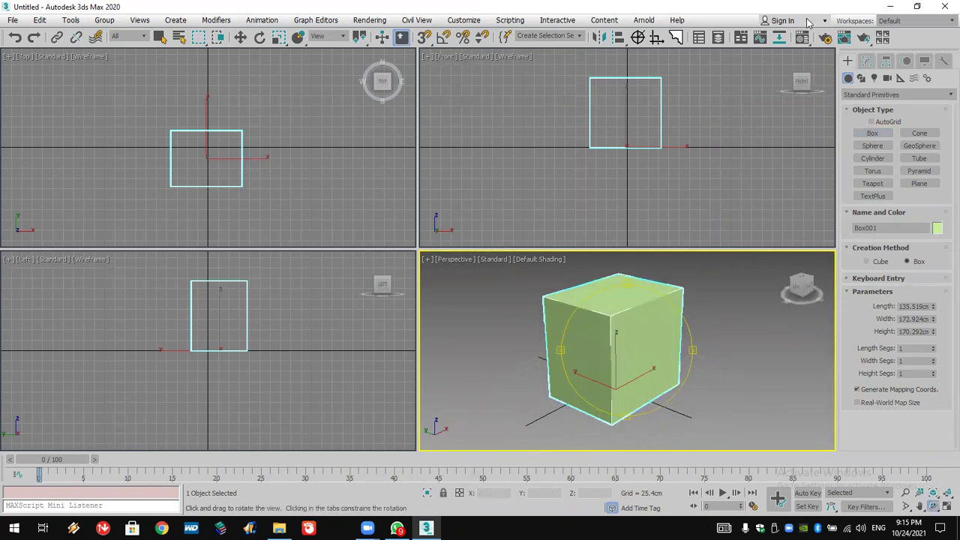
Open the Material Editor with the light green material (Material #7) active, and leave the Orbit tool
{"action": "left_click", "coordinate": [801, 38]}
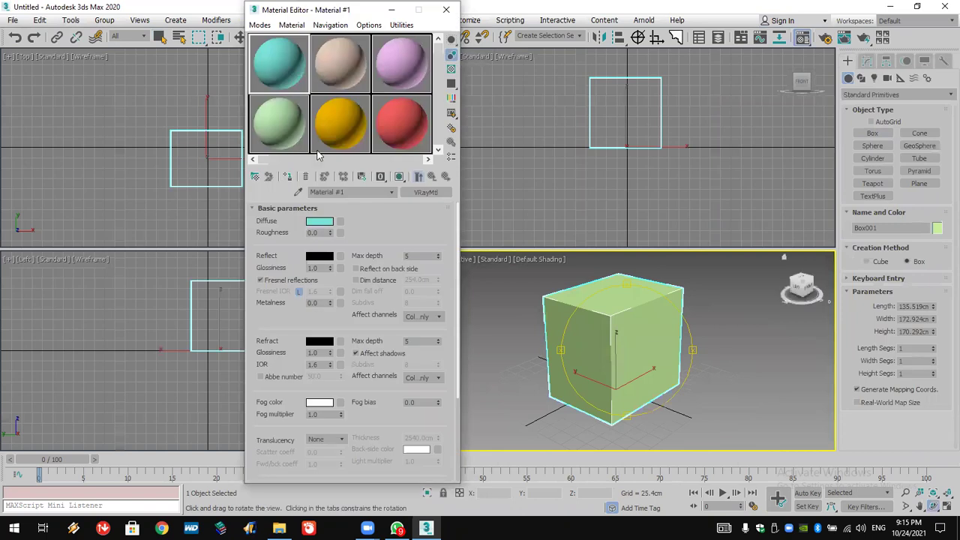
{"action": "left_click", "coordinate": [293, 141]}
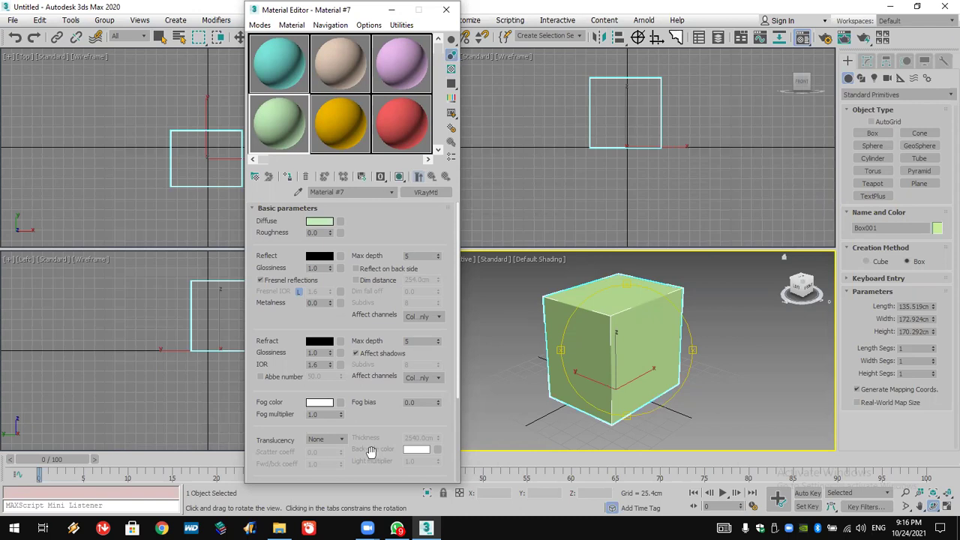
{"action": "mouse_move", "coordinate": [660, 367]}
{"action": "left_mouse_down"}
{"action": "mouse_move", "coordinate": [631, 360]}
{"action": "mouse_move", "coordinate": [660, 379]}
{"action": "mouse_move", "coordinate": [658, 371]}
{"action": "left_mouse_up"}
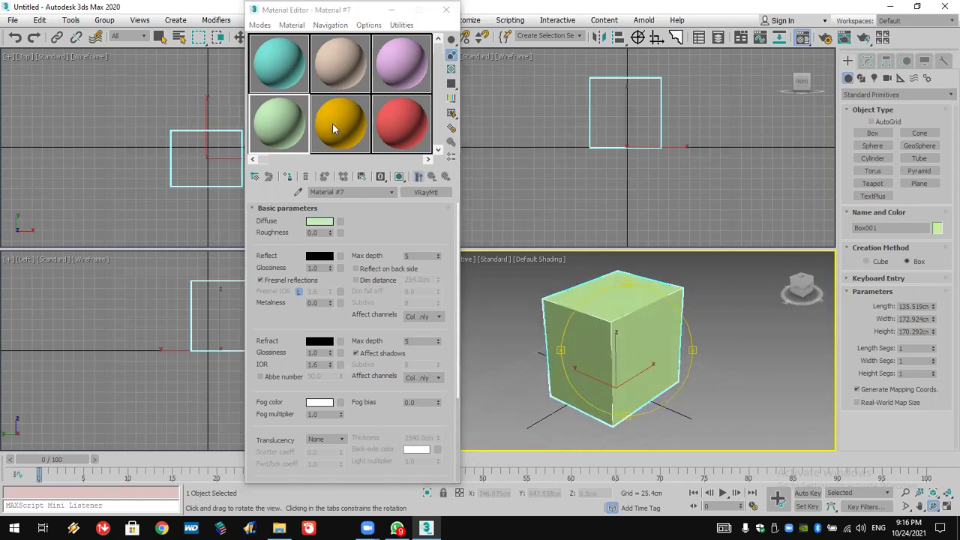
{"action": "left_click", "coordinate": [281, 119]}
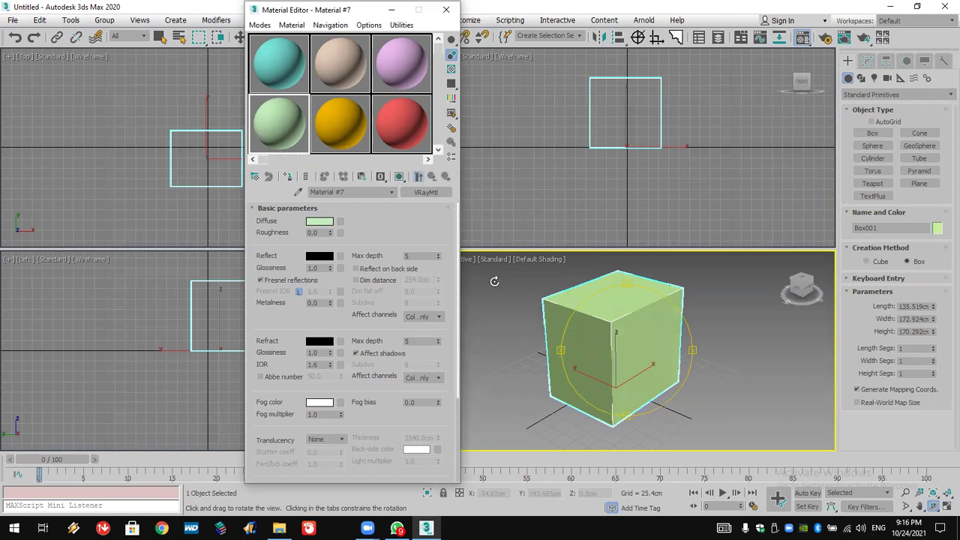
{"action": "right_click", "coordinate": [633, 349]}
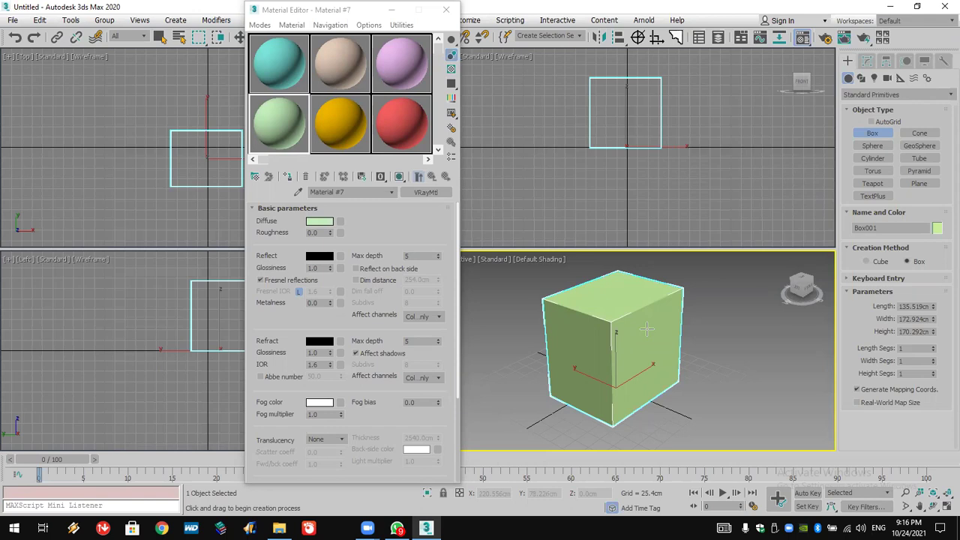
Add an Edit Mesh modifier to the box and switch to its Polygon level
{"action": "left_click", "coordinate": [866, 62]}
{"action": "left_click", "coordinate": [873, 96]}
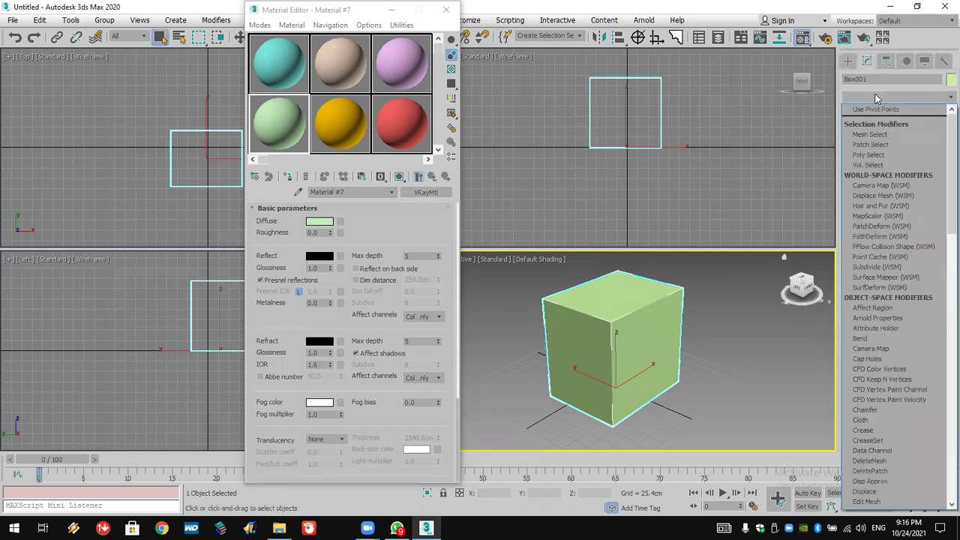
{"action": "key", "text": "e"}
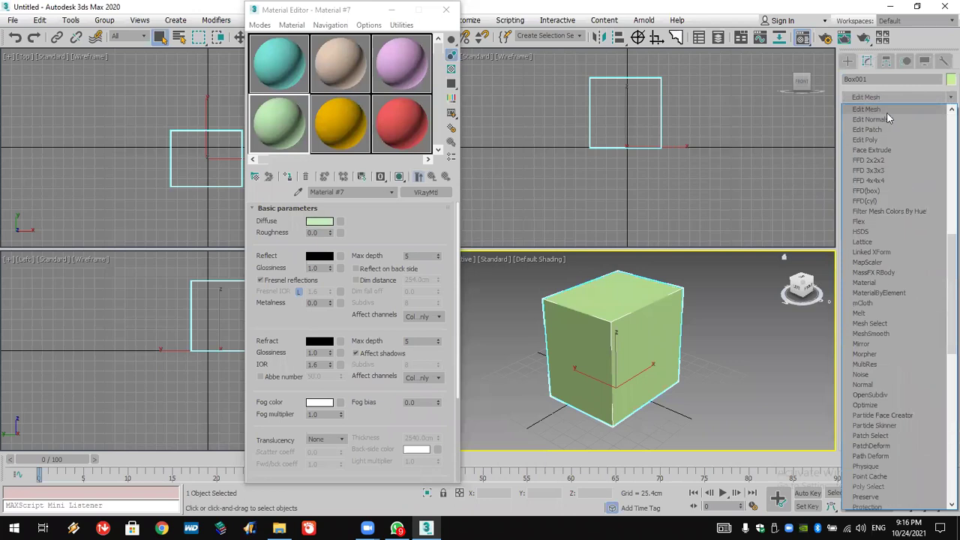
{"action": "left_click", "coordinate": [895, 110]}
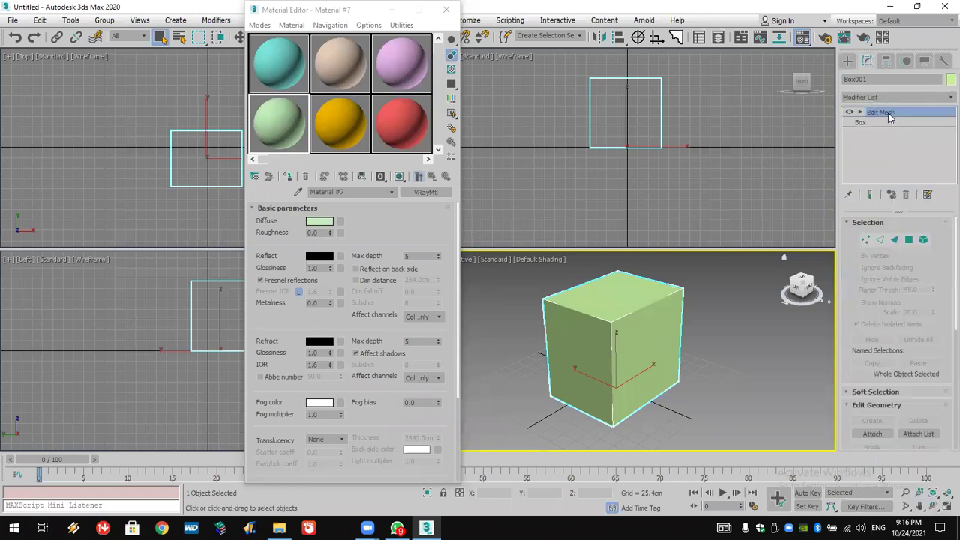
{"action": "left_click", "coordinate": [860, 112]}
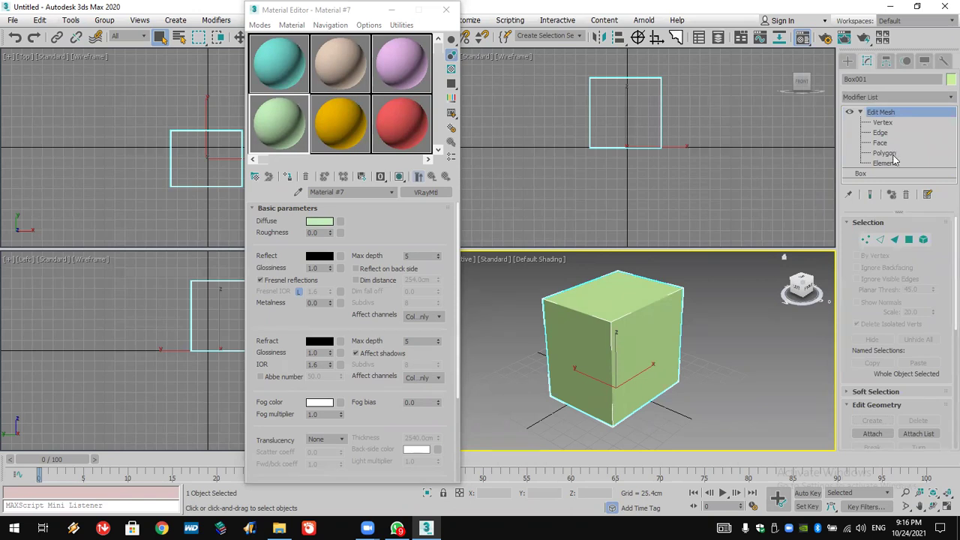
{"action": "left_click", "coordinate": [884, 153]}
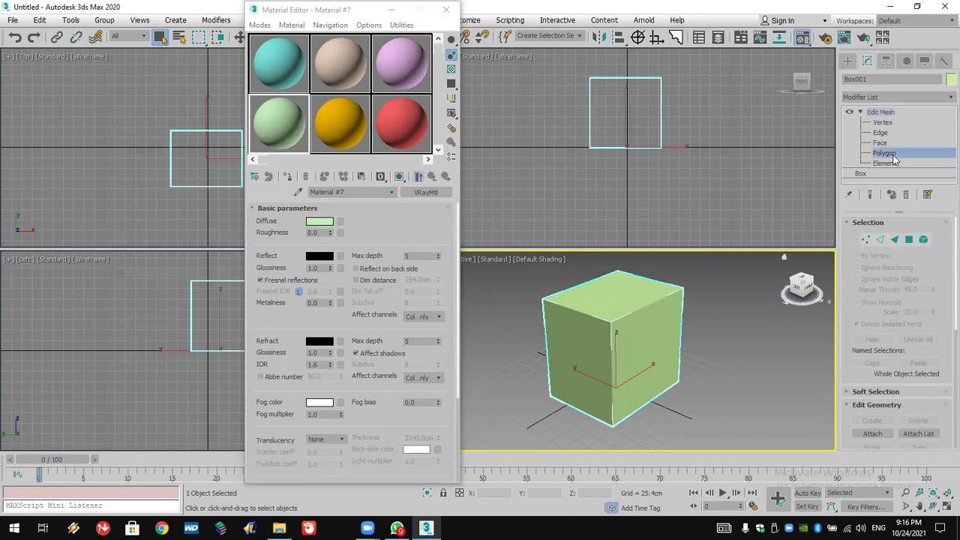
Select the box's front, top and left faces one at a time, finishing on the left face
{"action": "left_click", "coordinate": [596, 359]}
{"action": "left_click", "coordinate": [622, 357]}
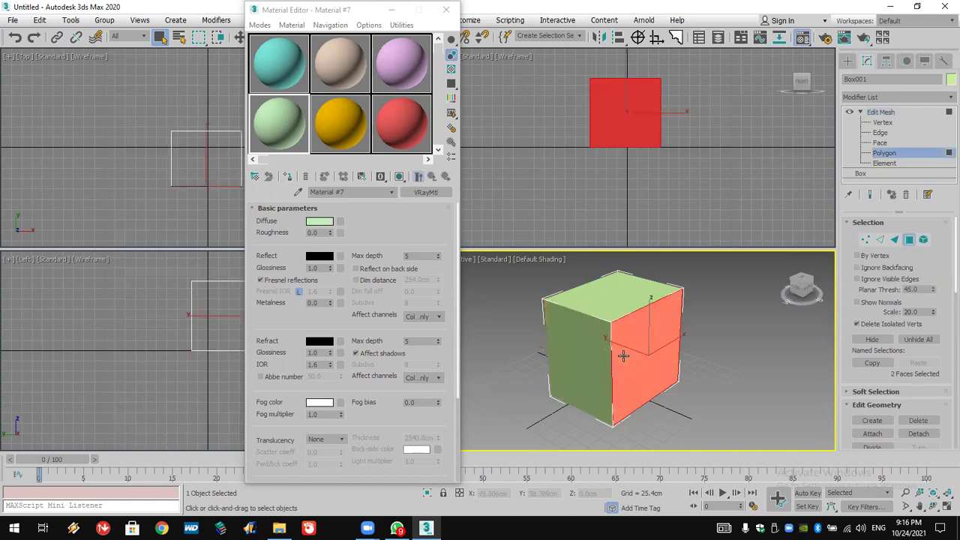
{"action": "left_click", "coordinate": [625, 306]}
{"action": "left_click", "coordinate": [596, 348]}
{"action": "left_click", "coordinate": [621, 346]}
{"action": "left_click", "coordinate": [601, 348]}
{"action": "left_click", "coordinate": [608, 314]}
{"action": "left_click", "coordinate": [586, 370]}
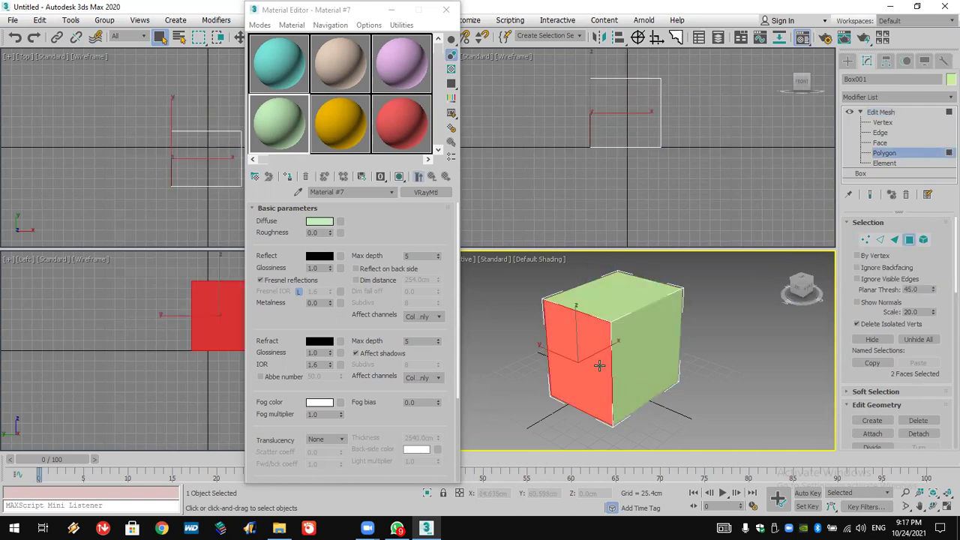
Examine the material IDs of the box's left, front and top faces in Surface Properties
{"action": "scroll", "coordinate": [843, 371], "scroll_direction": "down", "scroll_amount": 5}
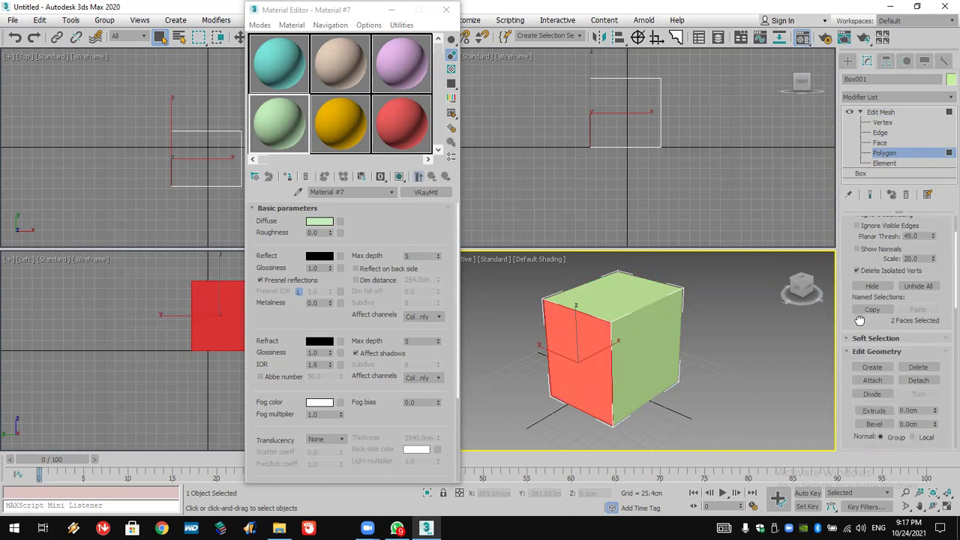
{"action": "scroll", "coordinate": [882, 413], "scroll_direction": "down", "scroll_amount": 2}
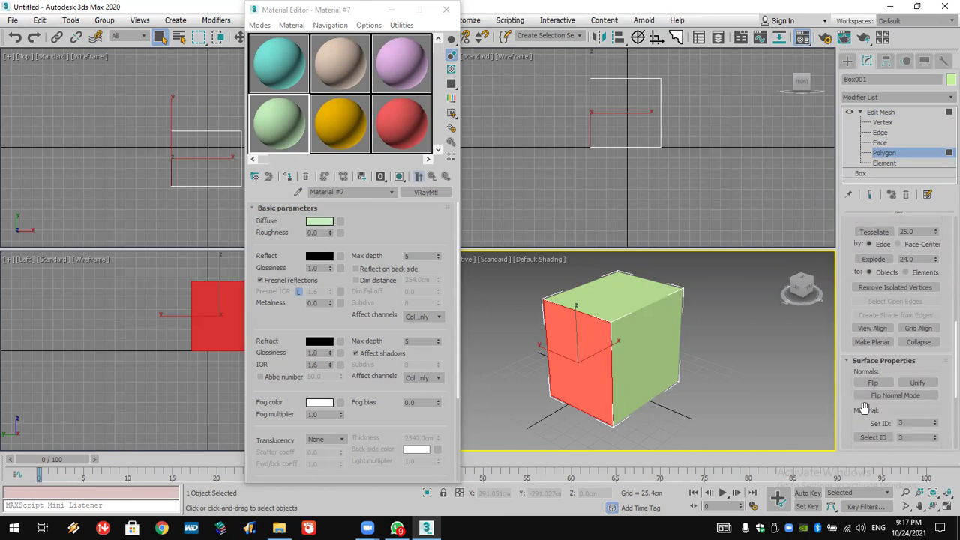
{"action": "double_click", "coordinate": [917, 423]}
{"action": "left_click", "coordinate": [629, 347]}
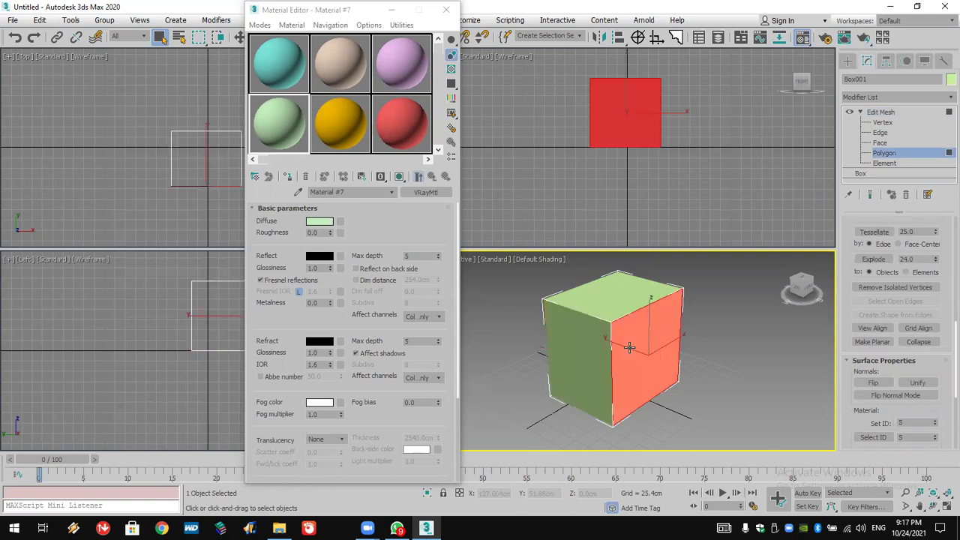
{"action": "left_click", "coordinate": [631, 294]}
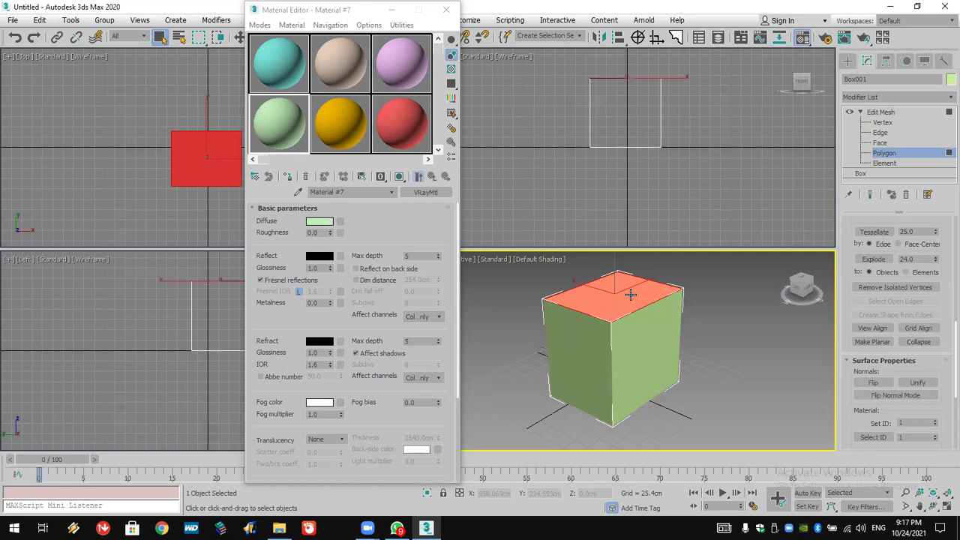
{"action": "left_click", "coordinate": [632, 341]}
{"action": "left_click", "coordinate": [614, 300]}
{"action": "left_click", "coordinate": [640, 338]}
{"action": "left_click", "coordinate": [618, 300]}
{"action": "left_click", "coordinate": [639, 329]}
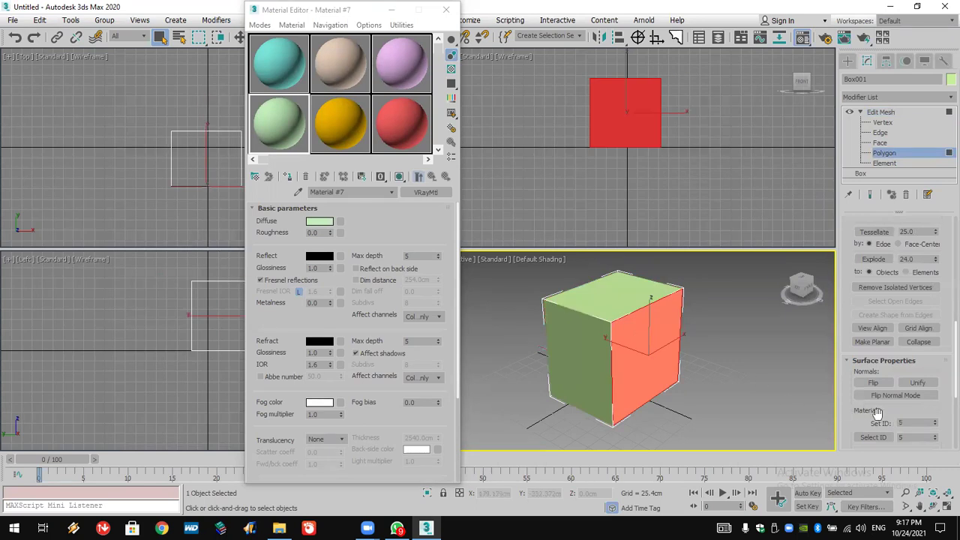
Set the material ID of the box's front face to 1 and leave polygon editing
{"action": "double_click", "coordinate": [907, 422]}
{"action": "type", "text": "1"}
{"action": "key", "text": "Return"}
{"action": "left_click", "coordinate": [847, 61]}
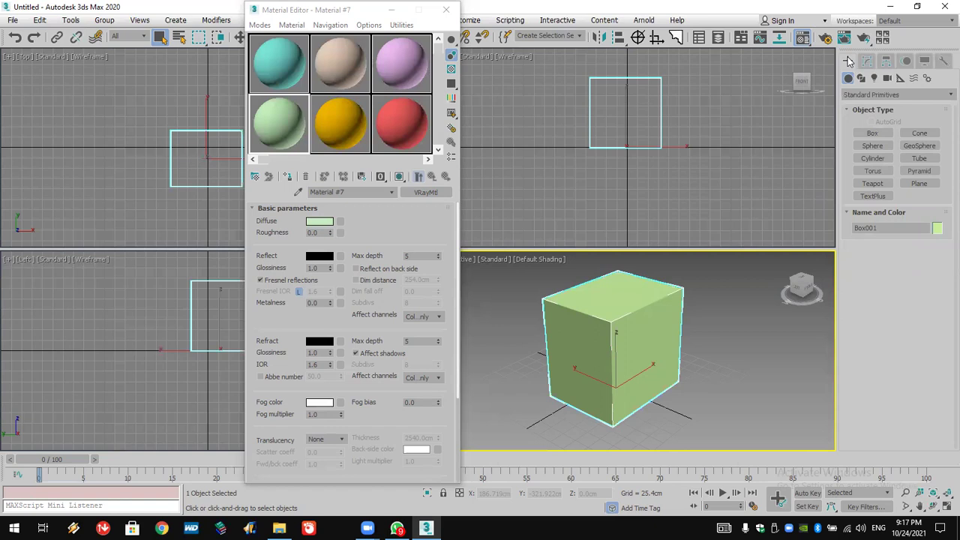
Change the red sample material's type to Multi/Sub-Object, discarding the old material
{"action": "left_click", "coordinate": [387, 135]}
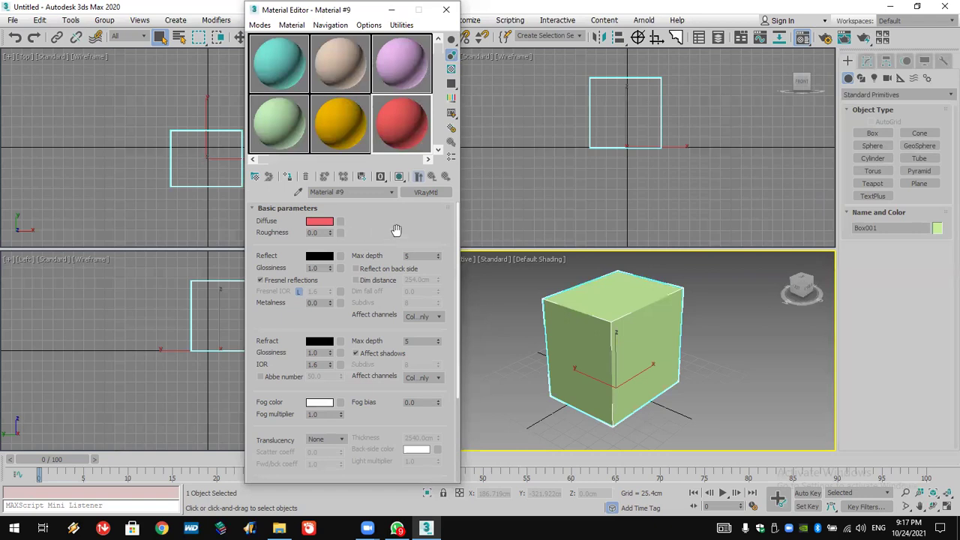
{"action": "left_click", "coordinate": [432, 193]}
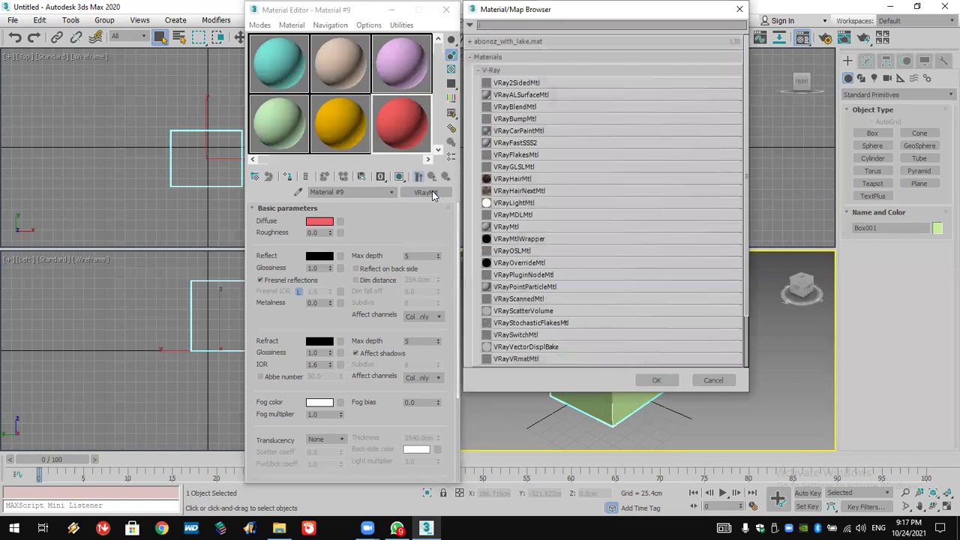
{"action": "left_click", "coordinate": [482, 70]}
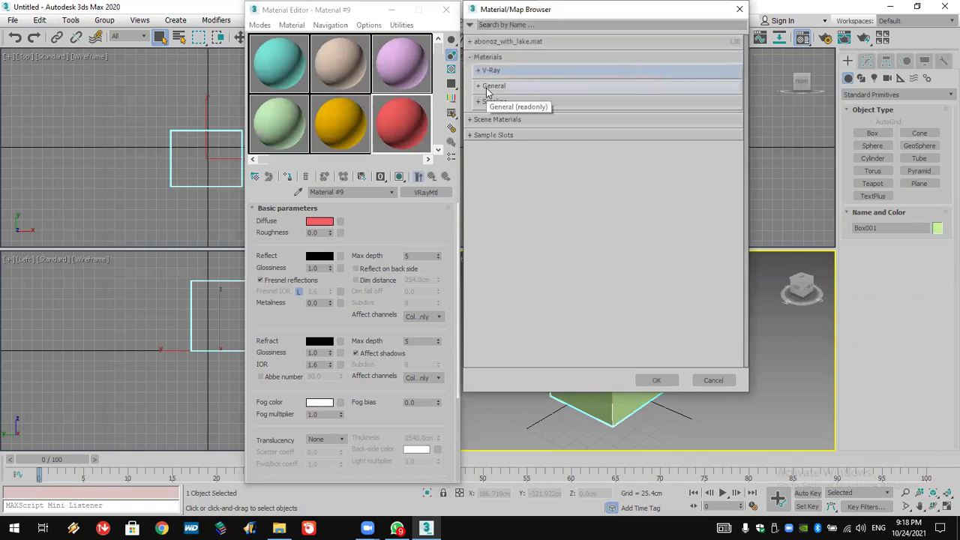
{"action": "left_click", "coordinate": [488, 87]}
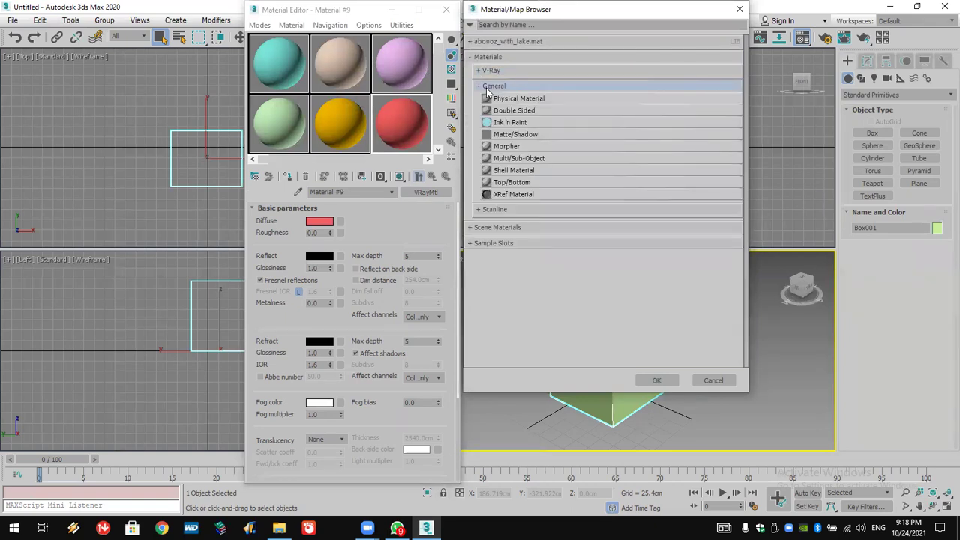
{"action": "double_click", "coordinate": [548, 158]}
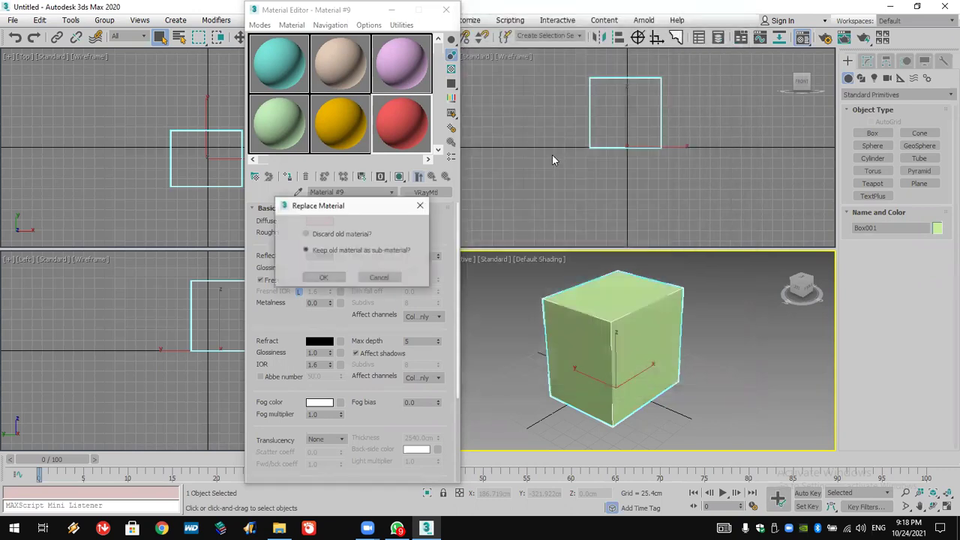
{"action": "left_click", "coordinate": [331, 235]}
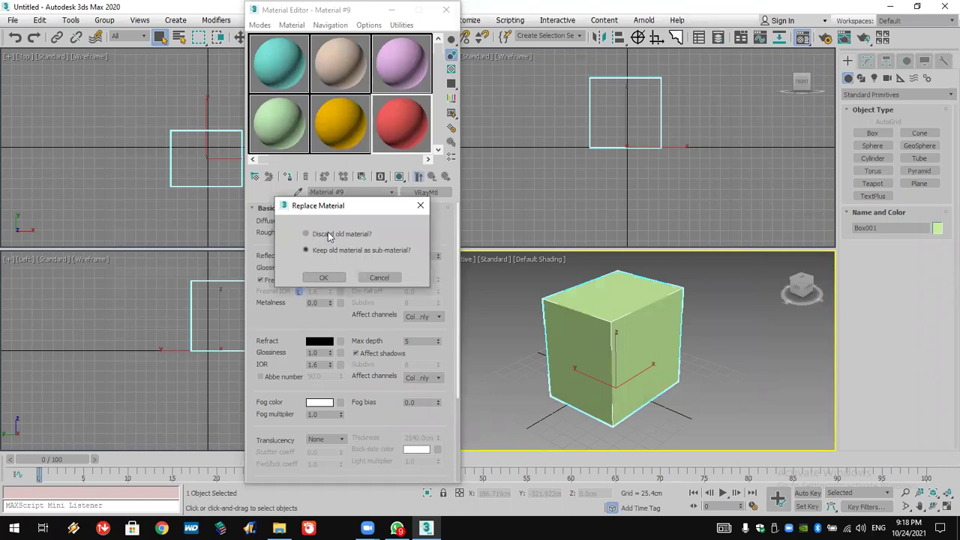
{"action": "left_click", "coordinate": [322, 278]}
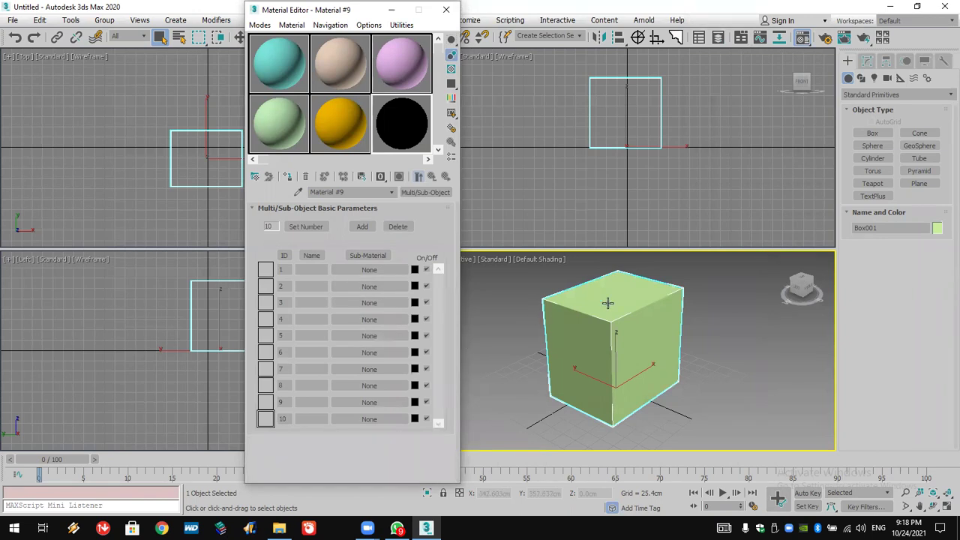
Give sub-material ID 1 a VRayMtl with the beechwood_galliano.png bitmap as diffuse map, displayed on the box, and return to the sub-material list
{"action": "left_click", "coordinate": [370, 270]}
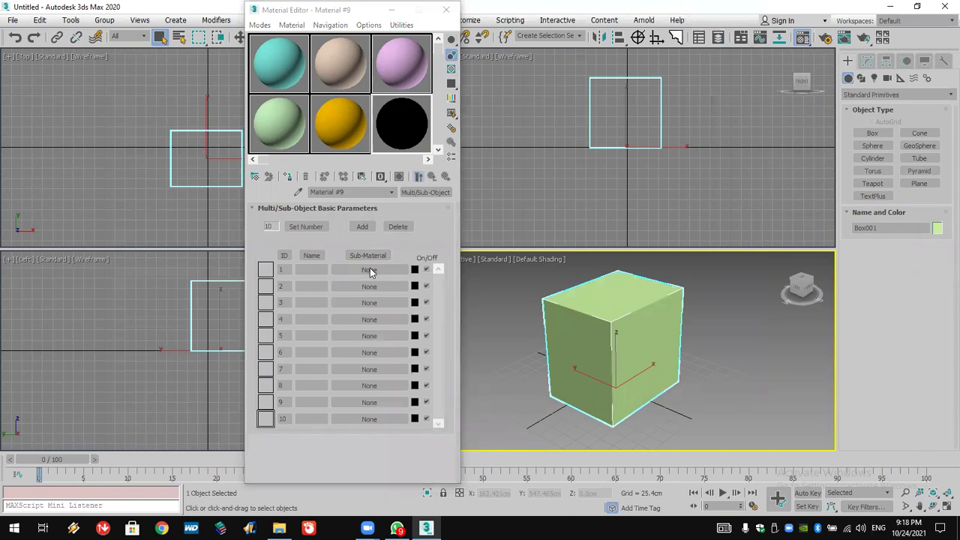
{"action": "left_click", "coordinate": [480, 79]}
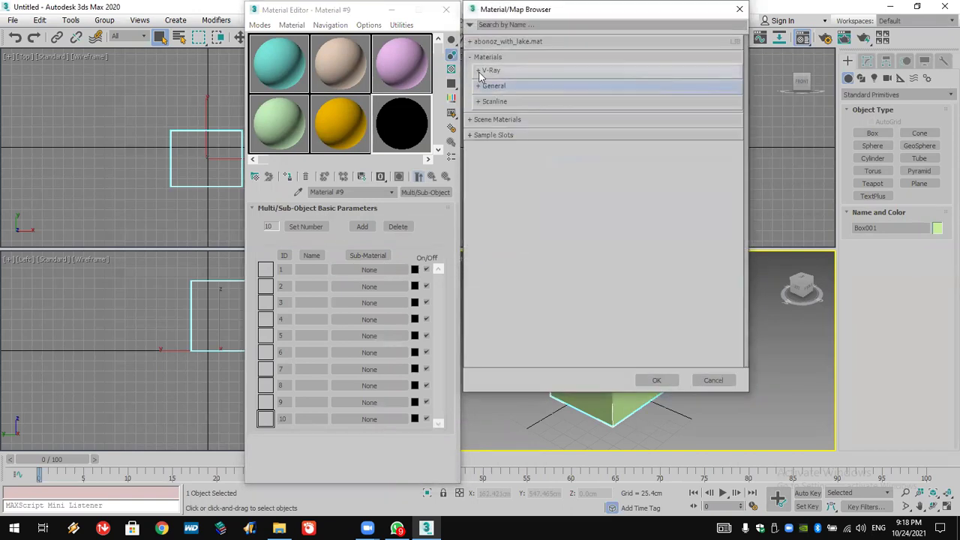
{"action": "left_click", "coordinate": [481, 72]}
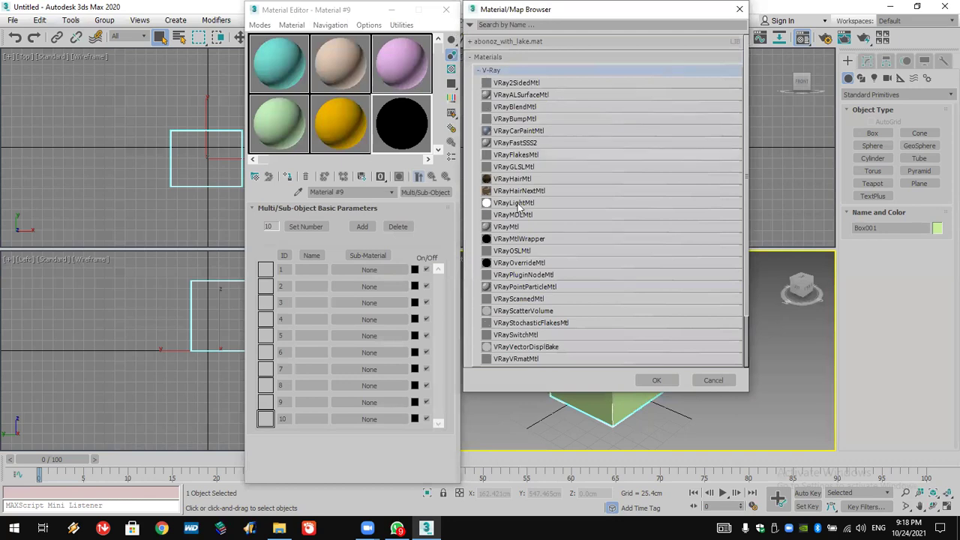
{"action": "double_click", "coordinate": [507, 226]}
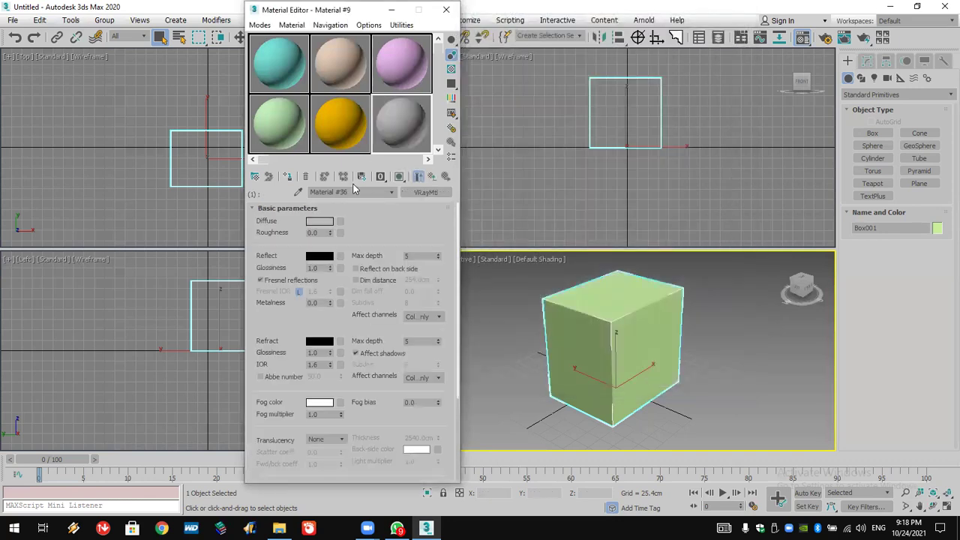
{"action": "left_click", "coordinate": [341, 223]}
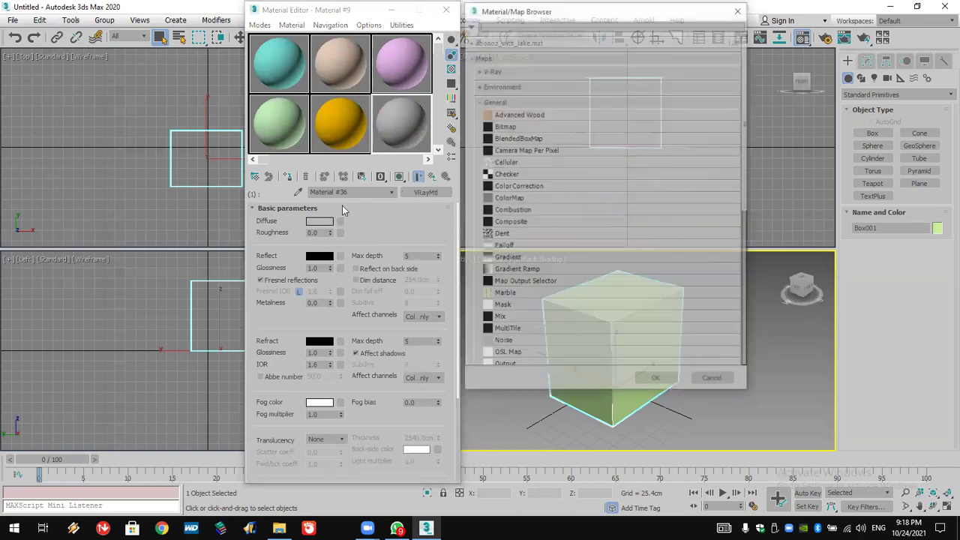
{"action": "double_click", "coordinate": [540, 126]}
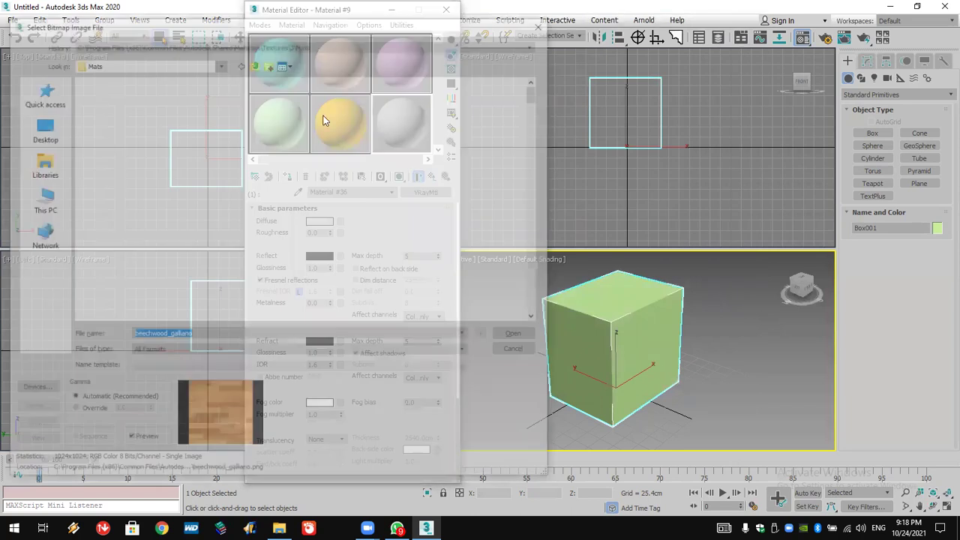
{"action": "key", "text": "Escape"}
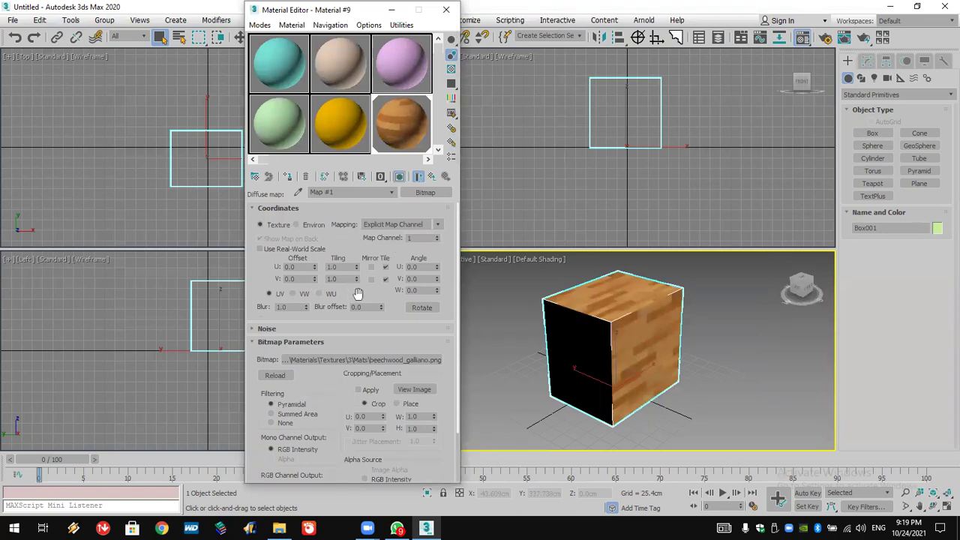
{"action": "left_click", "coordinate": [431, 177]}
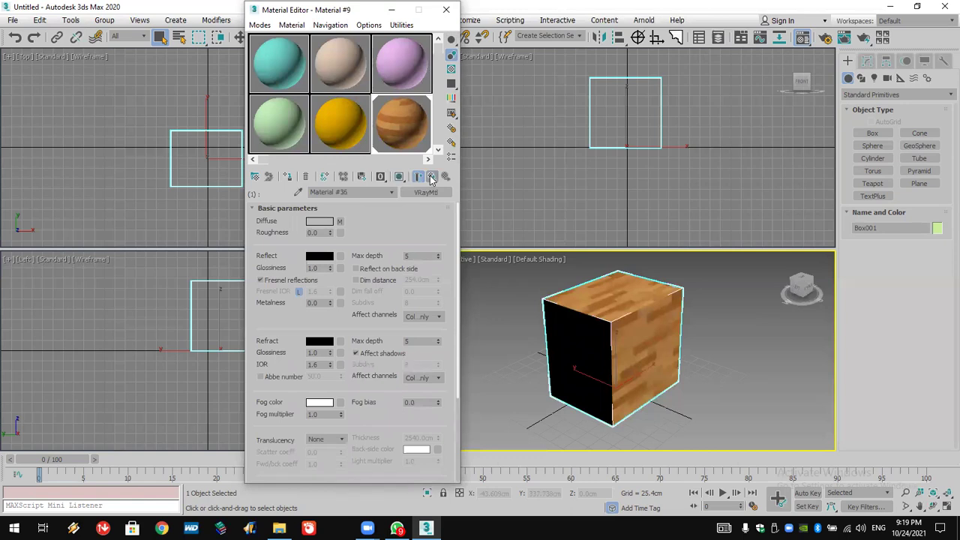
{"action": "left_click", "coordinate": [431, 177]}
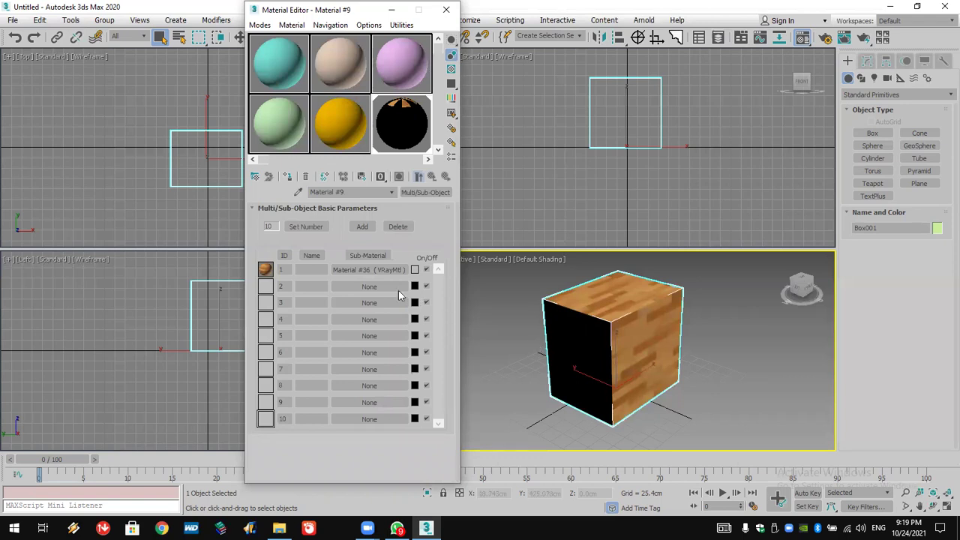
Give sub-material ID 3 a VRayMtl with the 148.png bitmap as diffuse map and show it in the viewport
{"action": "left_click", "coordinate": [375, 303]}
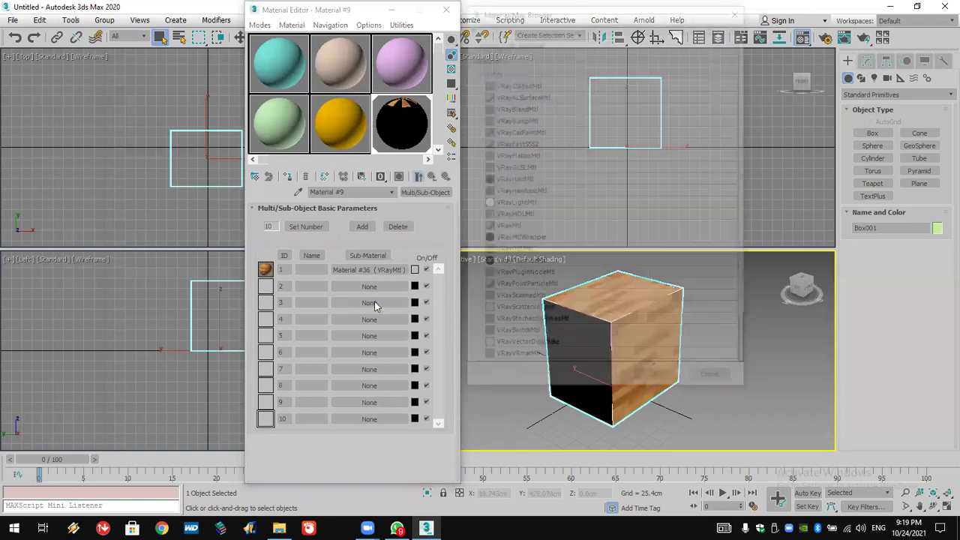
{"action": "double_click", "coordinate": [522, 227]}
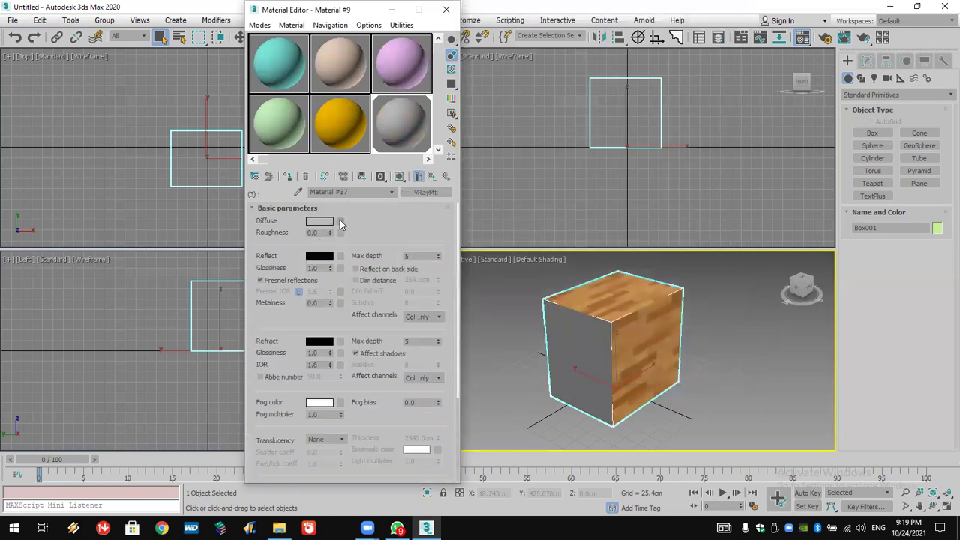
{"action": "left_click", "coordinate": [339, 221]}
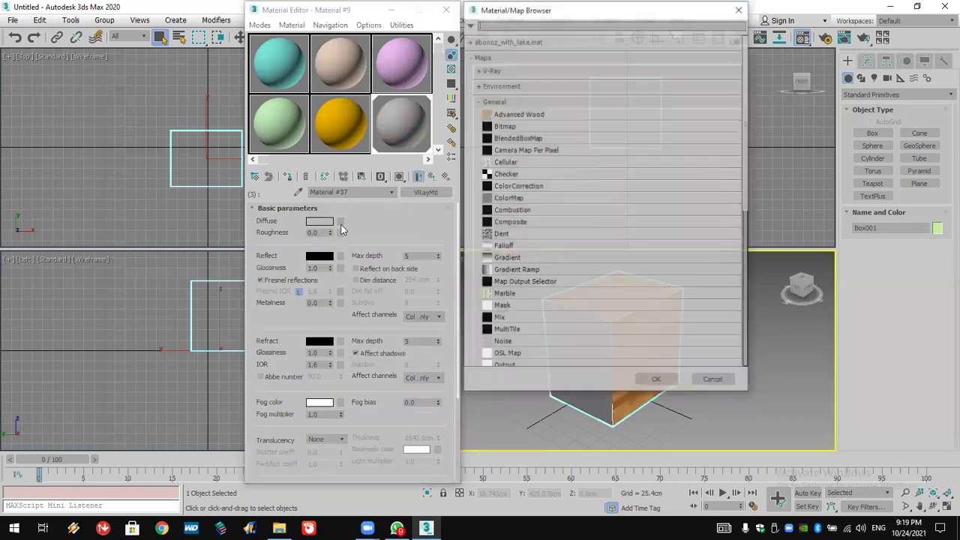
{"action": "double_click", "coordinate": [518, 124]}
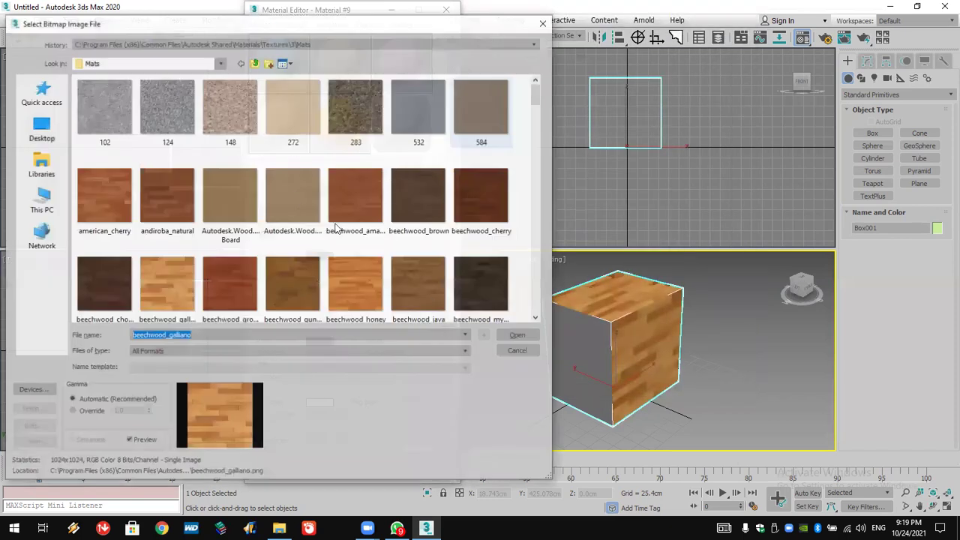
{"action": "key", "text": "Escape"}
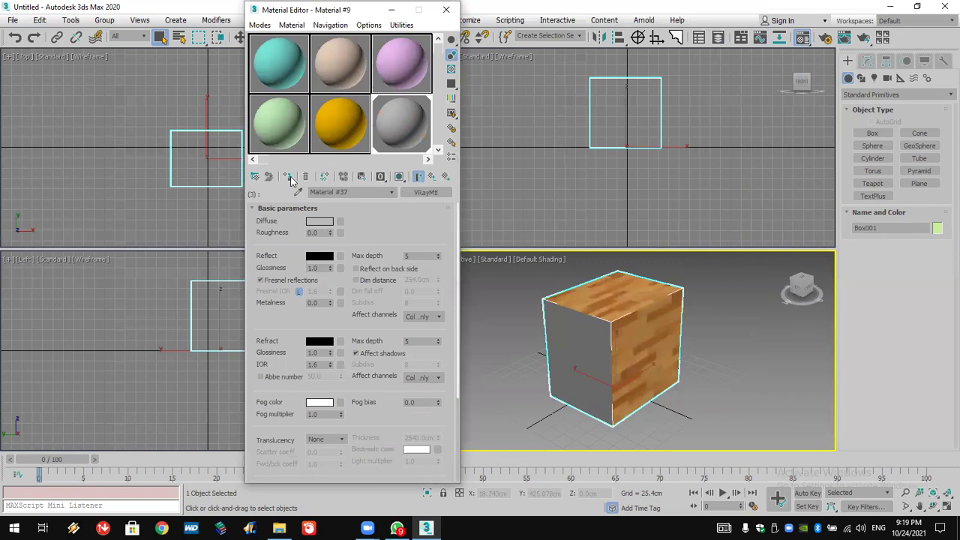
{"action": "left_click", "coordinate": [399, 177]}
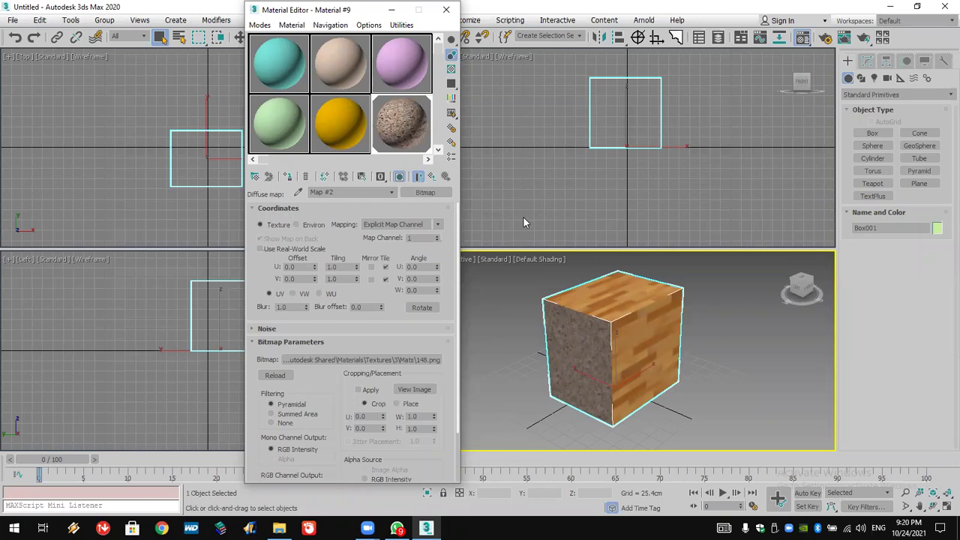
Assign the pink sample material to the box and show it shaded in the viewport
{"action": "left_click", "coordinate": [341, 125]}
{"action": "left_click", "coordinate": [398, 73]}
{"action": "left_click", "coordinate": [287, 175]}
{"action": "left_click", "coordinate": [401, 177]}
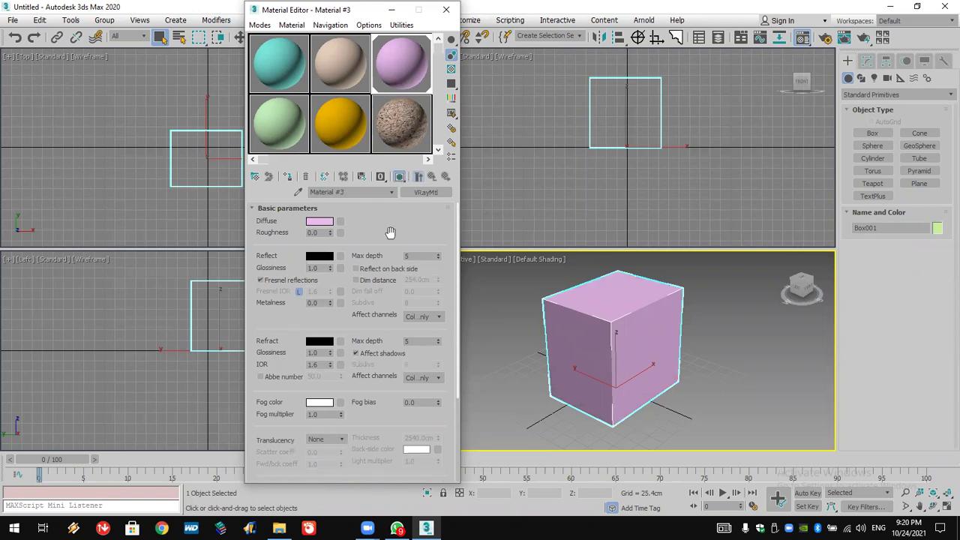
Change the pink material's type to Multi/Sub-Object, discarding the old material
{"action": "left_click", "coordinate": [441, 196]}
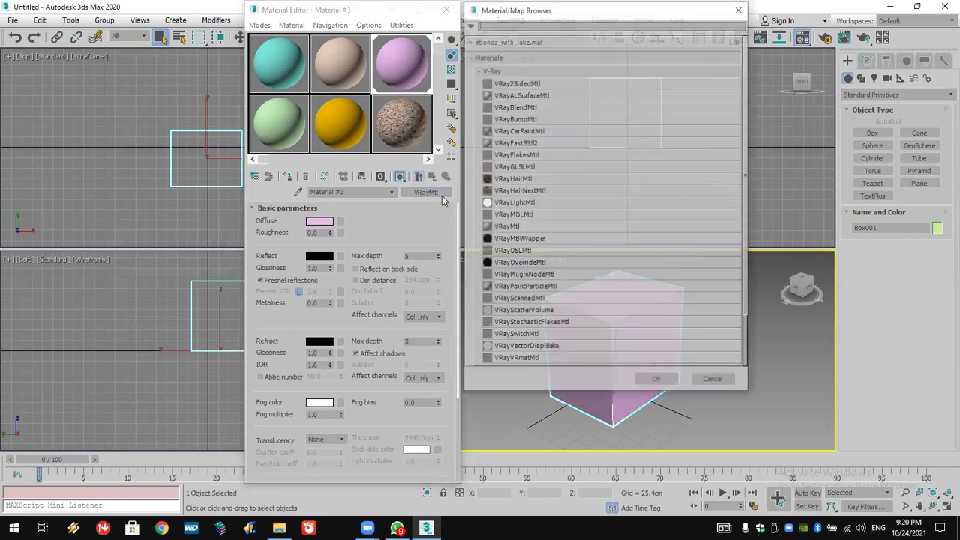
{"action": "left_click", "coordinate": [487, 69]}
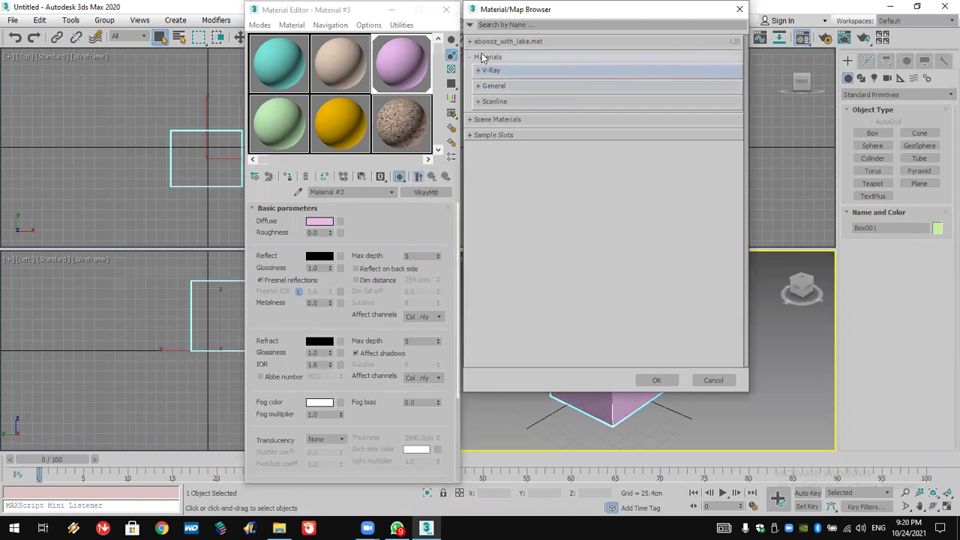
{"action": "left_click", "coordinate": [512, 84]}
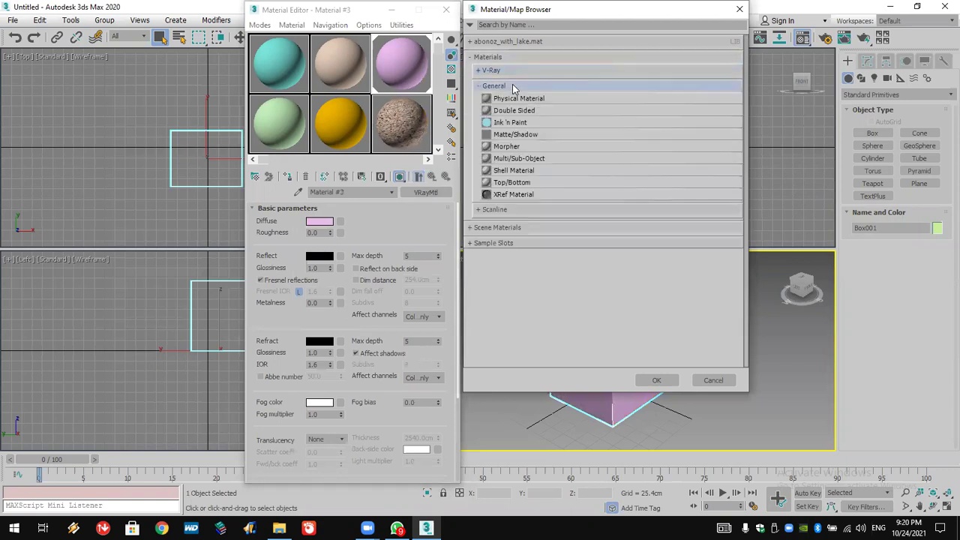
{"action": "double_click", "coordinate": [542, 158]}
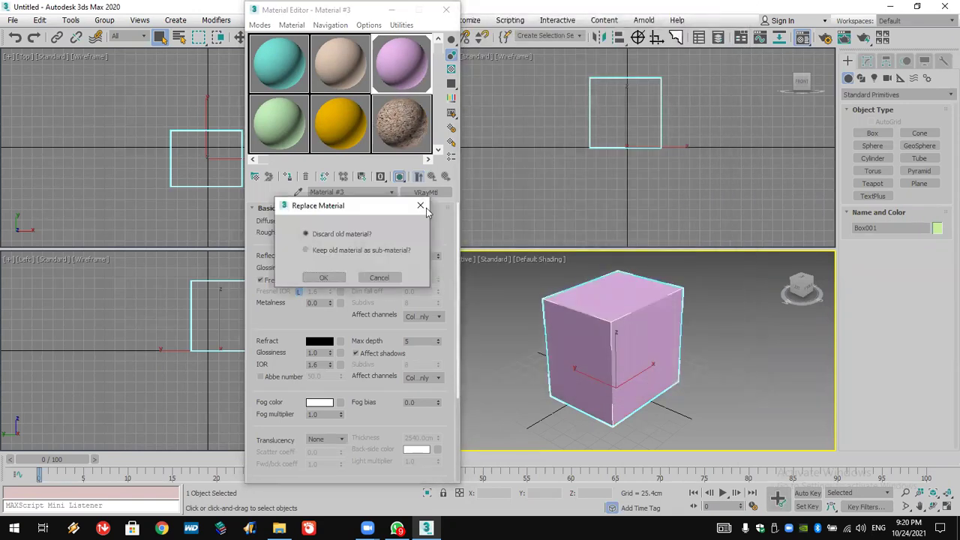
{"action": "left_click", "coordinate": [339, 280]}
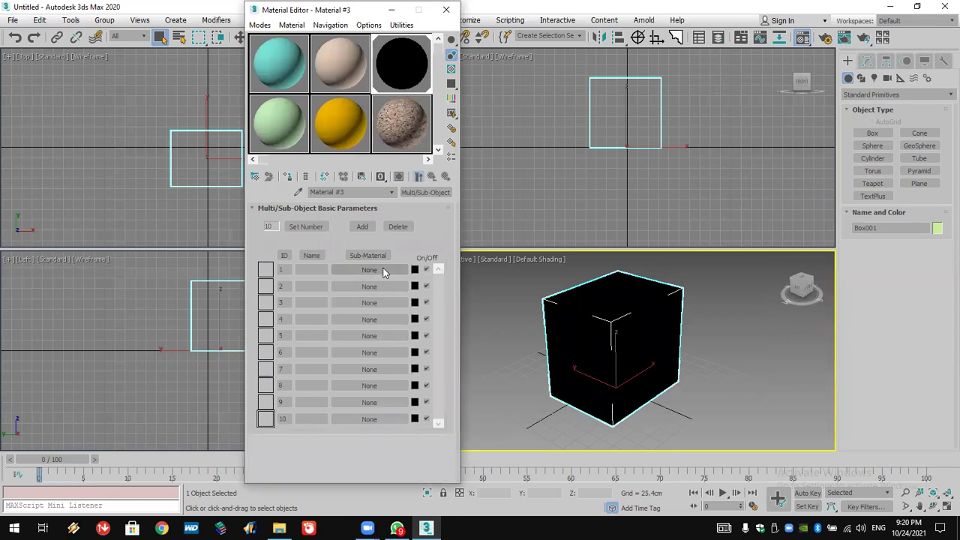
Give the new multi-material's ID 1 a VRayMtl with the beechwood_gunstock.png bitmap as diffuse map and show it in the viewport
{"action": "left_click", "coordinate": [383, 270]}
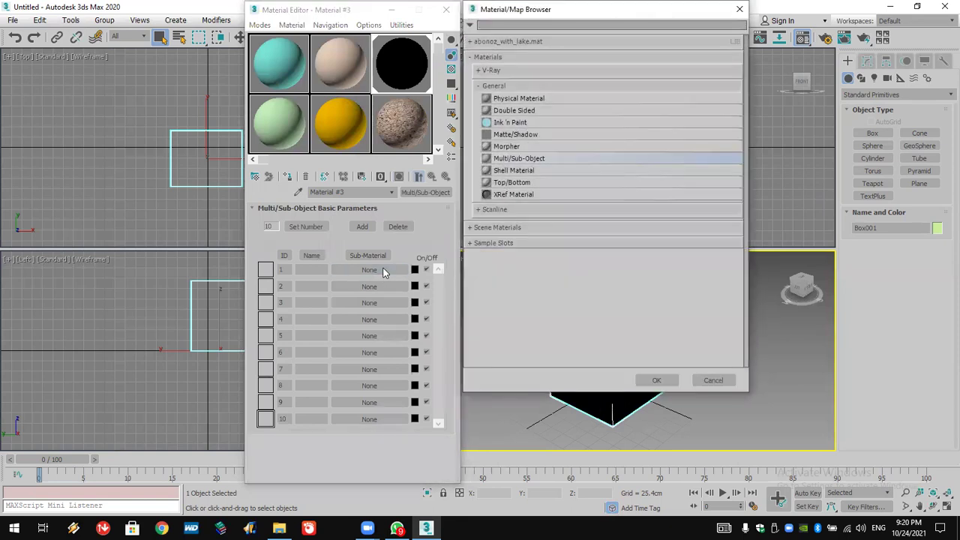
{"action": "left_click", "coordinate": [477, 70]}
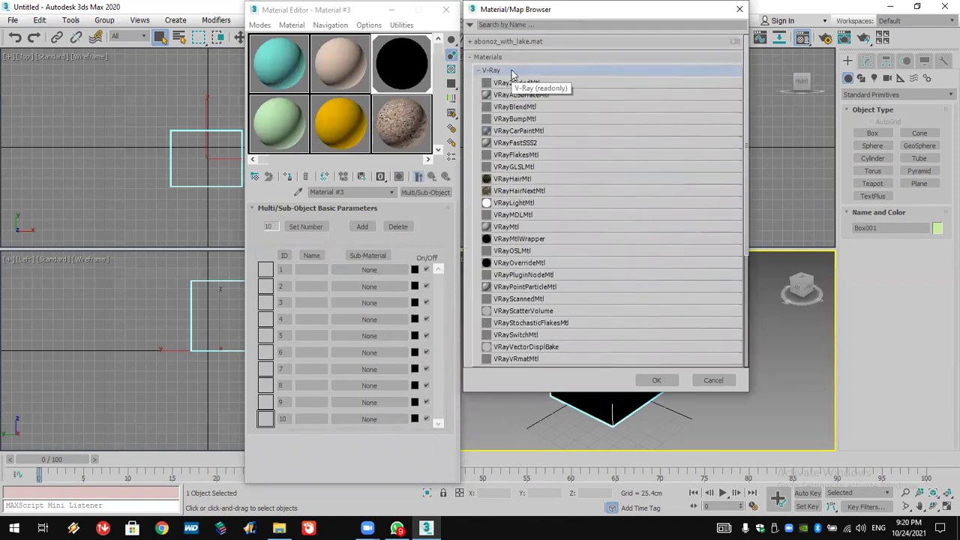
{"action": "double_click", "coordinate": [522, 227]}
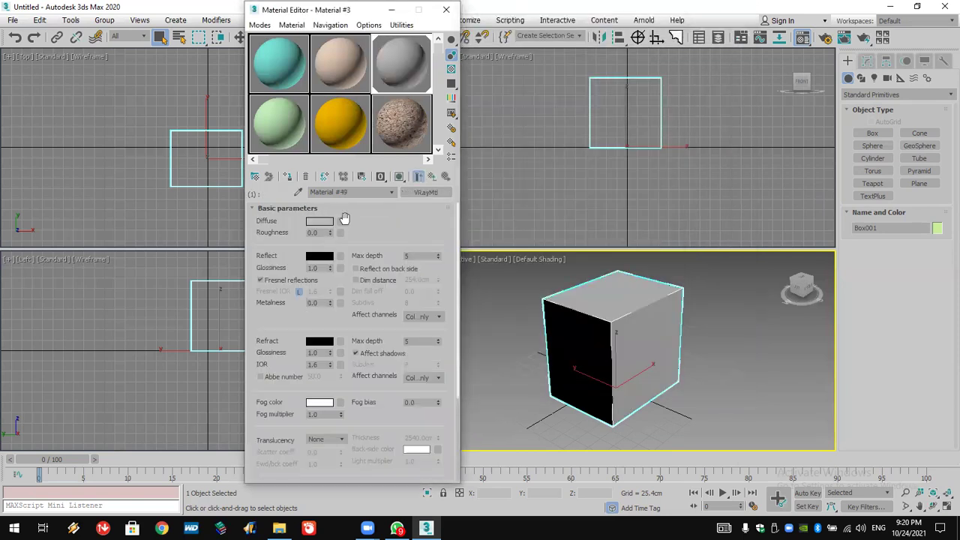
{"action": "left_click", "coordinate": [340, 220]}
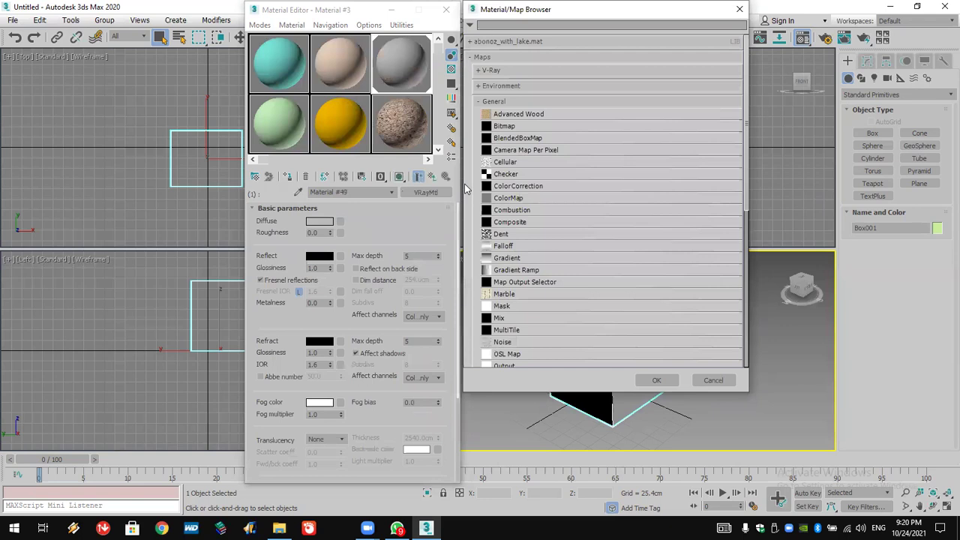
{"action": "double_click", "coordinate": [502, 127]}
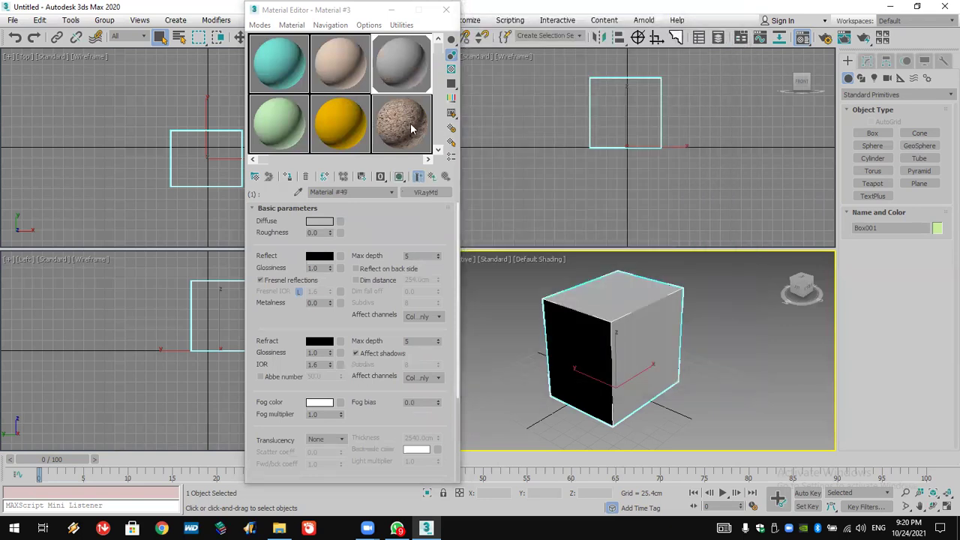
{"action": "key", "text": "Escape"}
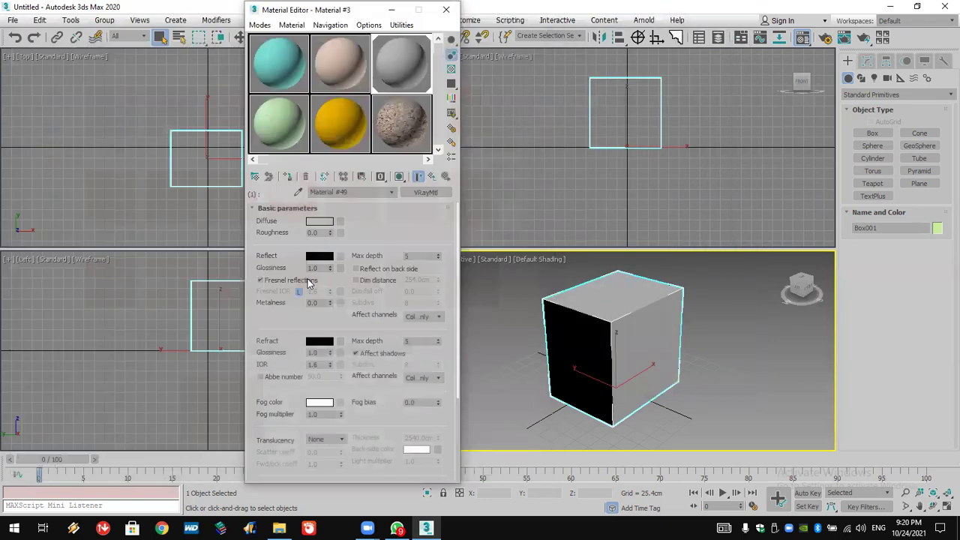
{"action": "left_click", "coordinate": [399, 177]}
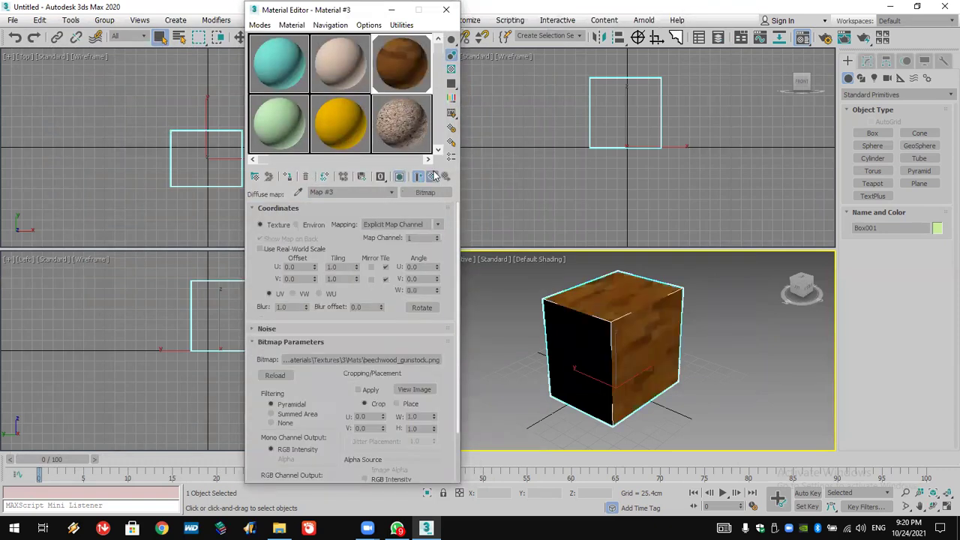
Return from the beechwood bitmap settings to its parent material
{"action": "left_click", "coordinate": [434, 176]}
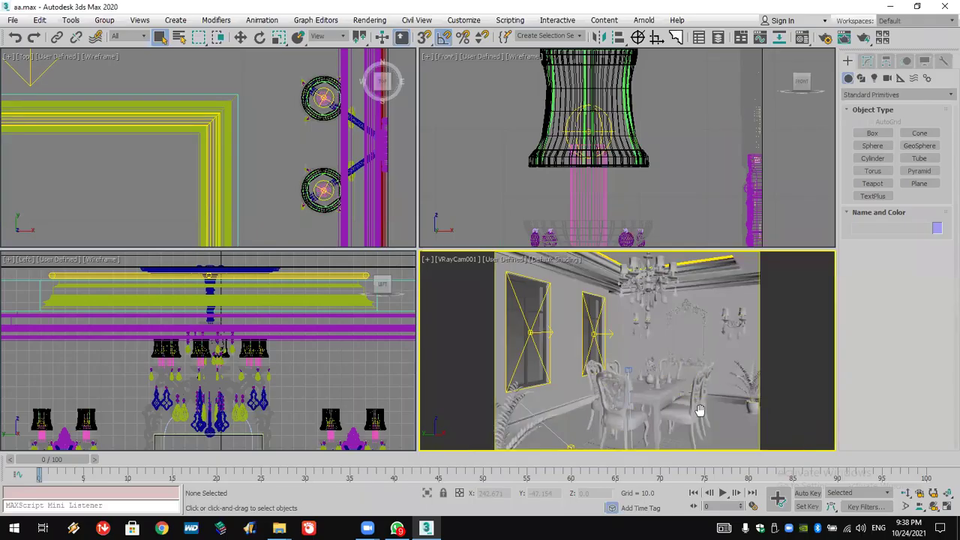
Select the floor of the dining room in the camera view of the aa.max scene
{"action": "scroll", "coordinate": [699, 410], "scroll_direction": "up", "scroll_amount": 3}
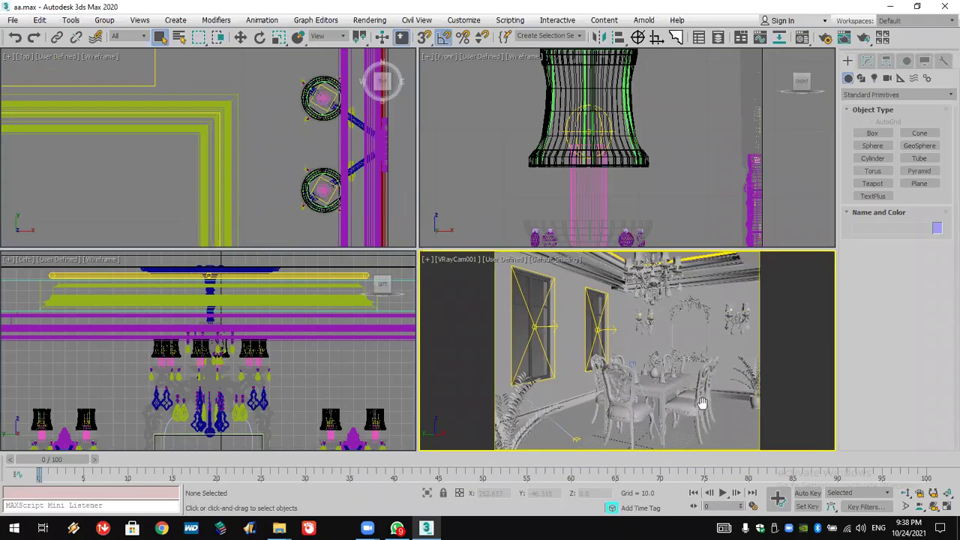
{"action": "scroll", "coordinate": [698, 410], "scroll_direction": "up", "scroll_amount": 3}
{"action": "right_click", "coordinate": [699, 411]}
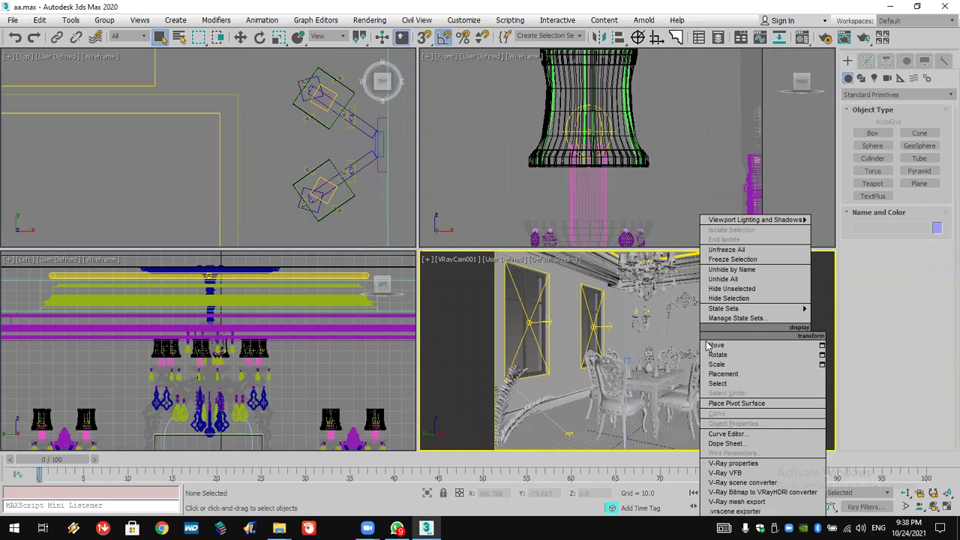
{"action": "left_click", "coordinate": [544, 436]}
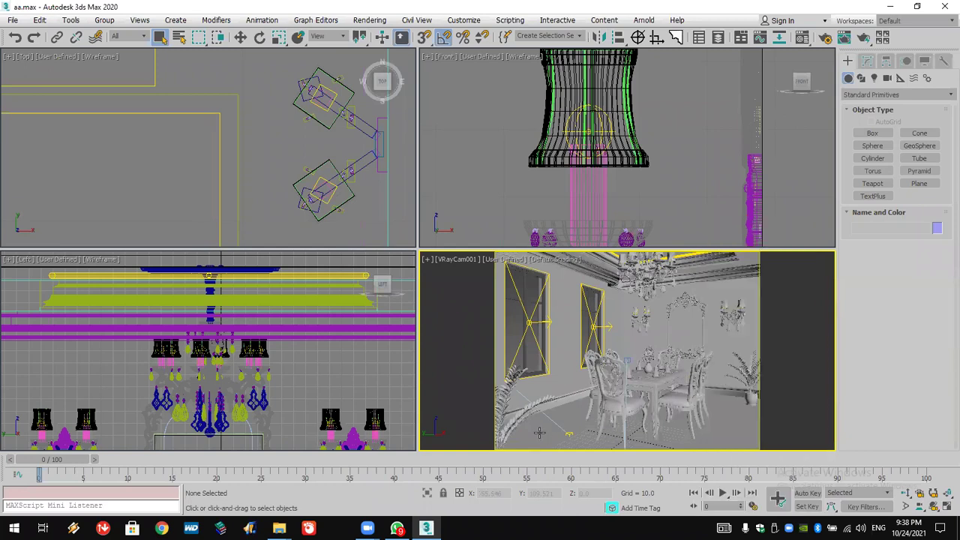
{"action": "left_click", "coordinate": [540, 433]}
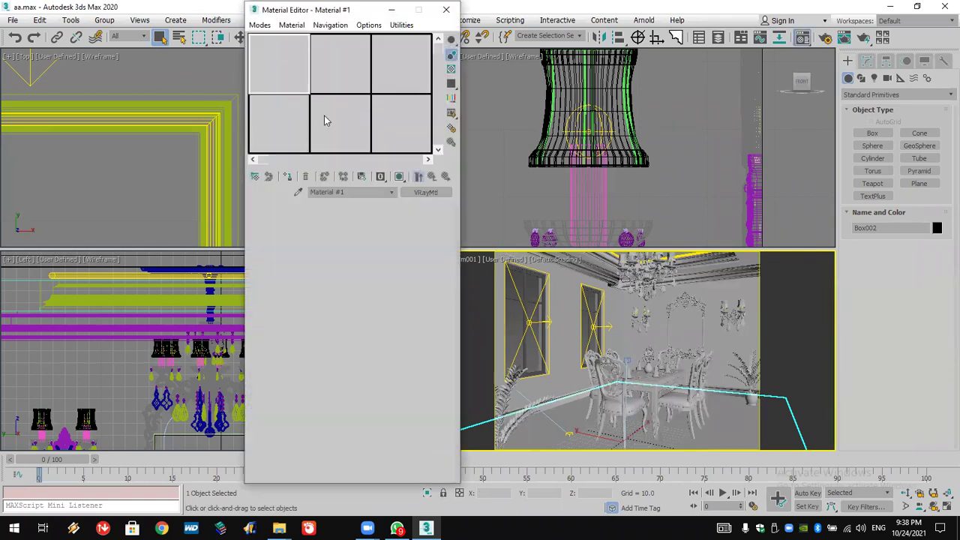
Choose the blue VRayMtl sample in the Material Editor and give its diffuse channel a Bitmap map
{"action": "left_click", "coordinate": [289, 147]}
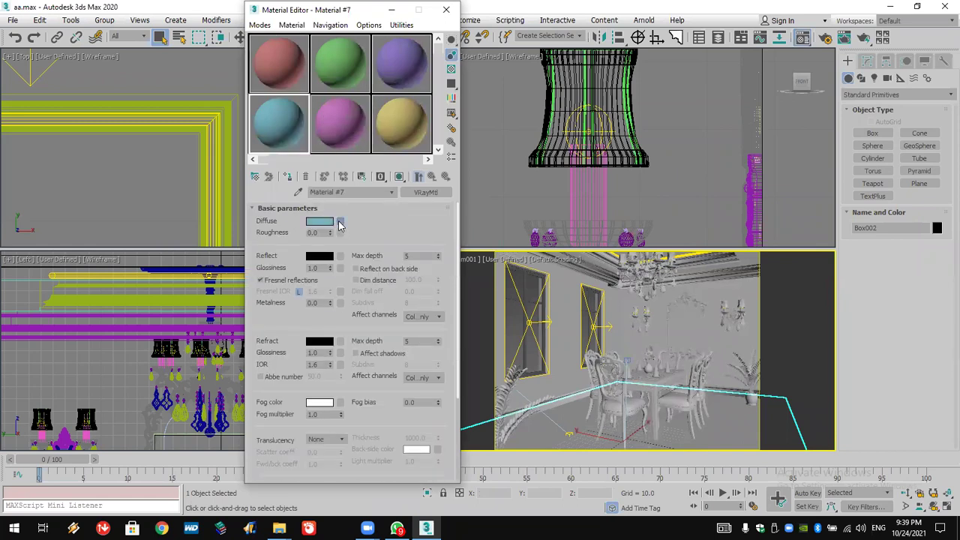
{"action": "left_click", "coordinate": [344, 221]}
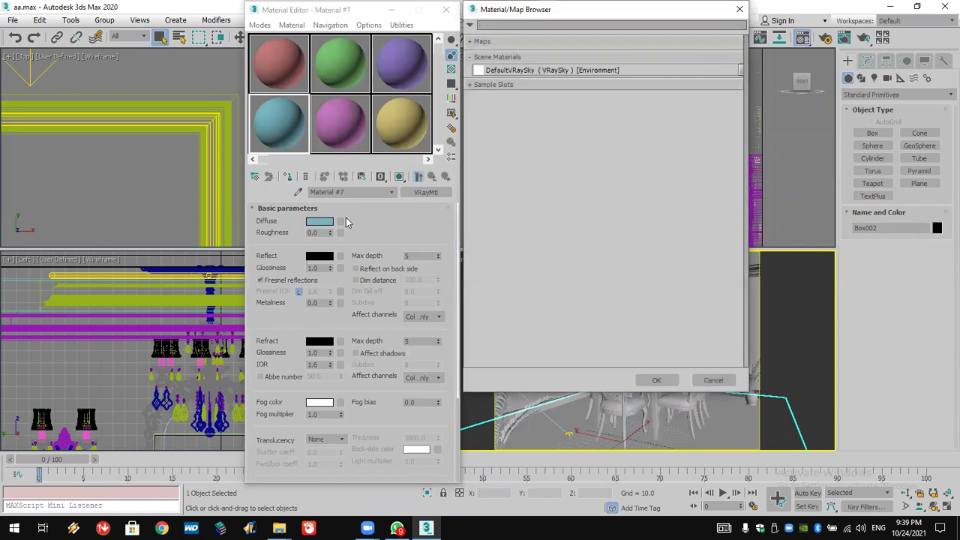
{"action": "left_click", "coordinate": [472, 43]}
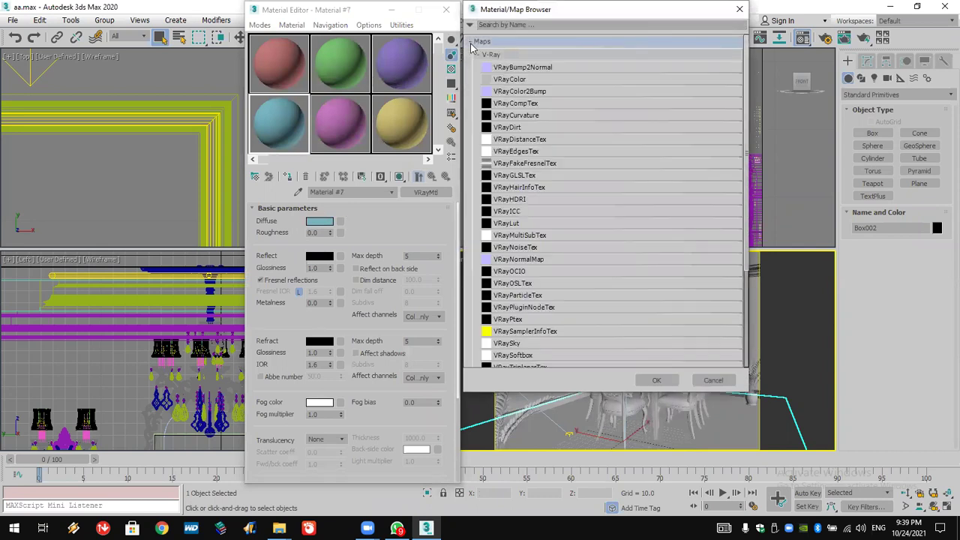
{"action": "left_click", "coordinate": [486, 55]}
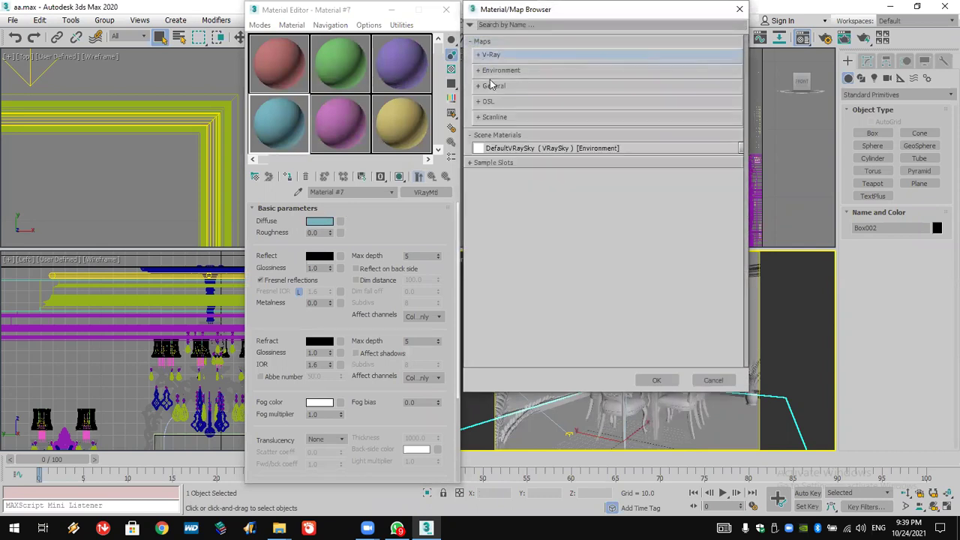
{"action": "left_click", "coordinate": [491, 87]}
{"action": "double_click", "coordinate": [515, 112]}
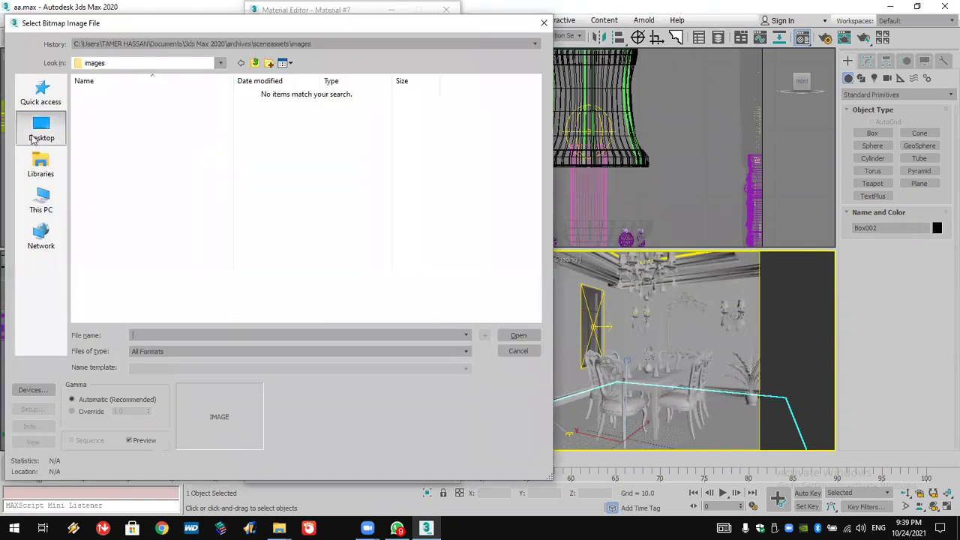
Choose the AS2_wood_10 image from the Lecture 2 Textures folder on the desktop as the bitmap file
{"action": "left_click", "coordinate": [41, 129]}
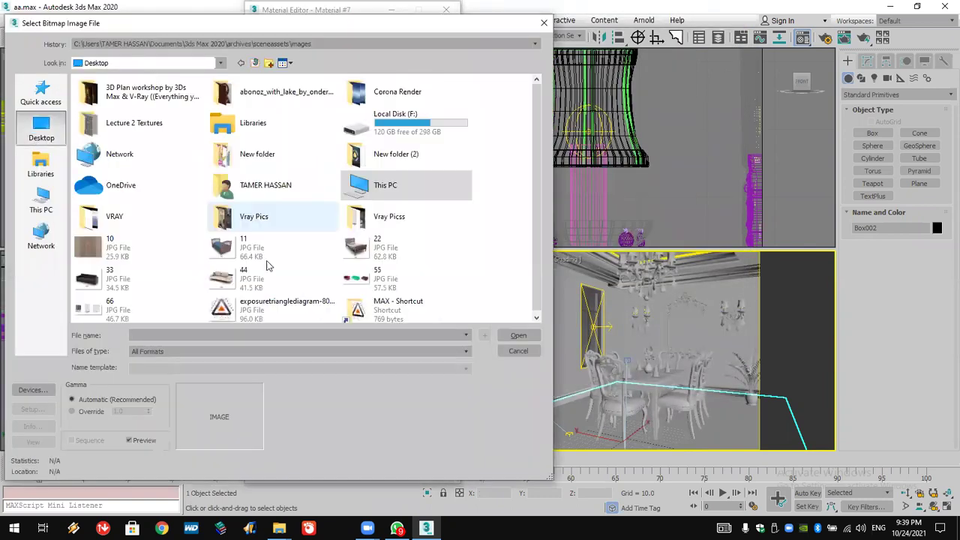
{"action": "mouse_move", "coordinate": [532, 169]}
{"action": "left_mouse_down"}
{"action": "mouse_move", "coordinate": [537, 222]}
{"action": "mouse_move", "coordinate": [535, 180]}
{"action": "left_mouse_up"}
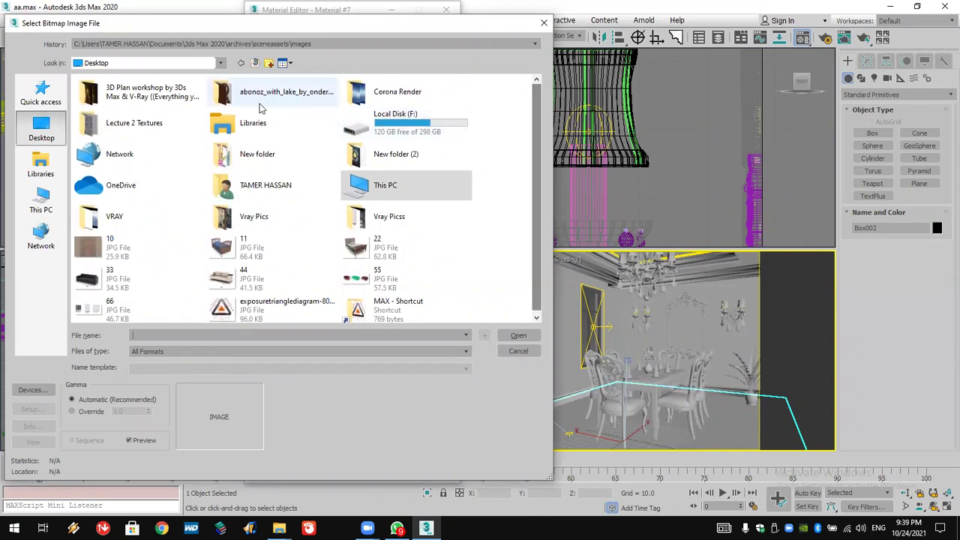
{"action": "double_click", "coordinate": [126, 126]}
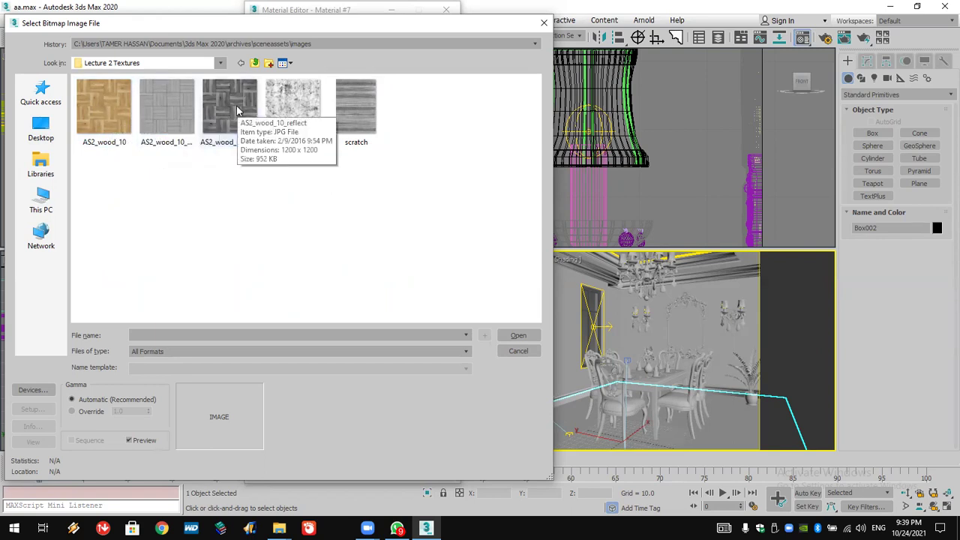
{"action": "left_click", "coordinate": [100, 107]}
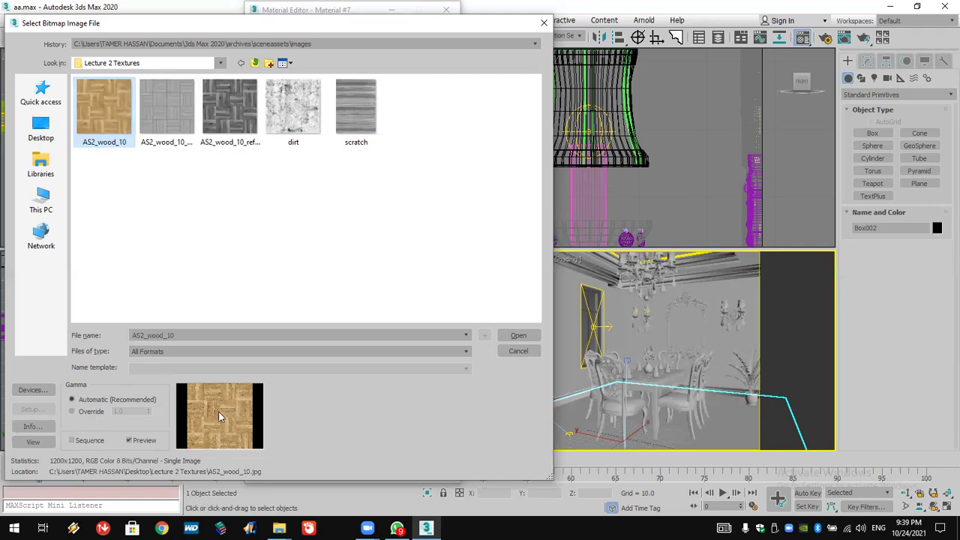
Override the wood image's gamma with about 4.1 and load it as the diffuse bitmap
{"action": "left_click", "coordinate": [84, 412]}
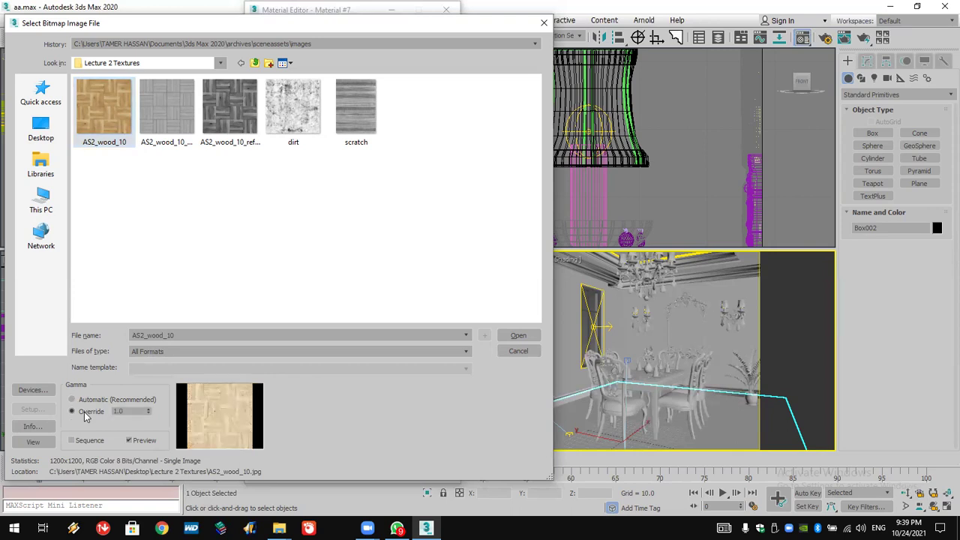
{"action": "left_click_drag", "start_coordinate": [150, 391], "coordinate": [251, 28]}
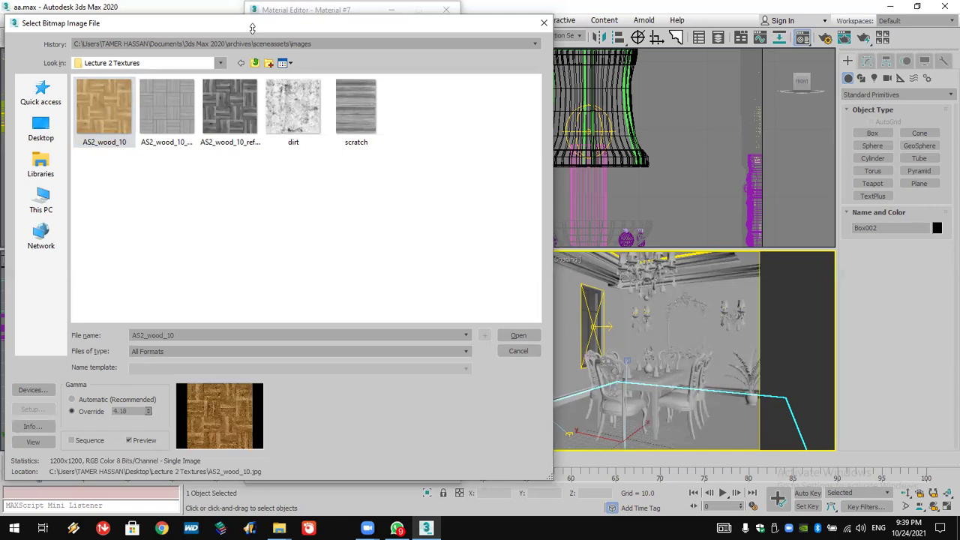
{"action": "left_click", "coordinate": [517, 335]}
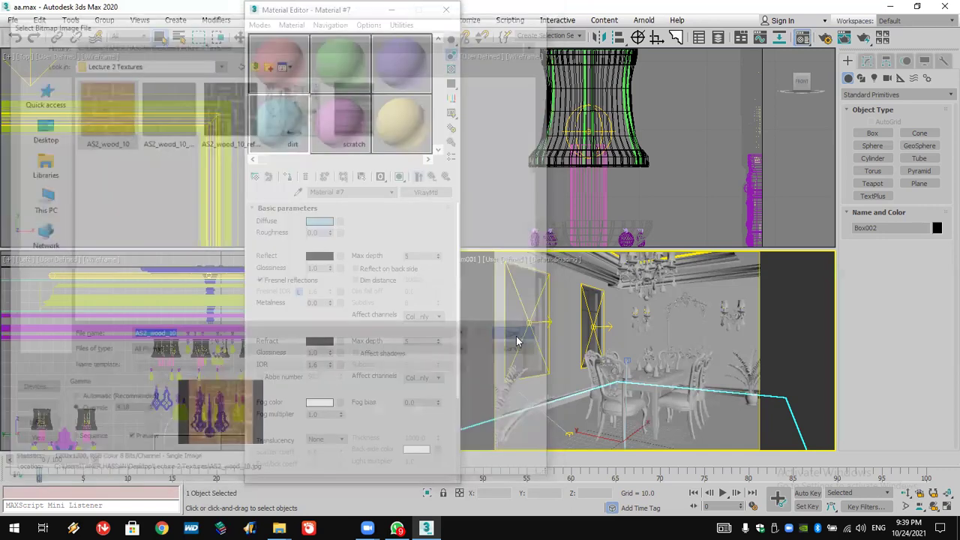
Assign Material #7 with the AS2_wood_10 texture to the selected floor box and show the texture in the viewport
{"action": "left_click", "coordinate": [287, 177]}
{"action": "left_click", "coordinate": [398, 178]}
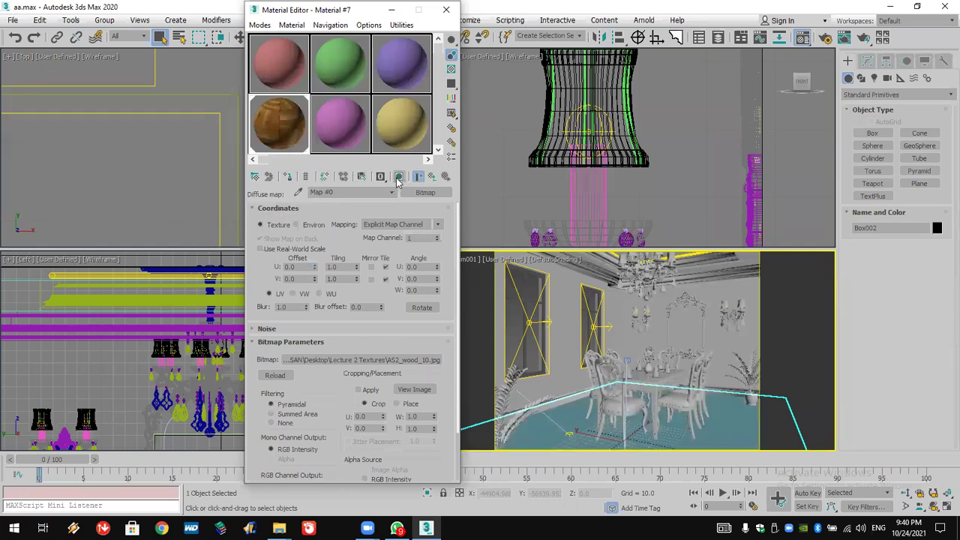
{"action": "left_click", "coordinate": [659, 395]}
{"action": "left_click", "coordinate": [616, 433]}
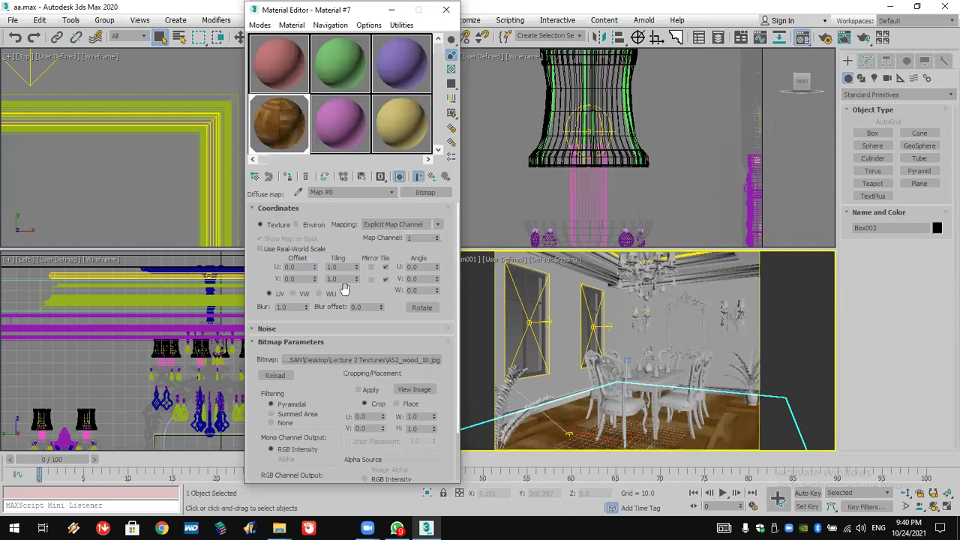
Set the diffuse wood map's U and V tiling to 3
{"action": "double_click", "coordinate": [339, 268]}
{"action": "type", "text": "3"}
{"action": "double_click", "coordinate": [335, 279]}
{"action": "type", "text": "3"}
{"action": "key", "text": "Return"}
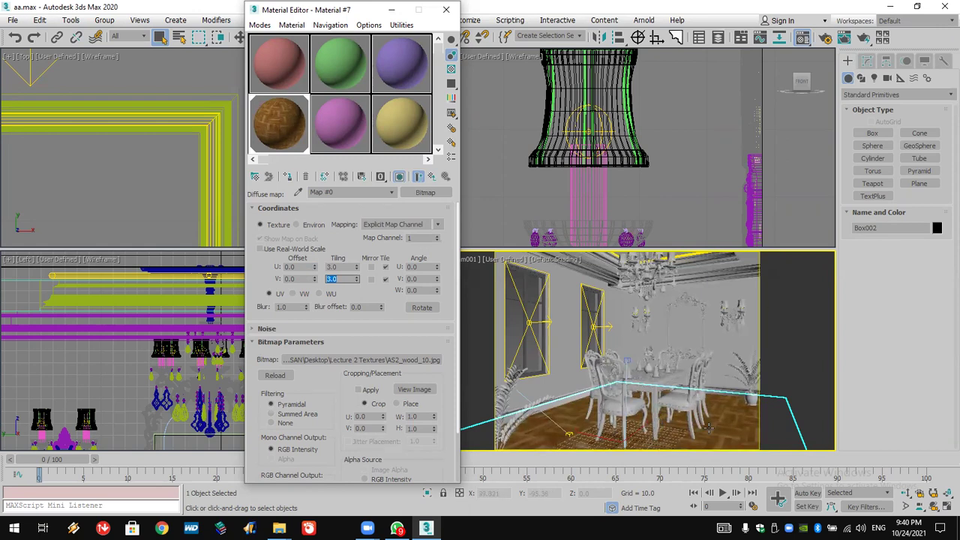
Open an enlarged preview of the wood material sample and set the diffuse map's V tiling to 2
{"action": "left_click", "coordinate": [261, 137]}
{"action": "double_click", "coordinate": [262, 139]}
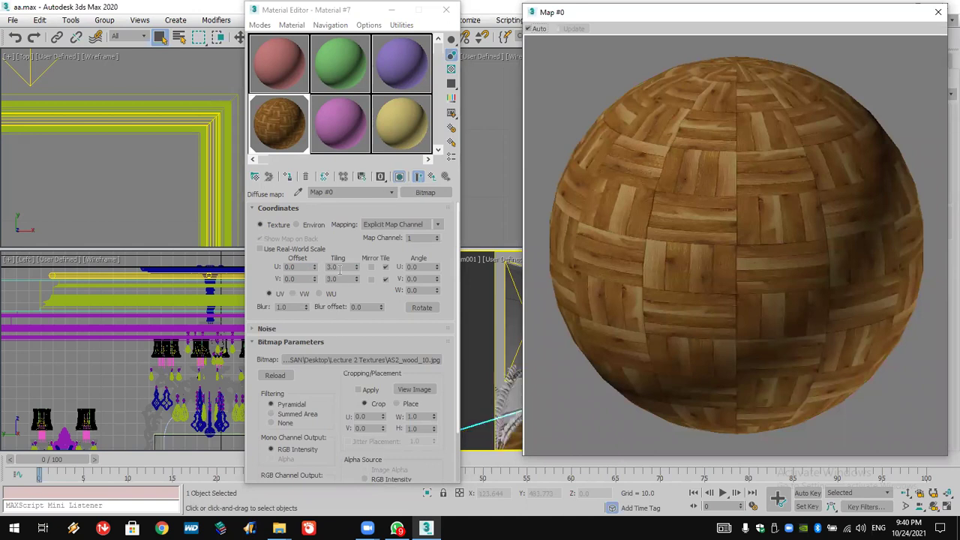
{"action": "left_click", "coordinate": [334, 268]}
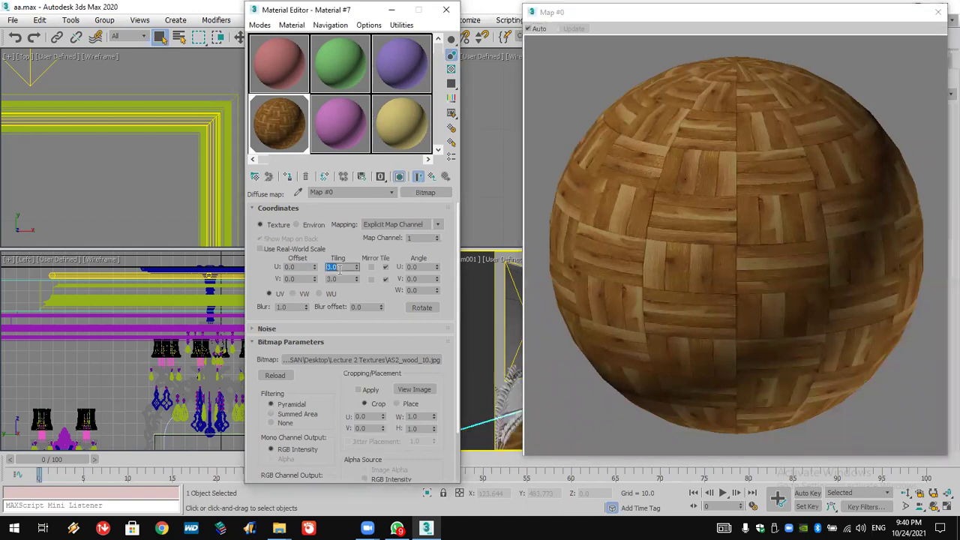
{"action": "left_click", "coordinate": [346, 279]}
{"action": "type", "text": "2"}
{"action": "key", "text": "Return"}
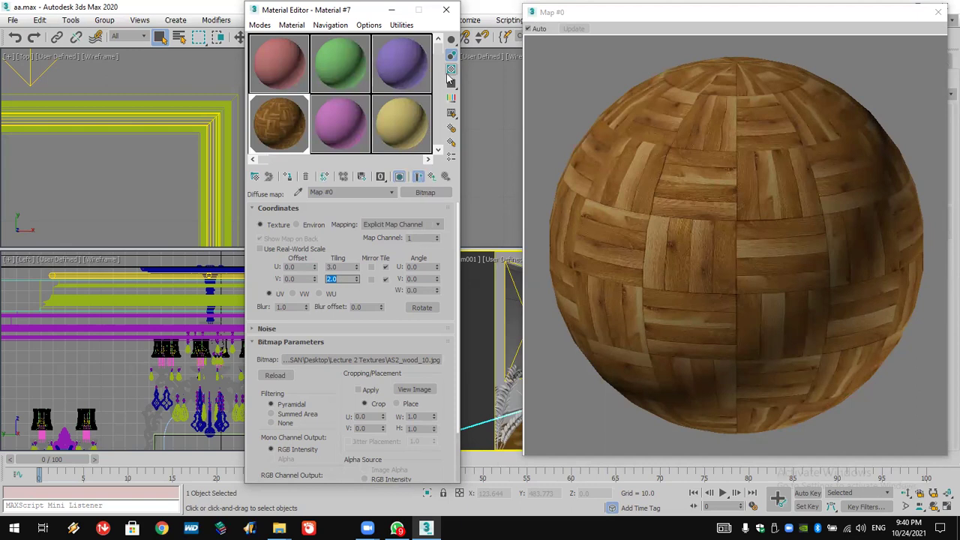
Preview the wood material on a box sample and set the diffuse map's U tiling to 2
{"action": "left_click_drag", "start_coordinate": [450, 42], "coordinate": [493, 43]}
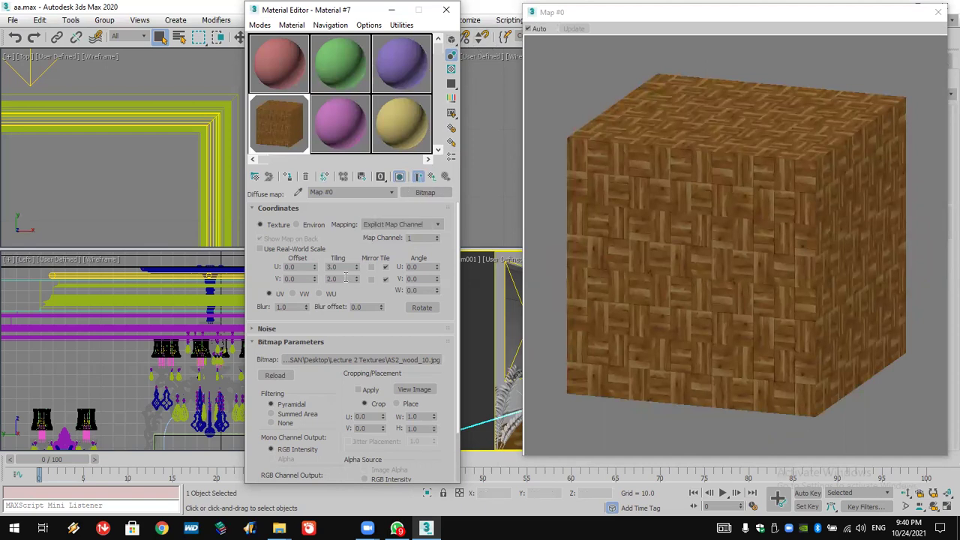
{"action": "double_click", "coordinate": [344, 267]}
{"action": "type", "text": "2"}
{"action": "key", "text": "Return"}
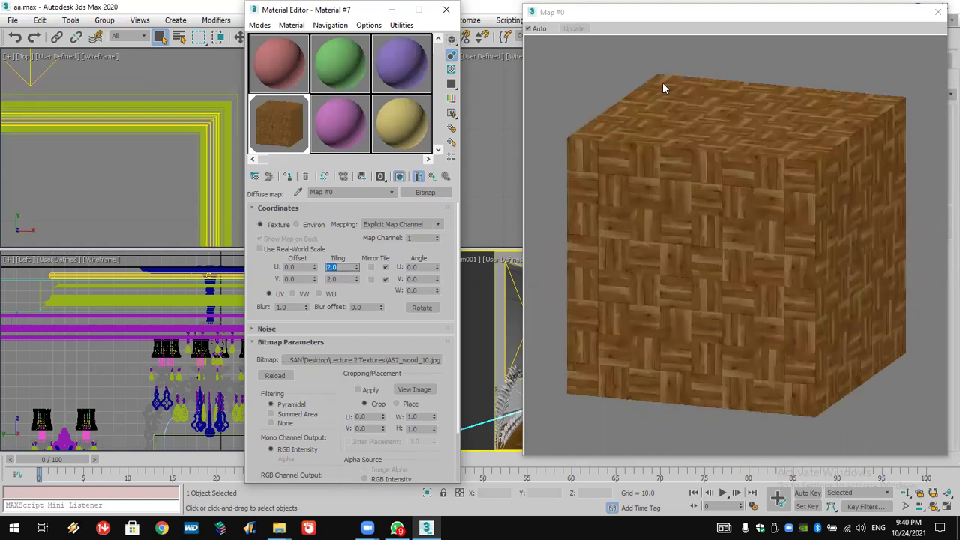
Switch the material sample back to a sphere and reopen its enlarged preview
{"action": "left_click", "coordinate": [463, 44]}
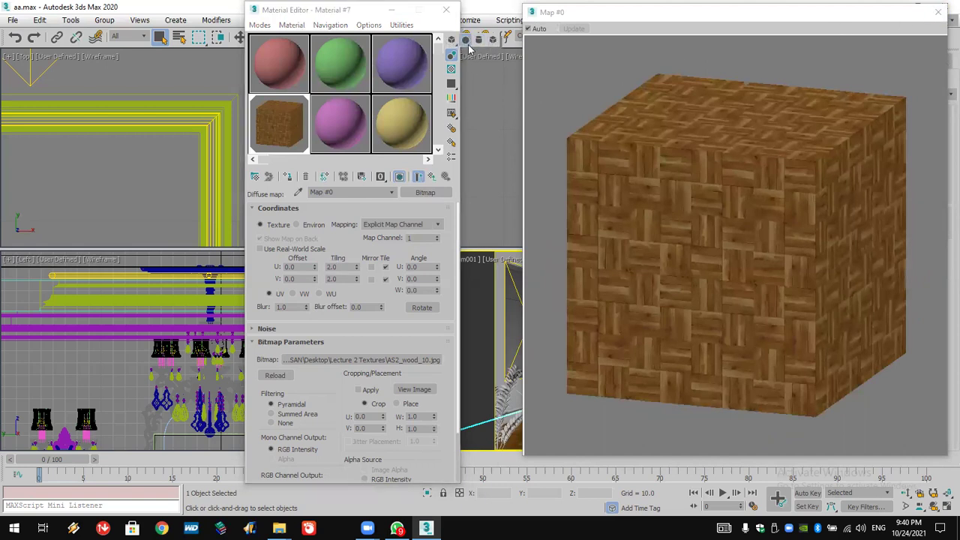
{"action": "left_click", "coordinate": [451, 39]}
{"action": "left_click", "coordinate": [934, 13]}
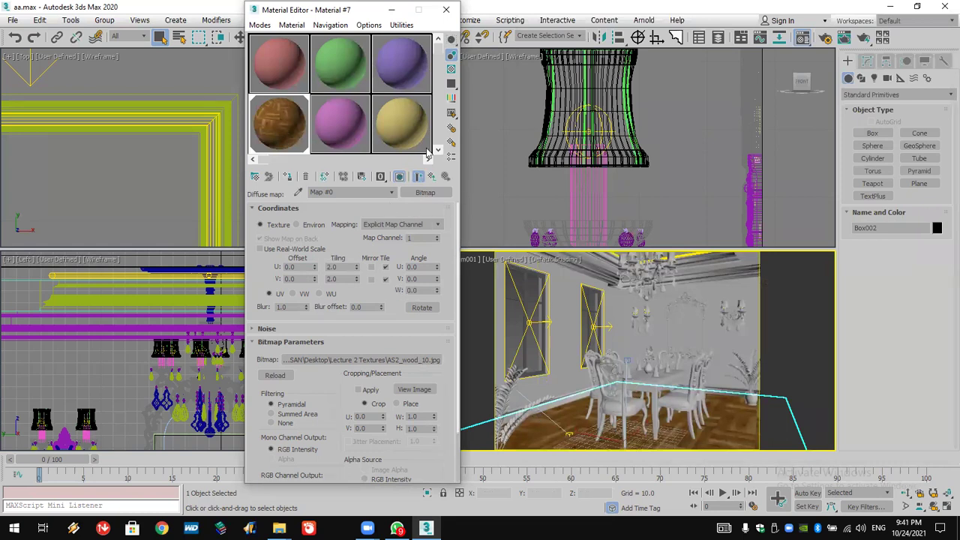
{"action": "double_click", "coordinate": [278, 120]}
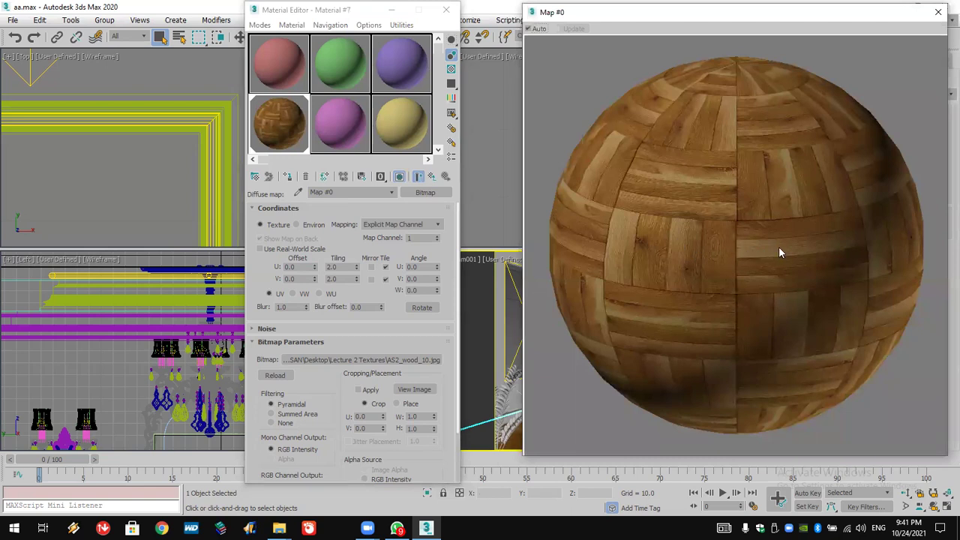
Return to Material #7's maps and choose a Bitmap for the Bump slot
{"action": "left_click", "coordinate": [429, 177]}
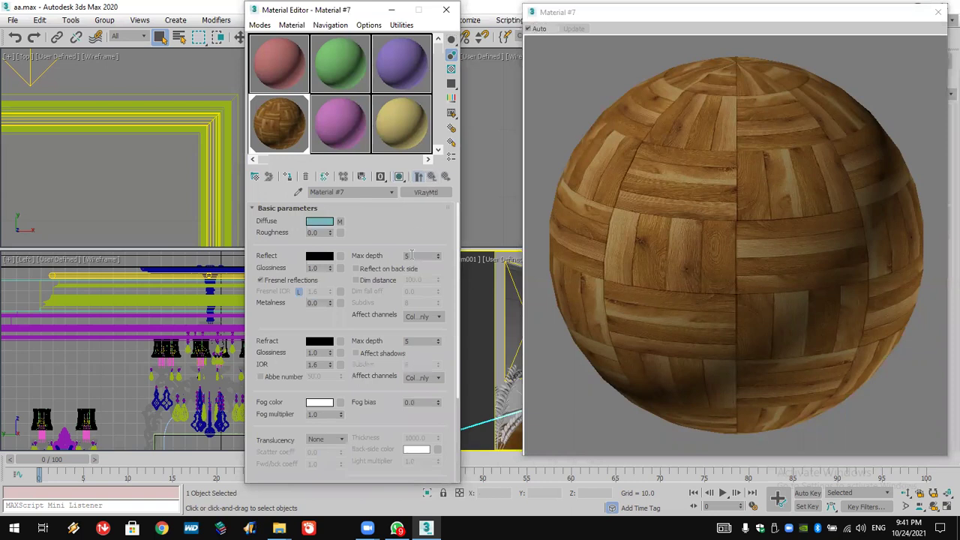
{"action": "scroll", "coordinate": [385, 422], "scroll_direction": "down", "scroll_amount": 4}
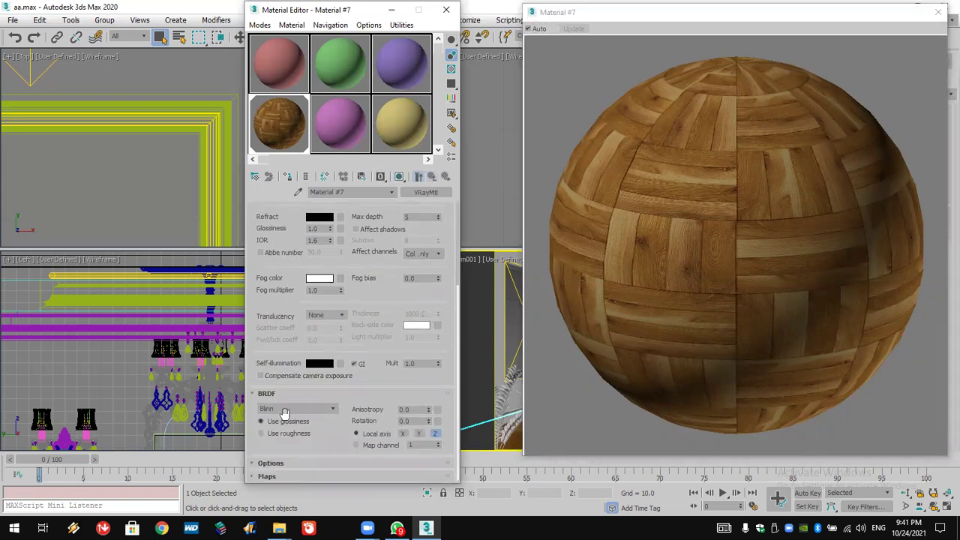
{"action": "left_click", "coordinate": [298, 478]}
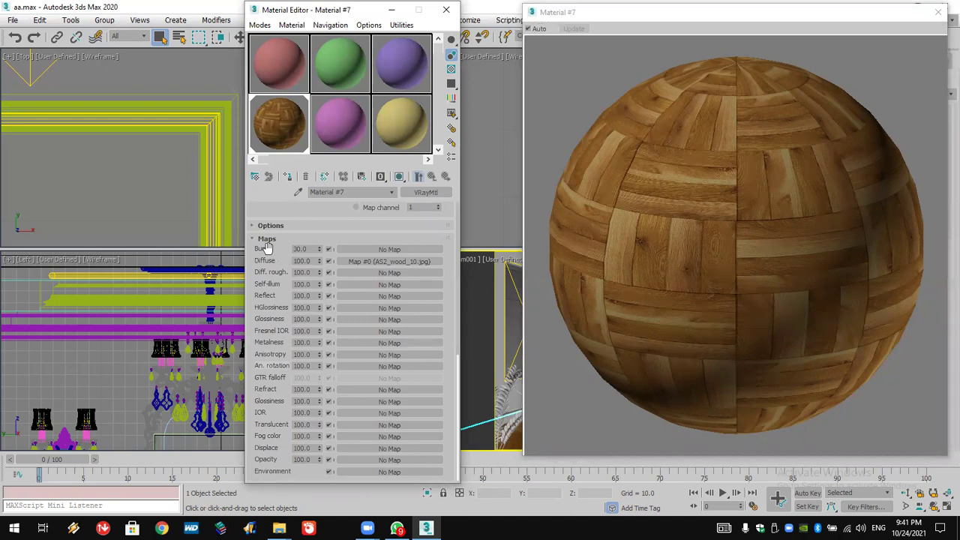
{"action": "double_click", "coordinate": [309, 250]}
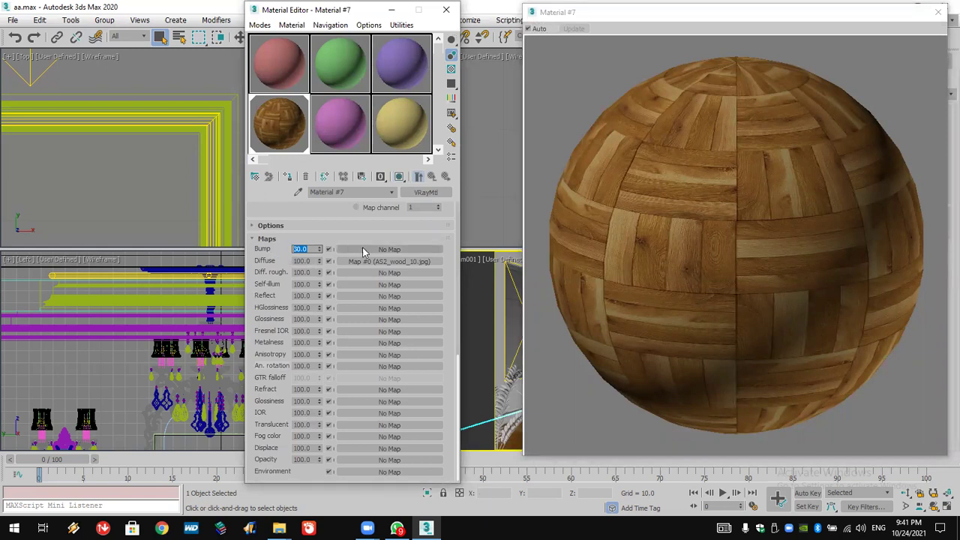
{"action": "type", "text": "10"}
{"action": "left_click", "coordinate": [373, 249]}
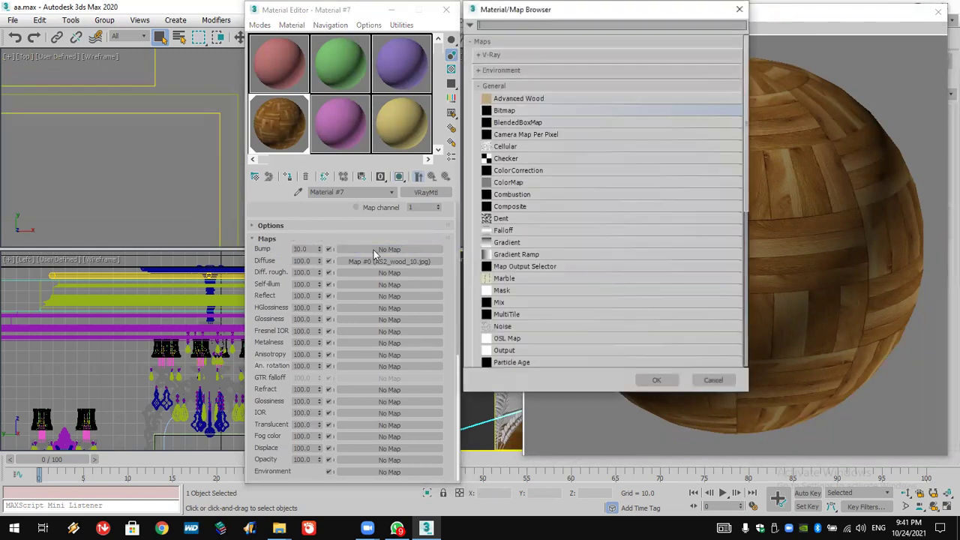
{"action": "double_click", "coordinate": [538, 111]}
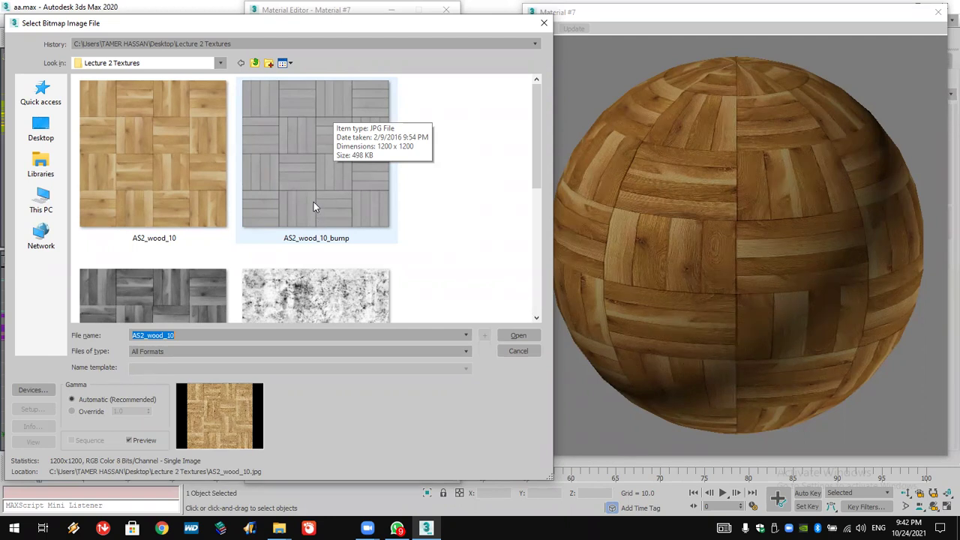
Examine the AS2_wood_10_bump image up close in the Photos viewer, and close it
{"action": "left_click", "coordinate": [302, 128]}
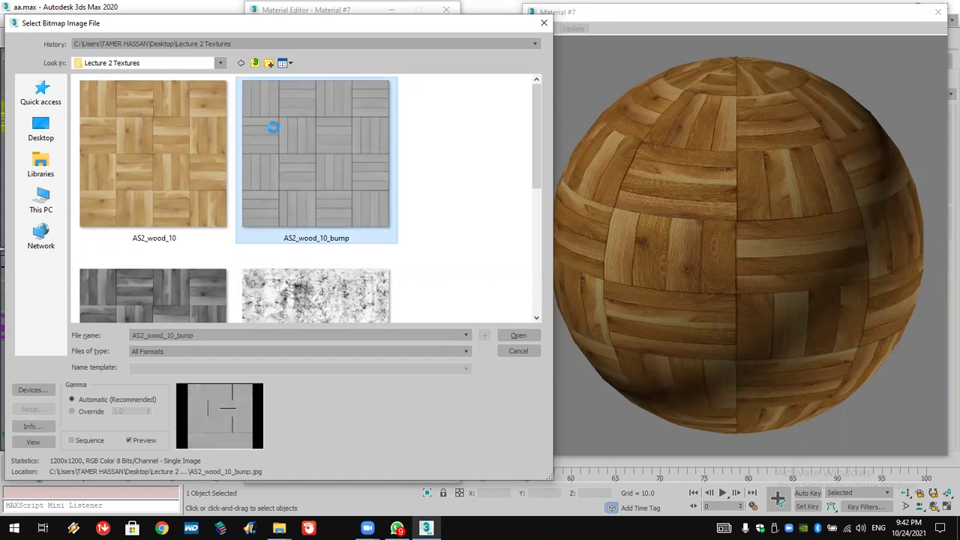
{"action": "right_click", "coordinate": [302, 121]}
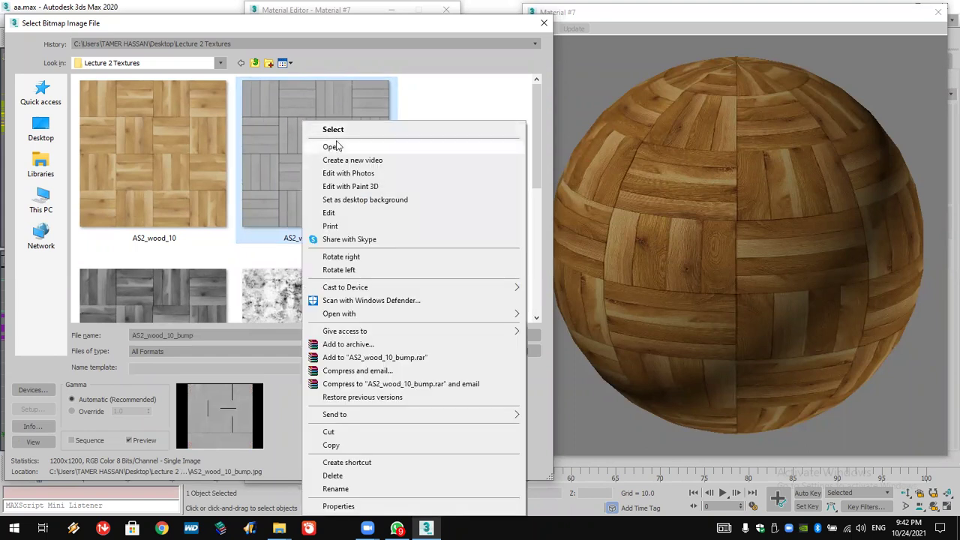
{"action": "left_click", "coordinate": [336, 146]}
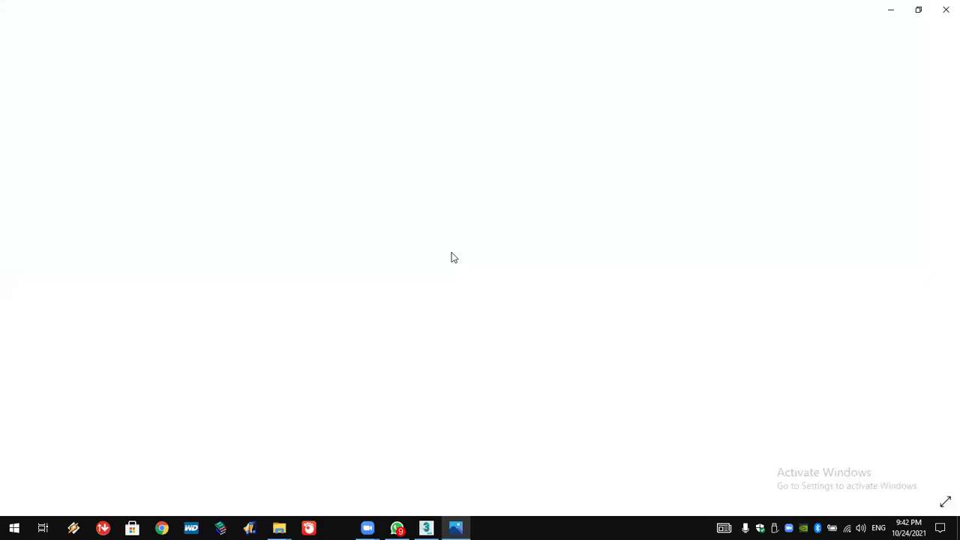
{"action": "scroll", "coordinate": [486, 253], "scroll_direction": "up", "scroll_amount": 1}
{"action": "scroll", "coordinate": [485, 254], "scroll_direction": "up", "scroll_amount": 3}
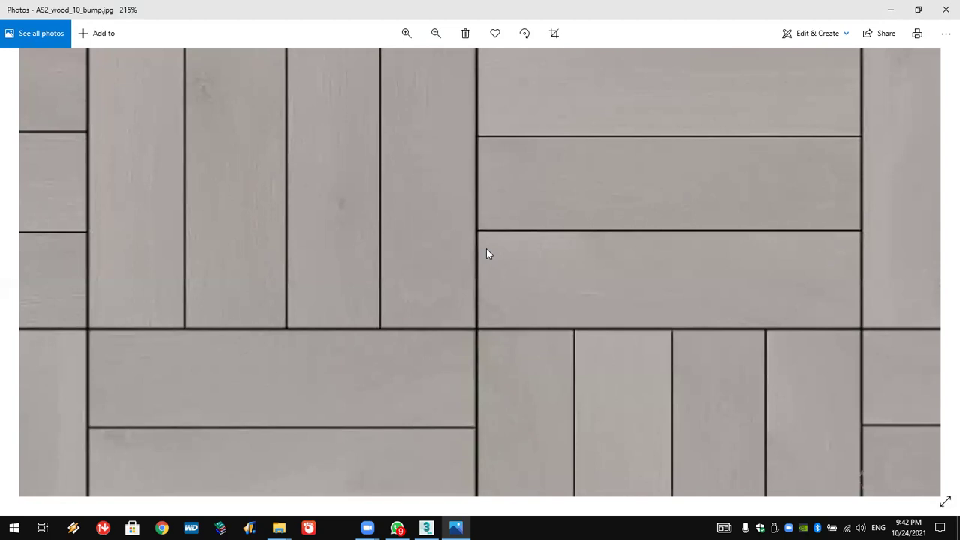
{"action": "left_click", "coordinate": [946, 10]}
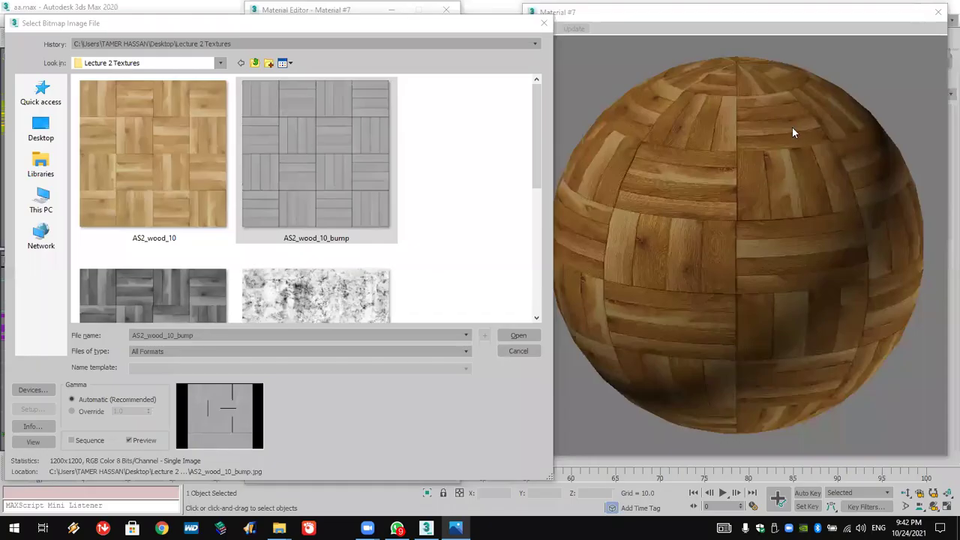
Load AS2_wood_10_bump as the bump map and set its U and V tiling to 2
{"action": "double_click", "coordinate": [308, 158]}
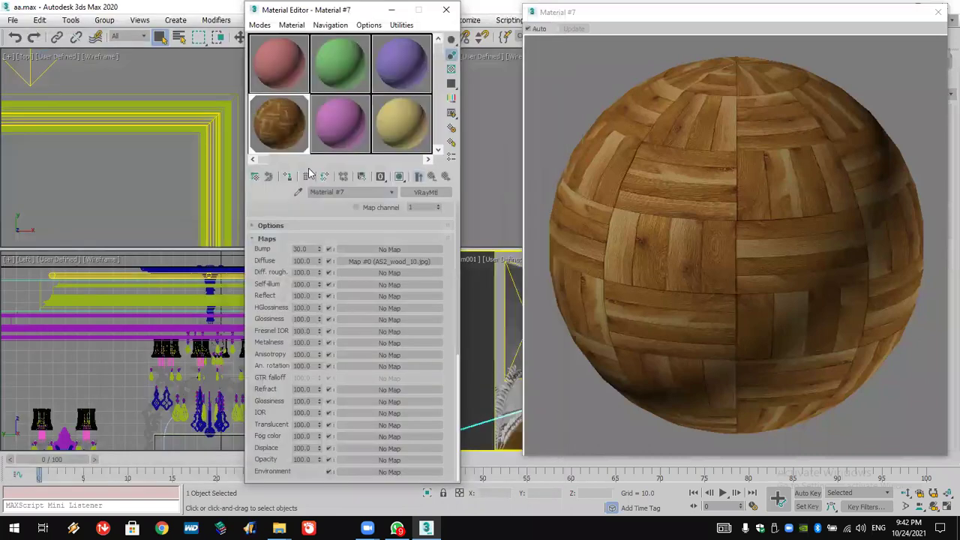
{"action": "scroll", "coordinate": [262, 239], "scroll_direction": "up", "scroll_amount": 3}
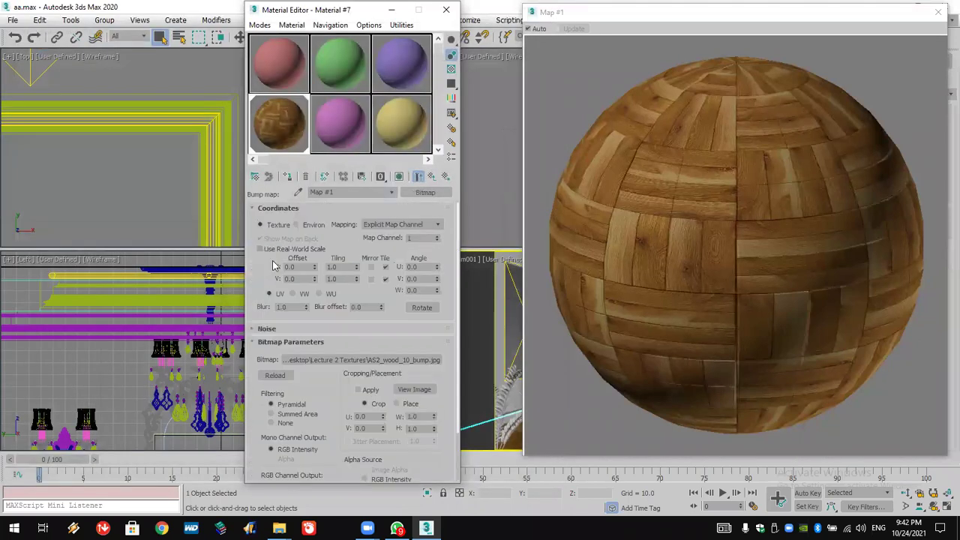
{"action": "double_click", "coordinate": [343, 267]}
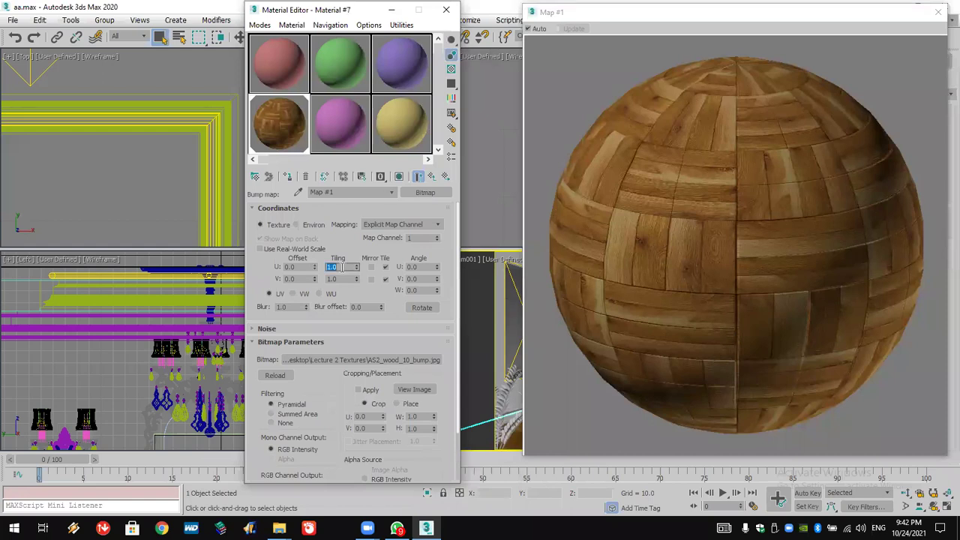
{"action": "type", "text": "2"}
{"action": "left_click", "coordinate": [339, 278]}
{"action": "double_click", "coordinate": [340, 278]}
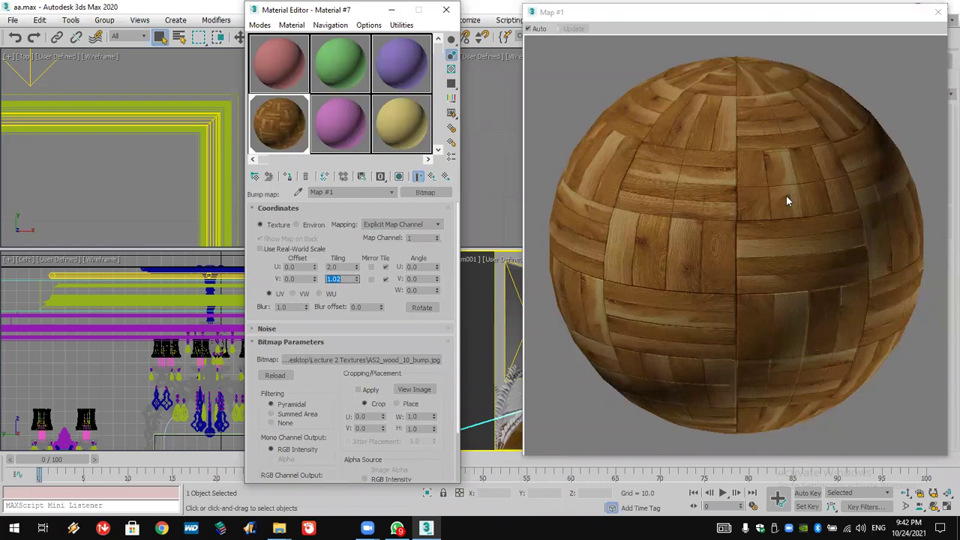
{"action": "type", "text": "2"}
{"action": "key", "text": "Return"}
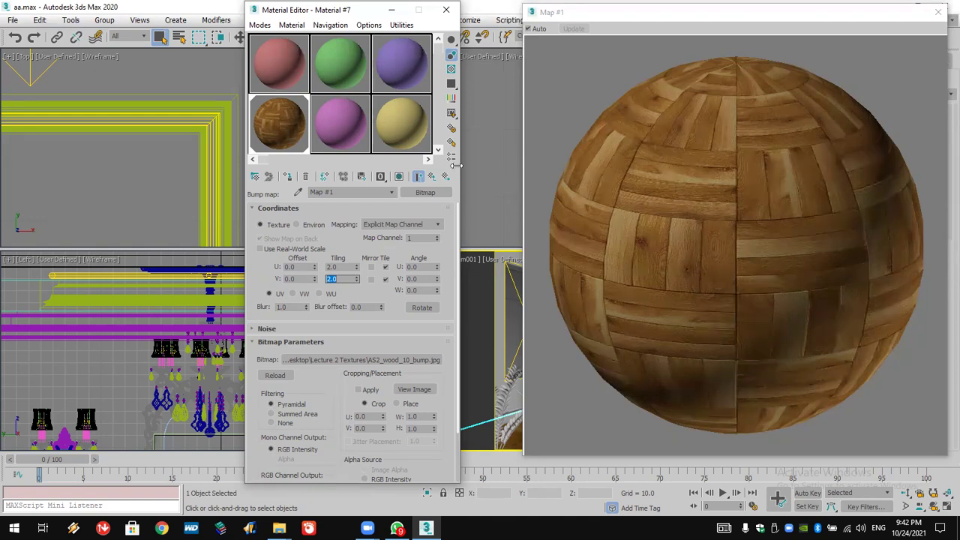
Test an exaggerated bump amount of 926 on the parent material and set it to 60
{"action": "left_click", "coordinate": [432, 177]}
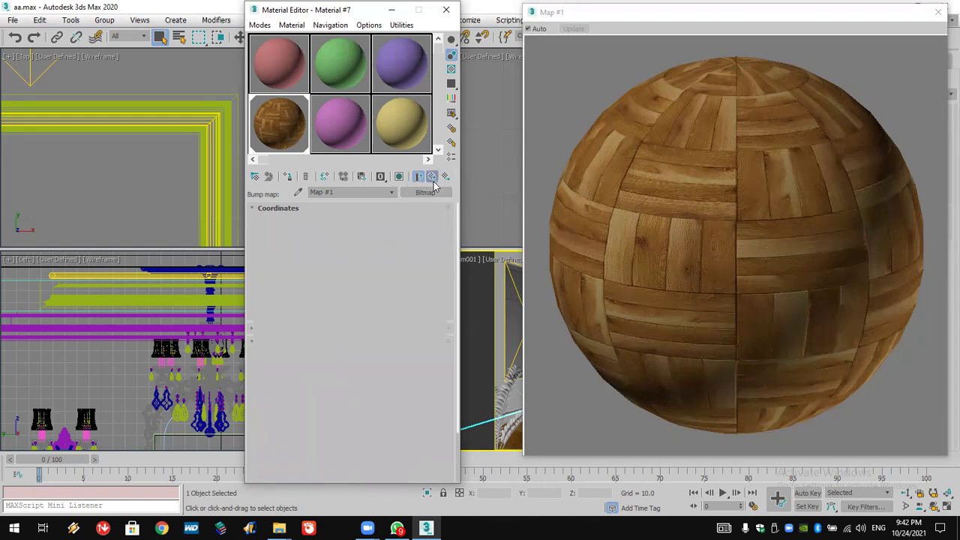
{"action": "scroll", "coordinate": [368, 409], "scroll_direction": "down", "scroll_amount": 10}
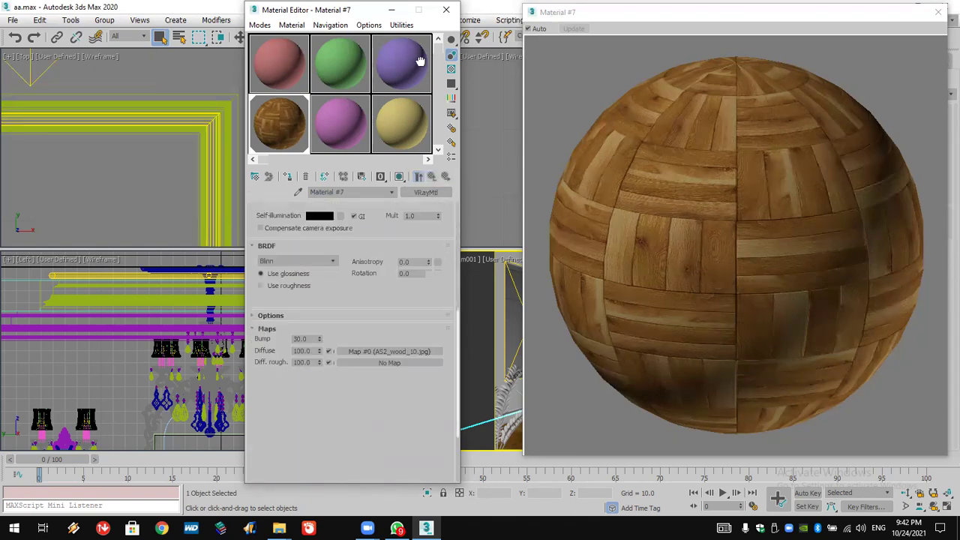
{"action": "left_click_drag", "start_coordinate": [318, 249], "coordinate": [319, 188]}
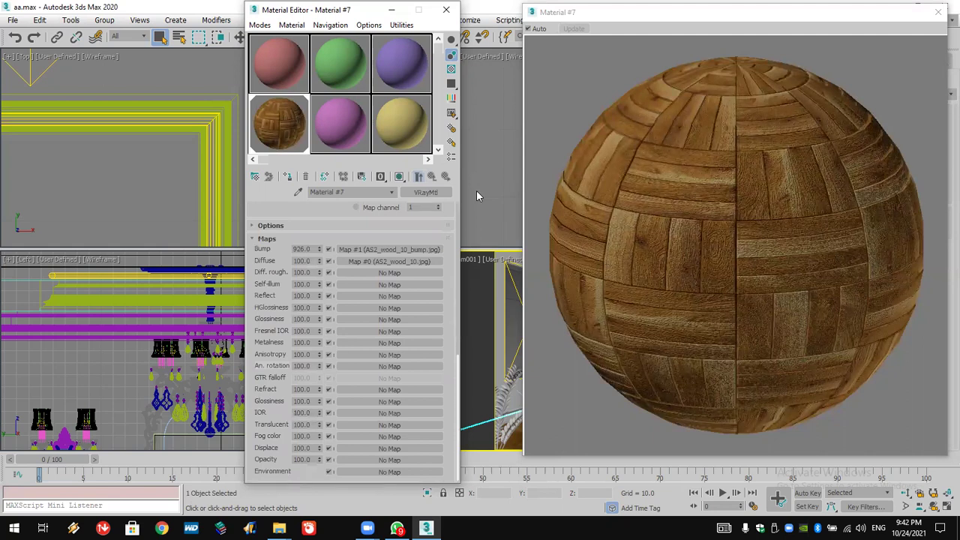
{"action": "double_click", "coordinate": [301, 249]}
{"action": "left_click_drag", "start_coordinate": [299, 249], "coordinate": [307, 252]}
{"action": "type", "text": "60"}
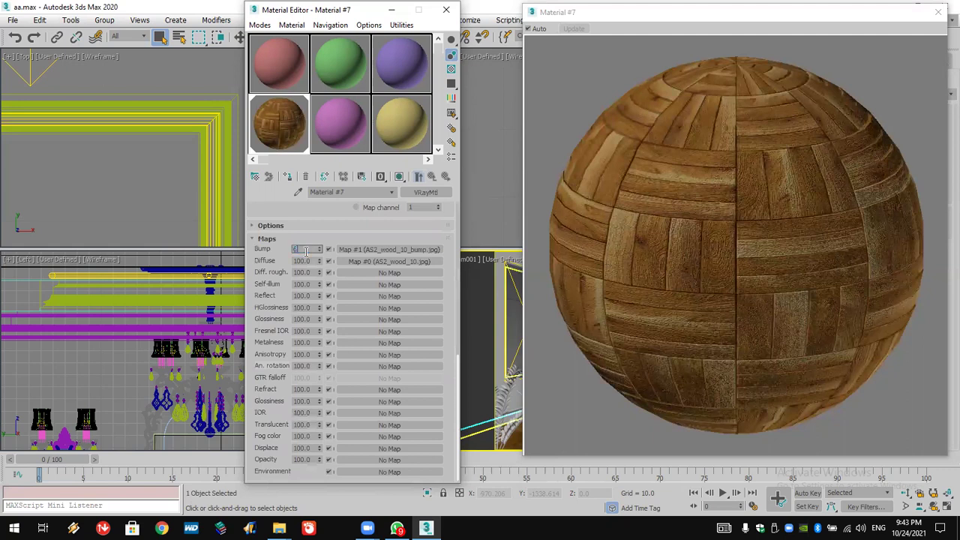
{"action": "key", "text": "Return"}
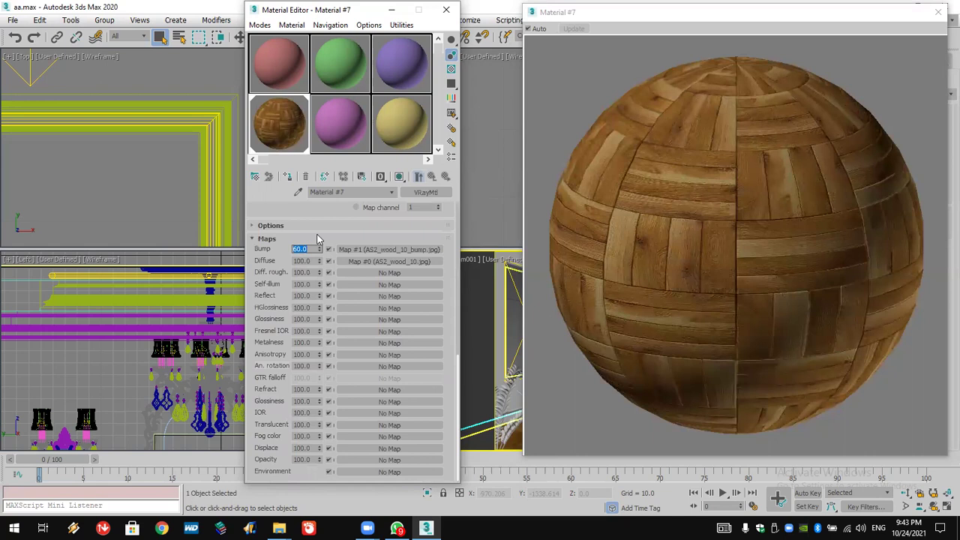
Try a bump amount of -60 and restore it to 60
{"action": "type", "text": "1"}
{"action": "key", "text": "Return"}
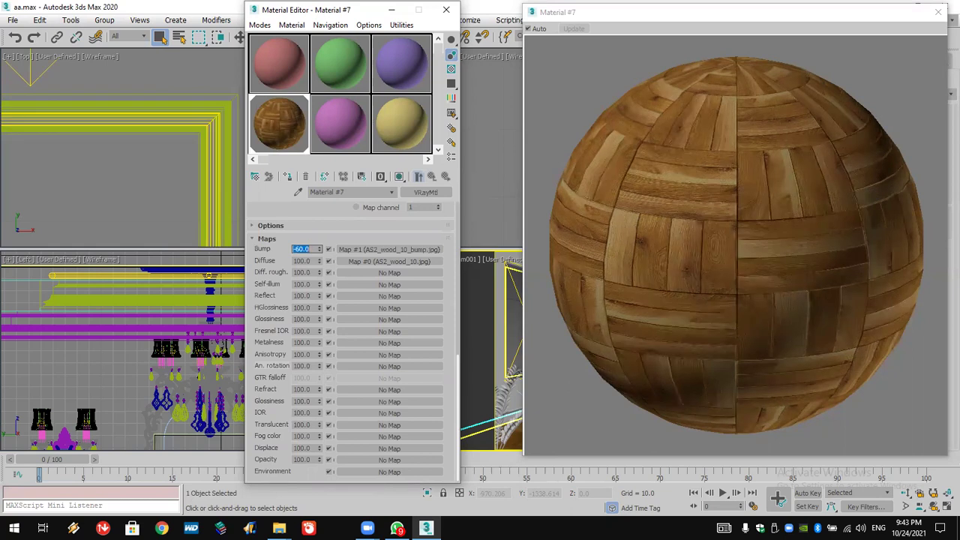
{"action": "type", "text": "60"}
{"action": "key", "text": "Return"}
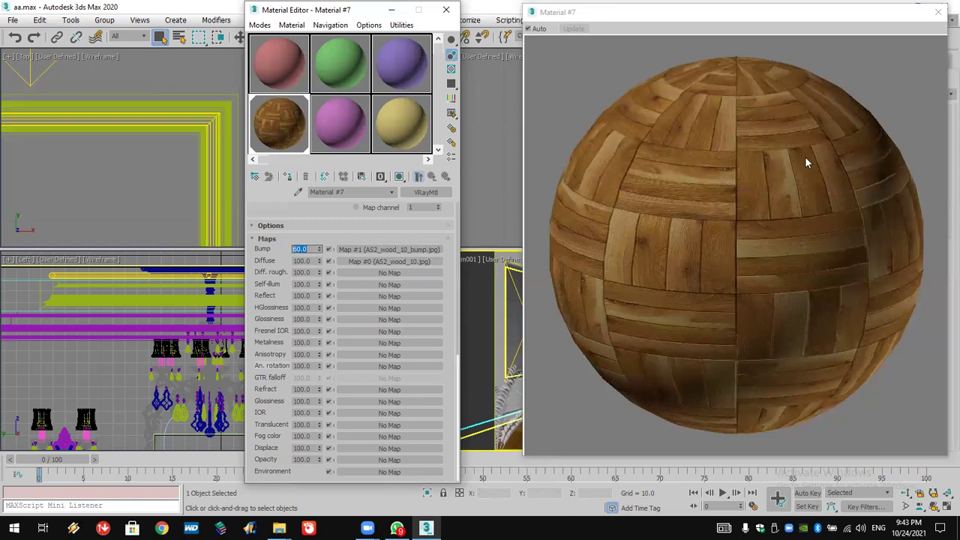
{"action": "left_click", "coordinate": [260, 197]}
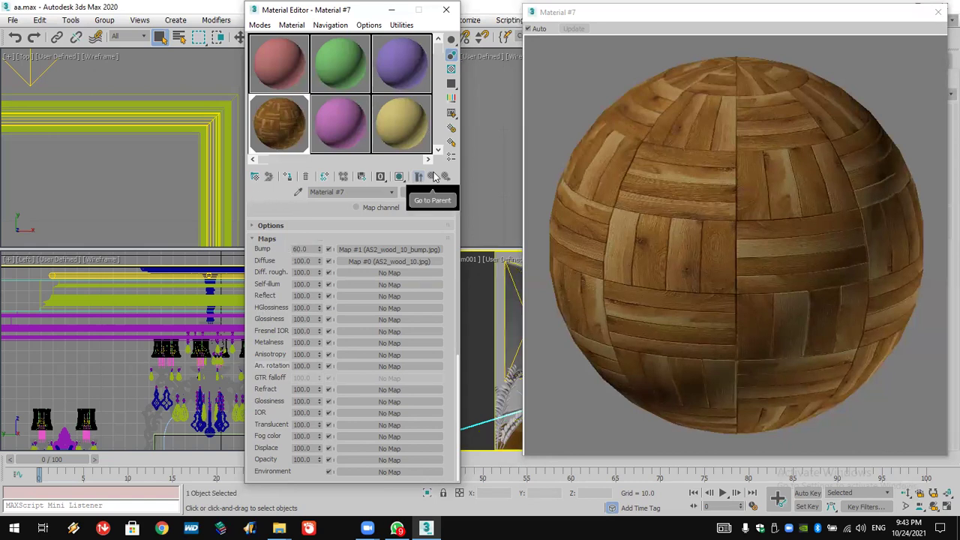
Set the parquet material's reflection colour to a grey with red, green and blue at 92
{"action": "left_click", "coordinate": [263, 239]}
{"action": "scroll", "coordinate": [270, 228], "scroll_direction": "up", "scroll_amount": 3}
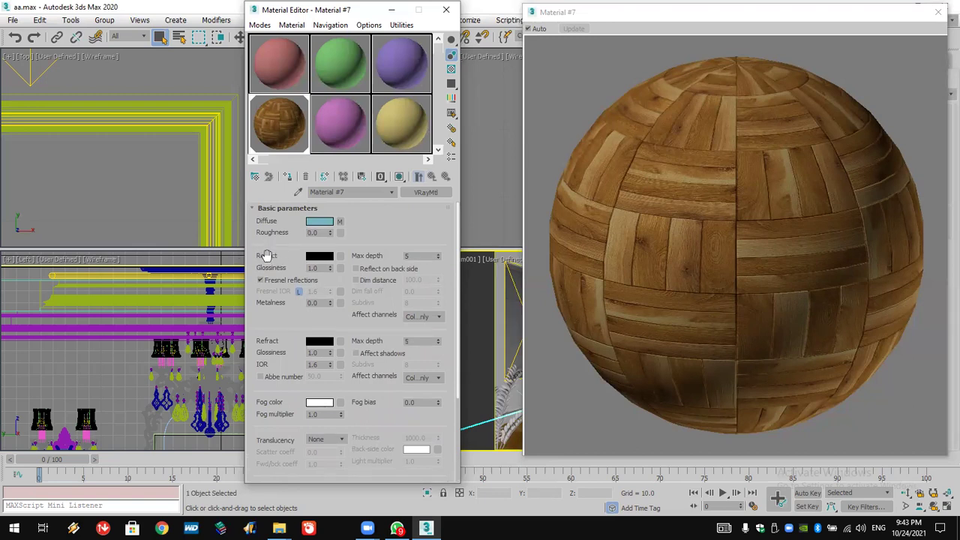
{"action": "left_click", "coordinate": [327, 259]}
{"action": "left_click", "coordinate": [350, 111]}
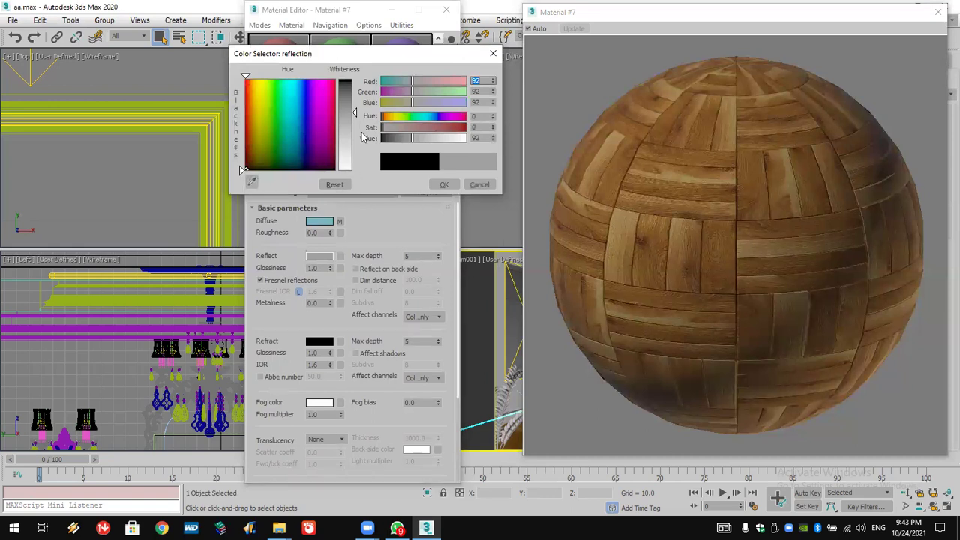
{"action": "left_click", "coordinate": [444, 184]}
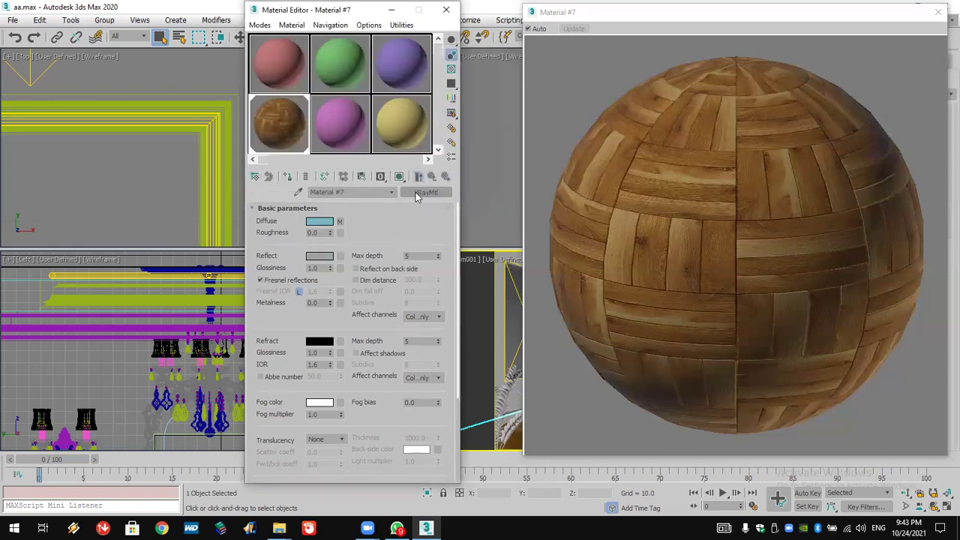
Try reflection glossiness values of 0.7, 0 and 0.9 on the parquet material
{"action": "double_click", "coordinate": [317, 268]}
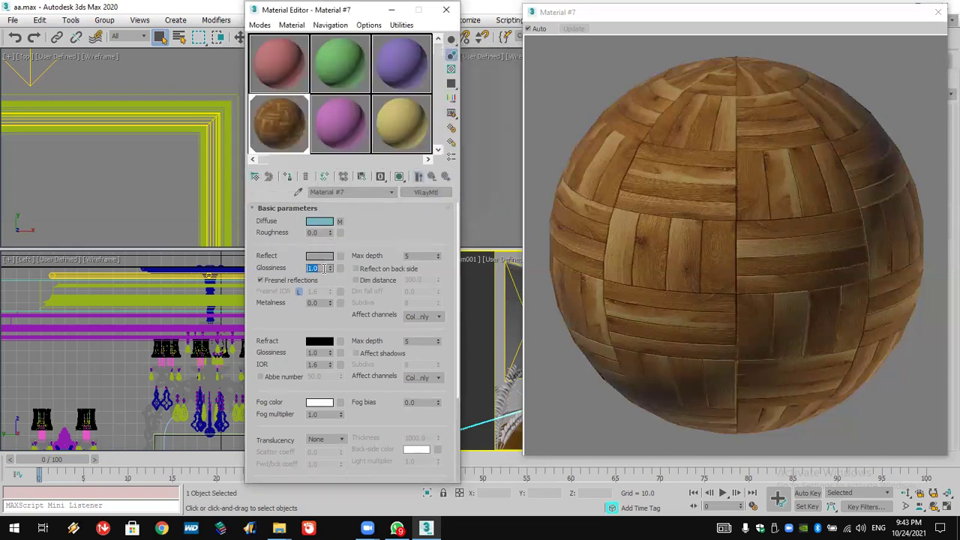
{"action": "key", "text": "BackSpace"}
{"action": "type", "text": ".7"}
{"action": "key", "text": "Return"}
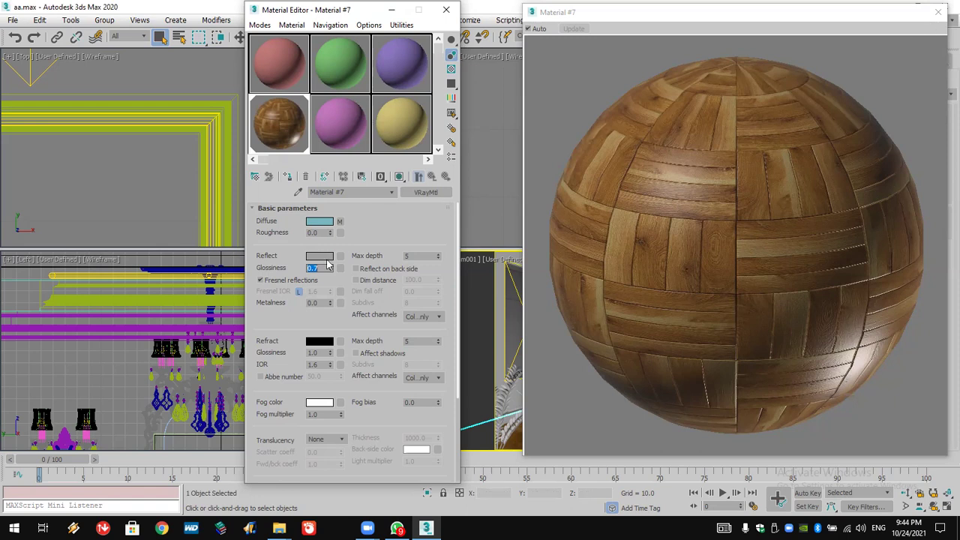
{"action": "double_click", "coordinate": [318, 270]}
{"action": "key", "text": "BackSpace"}
{"action": "key", "text": "Return"}
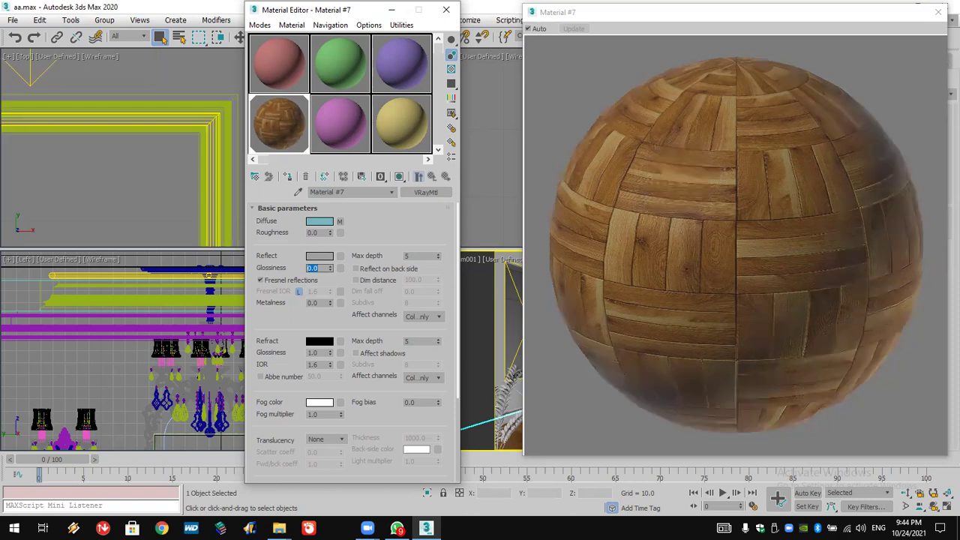
{"action": "key", "text": "BackSpace"}
{"action": "type", "text": "0.9"}
{"action": "key", "text": "Return"}
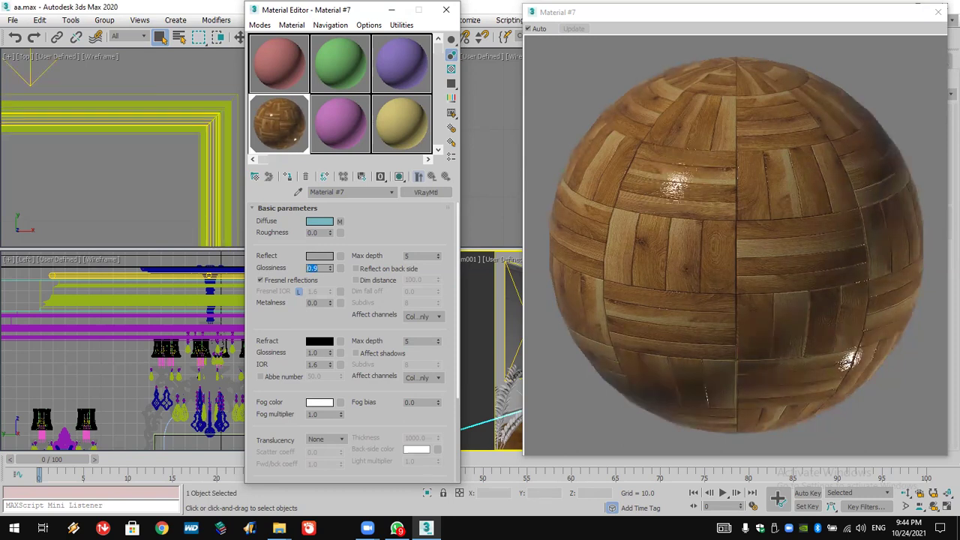
Set the parquet material's reflection glossiness to 0.75 and start a render with the material windows closed
{"action": "key", "text": "BackSpace"}
{"action": "type", "text": "0.75"}
{"action": "key", "text": "Return"}
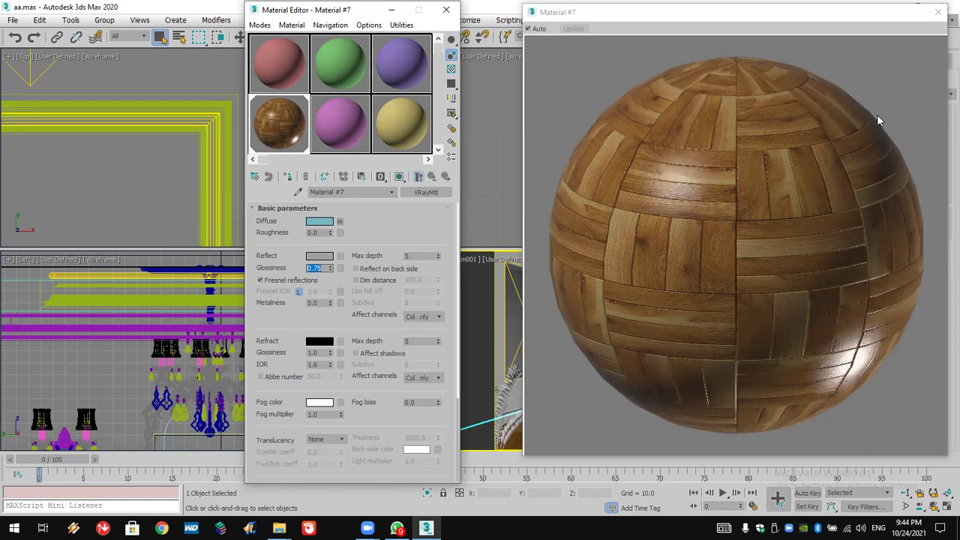
{"action": "left_click", "coordinate": [940, 14]}
{"action": "left_click", "coordinate": [447, 9]}
{"action": "left_click", "coordinate": [863, 37]}
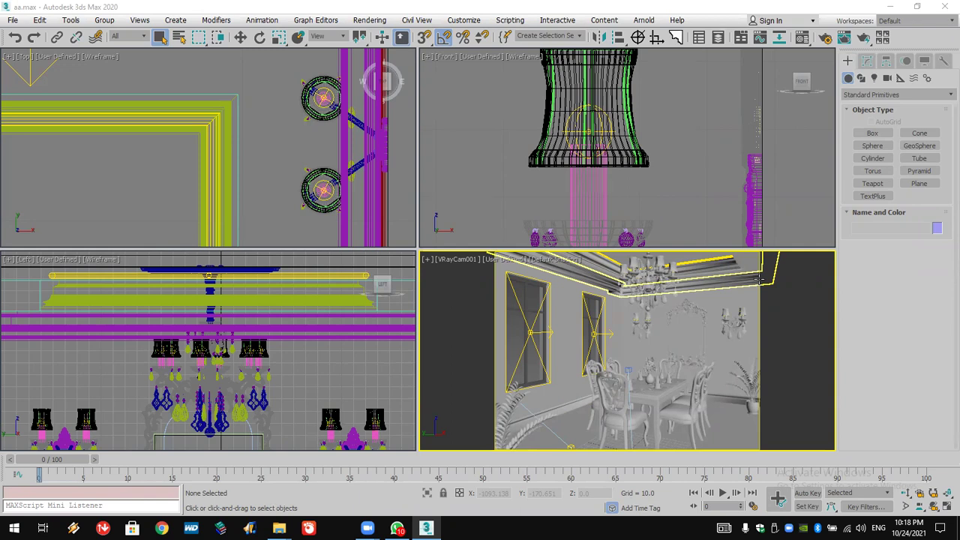
Isolate the dining room's floor box and assign the green VRayMtl material, Material #2, to it
{"action": "left_click", "coordinate": [569, 436]}
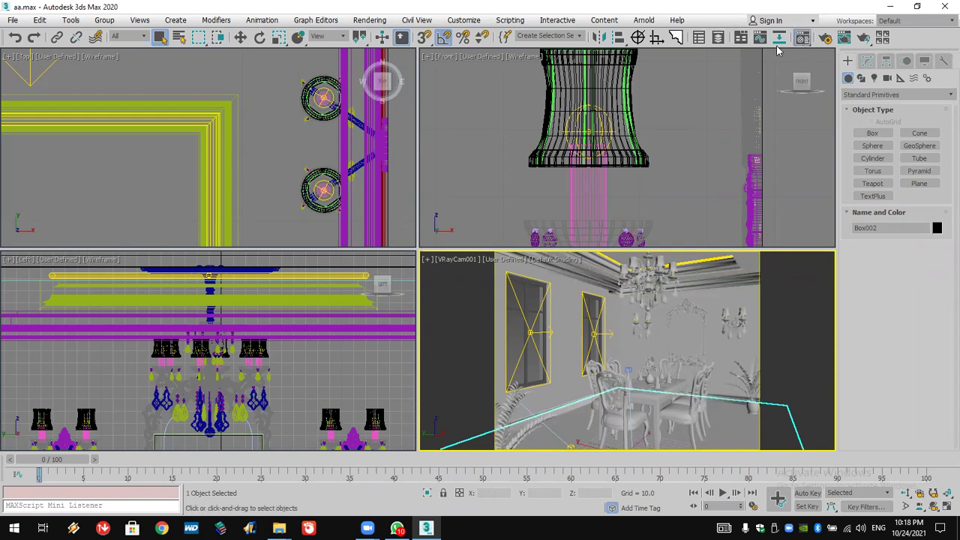
{"action": "left_click", "coordinate": [802, 37]}
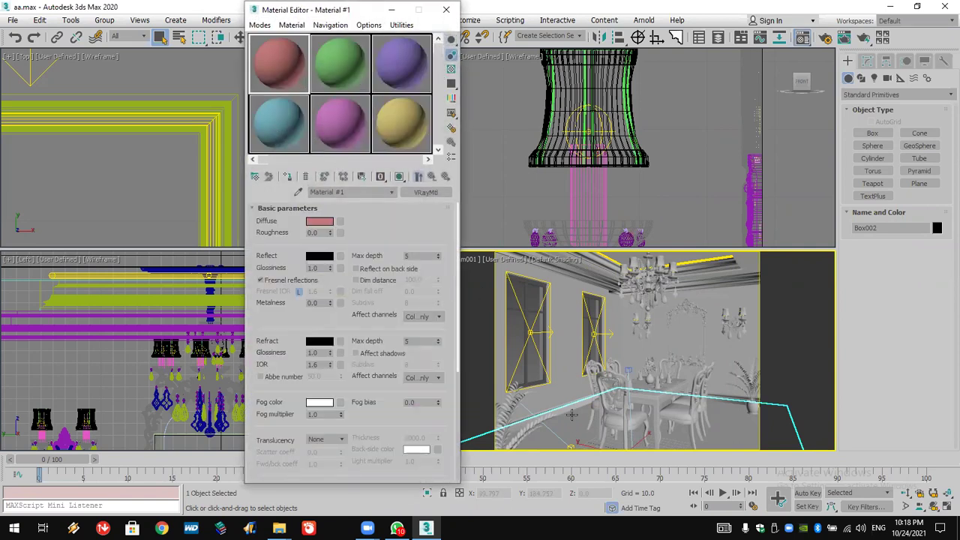
{"action": "key", "text": "shift+g"}
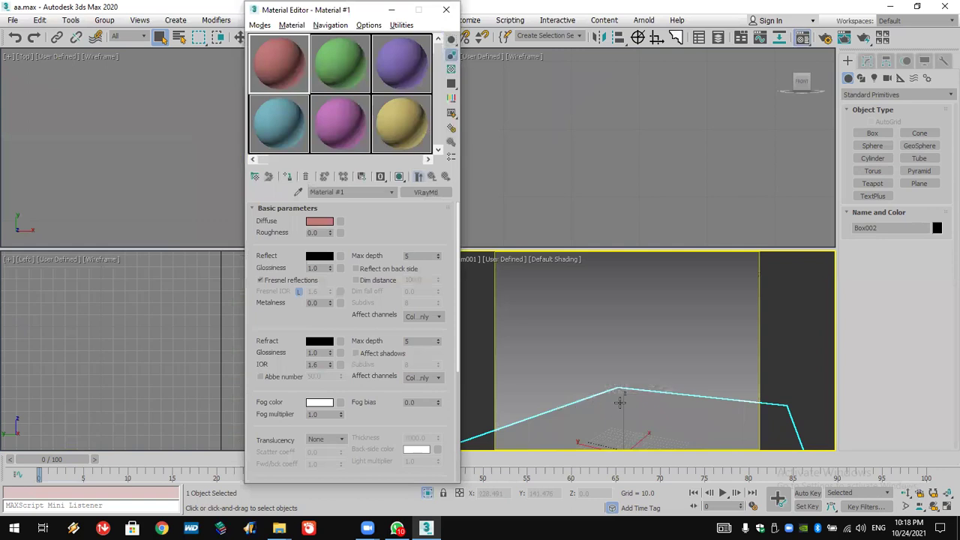
{"action": "left_click", "coordinate": [291, 133]}
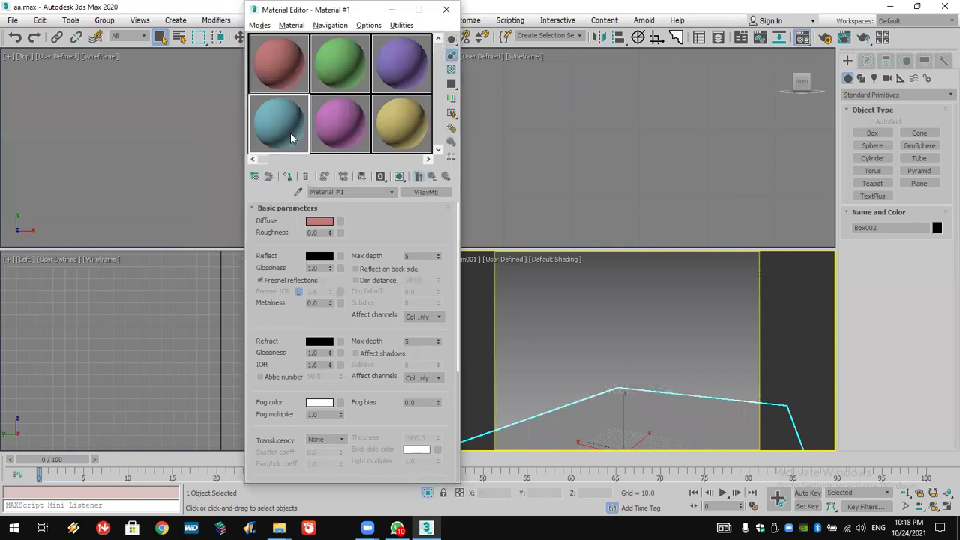
{"action": "left_click", "coordinate": [334, 66]}
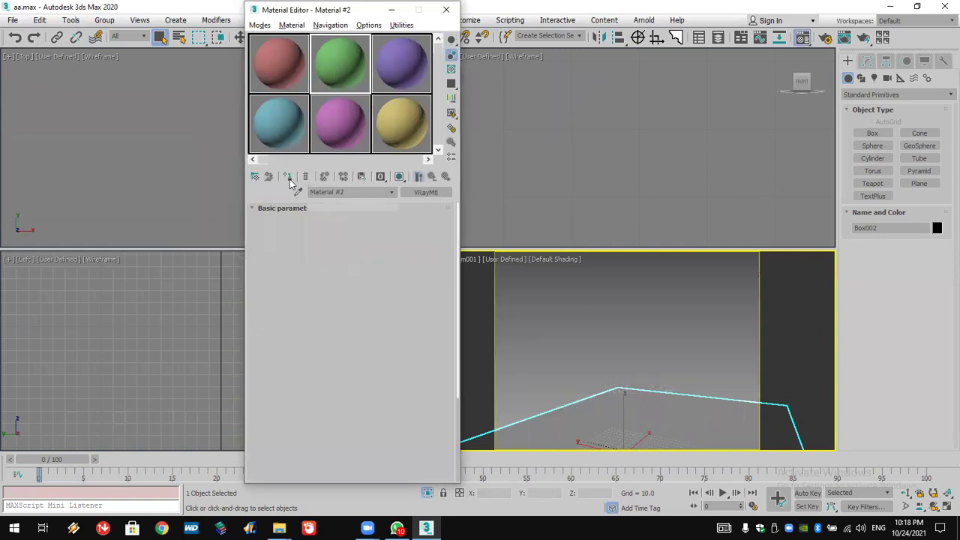
{"action": "left_click", "coordinate": [287, 178]}
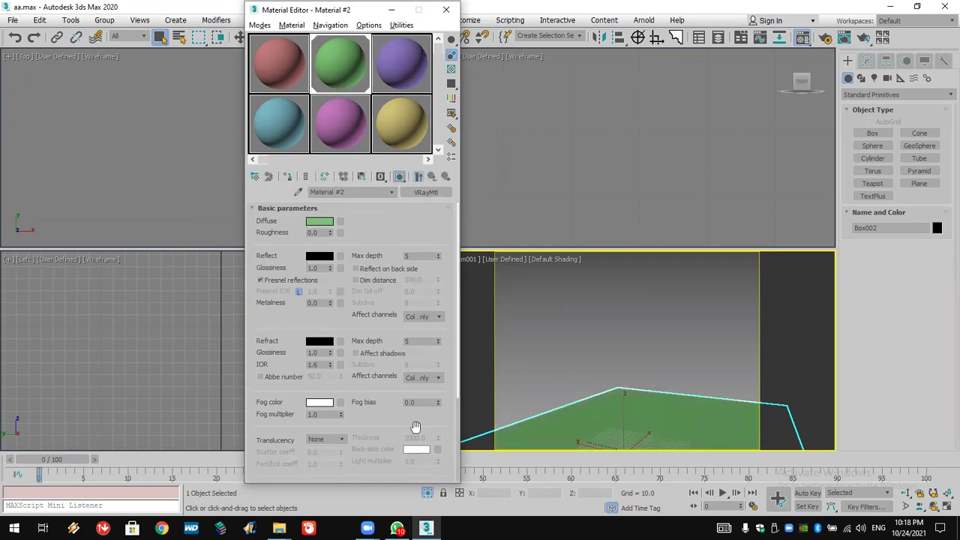
Add a General Bitmap map to the Displace slot of the green floor material
{"action": "scroll", "coordinate": [395, 330], "scroll_direction": "down", "scroll_amount": 2}
{"action": "left_click", "coordinate": [363, 467]}
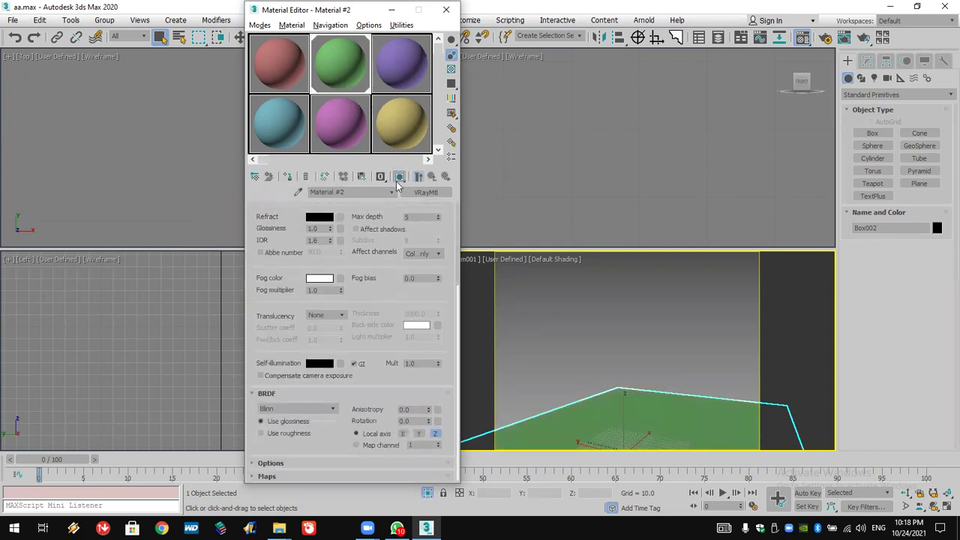
{"action": "left_click", "coordinate": [362, 476]}
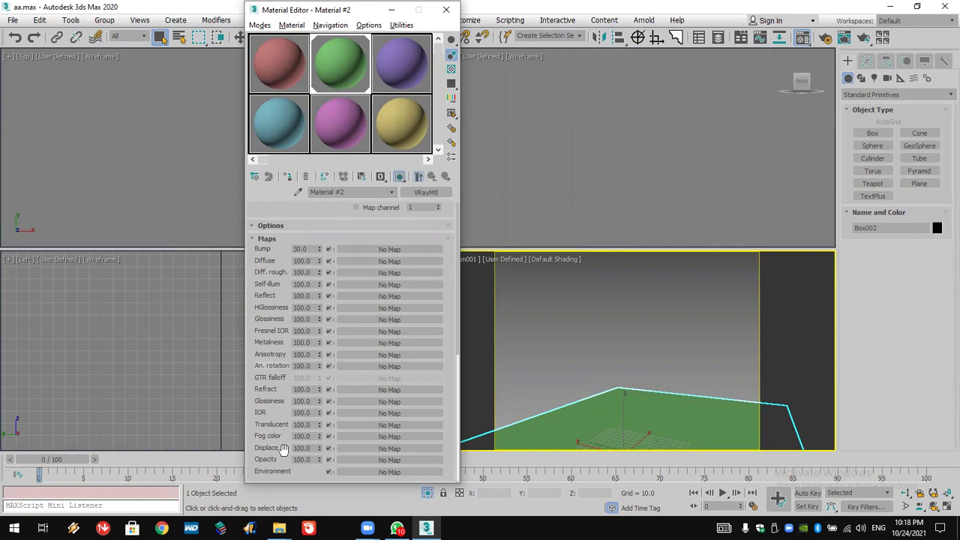
{"action": "left_click", "coordinate": [387, 449]}
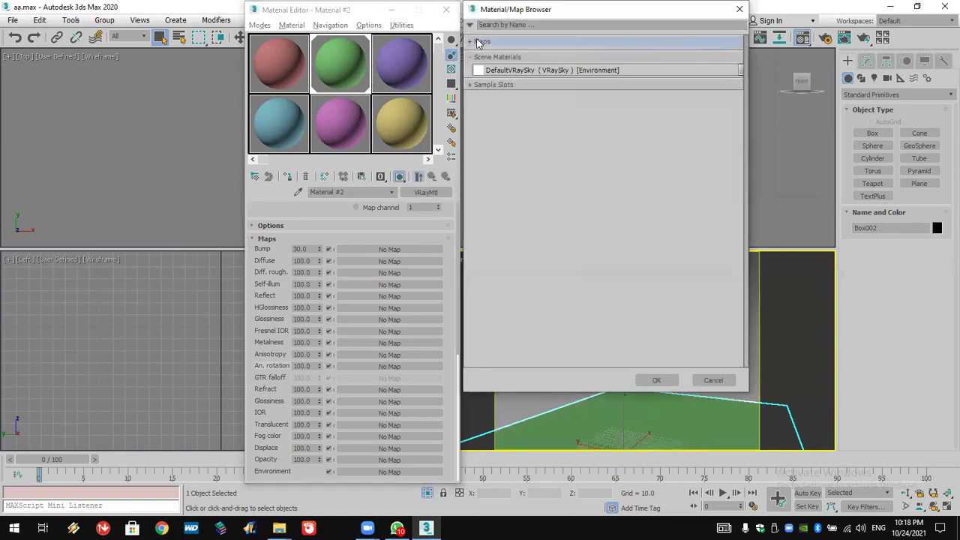
{"action": "left_click", "coordinate": [477, 41]}
{"action": "left_click", "coordinate": [488, 54]}
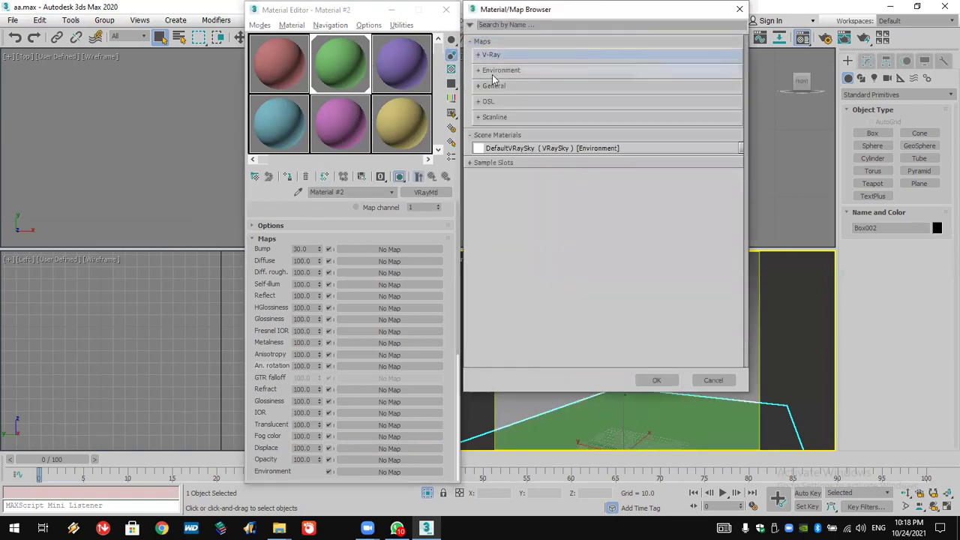
{"action": "left_click", "coordinate": [487, 84]}
{"action": "double_click", "coordinate": [498, 110]}
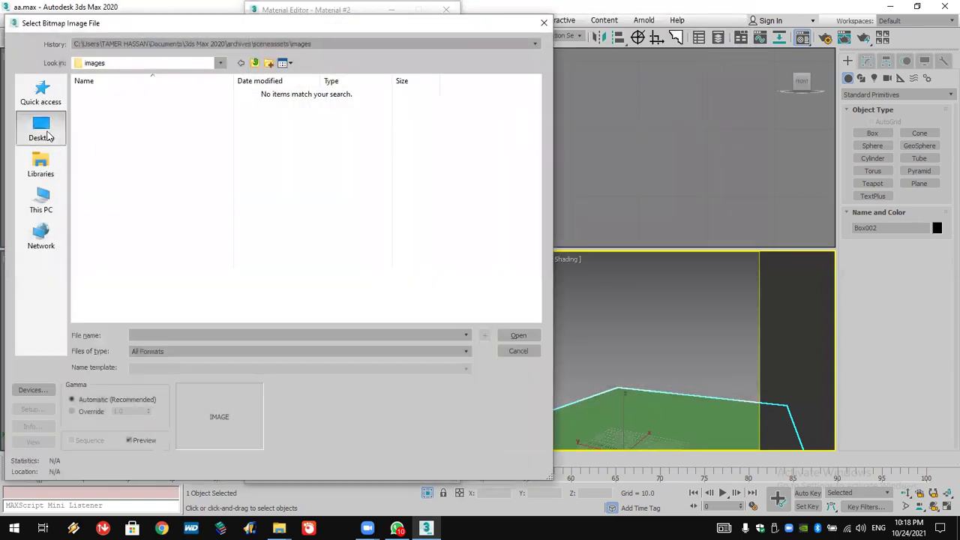
Load the image 15874-grass-material (2) from the MAX PIc folder as the displacement bitmap
{"action": "left_click", "coordinate": [43, 133]}
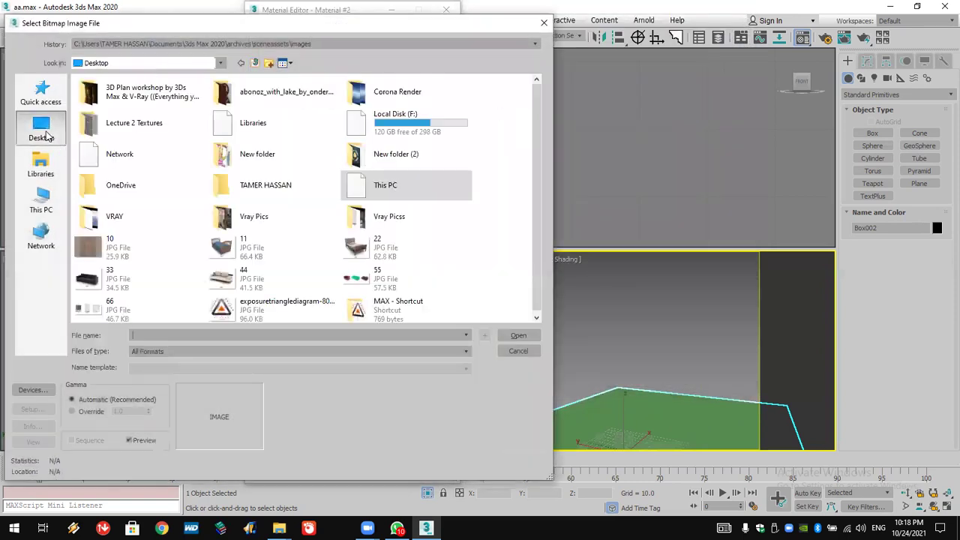
{"action": "double_click", "coordinate": [400, 308]}
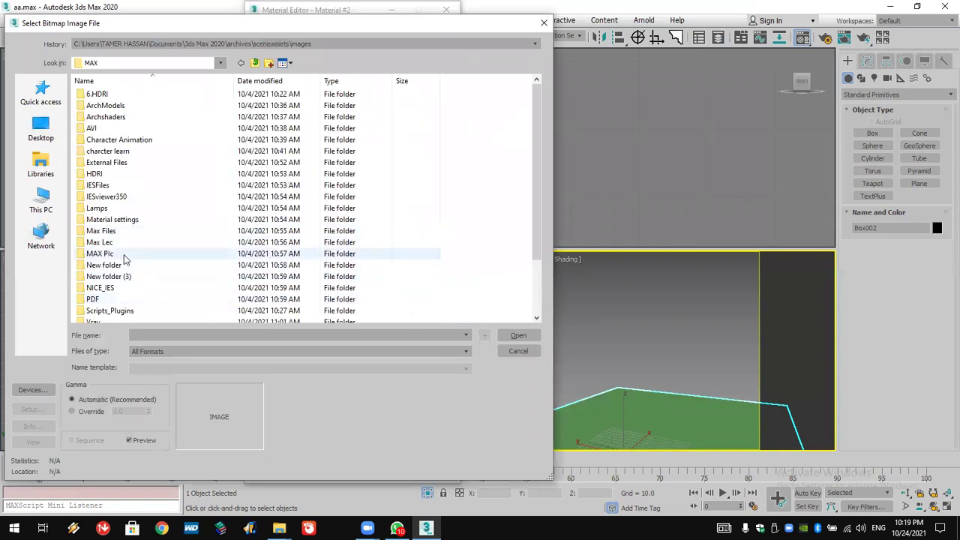
{"action": "double_click", "coordinate": [124, 254]}
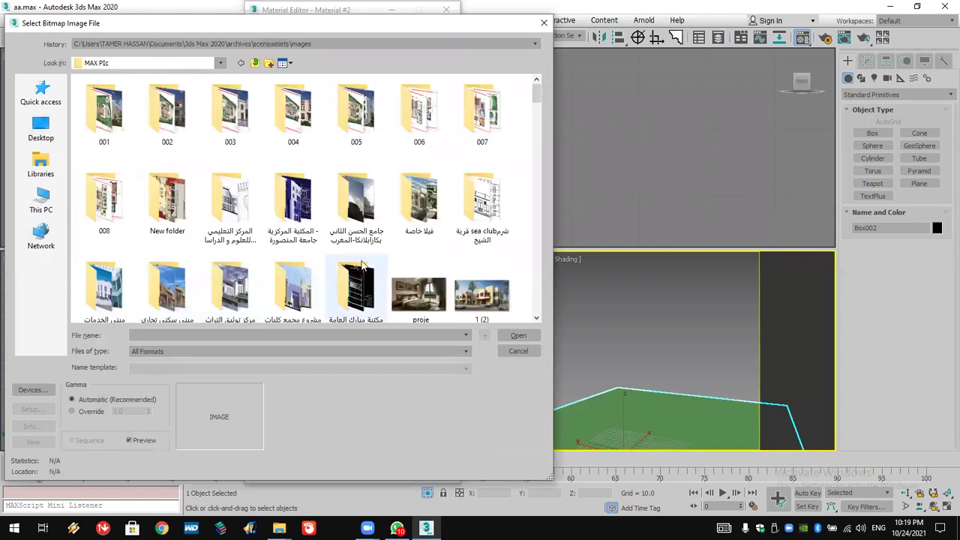
{"action": "scroll", "coordinate": [537, 305], "scroll_direction": "down", "scroll_amount": 15}
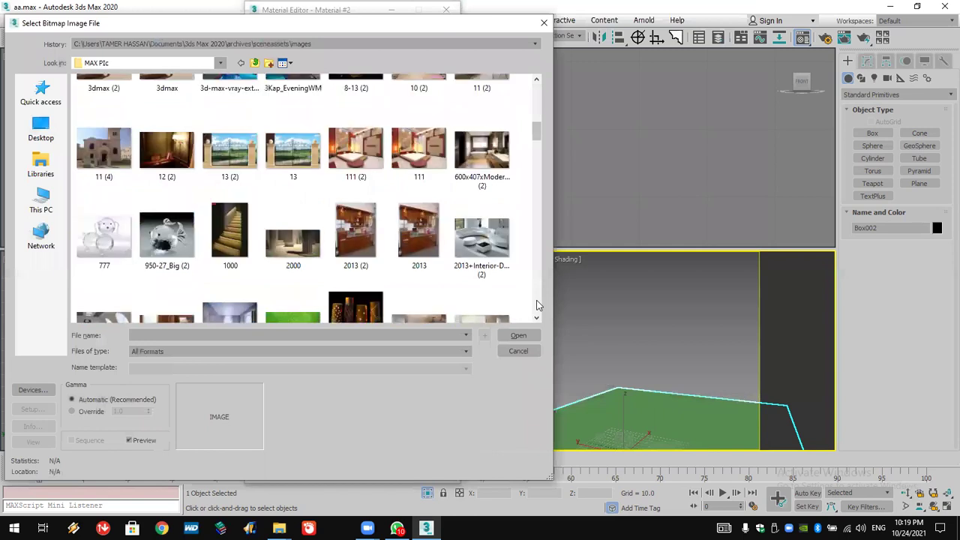
{"action": "left_click", "coordinate": [287, 96]}
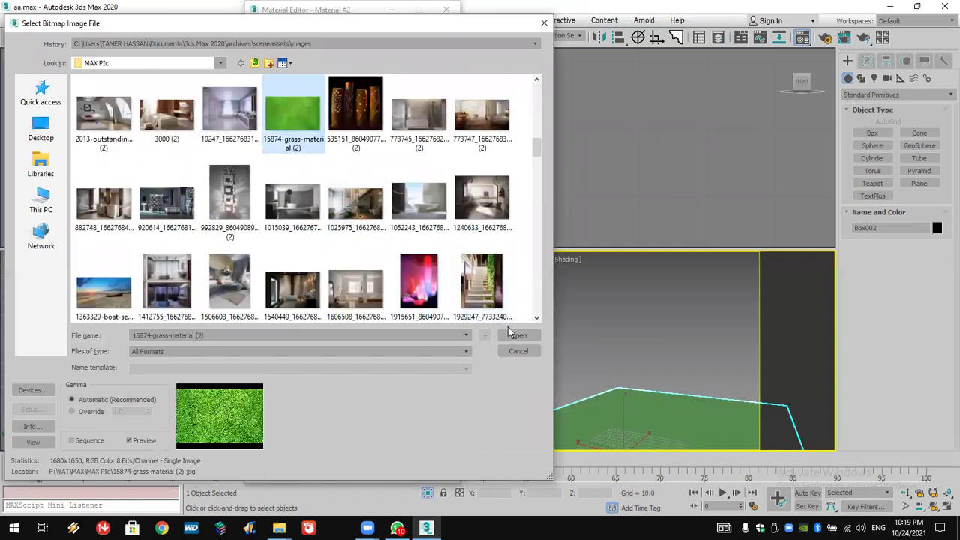
{"action": "left_click", "coordinate": [518, 337]}
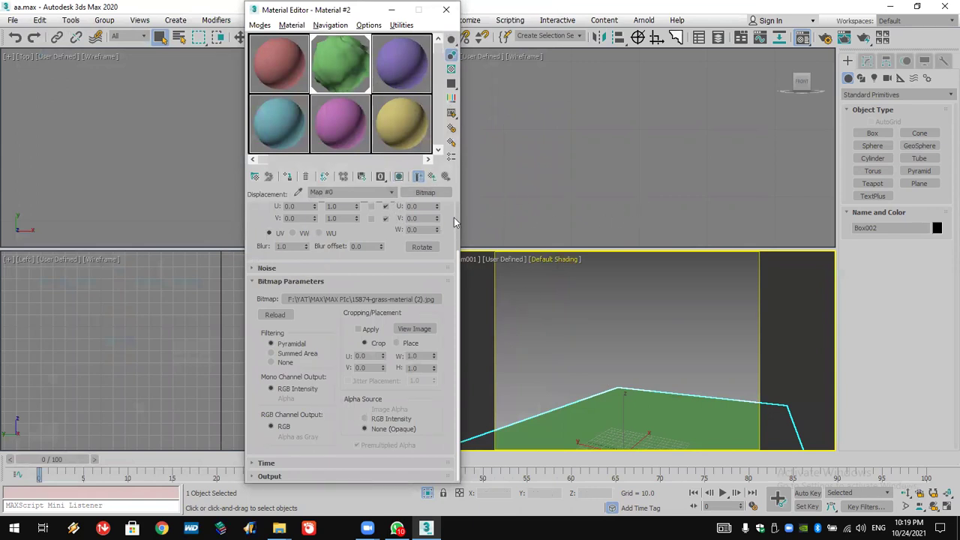
Render the camera view to examine the displaced floor up close, cancel the render and close the frame buffer
{"action": "left_click", "coordinate": [862, 39]}
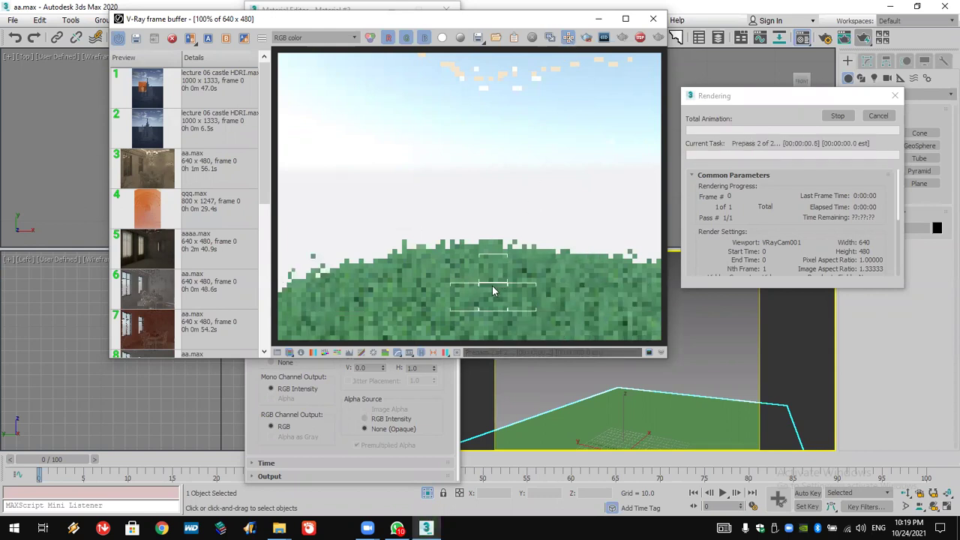
{"action": "scroll", "coordinate": [491, 286], "scroll_direction": "up", "scroll_amount": 1}
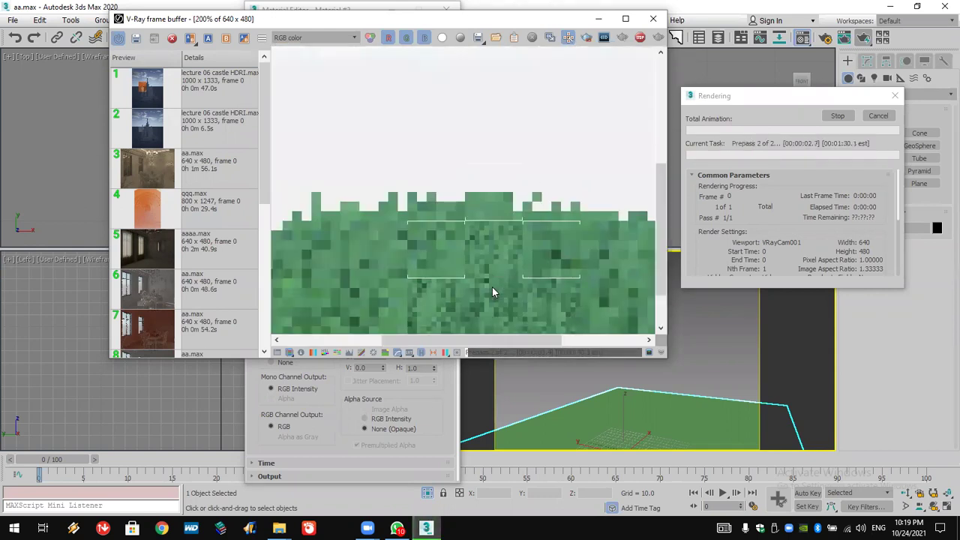
{"action": "scroll", "coordinate": [492, 287], "scroll_direction": "down", "scroll_amount": 1}
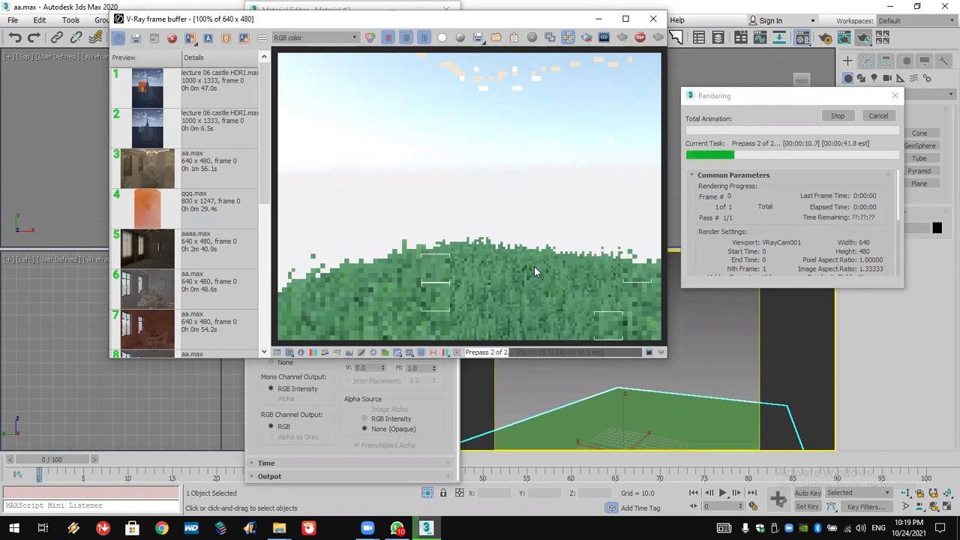
{"action": "scroll", "coordinate": [530, 271], "scroll_direction": "up", "scroll_amount": 1}
{"action": "scroll", "coordinate": [532, 272], "scroll_direction": "down", "scroll_amount": 1}
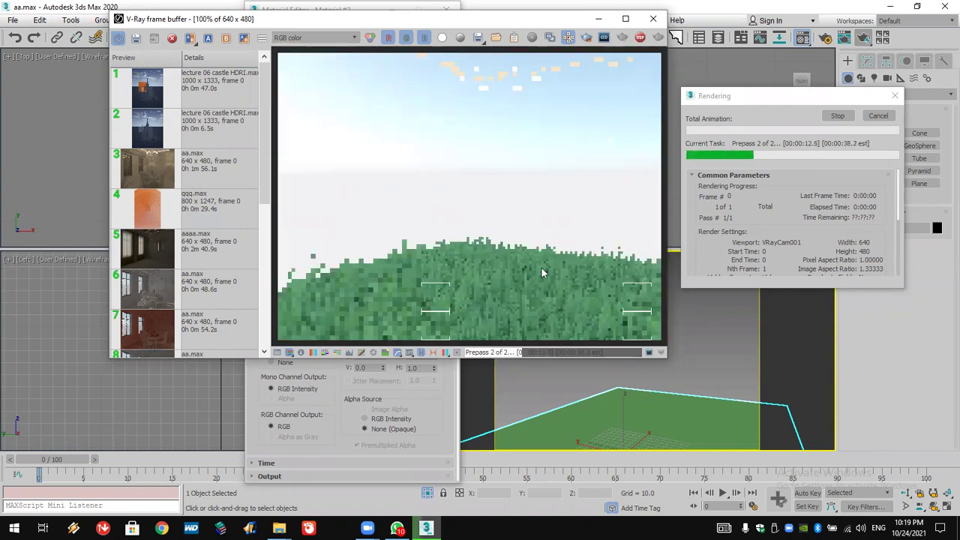
{"action": "left_click", "coordinate": [880, 118]}
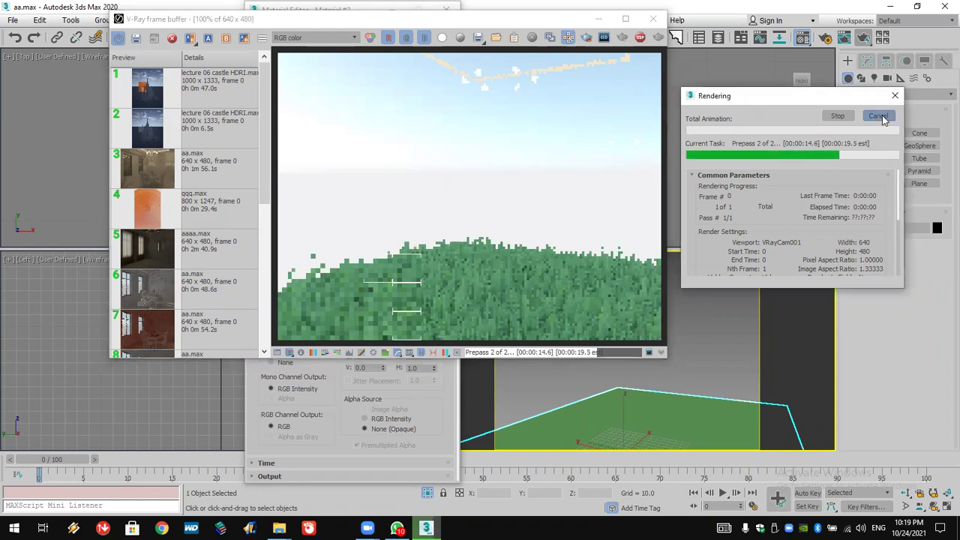
{"action": "left_click", "coordinate": [652, 19]}
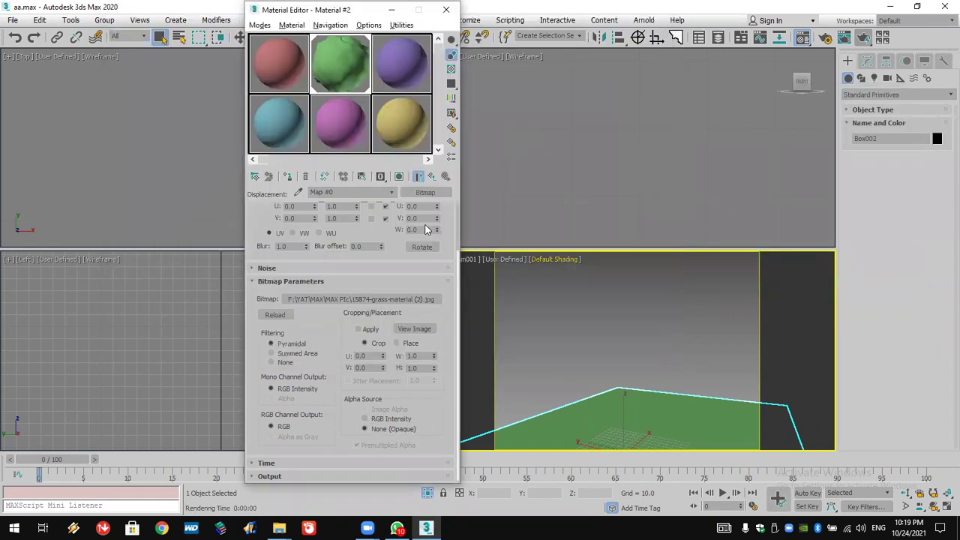
Return to the parent material and set its Displace amount to 30
{"action": "key", "text": "Up"}
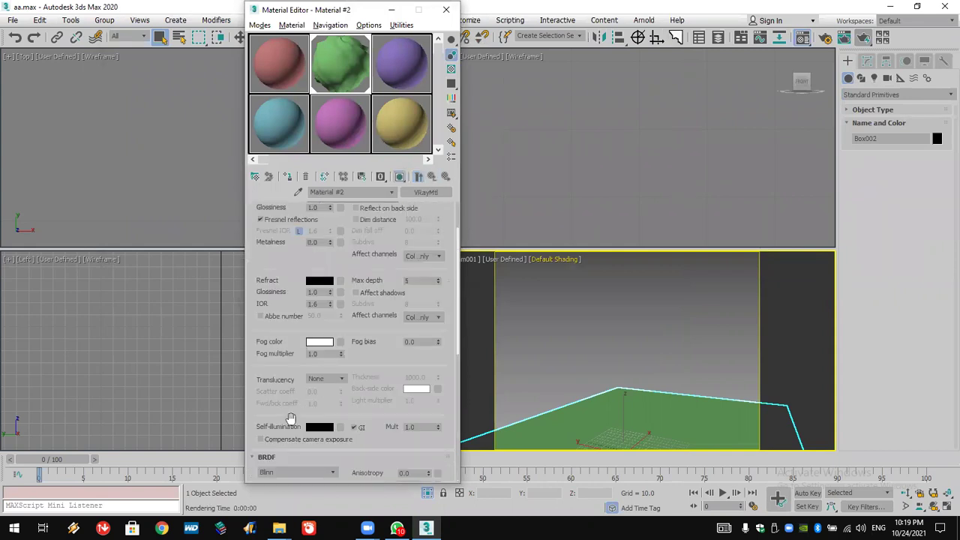
{"action": "scroll", "coordinate": [297, 404], "scroll_direction": "down", "scroll_amount": 10}
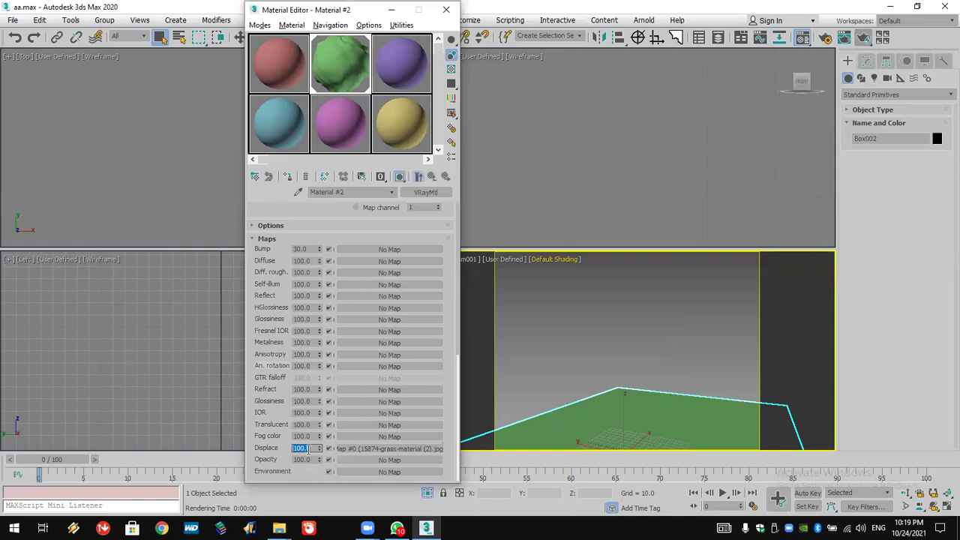
{"action": "key", "text": "Return"}
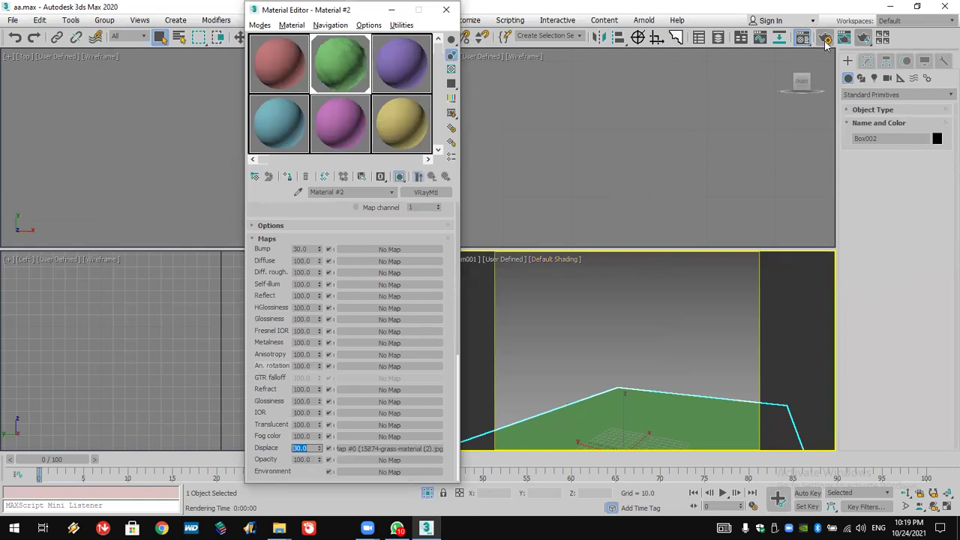
Render the camera view and examine the edge of the displaced grass floor up close in the frame buffer
{"action": "left_click", "coordinate": [863, 37]}
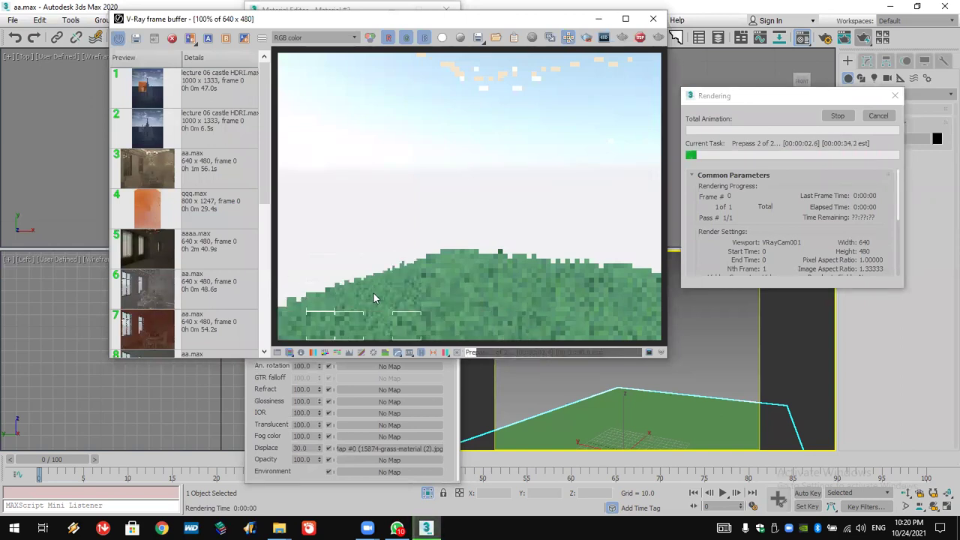
{"action": "scroll", "coordinate": [374, 296], "scroll_direction": "up", "scroll_amount": 1}
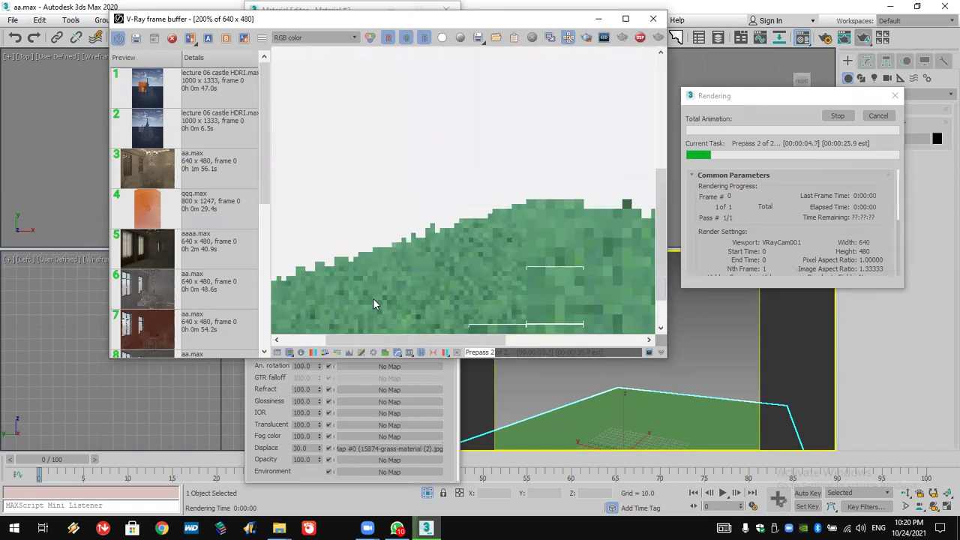
{"action": "middle_click_drag", "start_coordinate": [374, 293], "coordinate": [433, 238]}
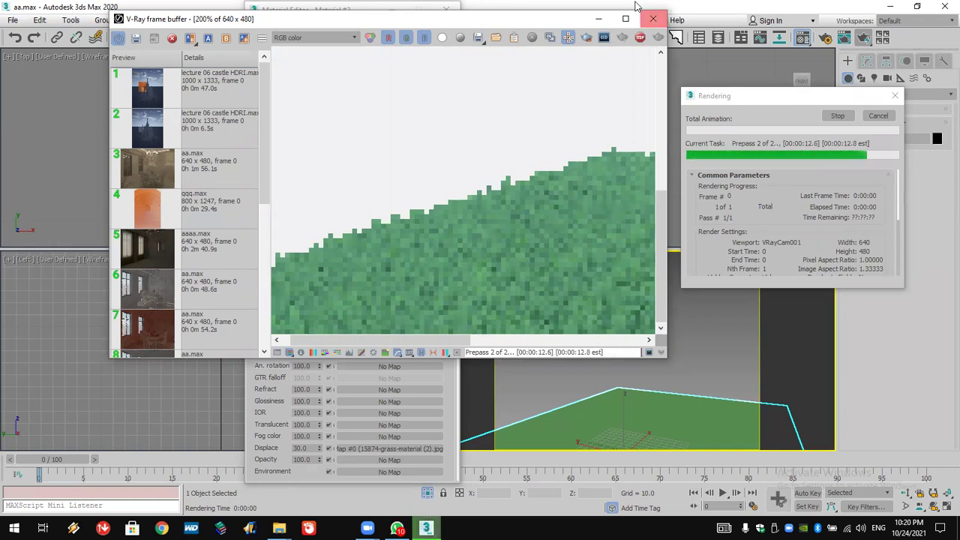
Enable region rendering over part of the grass floor, render that region to examine the displaced blades, and close the frame buffer
{"action": "left_click", "coordinate": [586, 38]}
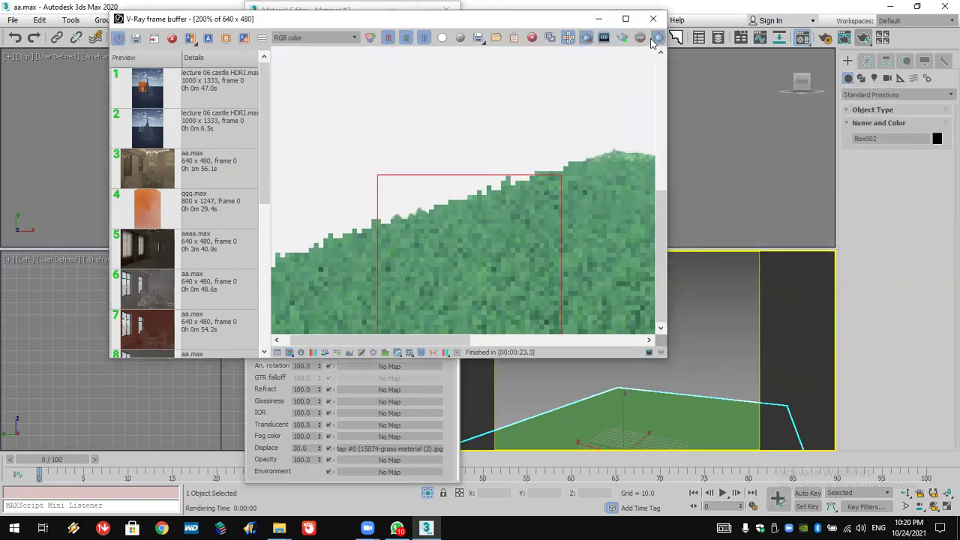
{"action": "left_click", "coordinate": [656, 38]}
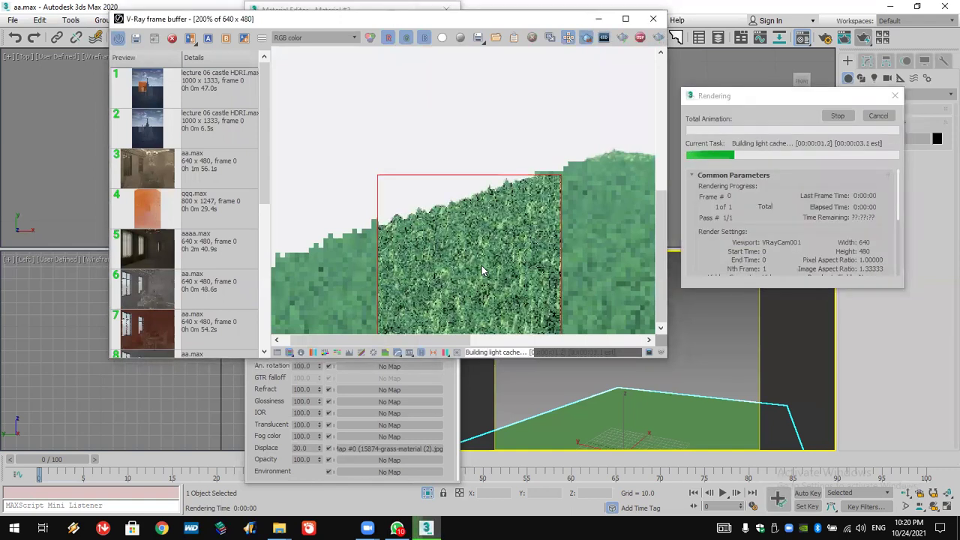
{"action": "scroll", "coordinate": [481, 266], "scroll_direction": "down", "scroll_amount": 2}
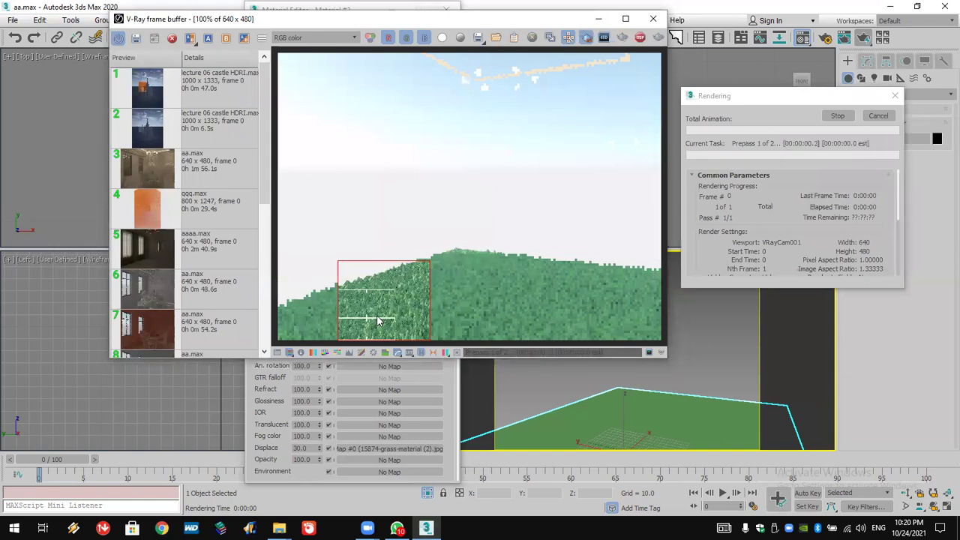
{"action": "scroll", "coordinate": [374, 322], "scroll_direction": "up", "scroll_amount": 1}
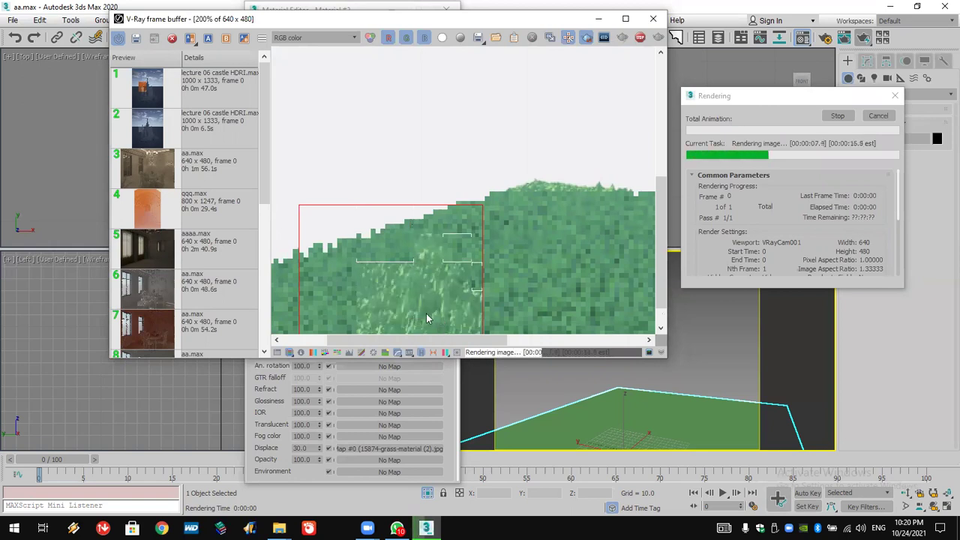
{"action": "scroll", "coordinate": [426, 318], "scroll_direction": "up", "scroll_amount": 1}
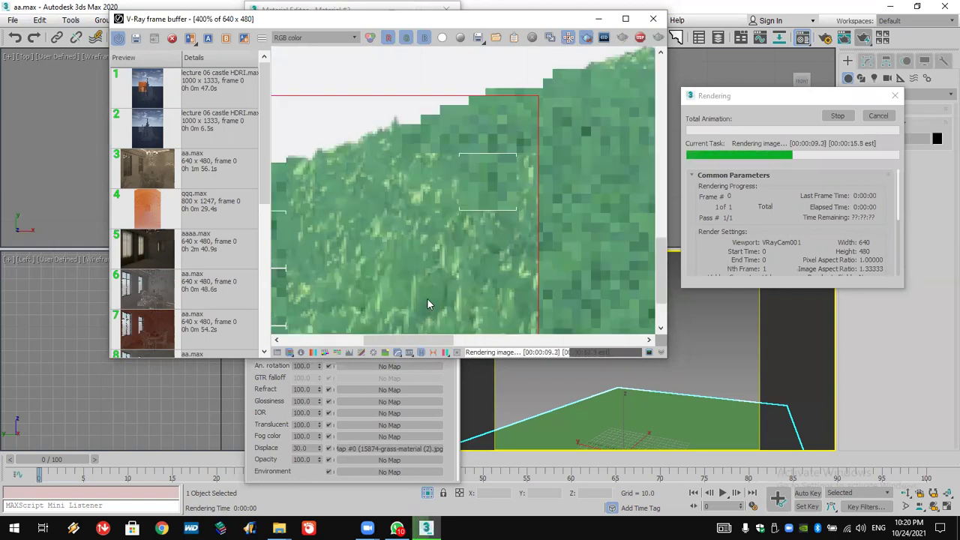
{"action": "scroll", "coordinate": [433, 290], "scroll_direction": "down", "scroll_amount": 1}
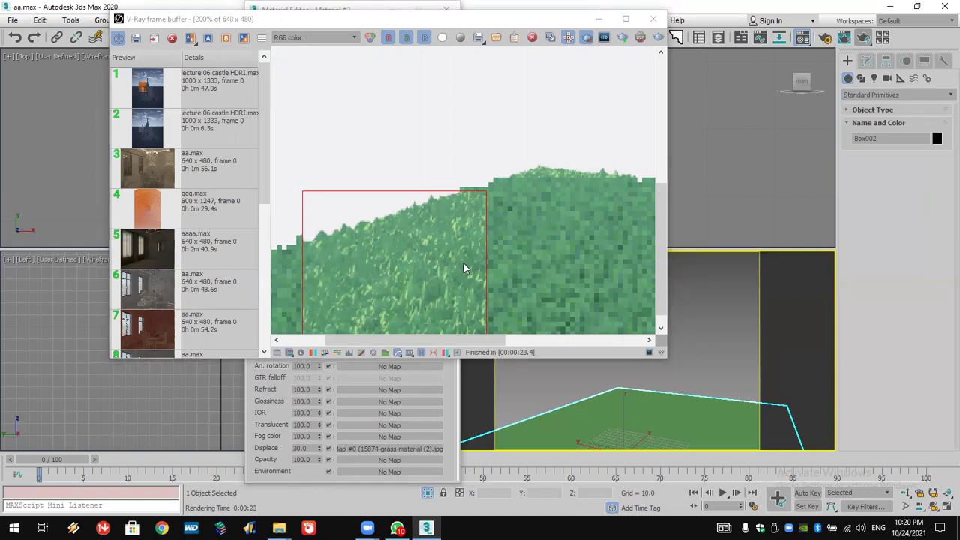
{"action": "left_click", "coordinate": [652, 32]}
{"action": "left_click", "coordinate": [614, 425]}
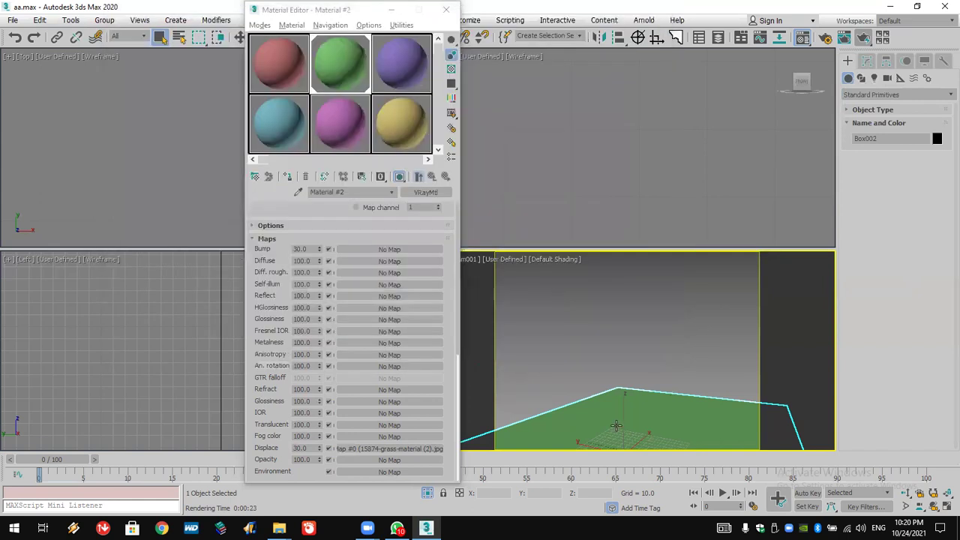
Select the yellow sample material and add a General Bitmap map to its Diffuse slot
{"action": "left_click", "coordinate": [398, 118]}
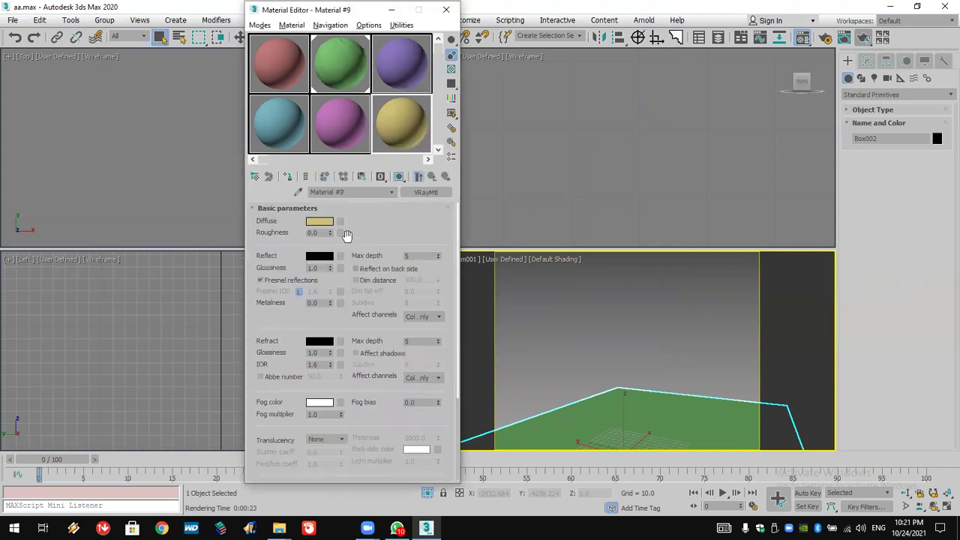
{"action": "left_click", "coordinate": [340, 225]}
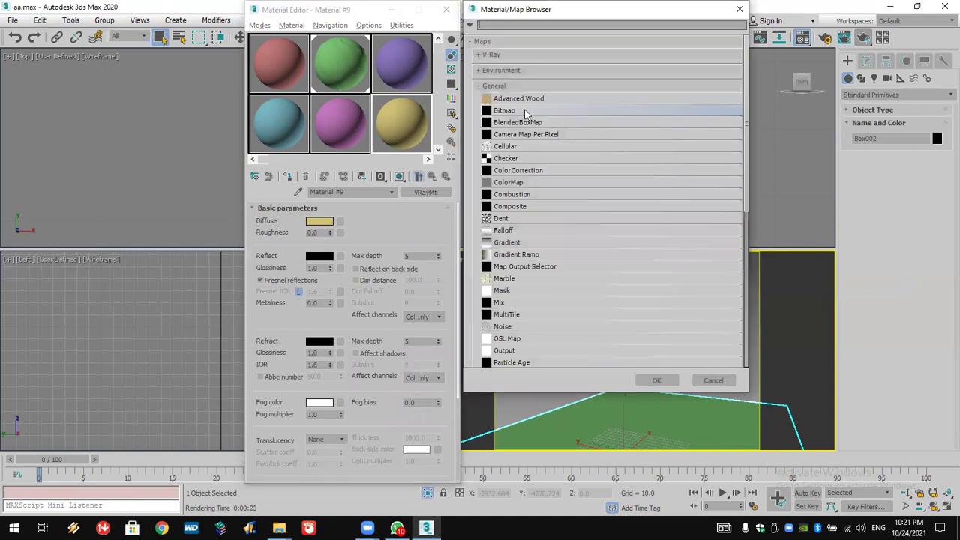
{"action": "double_click", "coordinate": [524, 108]}
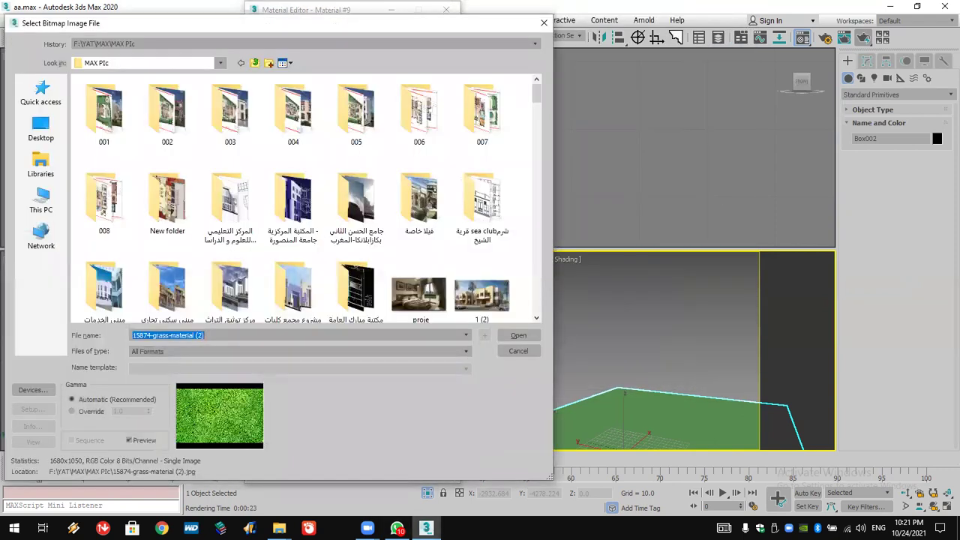
Load the brown non-uniform running brick image from the Textures\3\Mats folder as the diffuse map, and assign and show the material on the selected floor
{"action": "left_click", "coordinate": [406, 42]}
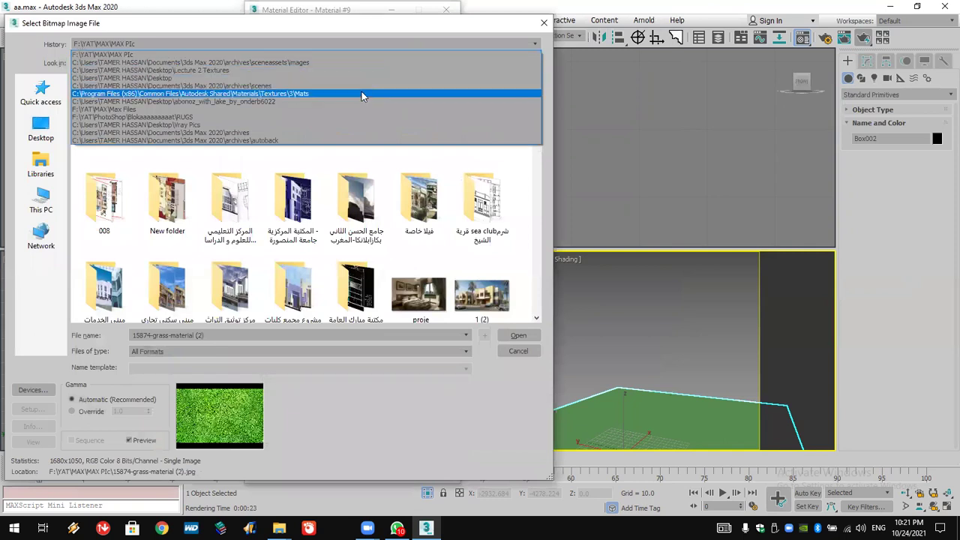
{"action": "left_click", "coordinate": [361, 93]}
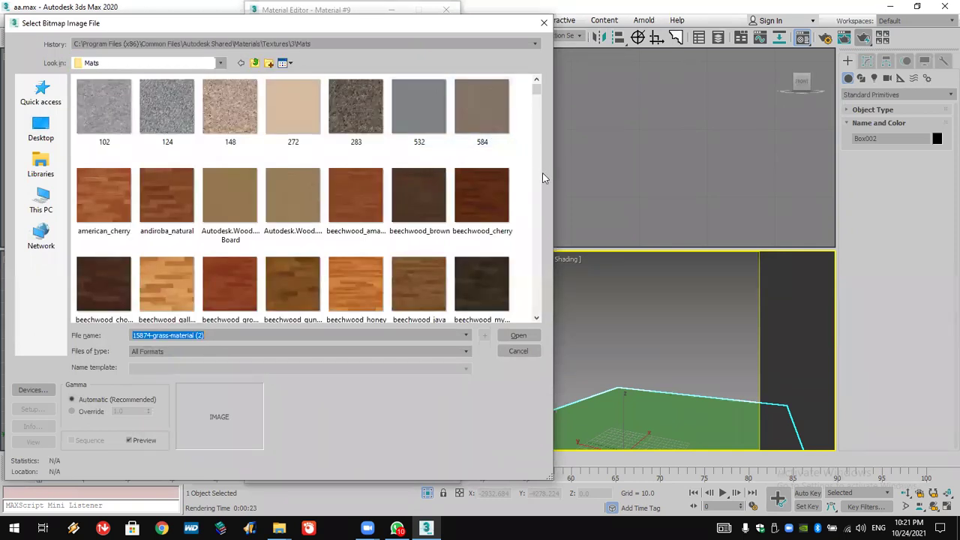
{"action": "scroll", "coordinate": [377, 214], "scroll_direction": "down", "scroll_amount": 3}
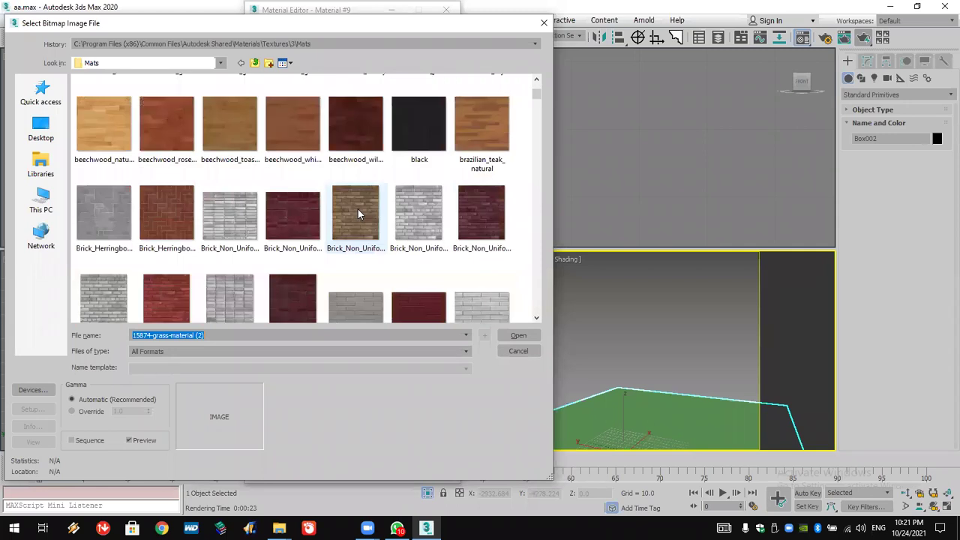
{"action": "double_click", "coordinate": [358, 209]}
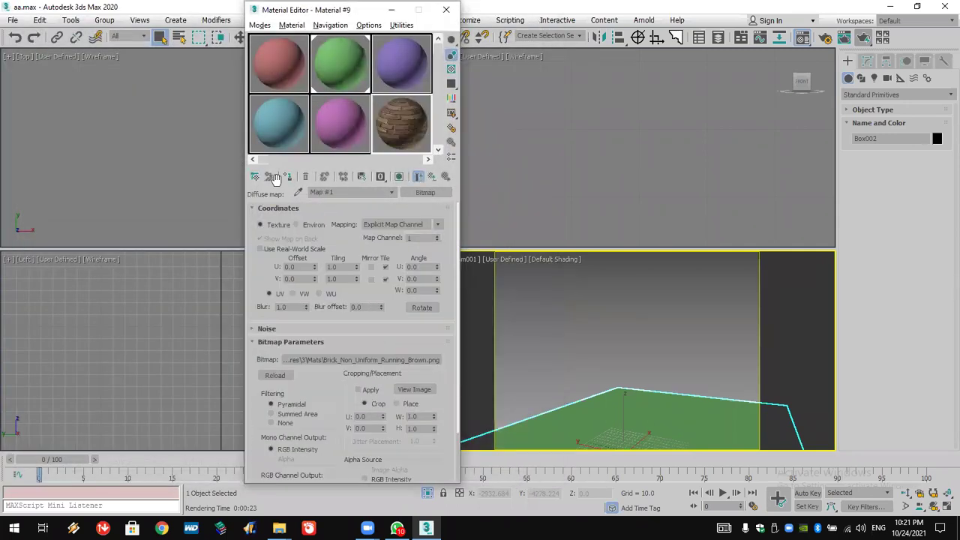
{"action": "left_click", "coordinate": [400, 176]}
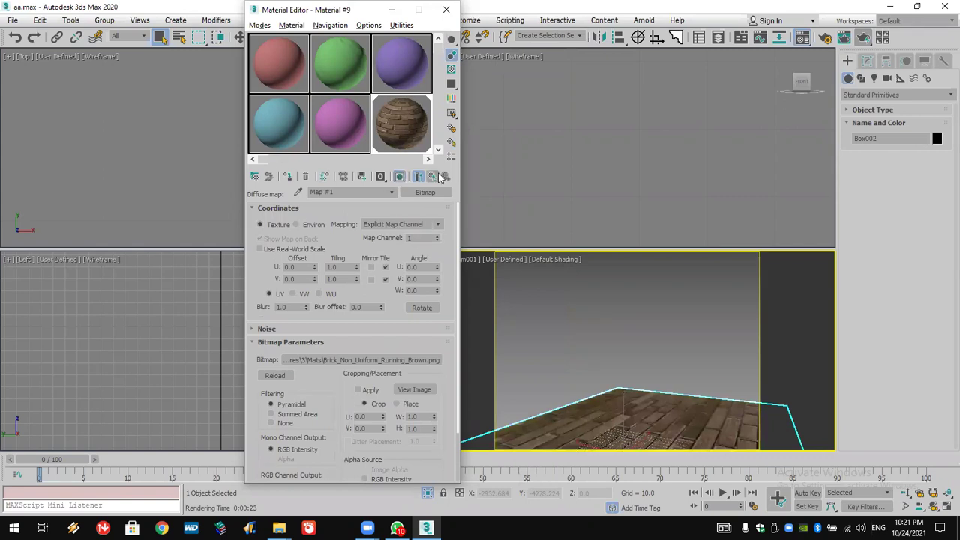
{"action": "key", "text": "Up"}
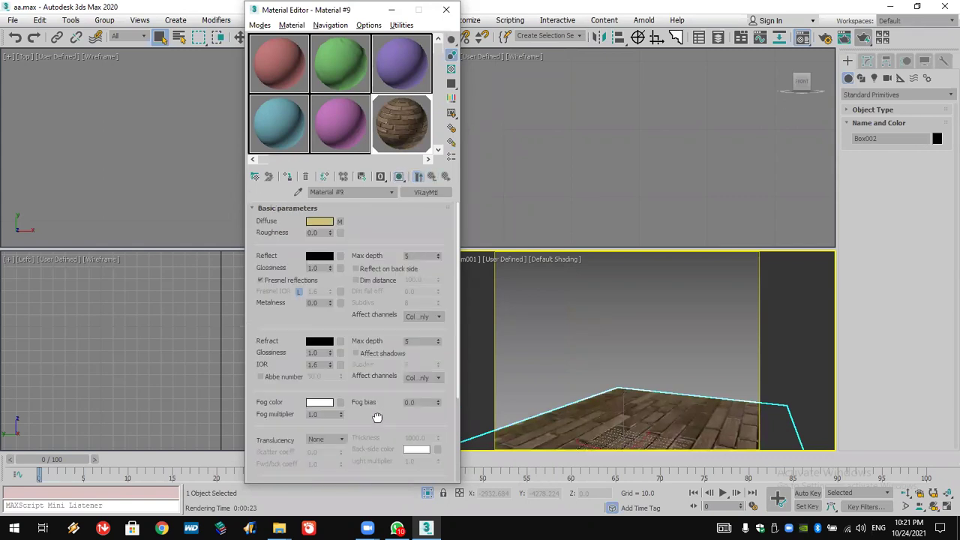
Add a Bitmap map to the brick material's Displace slot, using the same Brick_Non_Uniform_Running_Brown image
{"action": "scroll", "coordinate": [421, 238], "scroll_direction": "down", "scroll_amount": 3}
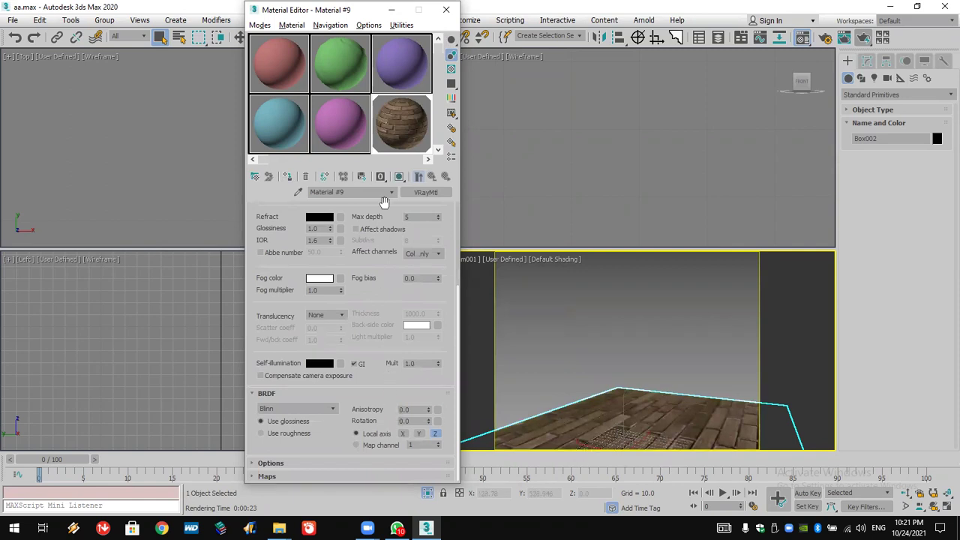
{"action": "left_click", "coordinate": [420, 178]}
{"action": "scroll", "coordinate": [353, 475], "scroll_direction": "down", "scroll_amount": 5}
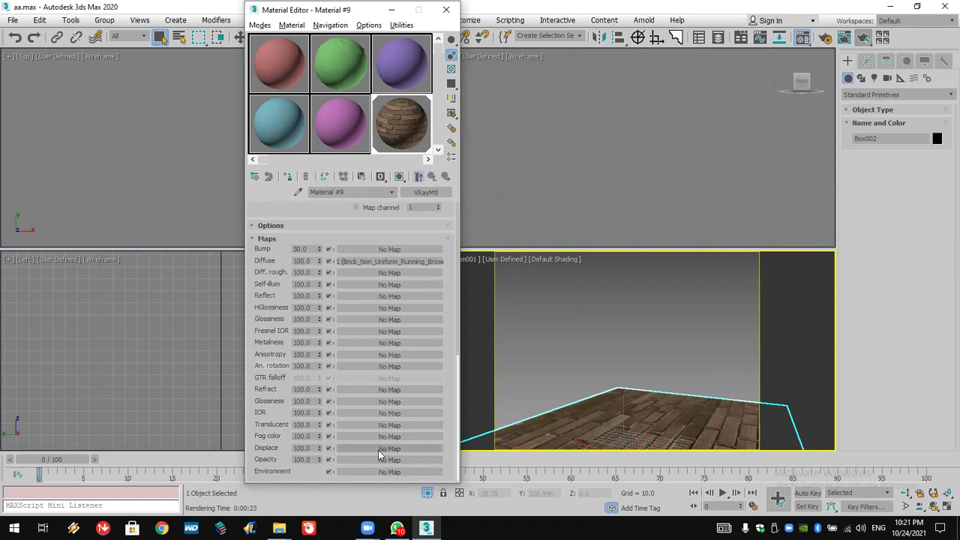
{"action": "left_click", "coordinate": [378, 449]}
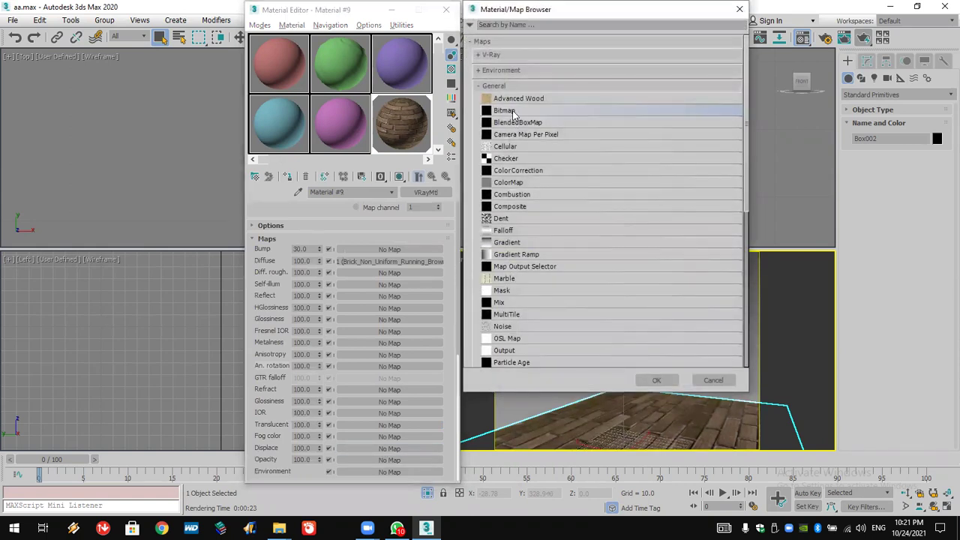
{"action": "double_click", "coordinate": [512, 110]}
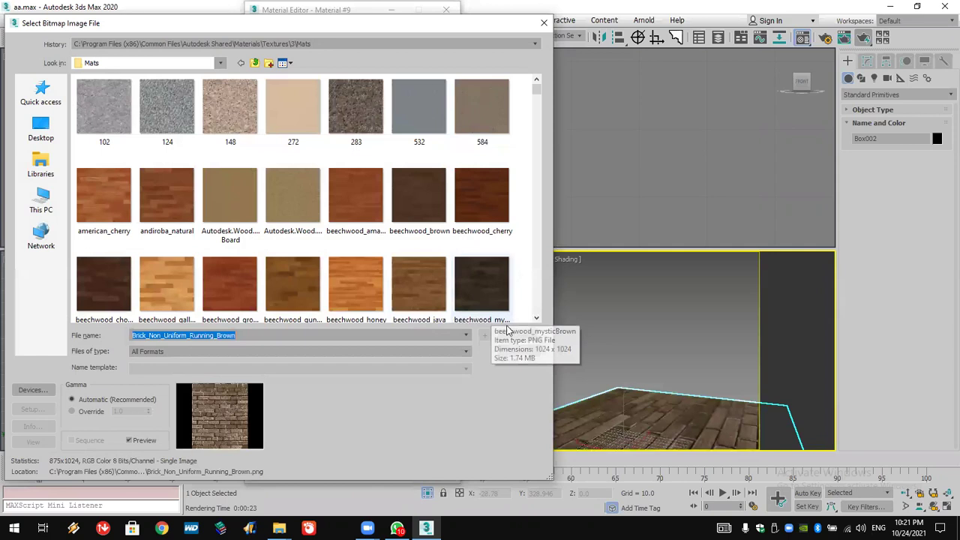
{"action": "left_click", "coordinate": [516, 338]}
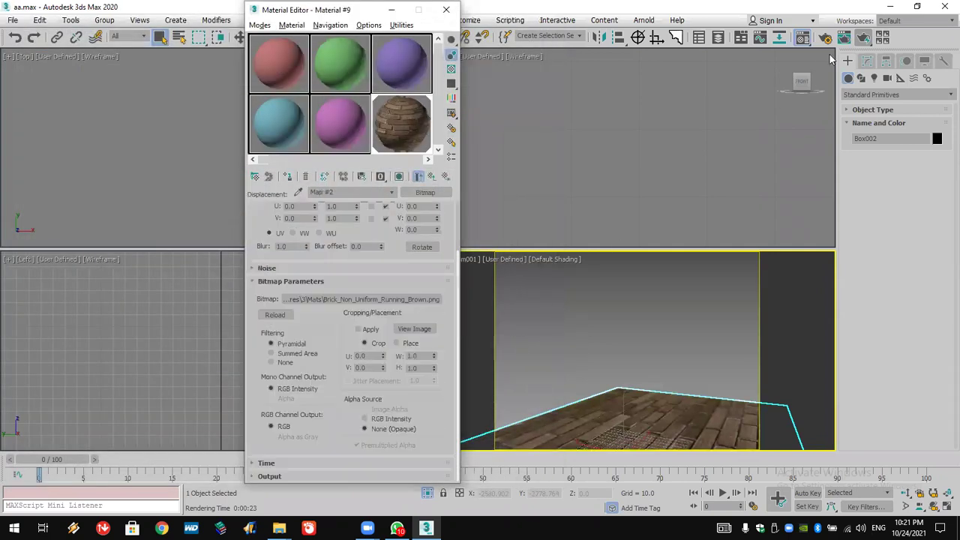
Render the region to check the brick displacement, cancel the render and close the frame buffer
{"action": "left_click", "coordinate": [867, 42]}
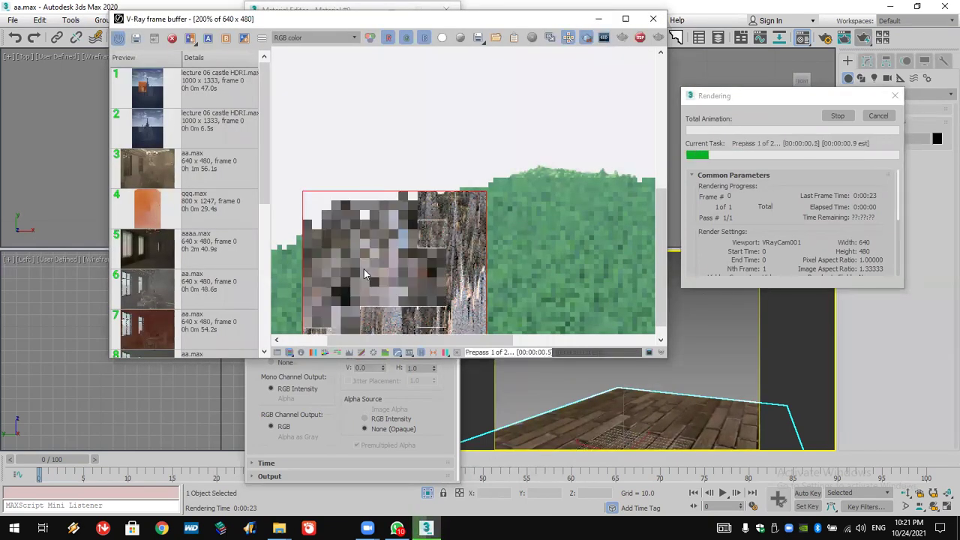
{"action": "left_click", "coordinate": [877, 116]}
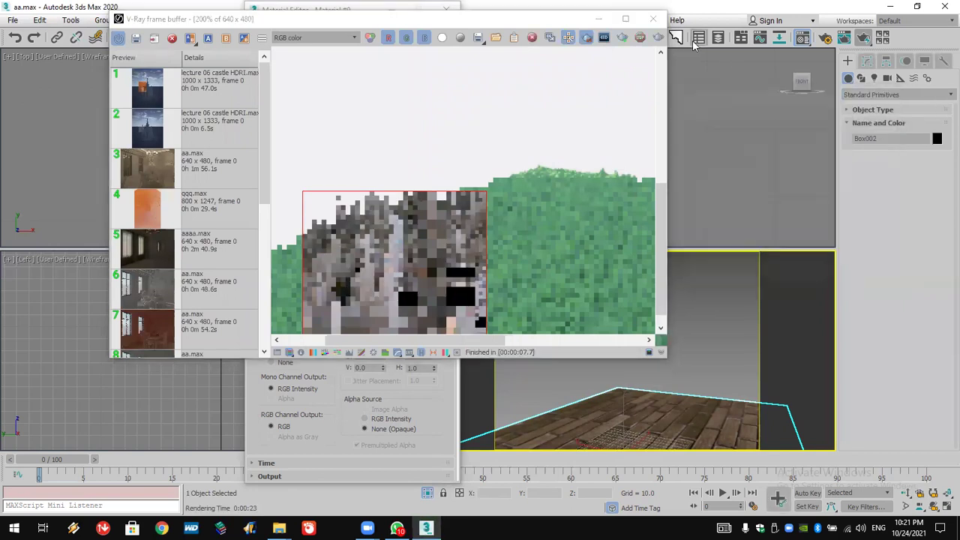
{"action": "left_click", "coordinate": [653, 18]}
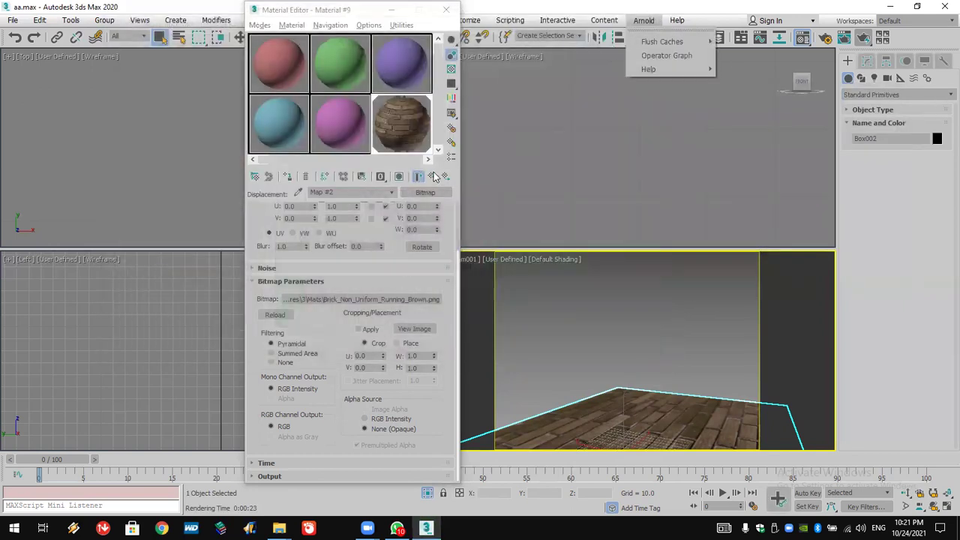
Return to the parent brick material and set its Displace amount to 15
{"action": "left_click", "coordinate": [433, 175]}
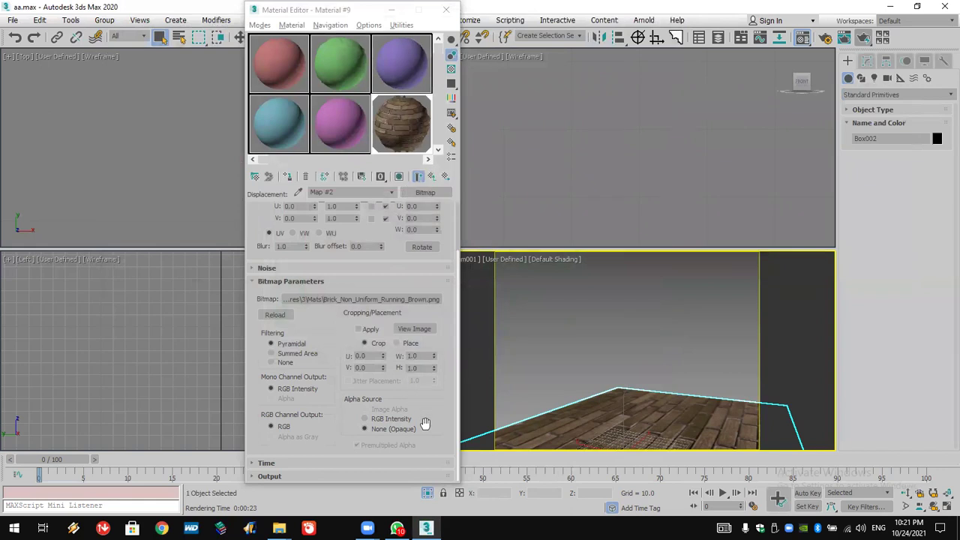
{"action": "left_click", "coordinate": [432, 176]}
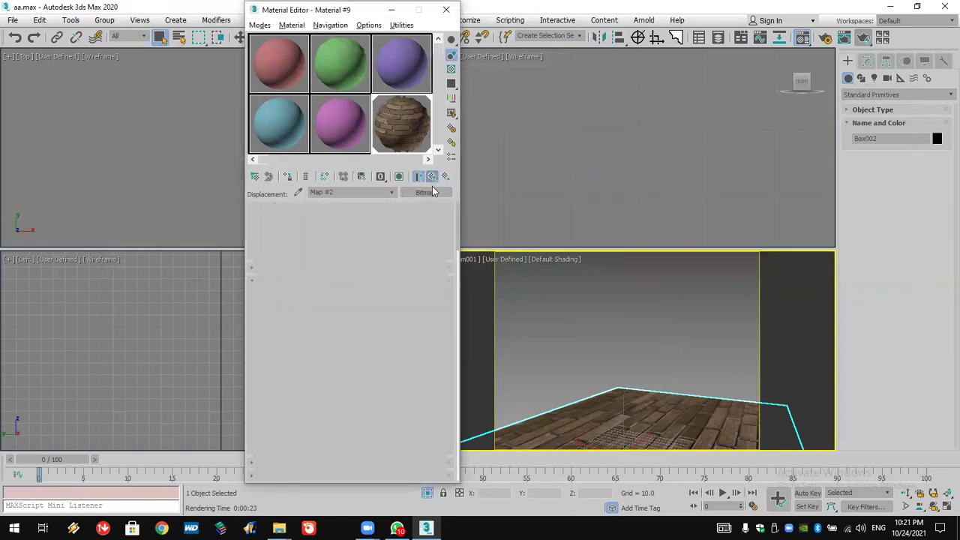
{"action": "scroll", "coordinate": [365, 438], "scroll_direction": "down", "scroll_amount": 5}
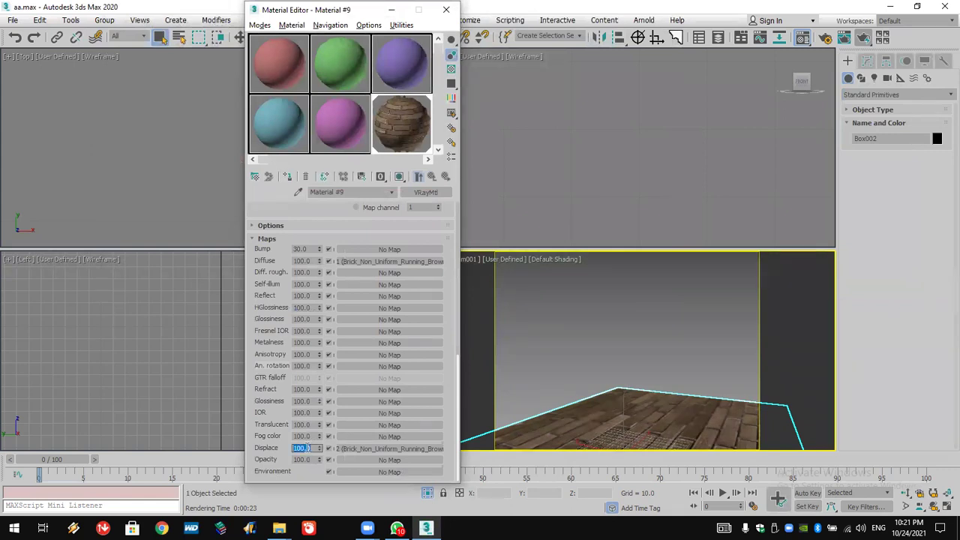
{"action": "key", "text": "Return"}
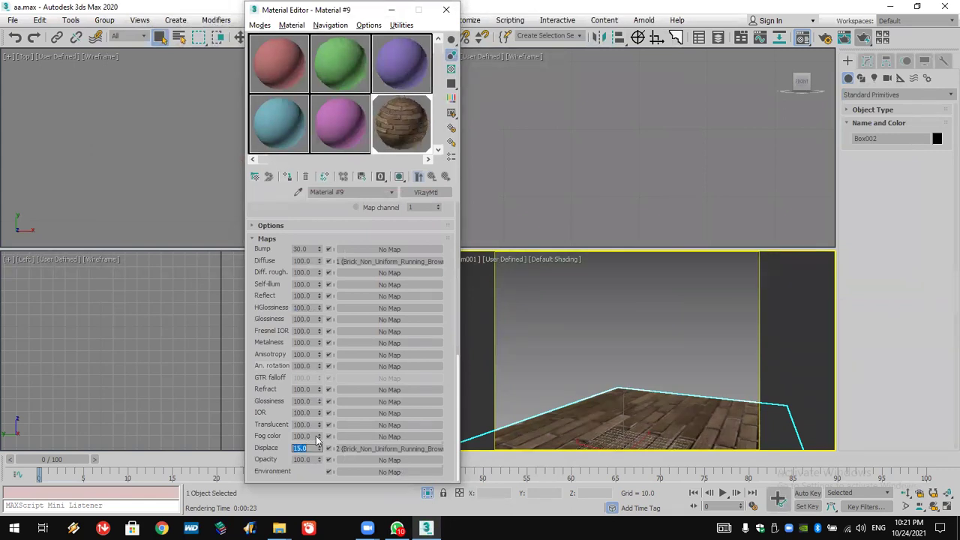
Render the region again to examine the displaced bricks up close, and close the frame buffer and the Material Editor
{"action": "left_click", "coordinate": [863, 37]}
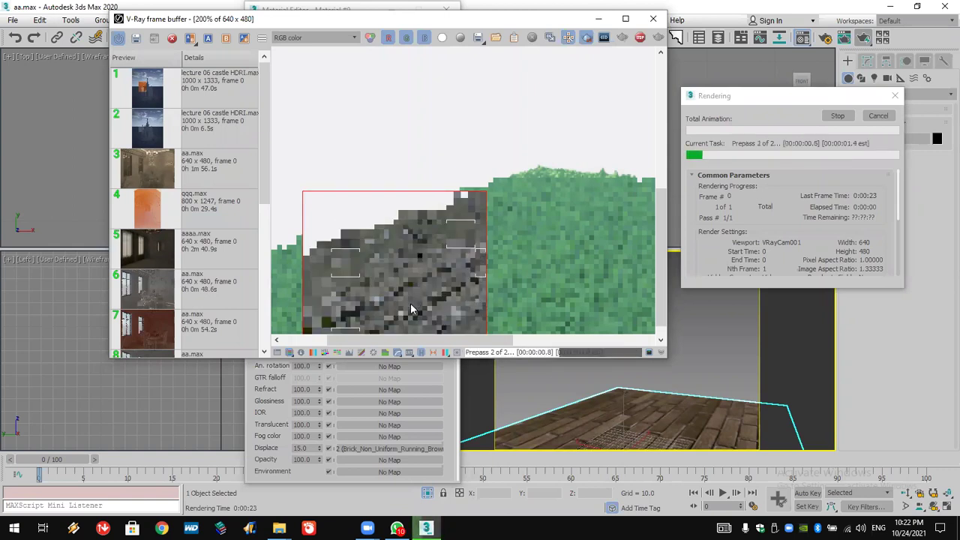
{"action": "middle_click_drag", "start_coordinate": [346, 319], "coordinate": [412, 303]}
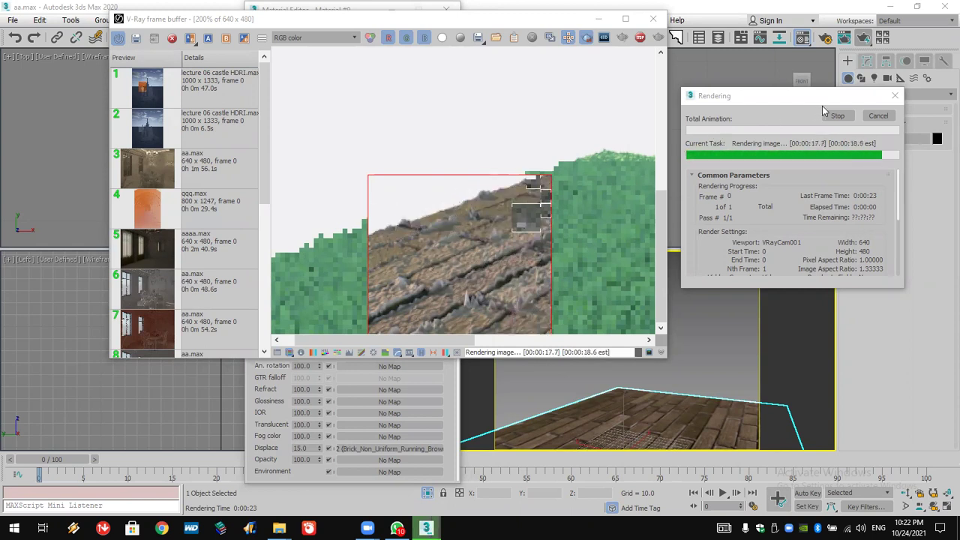
{"action": "left_click", "coordinate": [652, 19]}
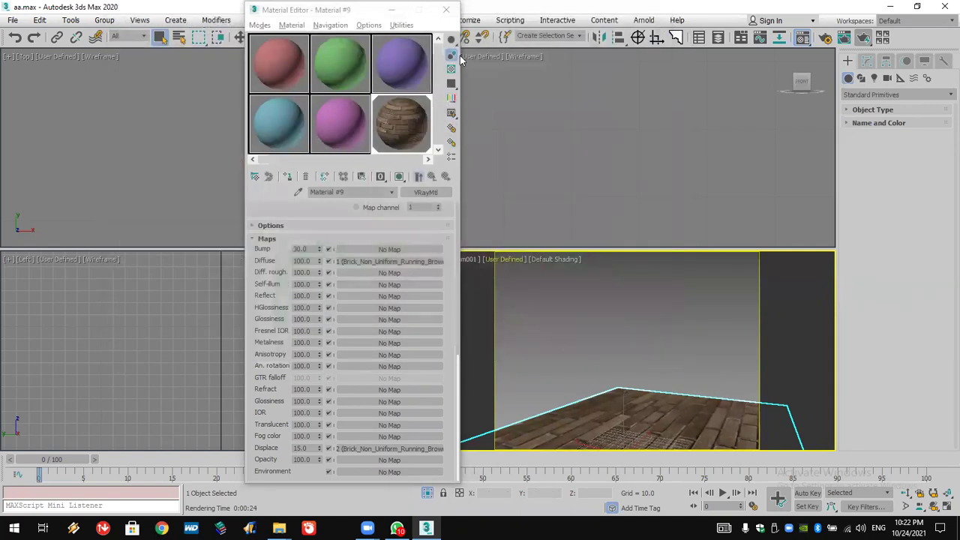
{"action": "left_click", "coordinate": [447, 10]}
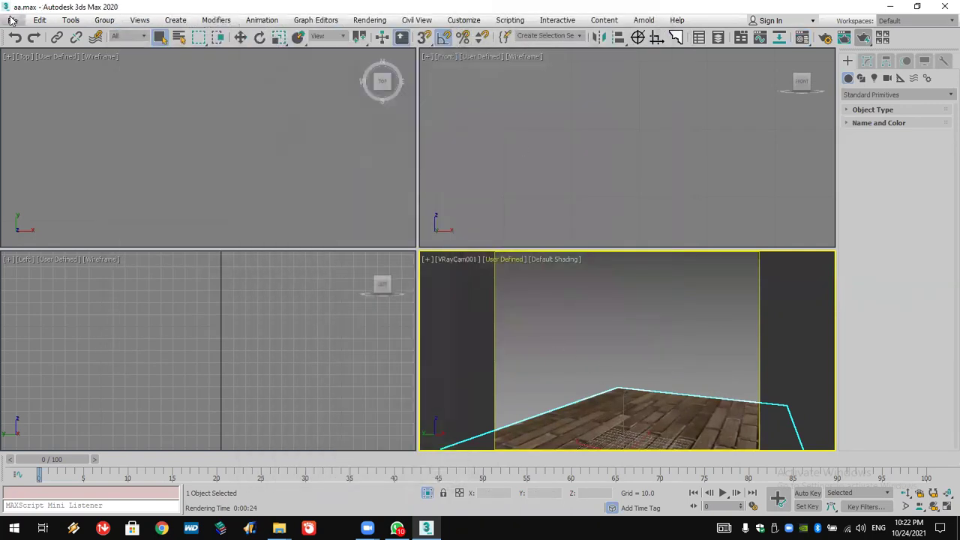
Open the recent scene studio 01_2012.max without saving the current one, adopt the file's unit scale and dismiss the loading dialogs
{"action": "left_click", "coordinate": [13, 21]}
{"action": "mouse_move", "coordinate": [64, 83]}
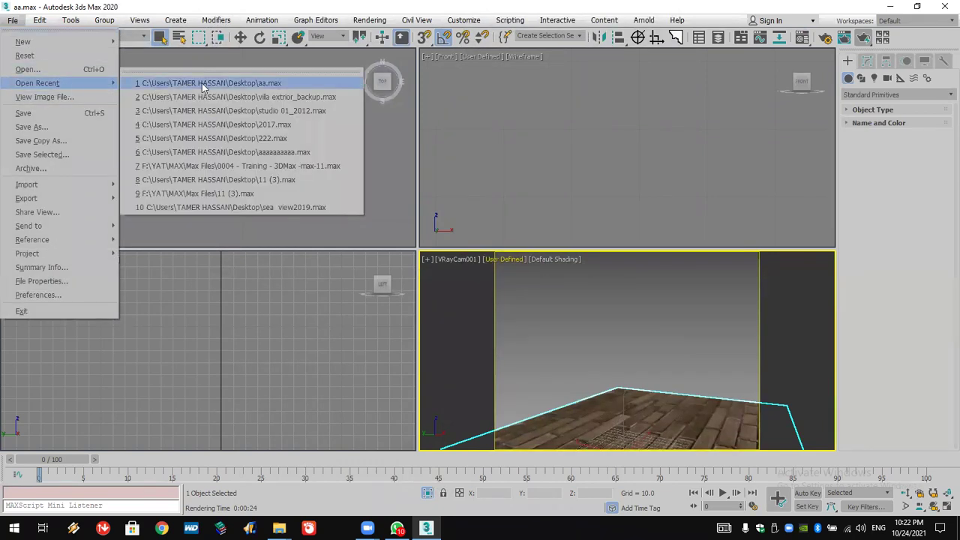
{"action": "left_click", "coordinate": [223, 110]}
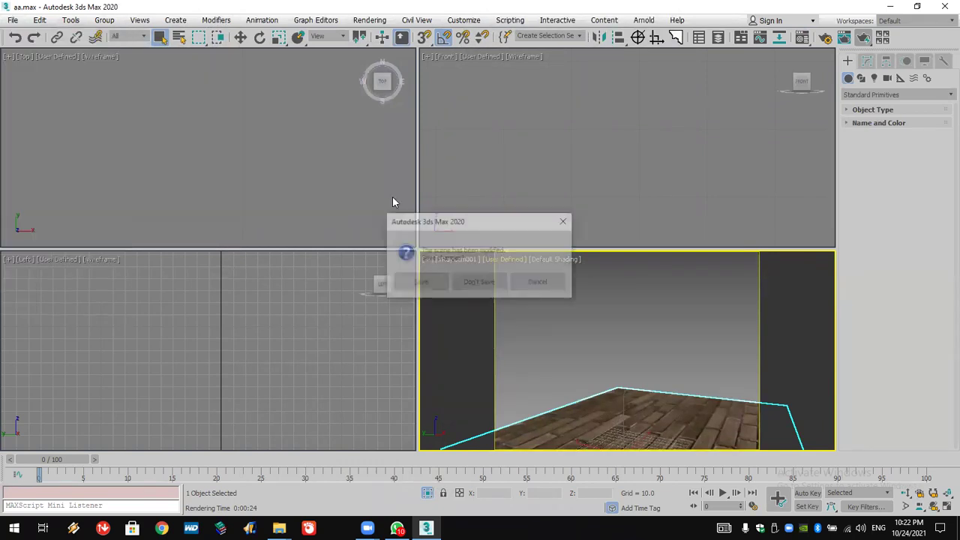
{"action": "left_click", "coordinate": [483, 289]}
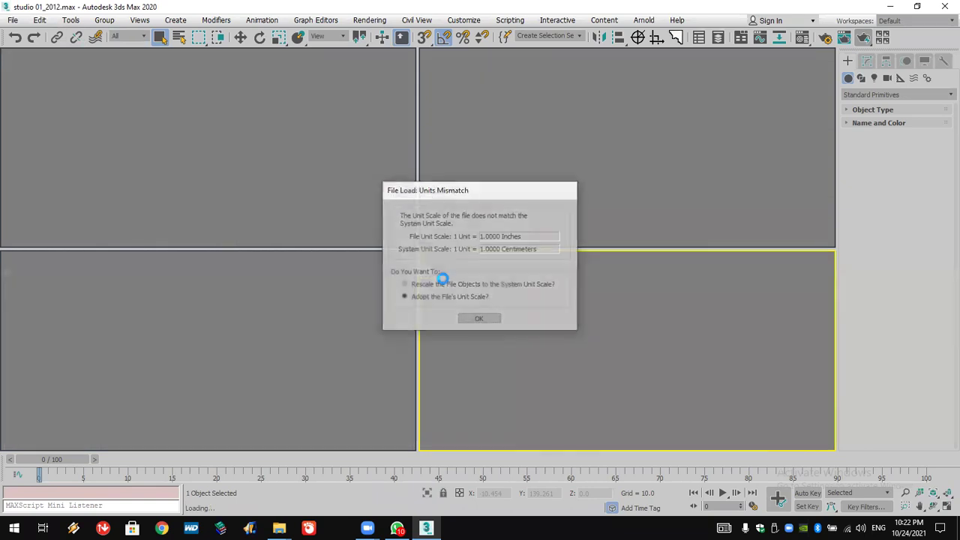
{"action": "left_click", "coordinate": [484, 321]}
{"action": "left_click", "coordinate": [506, 299]}
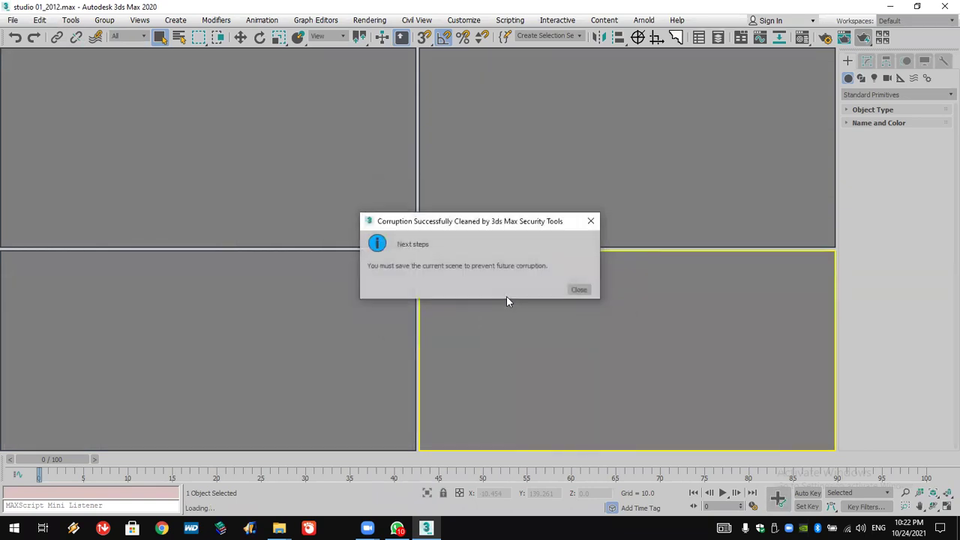
{"action": "left_click", "coordinate": [582, 287]}
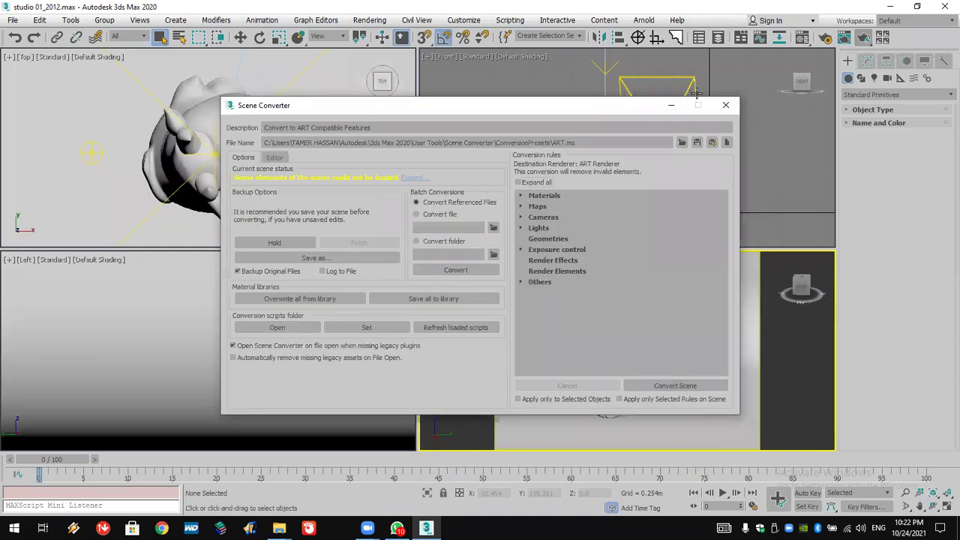
{"action": "left_click", "coordinate": [725, 105]}
Select the cow model in the maximized Perspective view and assign the purple VRayMtl material to it
{"action": "left_click", "coordinate": [622, 336]}
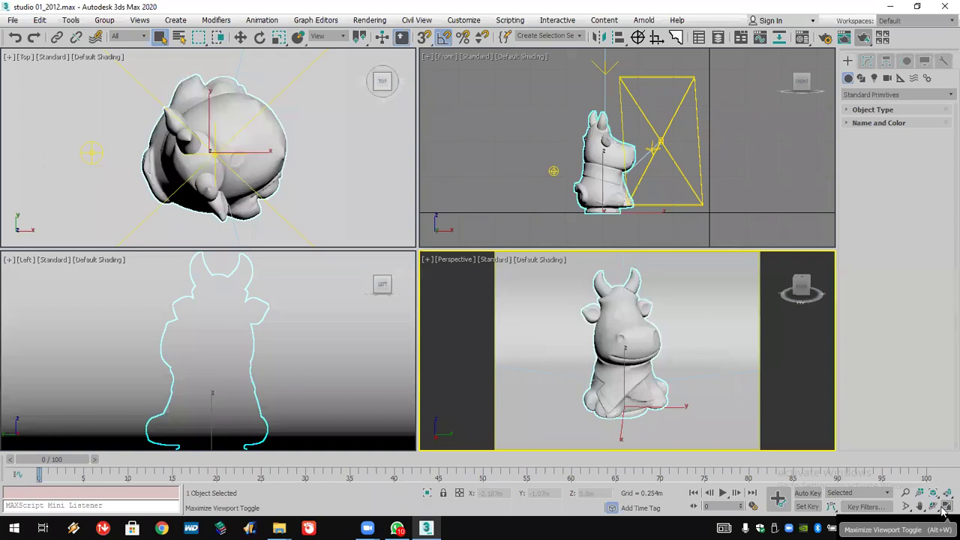
{"action": "key", "text": "alt+w"}
{"action": "key", "text": "ctrl+r"}
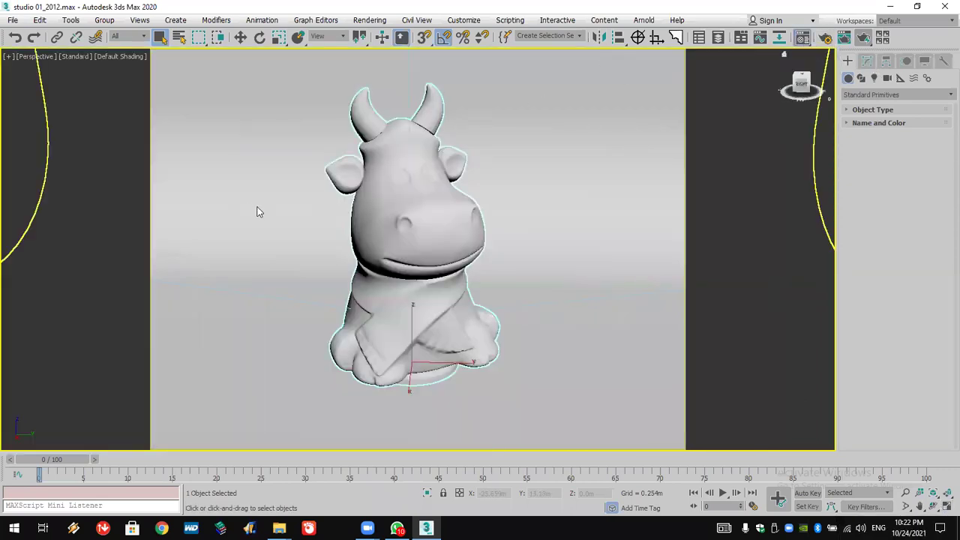
{"action": "key", "text": "m"}
{"action": "left_click", "coordinate": [383, 71]}
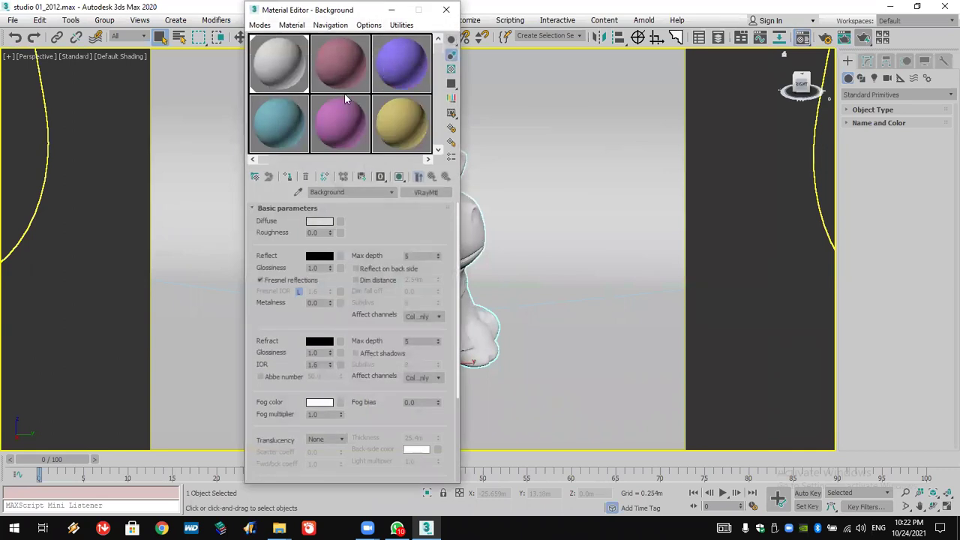
{"action": "left_click", "coordinate": [288, 176]}
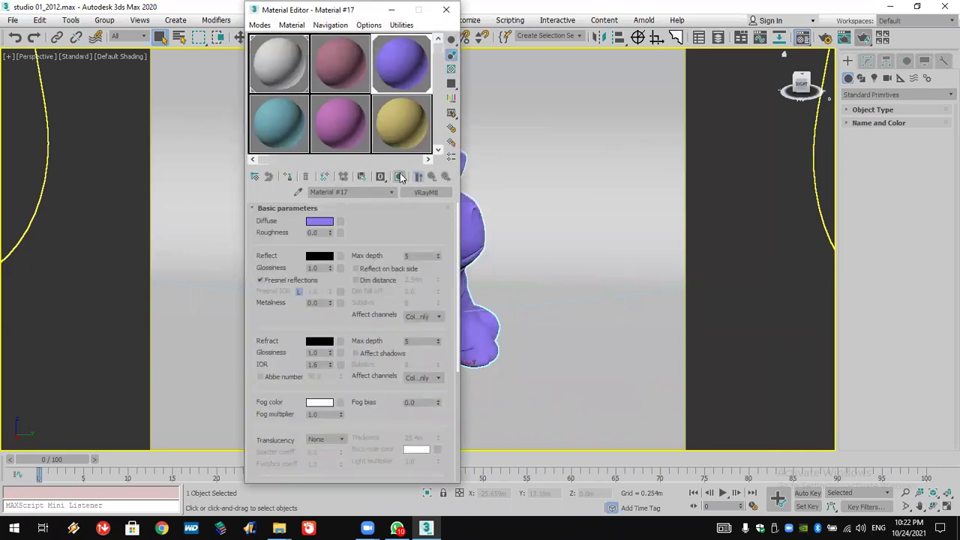
Add a Cellular map to the Displace slot of the cow's purple material
{"action": "scroll", "coordinate": [392, 417], "scroll_direction": "down", "scroll_amount": 5}
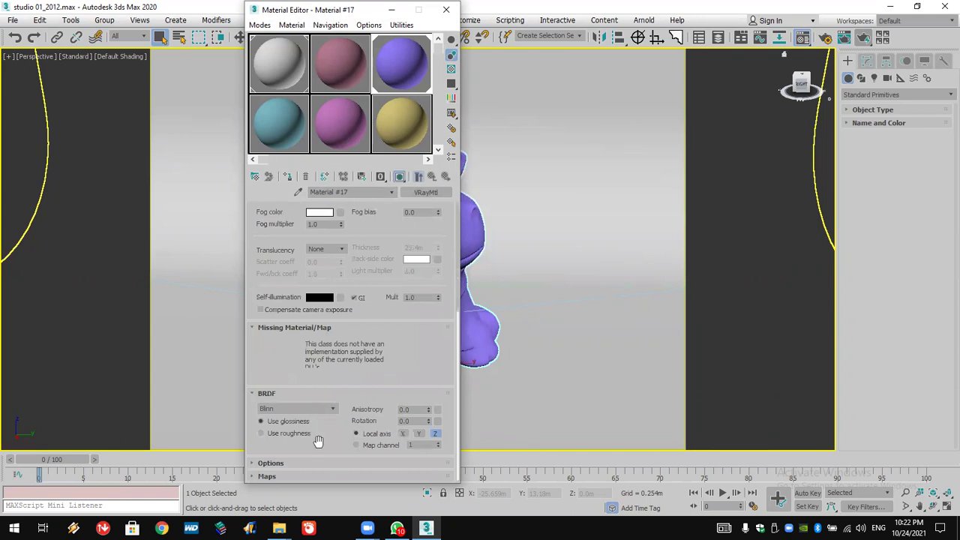
{"action": "left_click", "coordinate": [324, 477]}
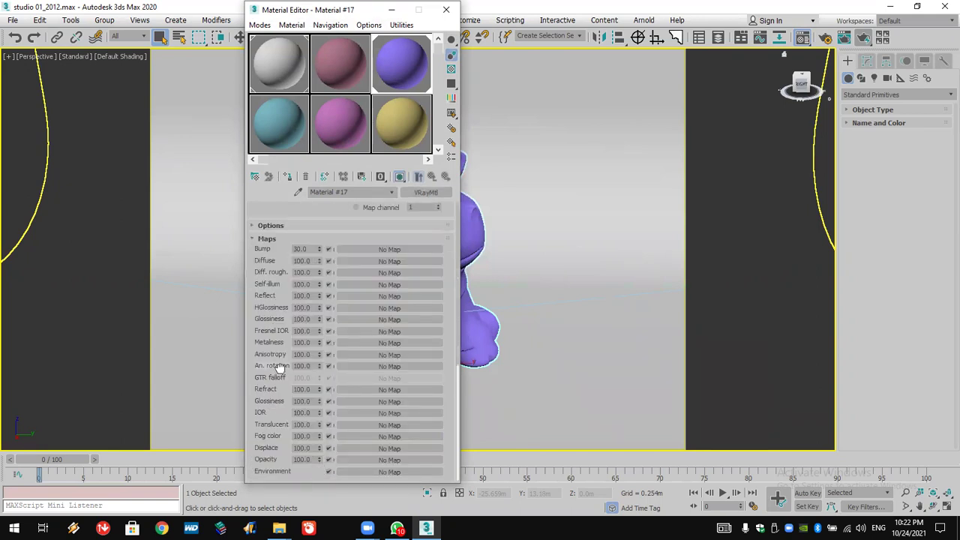
{"action": "left_click", "coordinate": [374, 451]}
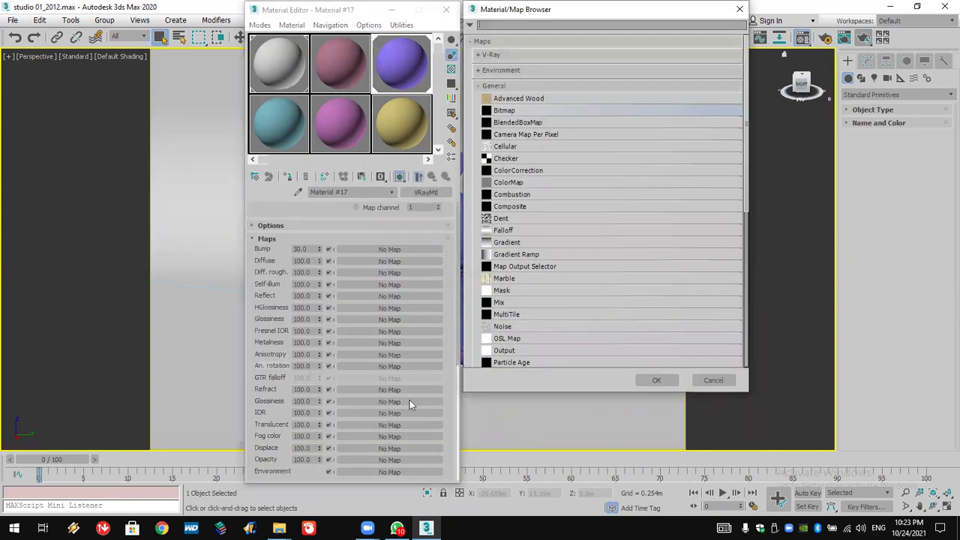
{"action": "double_click", "coordinate": [516, 148]}
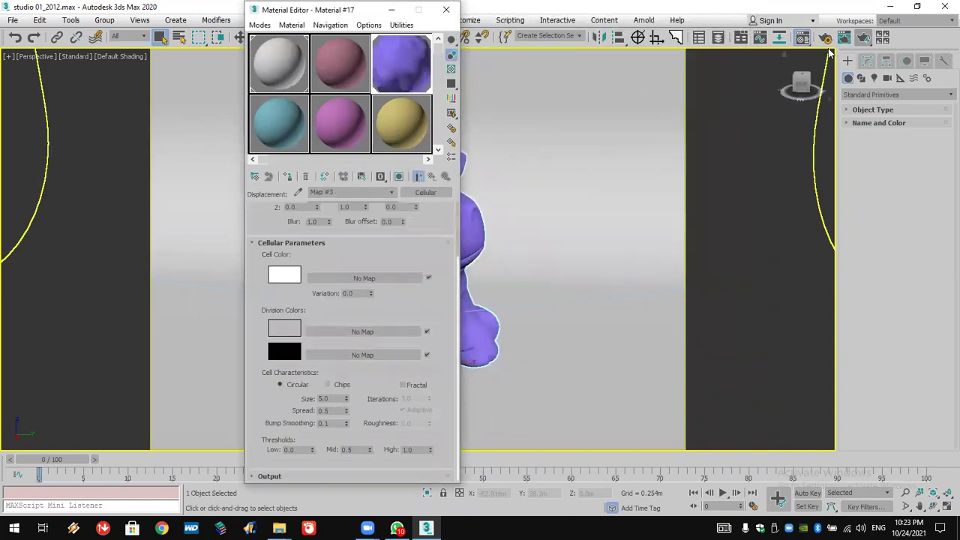
Render the Perspective view to check the cow's cellular displacement, close the frame buffer and cancel the render
{"action": "left_click", "coordinate": [862, 37]}
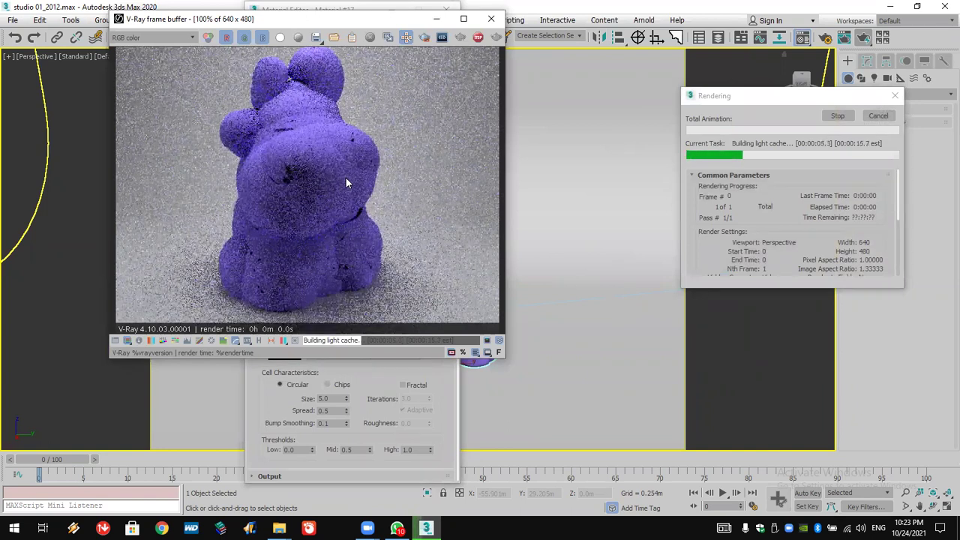
{"action": "left_click", "coordinate": [491, 18]}
{"action": "left_click", "coordinate": [888, 119]}
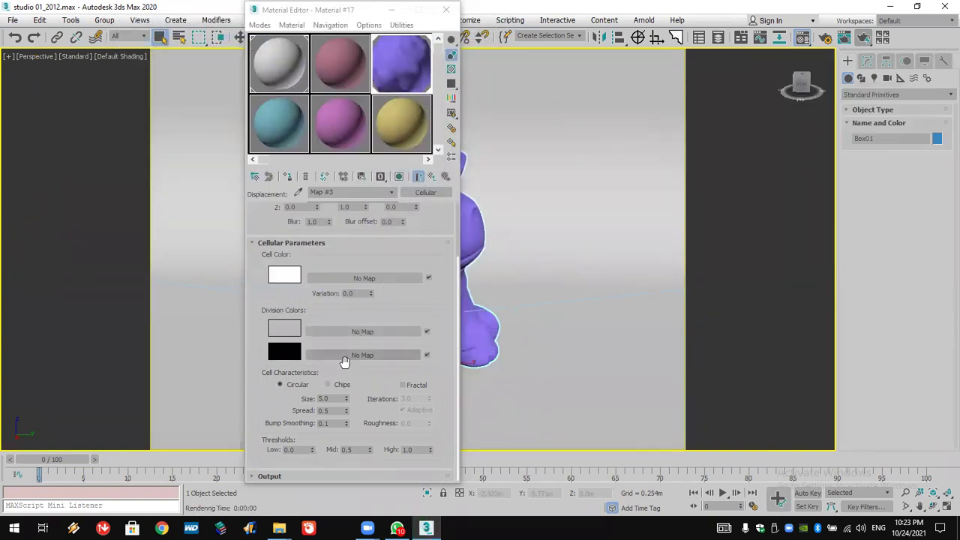
Set the Cellular map's cell size to 2
{"action": "double_click", "coordinate": [328, 398]}
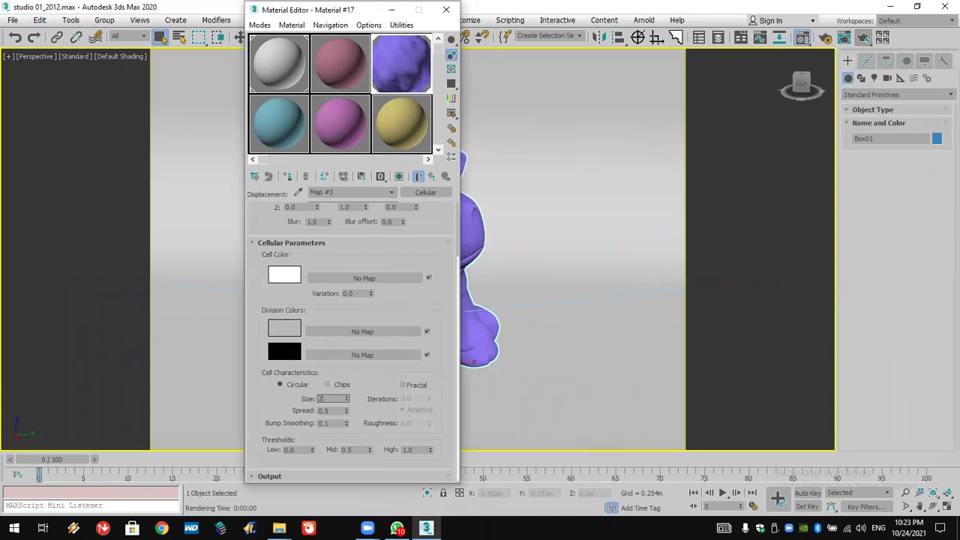
{"action": "type", "text": "2"}
{"action": "key", "text": "Return"}
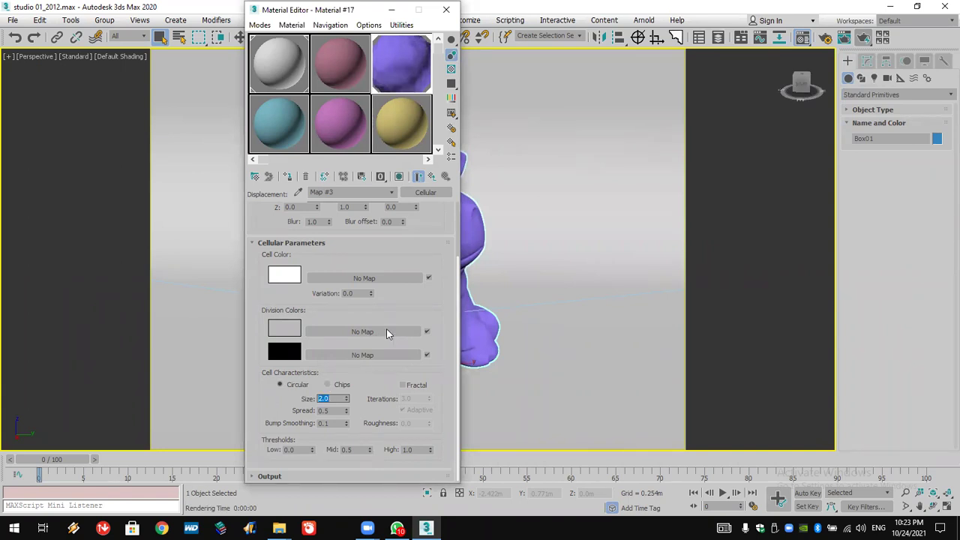
Return to the parent purple material and set its Displace amount to 20
{"action": "left_click", "coordinate": [432, 175]}
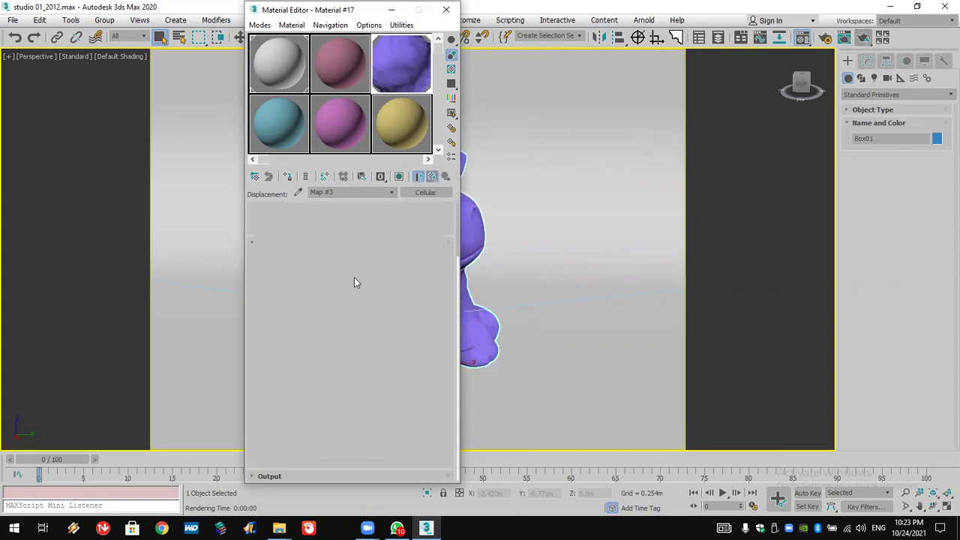
{"action": "scroll", "coordinate": [314, 384], "scroll_direction": "down", "scroll_amount": 5}
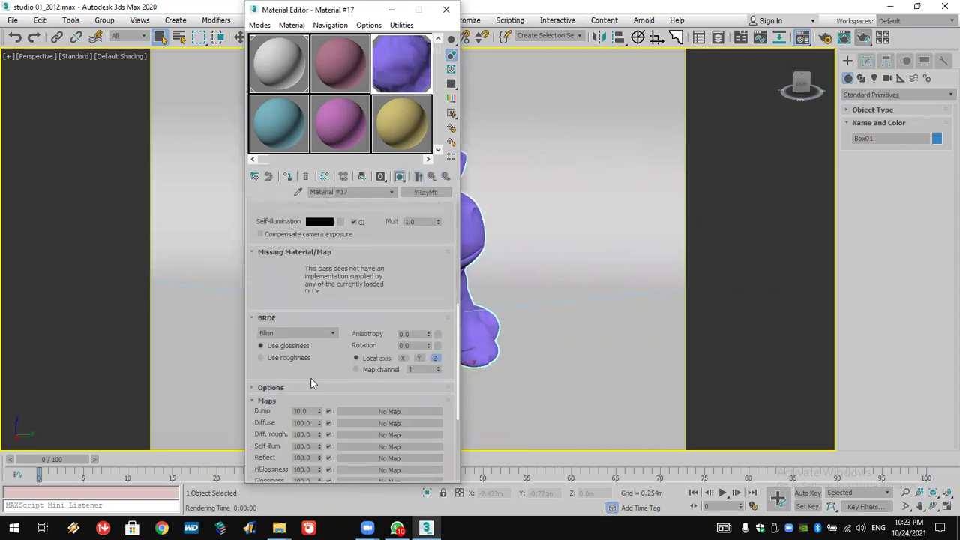
{"action": "scroll", "coordinate": [300, 414], "scroll_direction": "down", "scroll_amount": 4}
{"action": "left_click", "coordinate": [308, 448]}
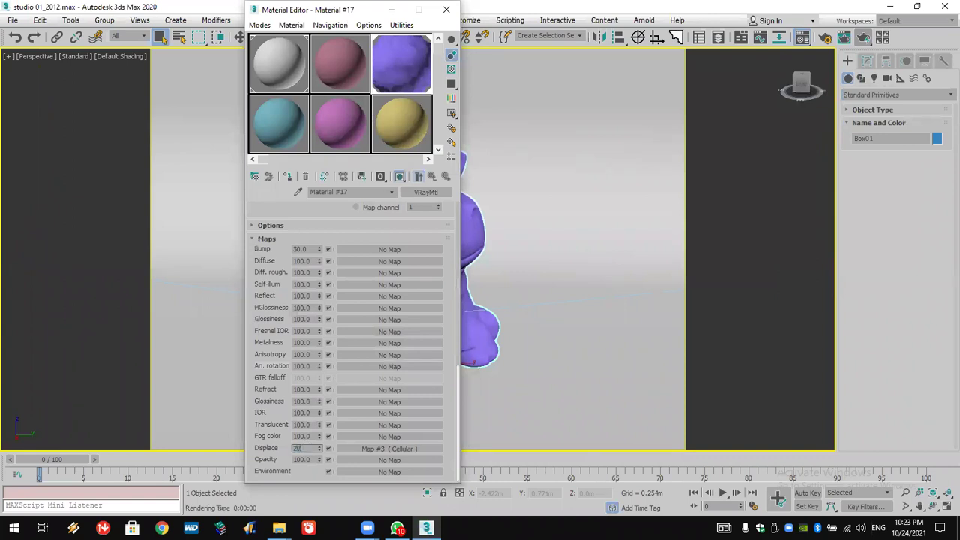
{"action": "key", "text": "Return"}
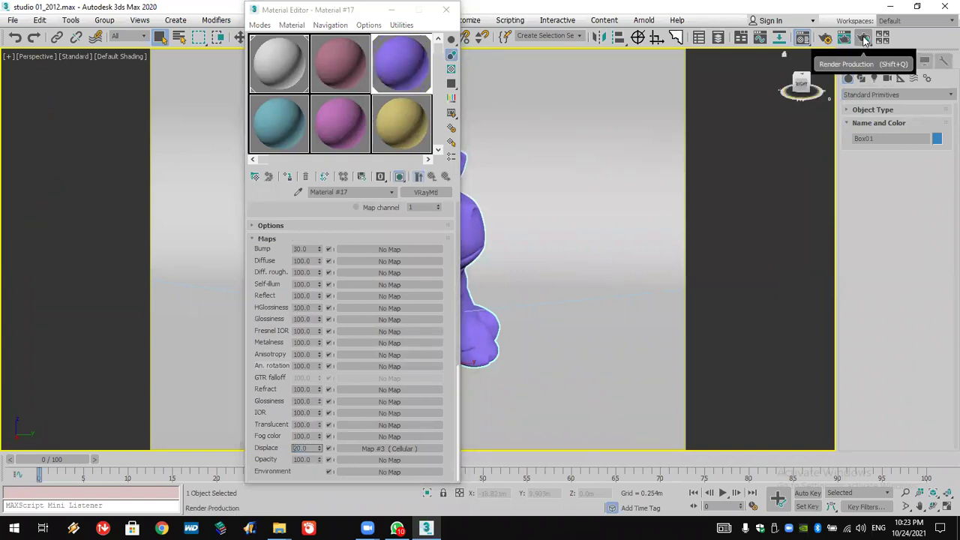
Render the cow again to examine the displaced surface up close, cancel the render and close the frame buffer and Material Editor
{"action": "left_click", "coordinate": [862, 39]}
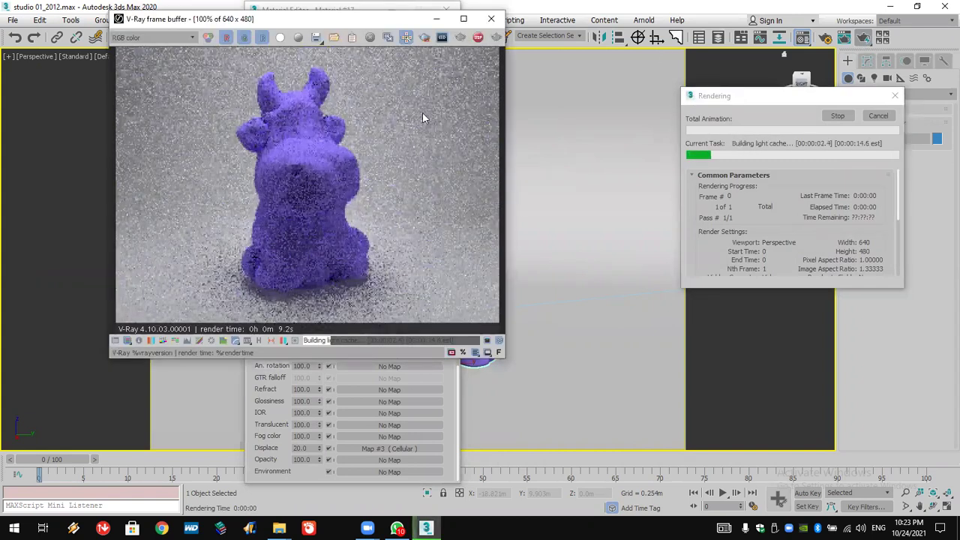
{"action": "scroll", "coordinate": [319, 159], "scroll_direction": "up", "scroll_amount": 1}
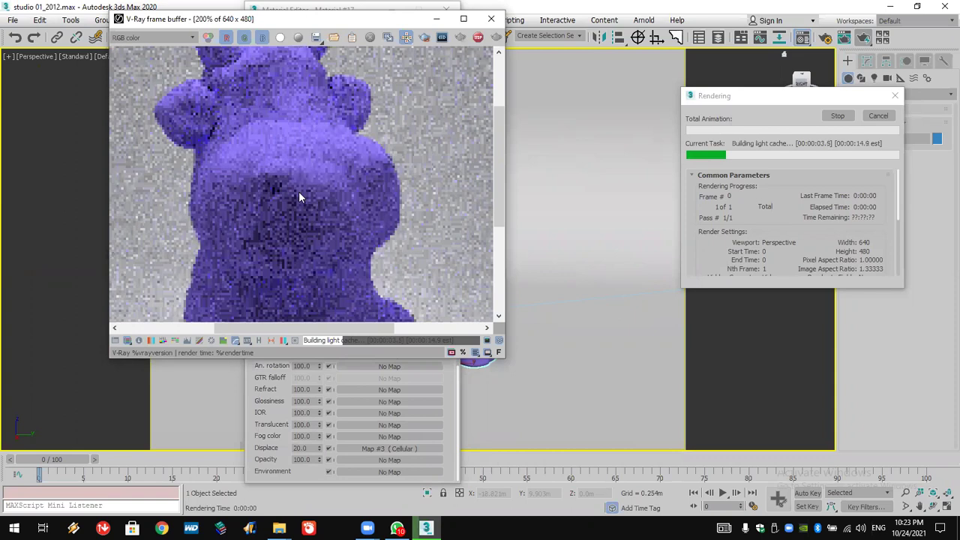
{"action": "scroll", "coordinate": [299, 197], "scroll_direction": "down", "scroll_amount": 1}
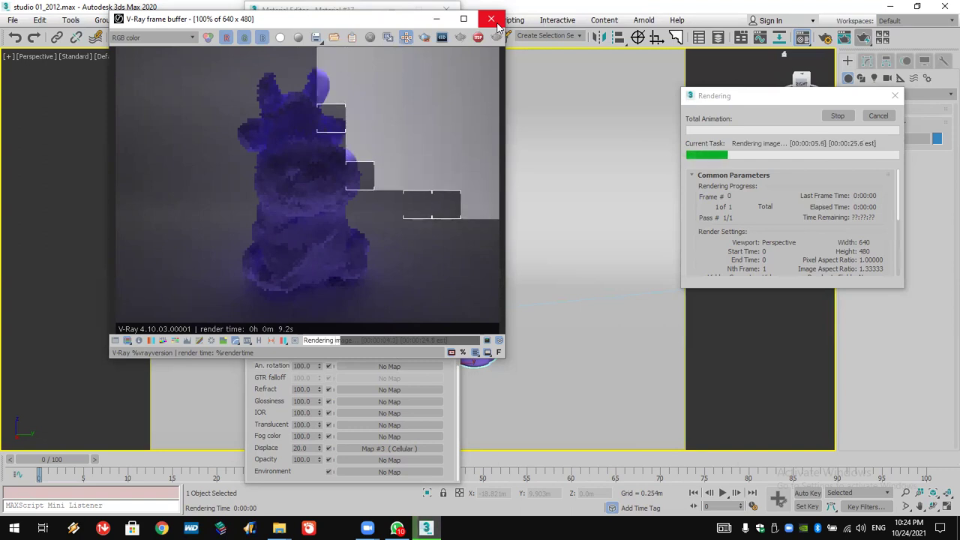
{"action": "left_click", "coordinate": [492, 20]}
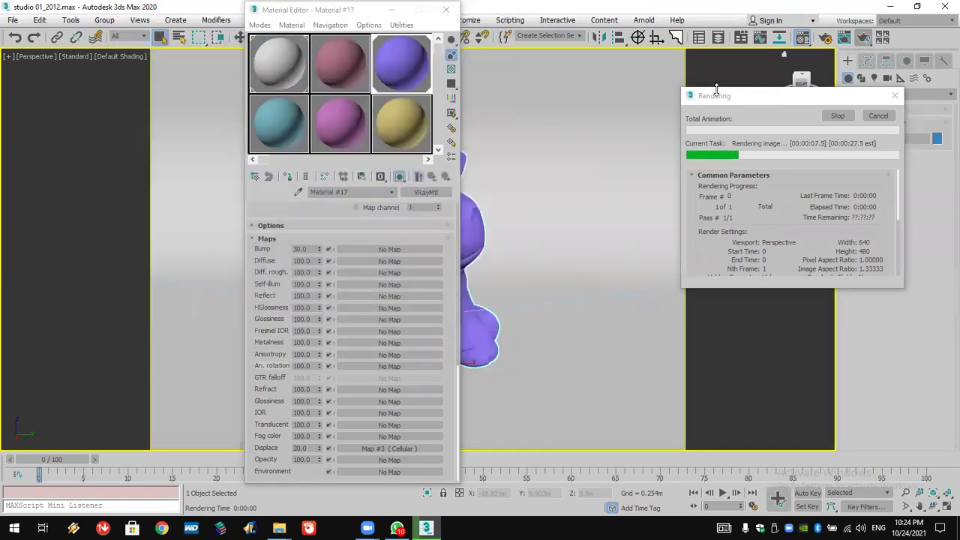
{"action": "left_click", "coordinate": [877, 117]}
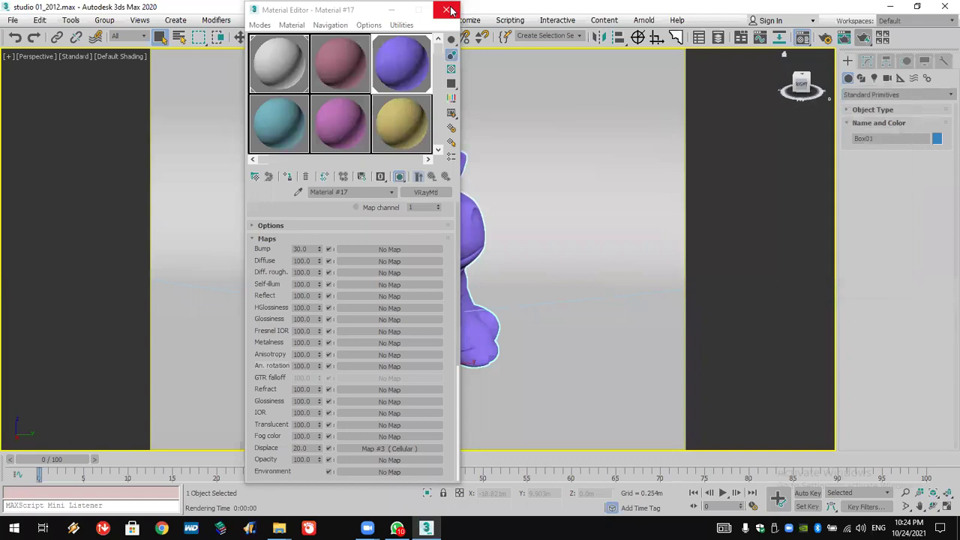
{"action": "left_click", "coordinate": [446, 10]}
Restore the four-viewport layout and create a wall-like box behind the cow, about 1.97 m long, 0.11 m wide and 0.98 m high
{"action": "key", "text": "shift+f"}
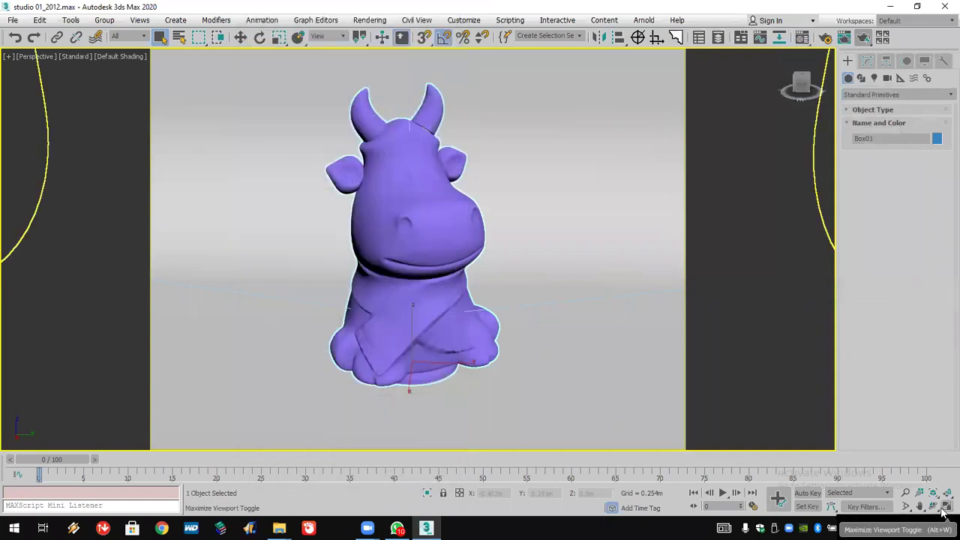
{"action": "key", "text": "alt+w"}
{"action": "scroll", "coordinate": [357, 136], "scroll_direction": "down", "scroll_amount": 4}
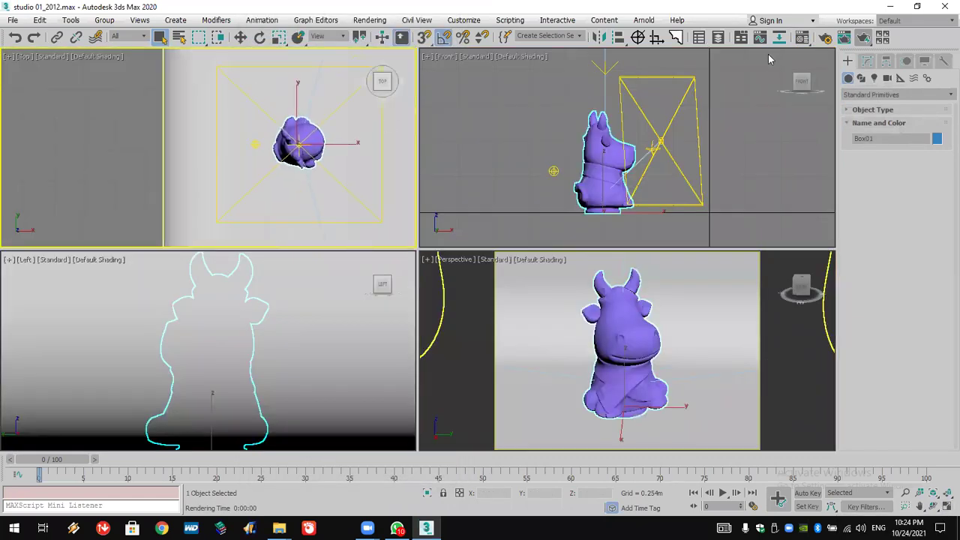
{"action": "left_click", "coordinate": [853, 95]}
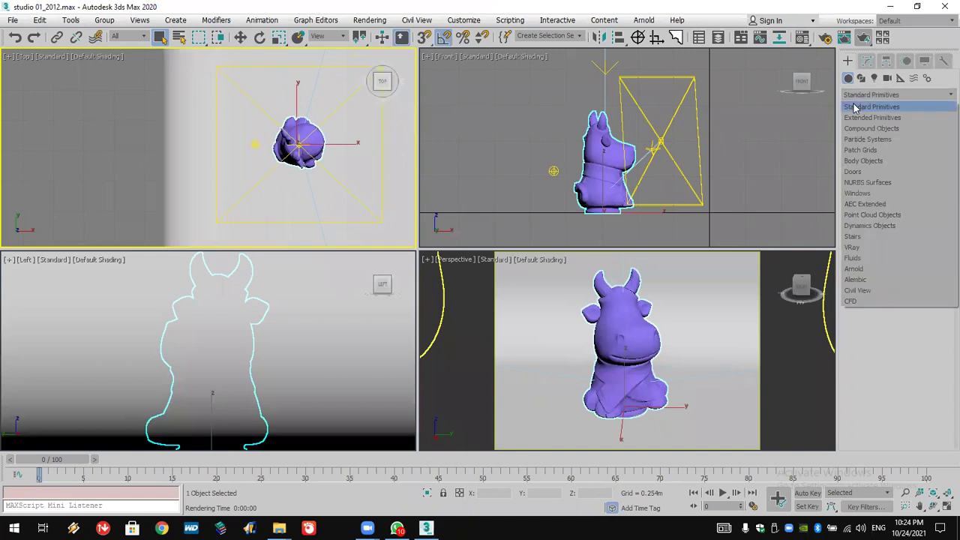
{"action": "left_click", "coordinate": [859, 107]}
{"action": "left_click", "coordinate": [867, 110]}
{"action": "left_click", "coordinate": [872, 133]}
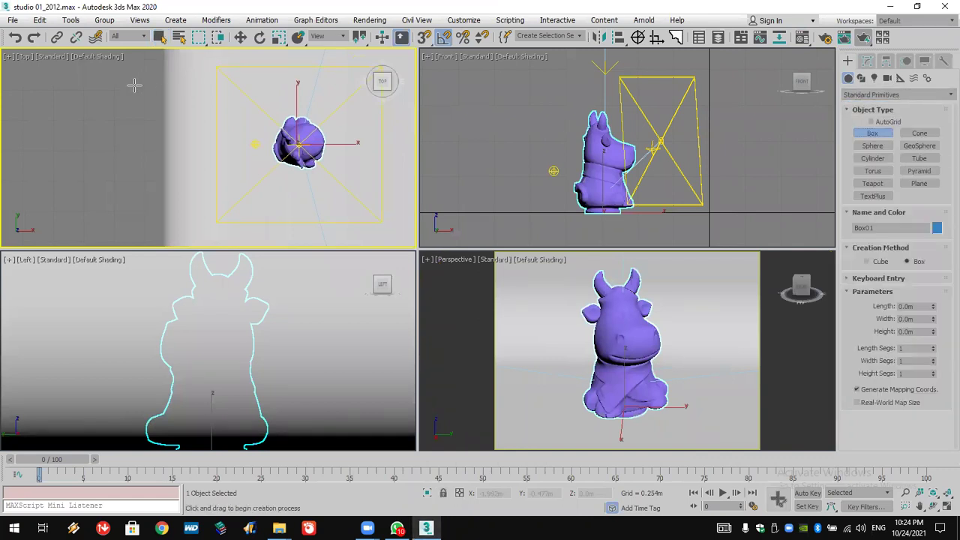
{"action": "left_click_drag", "start_coordinate": [222, 56], "coordinate": [205, 289]}
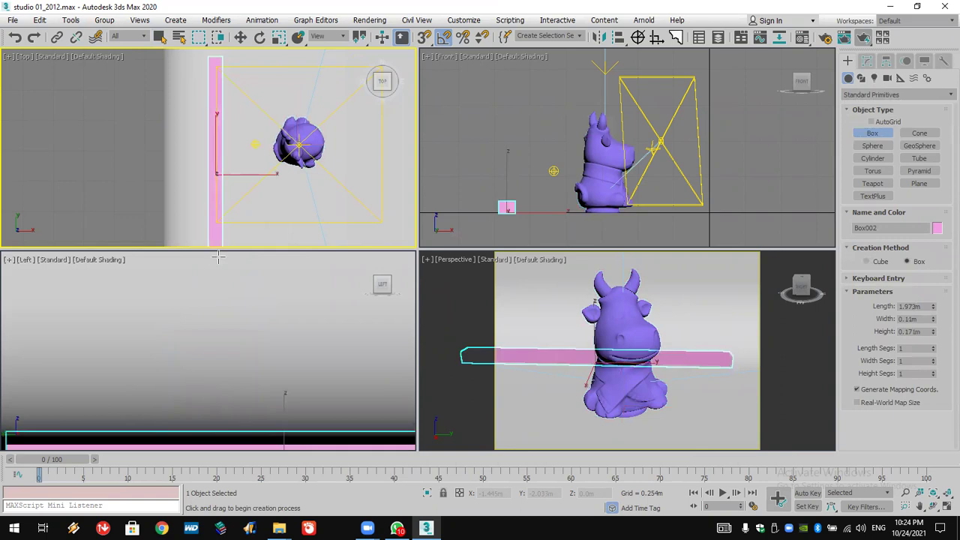
{"action": "left_click", "coordinate": [237, 176]}
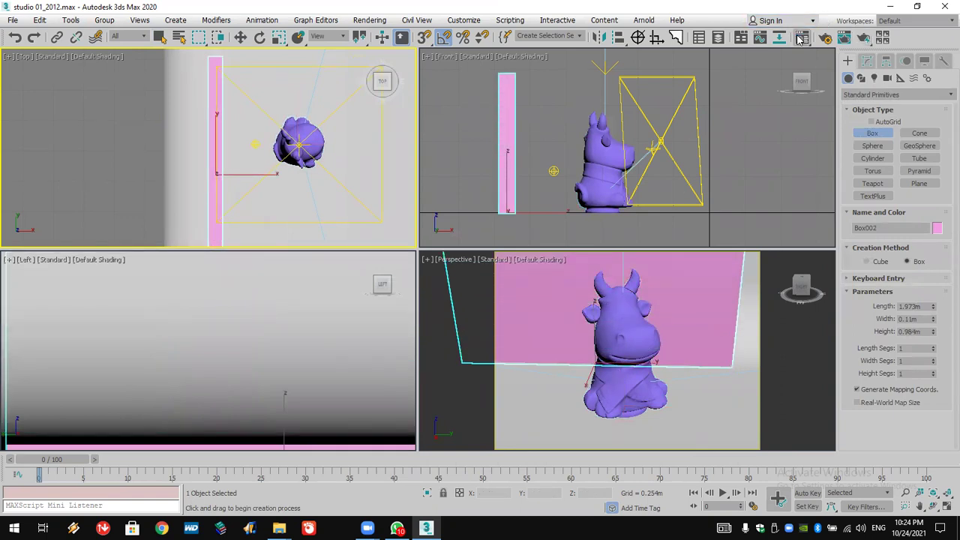
Load Brick_Non_Uniform_Running_Red as the teal material's diffuse bitmap, assign the material to the wall box and show it shaded in the viewport
{"action": "left_click", "coordinate": [740, 37]}
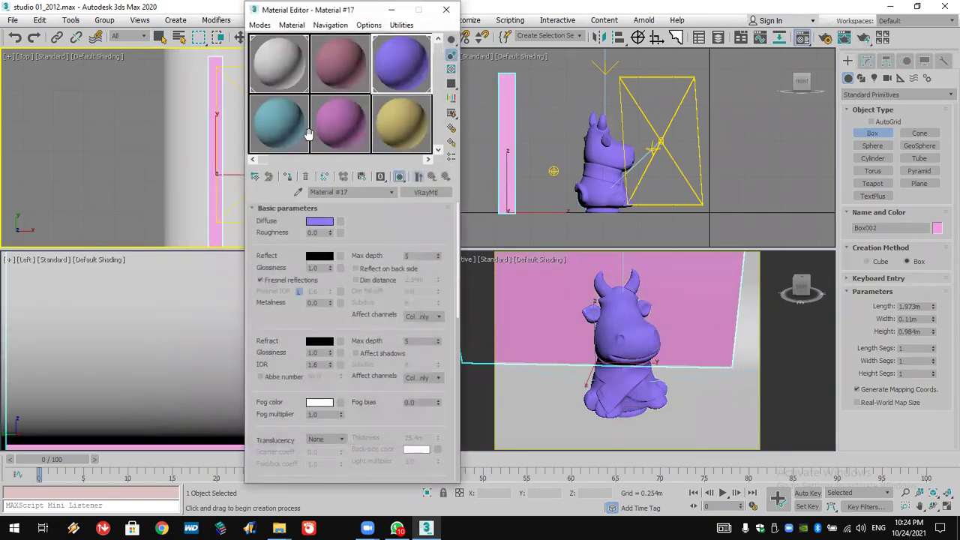
{"action": "left_click", "coordinate": [340, 221]}
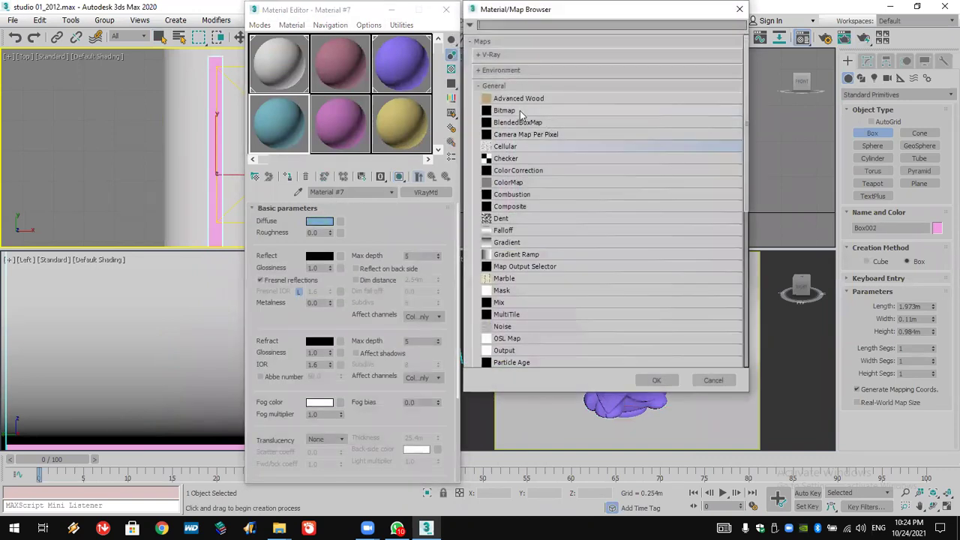
{"action": "double_click", "coordinate": [520, 110]}
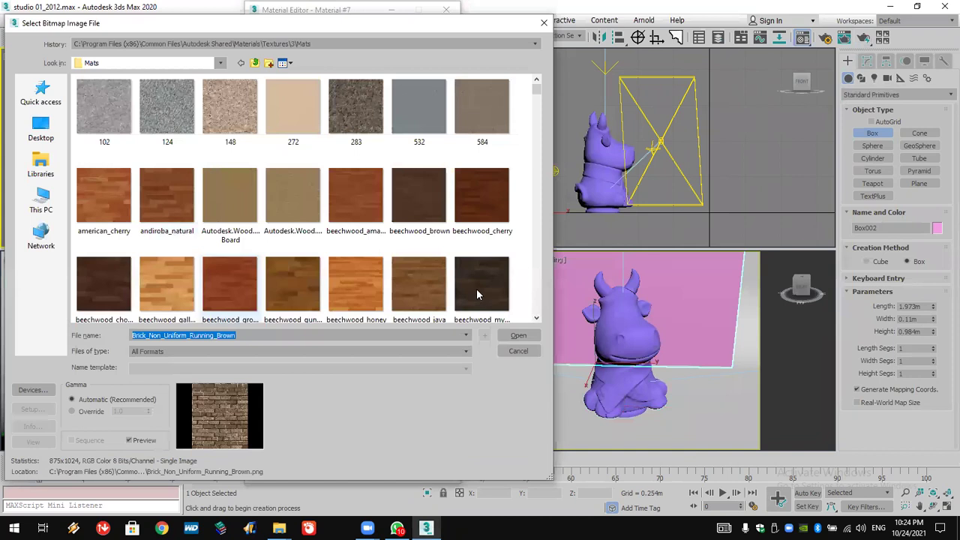
{"action": "scroll", "coordinate": [534, 288], "scroll_direction": "down", "scroll_amount": 3}
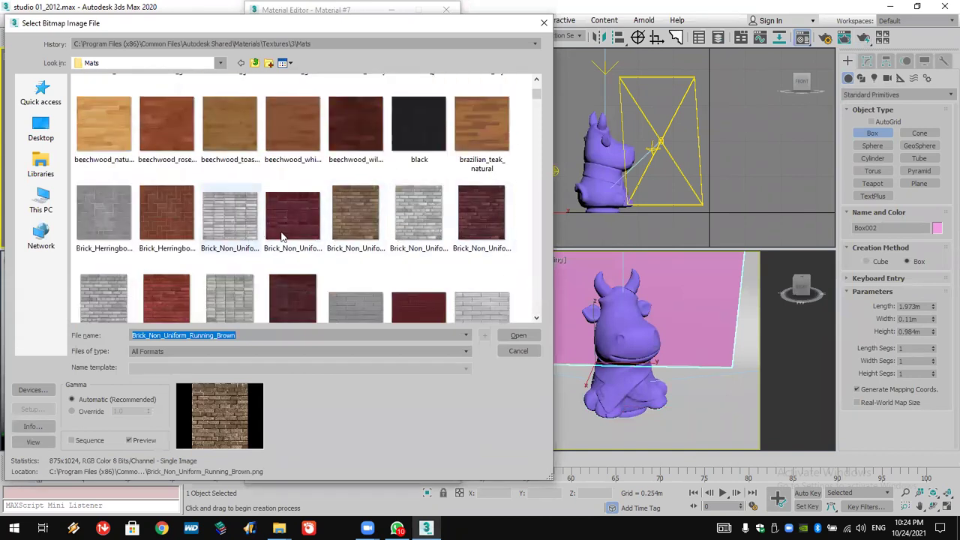
{"action": "double_click", "coordinate": [174, 295]}
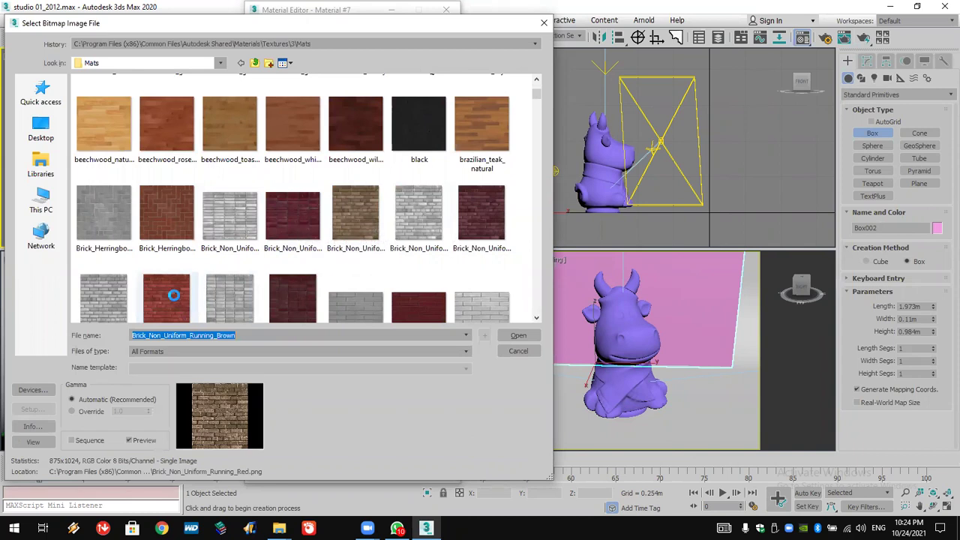
{"action": "left_click", "coordinate": [398, 177]}
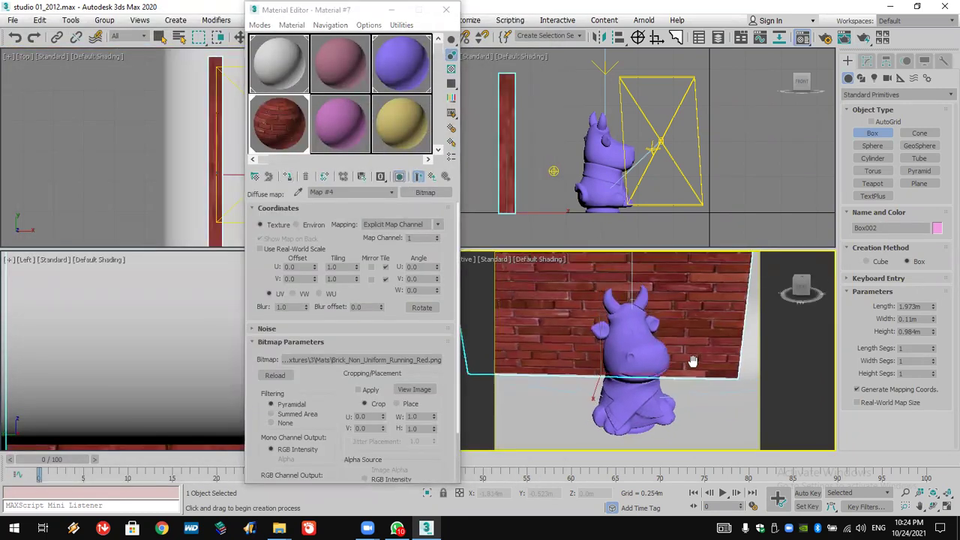
Set the diffuse brick bitmap's tiling to 2 in U and 1 in V
{"action": "middle_click_drag", "start_coordinate": [663, 323], "coordinate": [718, 391]}
{"action": "left_click", "coordinate": [933, 507]}
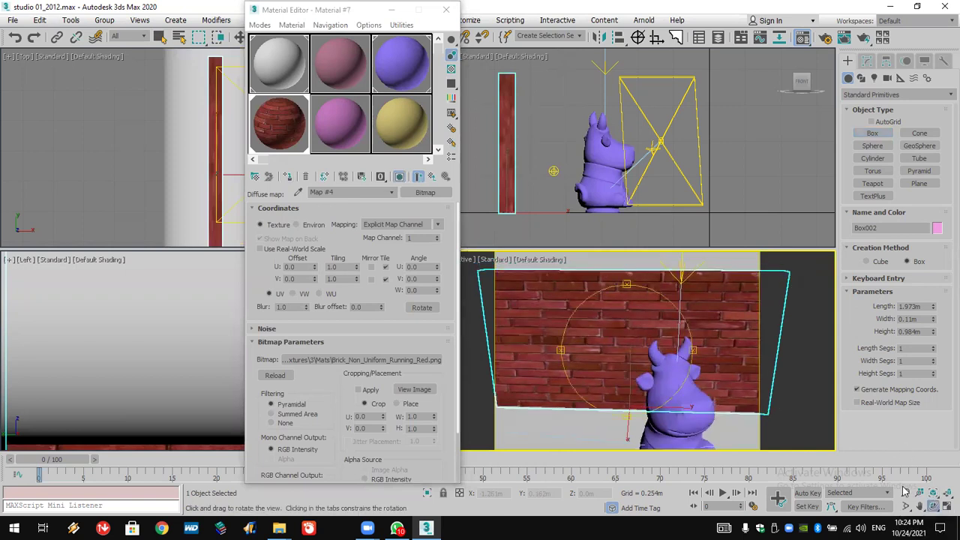
{"action": "left_click_drag", "start_coordinate": [640, 347], "coordinate": [615, 322]}
{"action": "double_click", "coordinate": [335, 278]}
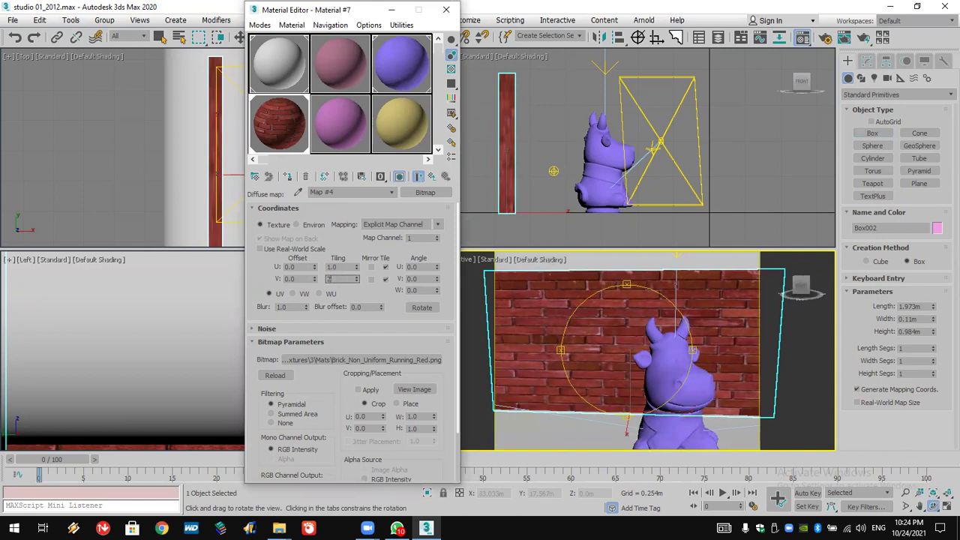
{"action": "key", "text": "Return"}
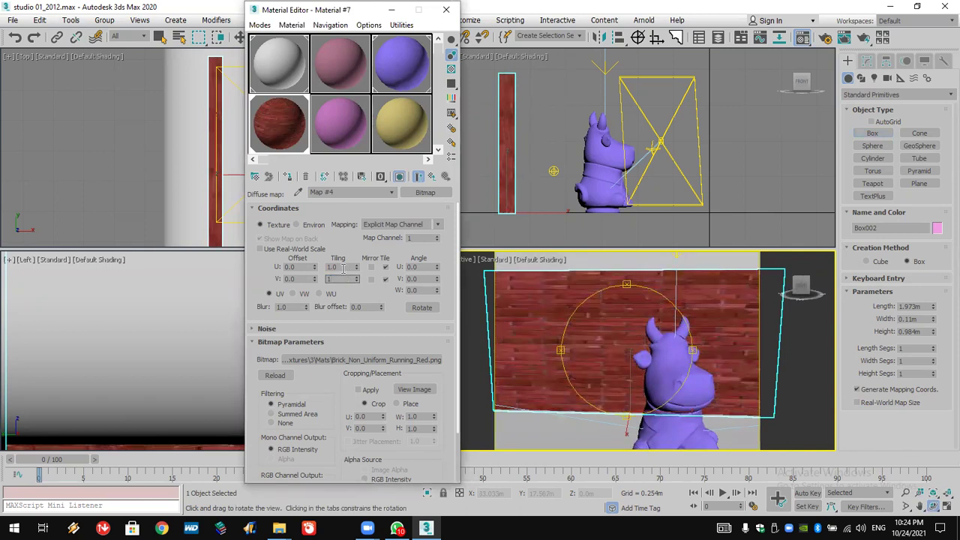
{"action": "key", "text": "Return"}
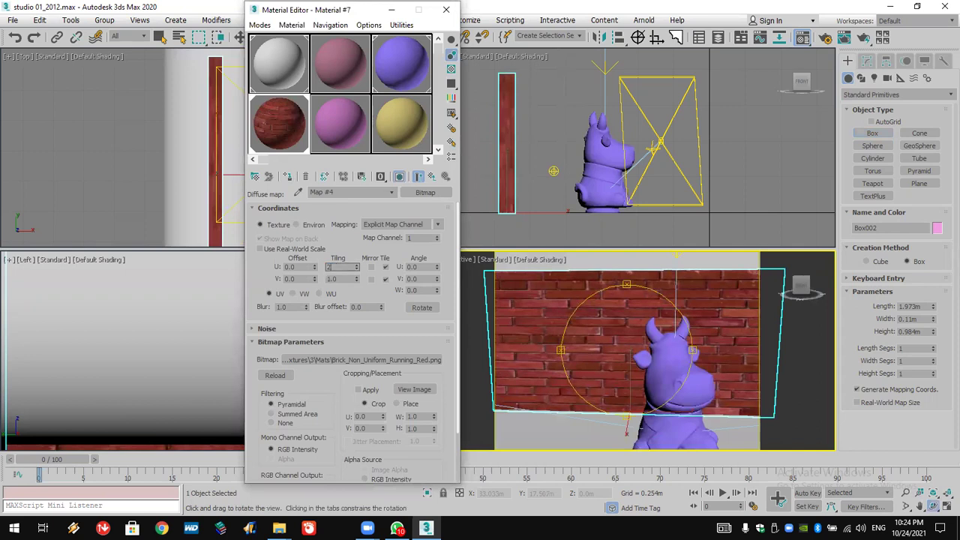
{"action": "type", "text": "2"}
{"action": "key", "text": "Return"}
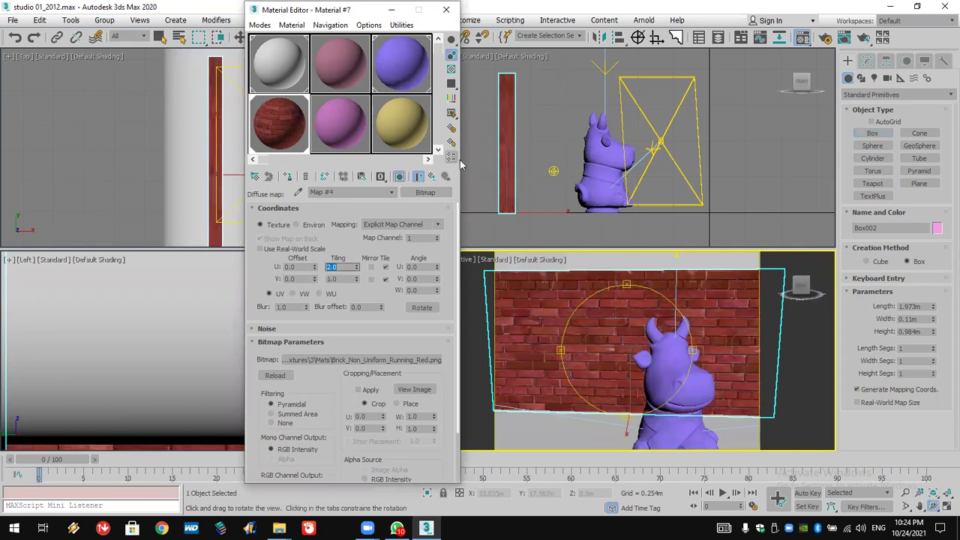
Return to the parent brick material and load the Brick_Non_Uniform_Running_Red bitmap as its Displace map
{"action": "left_click", "coordinate": [431, 176]}
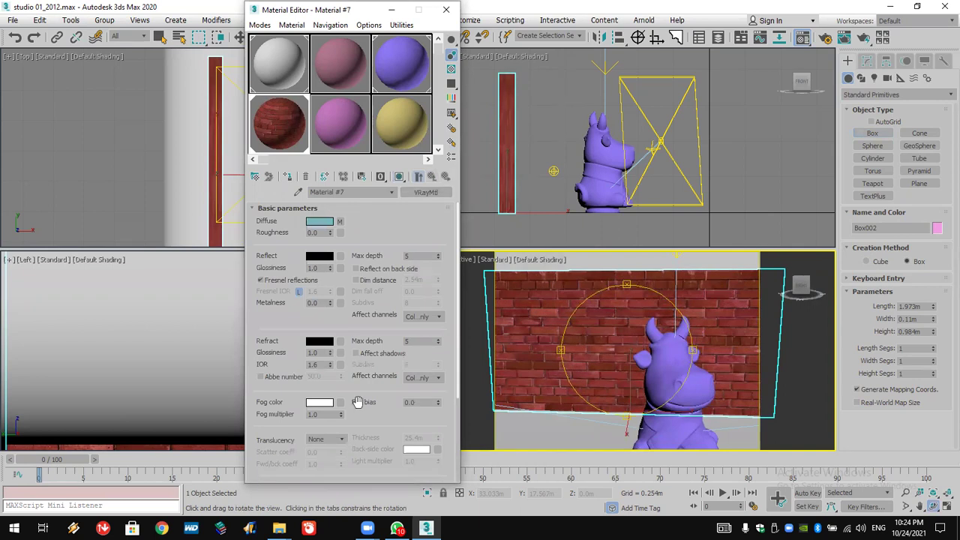
{"action": "scroll", "coordinate": [375, 450], "scroll_direction": "down", "scroll_amount": 3}
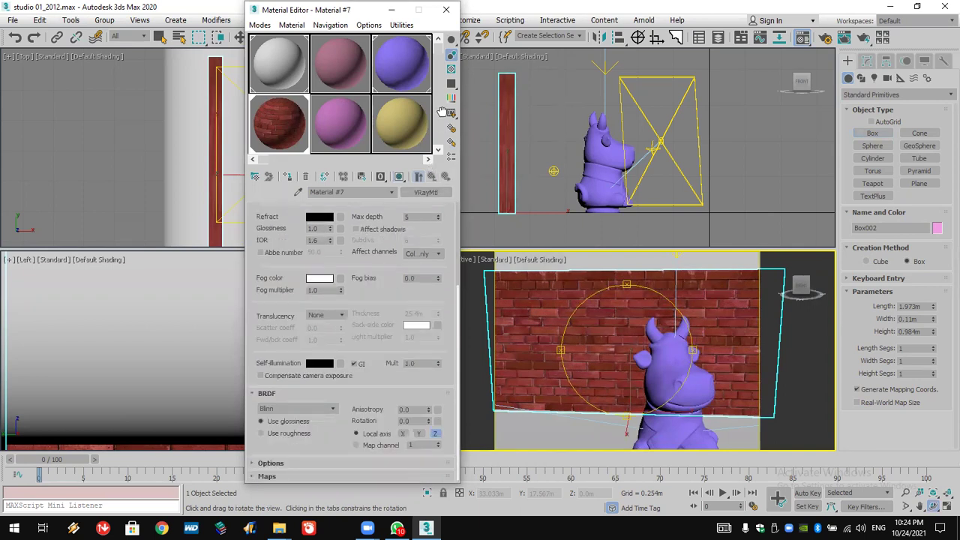
{"action": "left_click", "coordinate": [325, 478]}
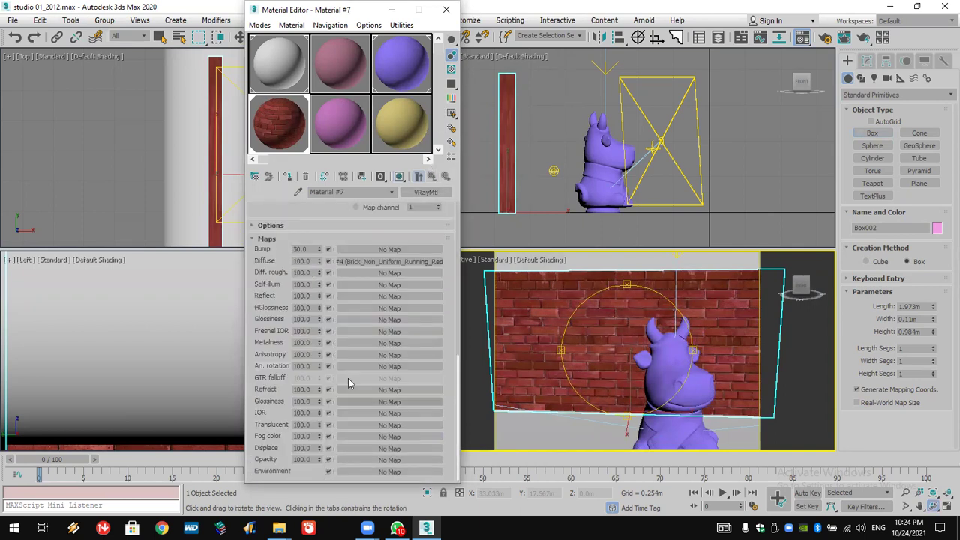
{"action": "left_click", "coordinate": [375, 449]}
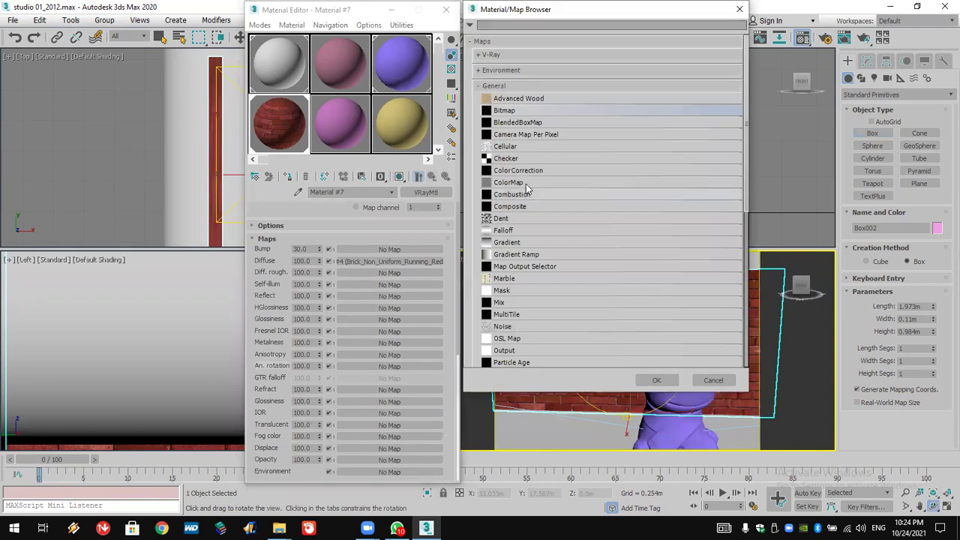
{"action": "double_click", "coordinate": [532, 112]}
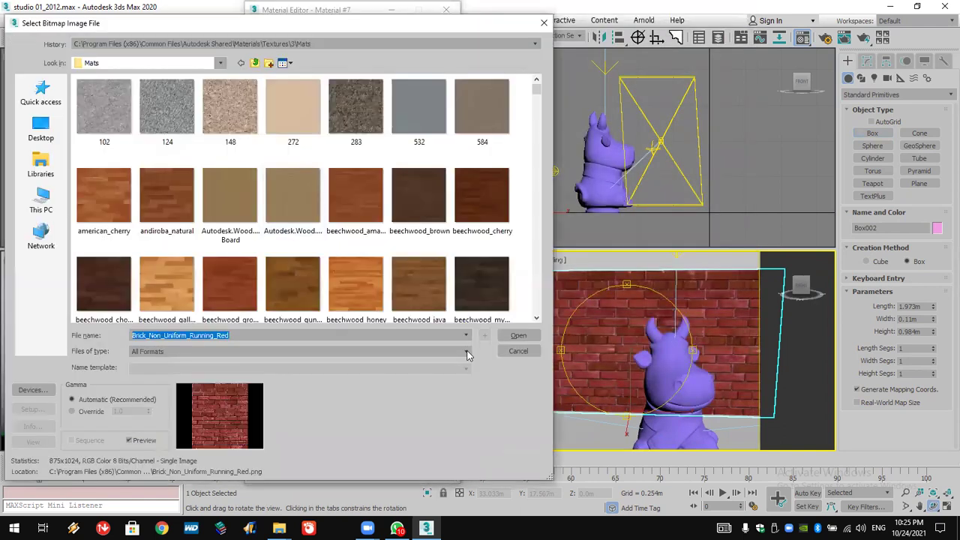
{"action": "left_click", "coordinate": [518, 335]}
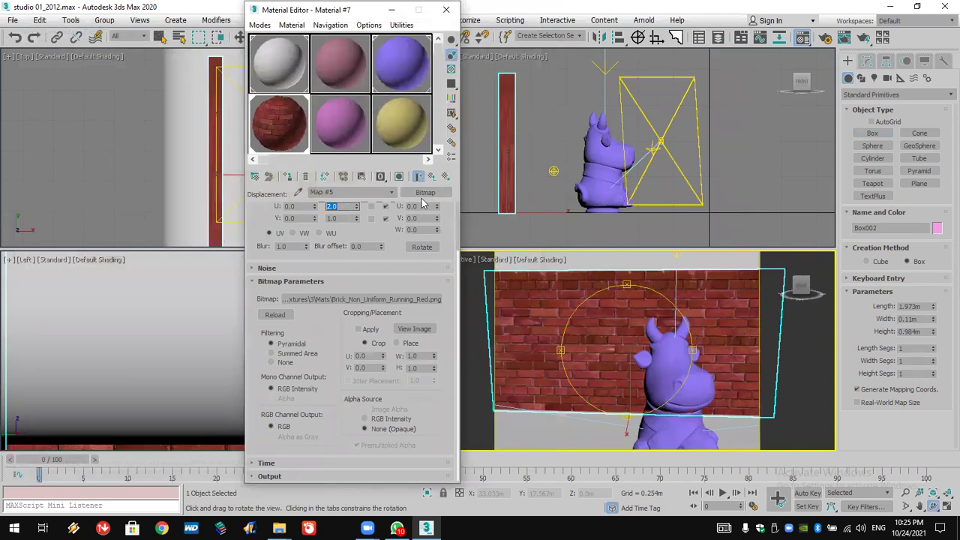
Return to the parent material and set its Displace amount to 5
{"action": "left_click", "coordinate": [432, 177]}
{"action": "scroll", "coordinate": [318, 429], "scroll_direction": "down", "scroll_amount": 10}
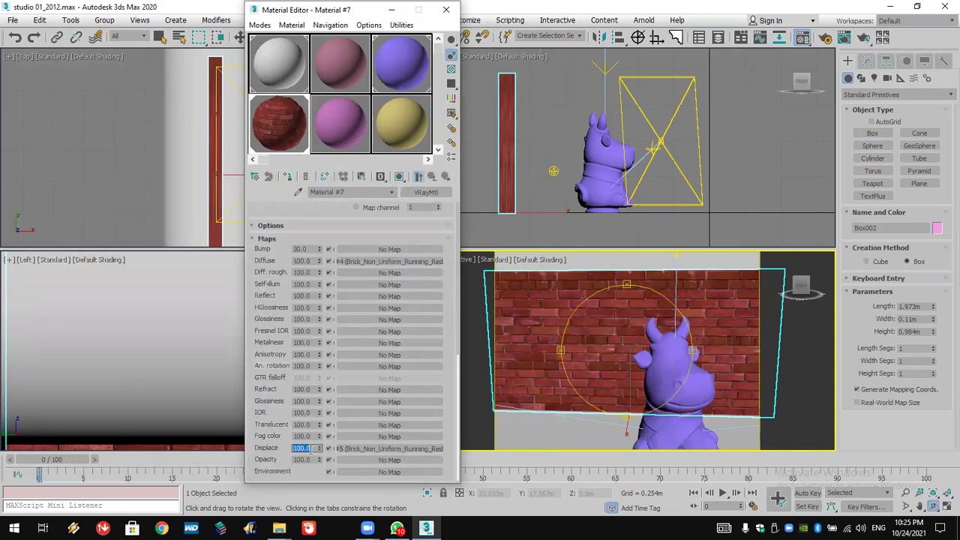
{"action": "key", "text": "Return"}
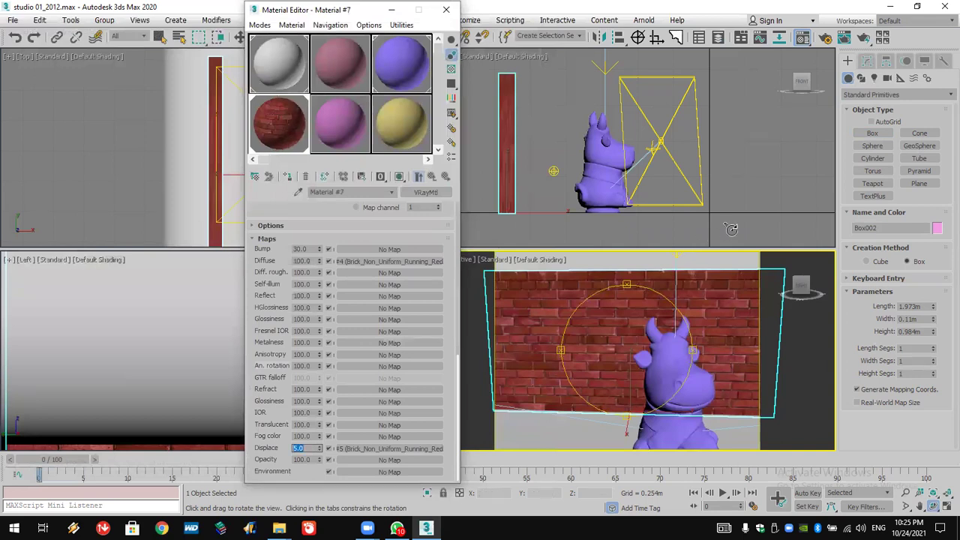
Render the Perspective view, examine the displaced brick wall up close and close the frame buffer
{"action": "left_click", "coordinate": [861, 36]}
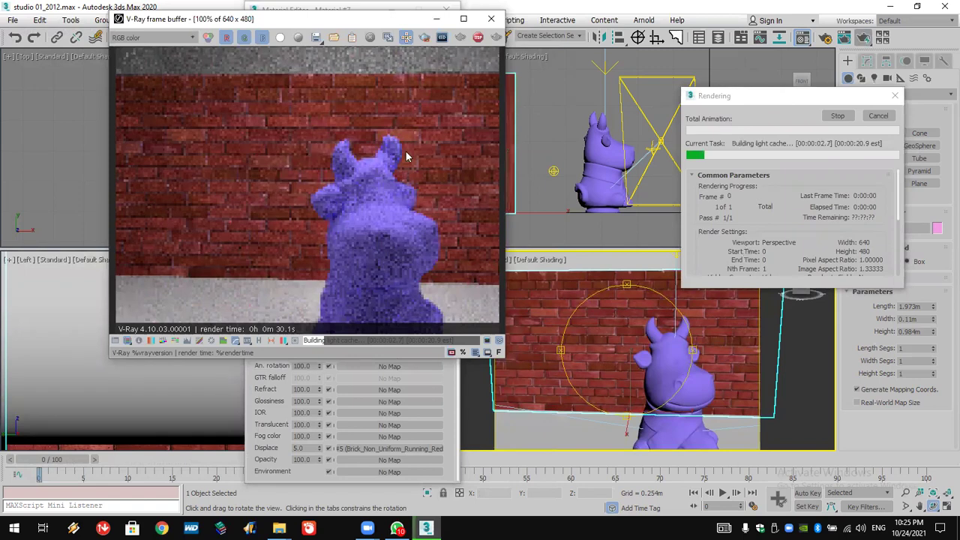
{"action": "scroll", "coordinate": [405, 154], "scroll_direction": "up", "scroll_amount": 1}
{"action": "middle_click_drag", "start_coordinate": [439, 197], "coordinate": [363, 230]}
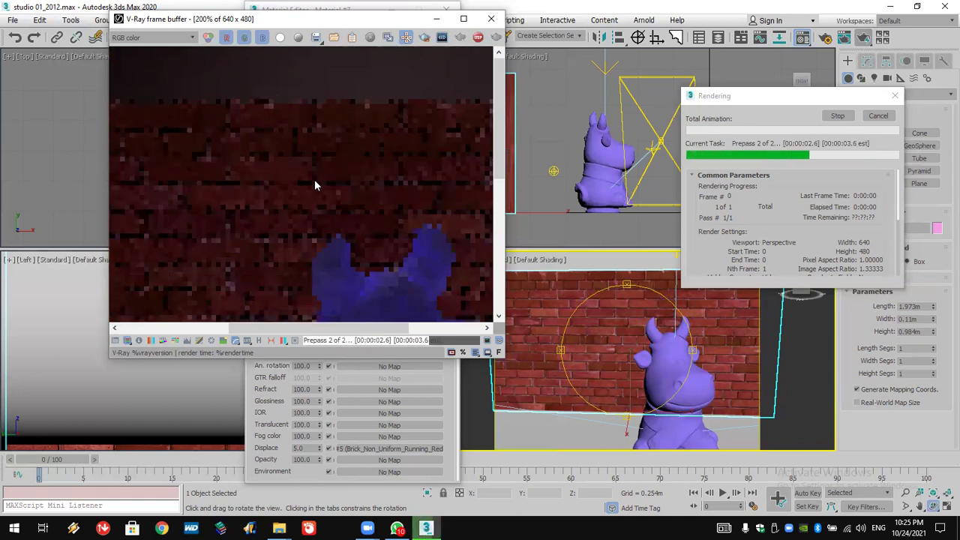
{"action": "scroll", "coordinate": [314, 179], "scroll_direction": "down", "scroll_amount": 2}
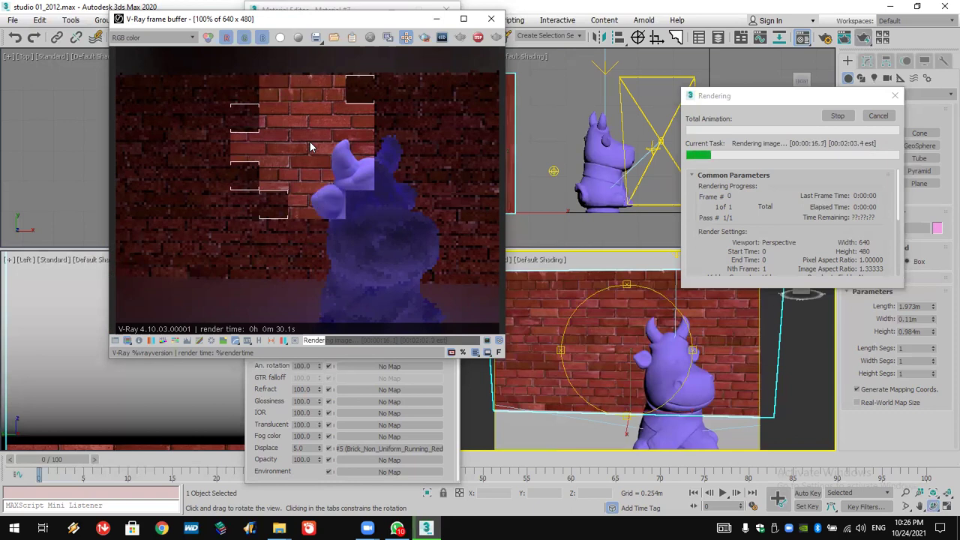
{"action": "scroll", "coordinate": [303, 143], "scroll_direction": "up", "scroll_amount": 1}
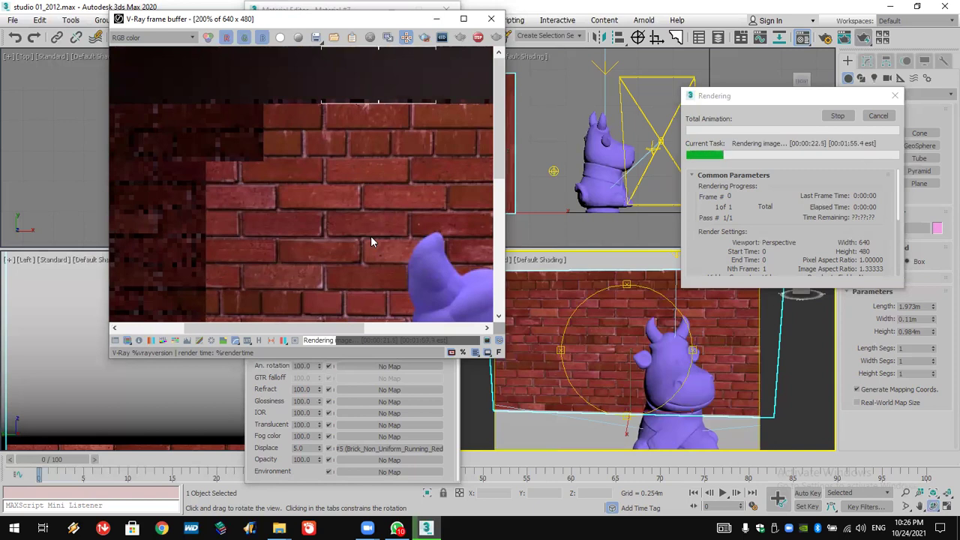
{"action": "double_click", "coordinate": [354, 198]}
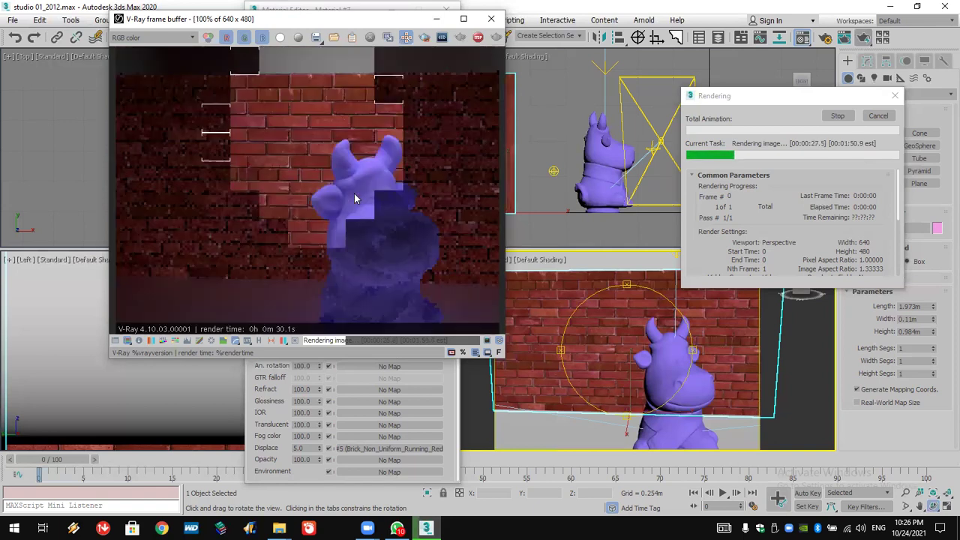
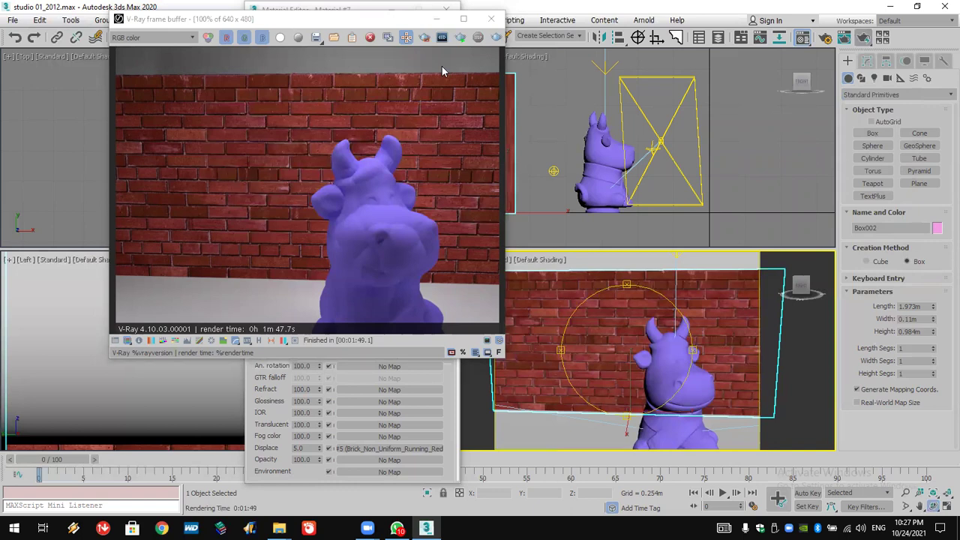
{"action": "left_click", "coordinate": [280, 172]}
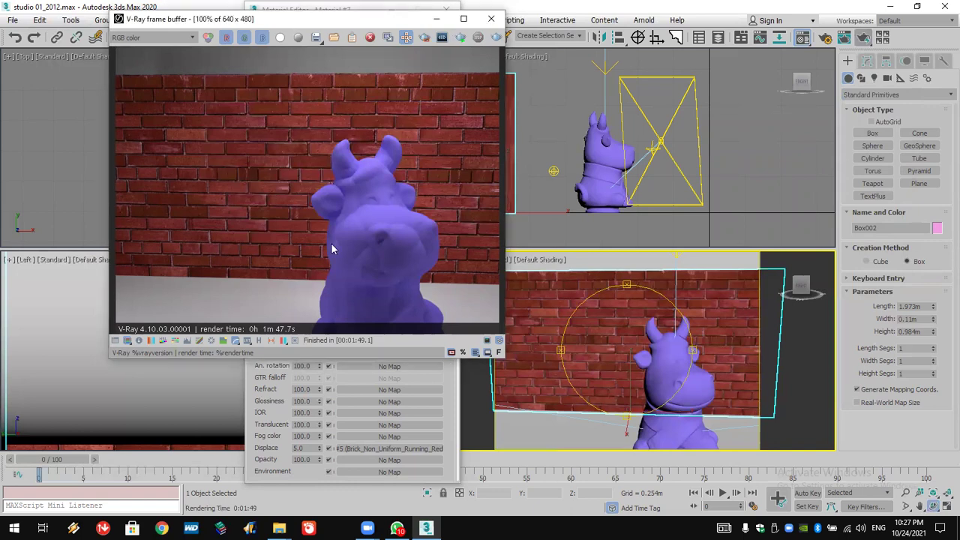
{"action": "scroll", "coordinate": [331, 242], "scroll_direction": "up", "scroll_amount": 2}
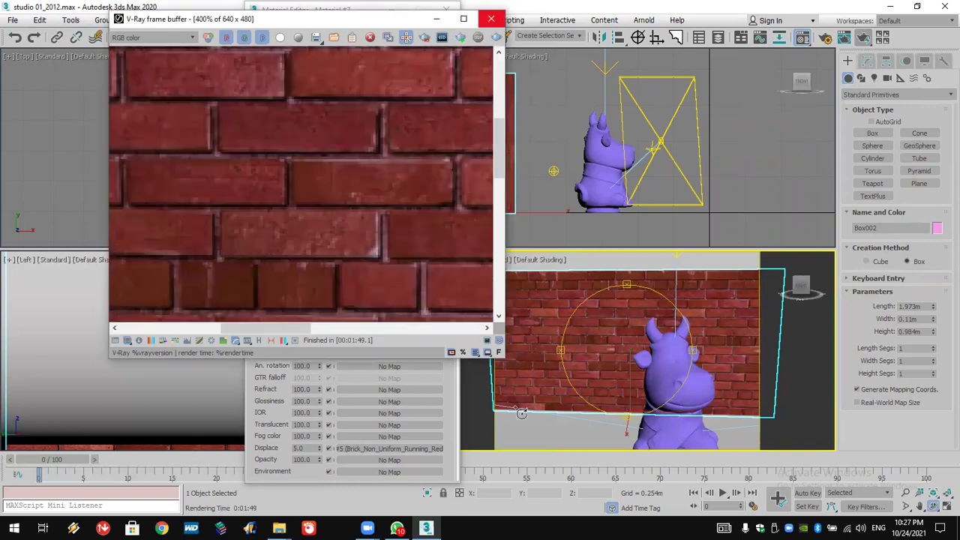
{"action": "left_click", "coordinate": [490, 17]}
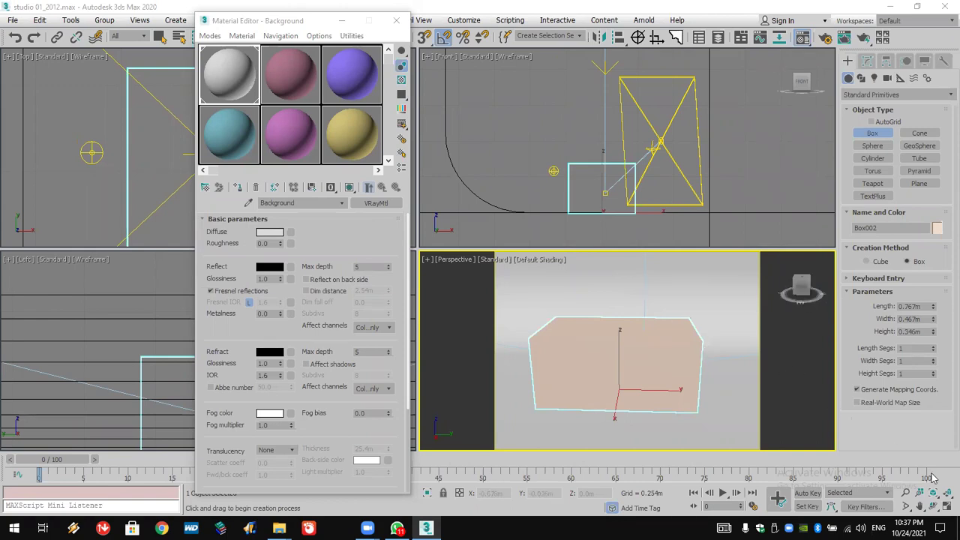
View the new box from an angle and make the pink VRayMtl, Material #8, the active sample material
{"action": "left_click", "coordinate": [932, 507]}
{"action": "left_click_drag", "start_coordinate": [637, 365], "coordinate": [619, 358]}
{"action": "right_click", "coordinate": [619, 358]}
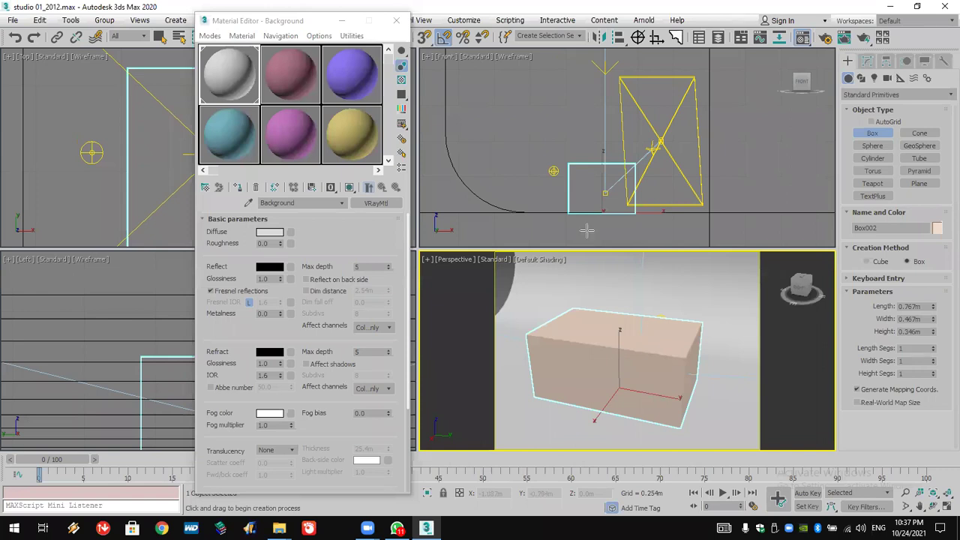
{"action": "left_click", "coordinate": [244, 139]}
{"action": "left_click", "coordinate": [282, 143]}
{"action": "left_click", "coordinate": [337, 132]}
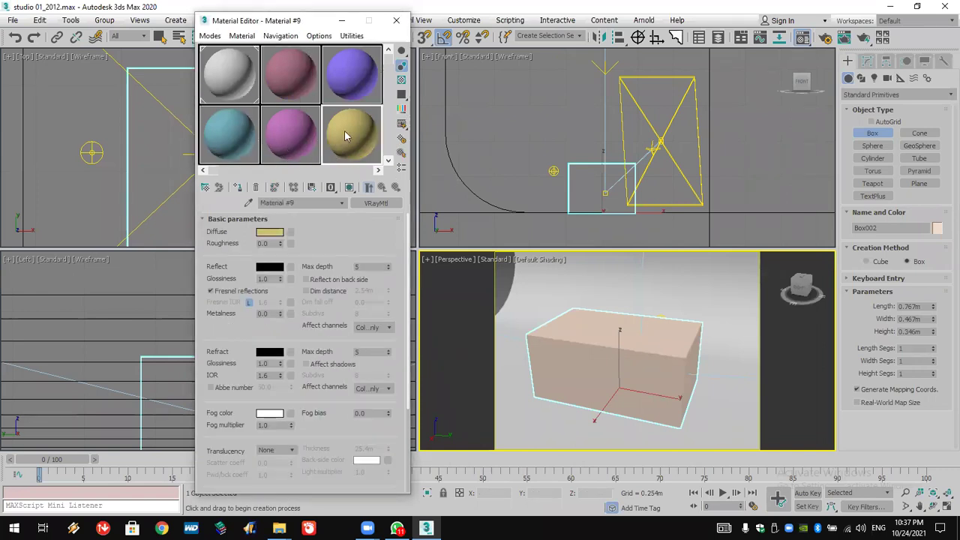
{"action": "left_click", "coordinate": [288, 142]}
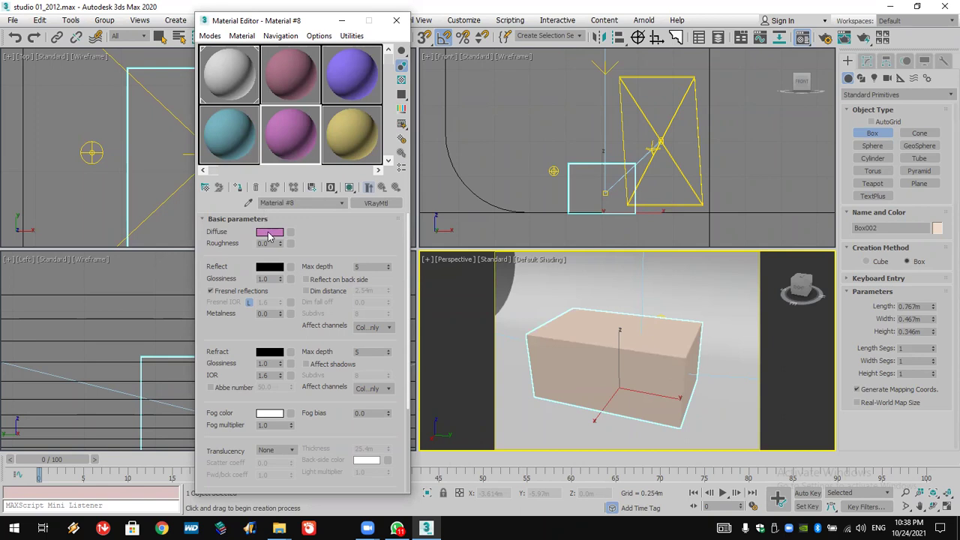
{"action": "left_click", "coordinate": [291, 232]}
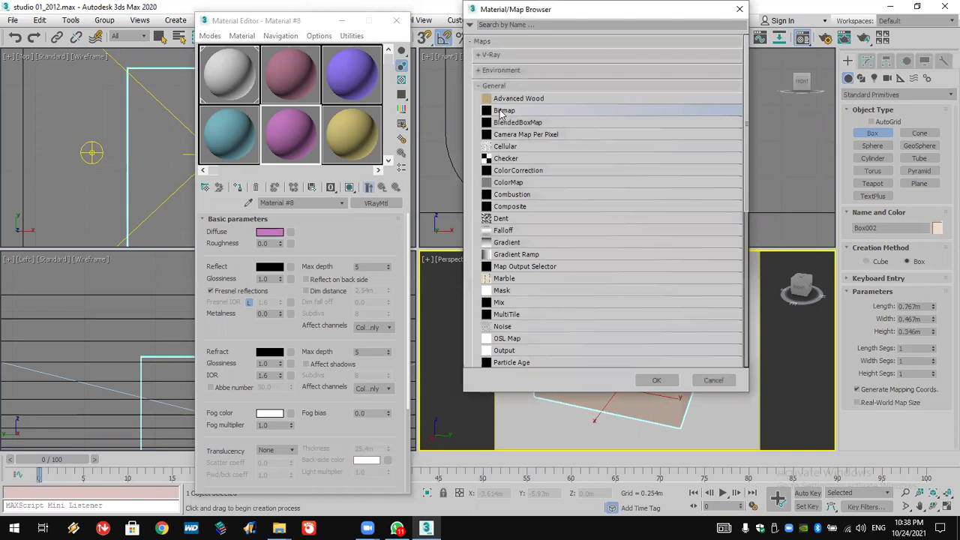
{"action": "left_click_drag", "start_coordinate": [496, 6], "coordinate": [432, 28]}
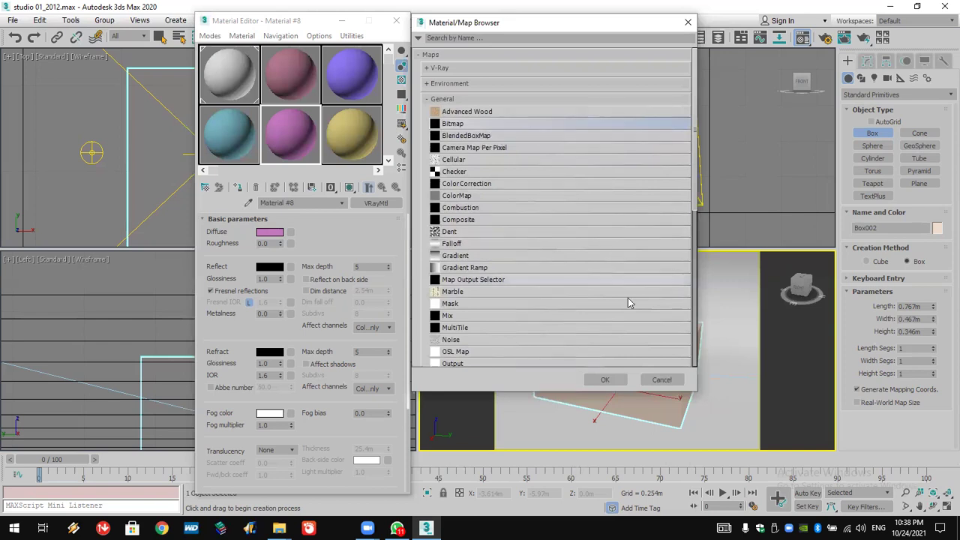
{"action": "left_click", "coordinate": [661, 379]}
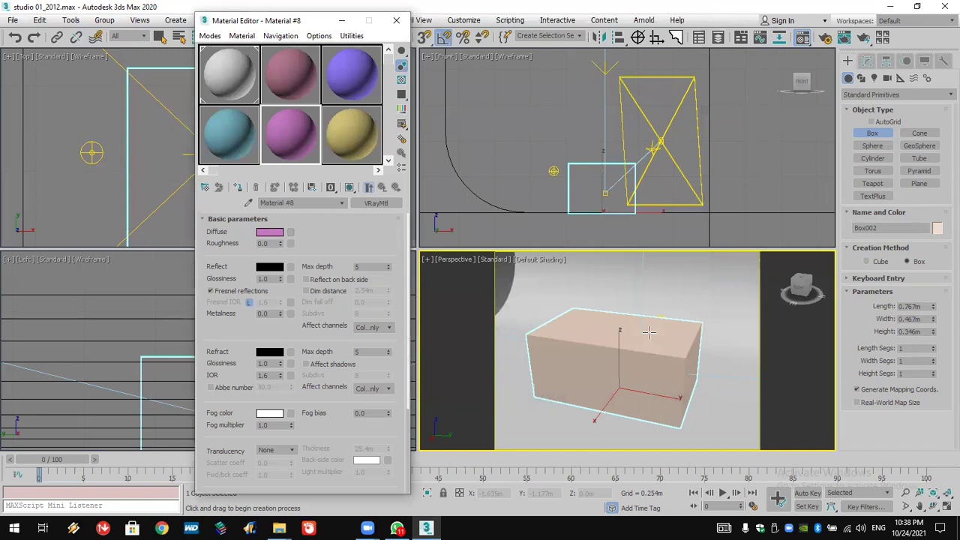
Add an Edit Mesh modifier to the new box and select its large front-facing polygon at Polygon level
{"action": "left_click", "coordinate": [866, 60]}
{"action": "left_click", "coordinate": [869, 98]}
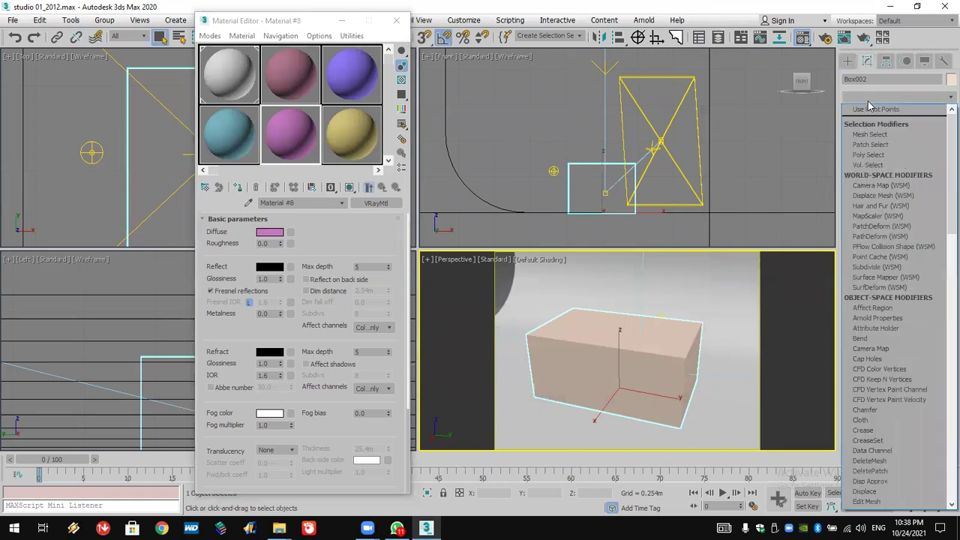
{"action": "key", "text": "e"}
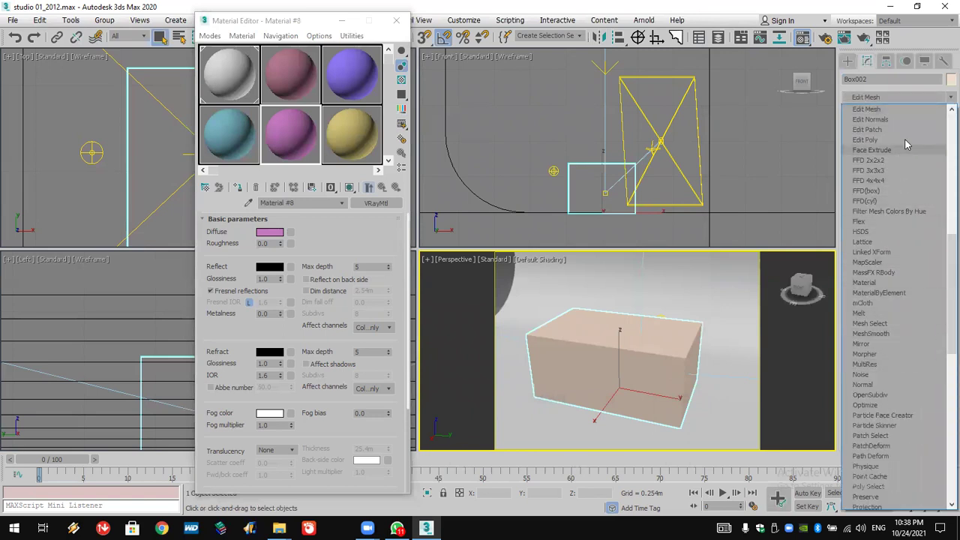
{"action": "key", "text": "Escape"}
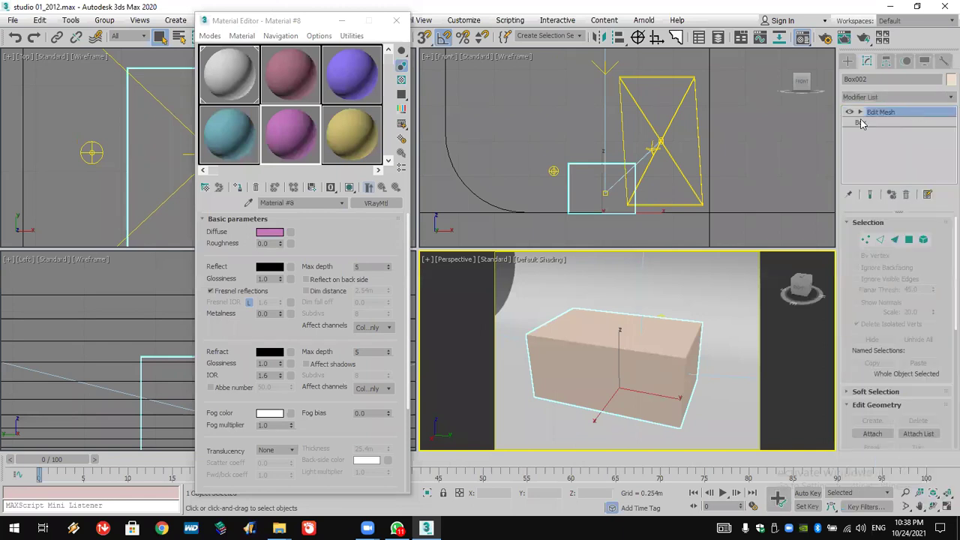
{"action": "left_click", "coordinate": [860, 111]}
{"action": "left_click", "coordinate": [885, 153]}
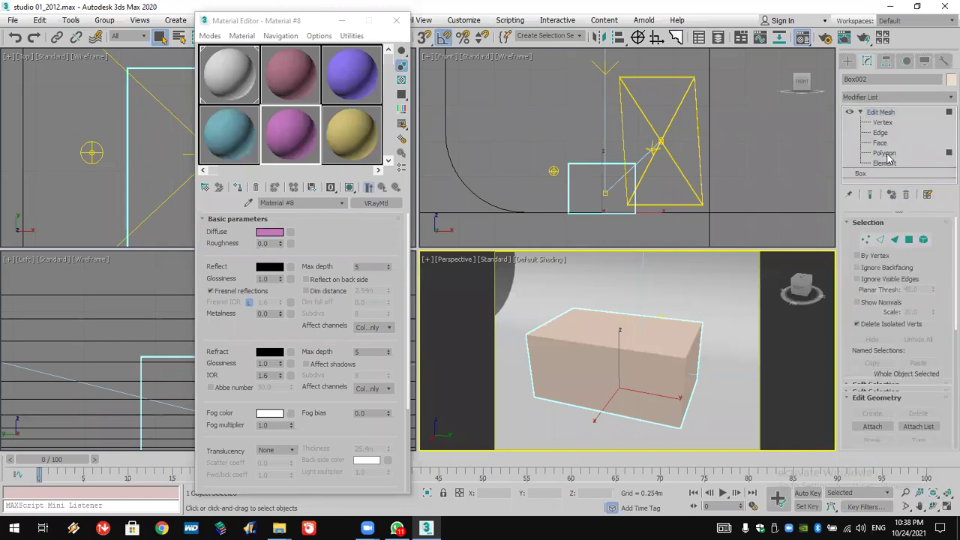
{"action": "left_click", "coordinate": [623, 355]}
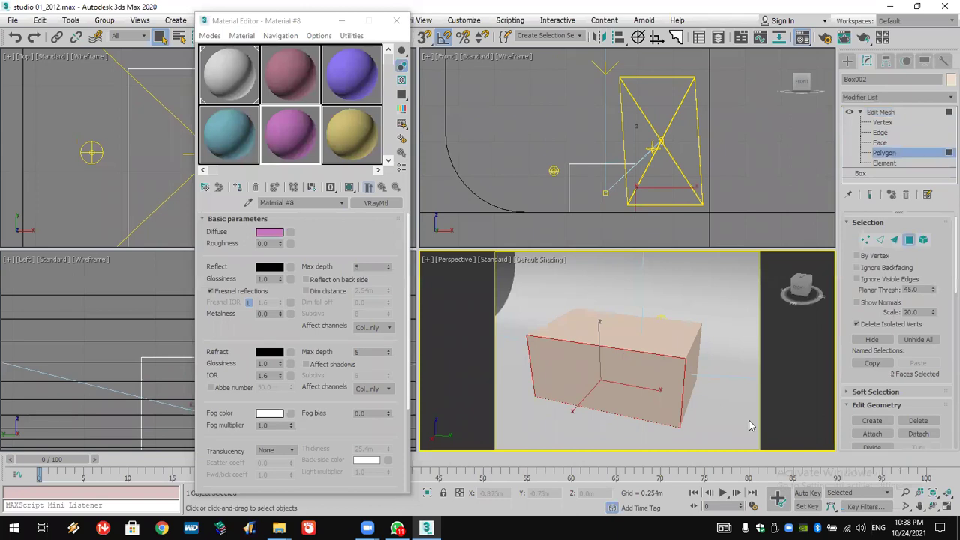
Check the selected polygon's material ID setting and remove the Edit Mesh modifier from the box
{"action": "left_click_drag", "start_coordinate": [843, 371], "coordinate": [870, 109]}
{"action": "scroll", "coordinate": [943, 372], "scroll_direction": "down", "scroll_amount": 5}
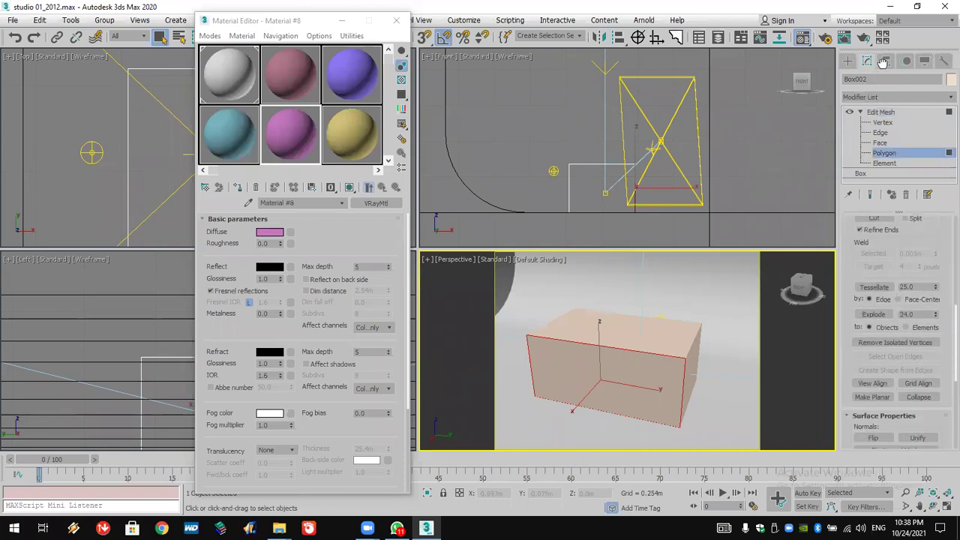
{"action": "left_click", "coordinate": [906, 412]}
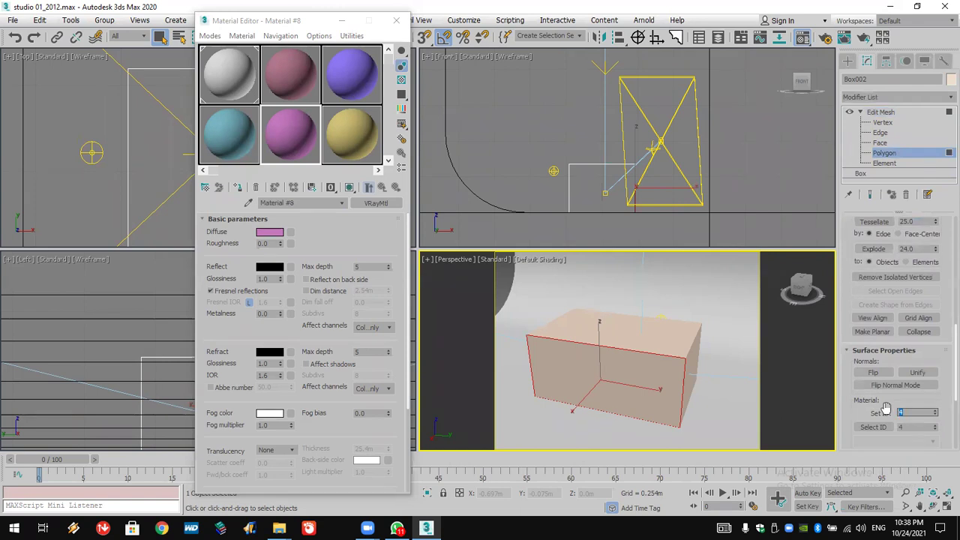
{"action": "left_click", "coordinate": [890, 114]}
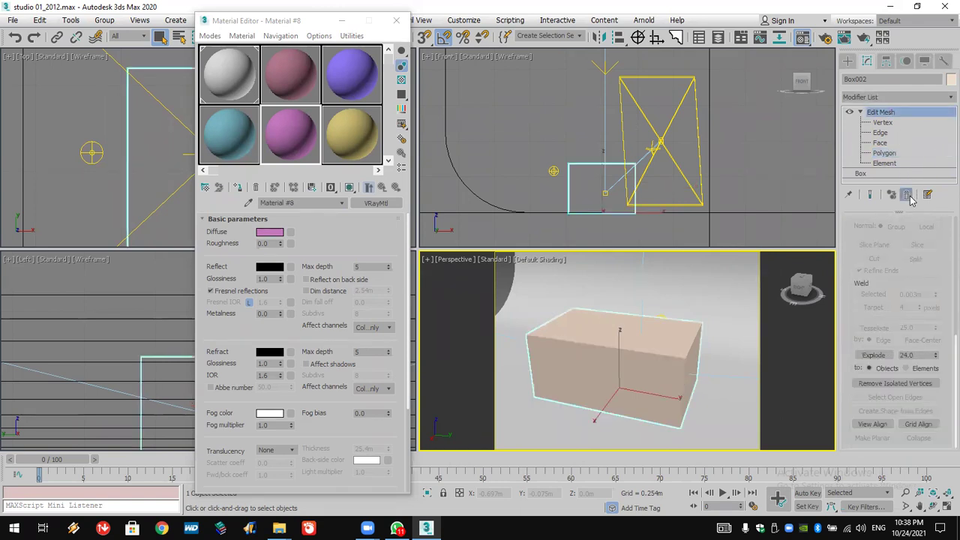
{"action": "left_click", "coordinate": [906, 195]}
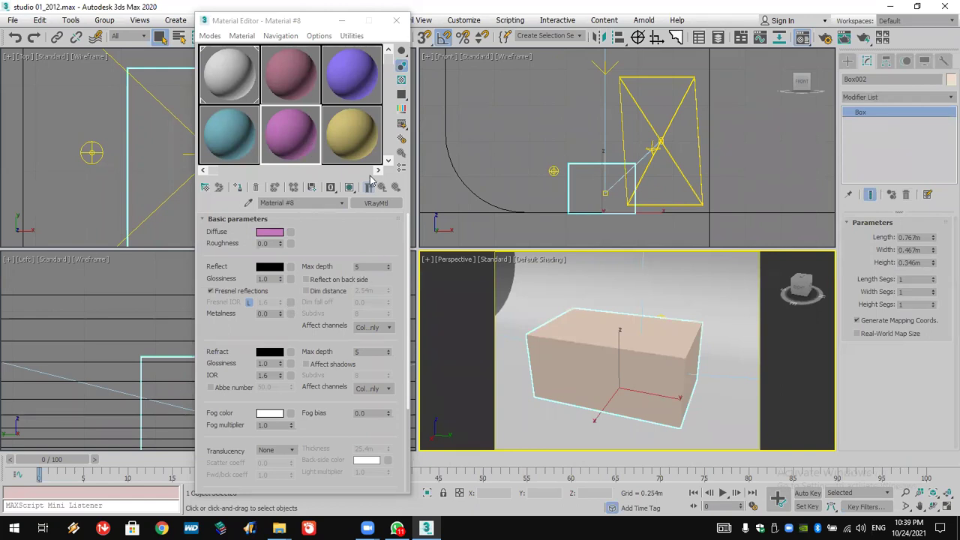
Make the yellow VRayMtl, Material #9, active and look up Multi/Sub-Object among the General material types without applying it
{"action": "left_click", "coordinate": [341, 121]}
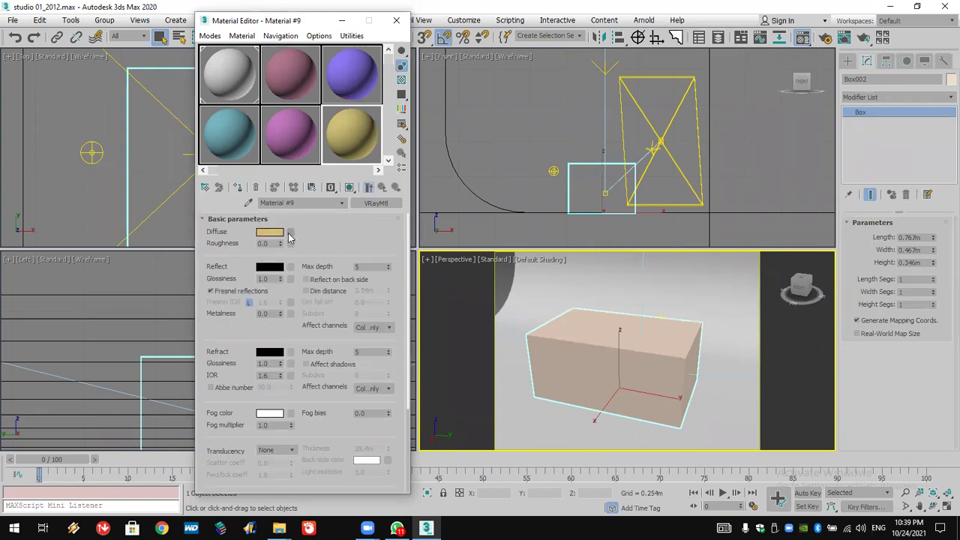
{"action": "left_click", "coordinate": [377, 204]}
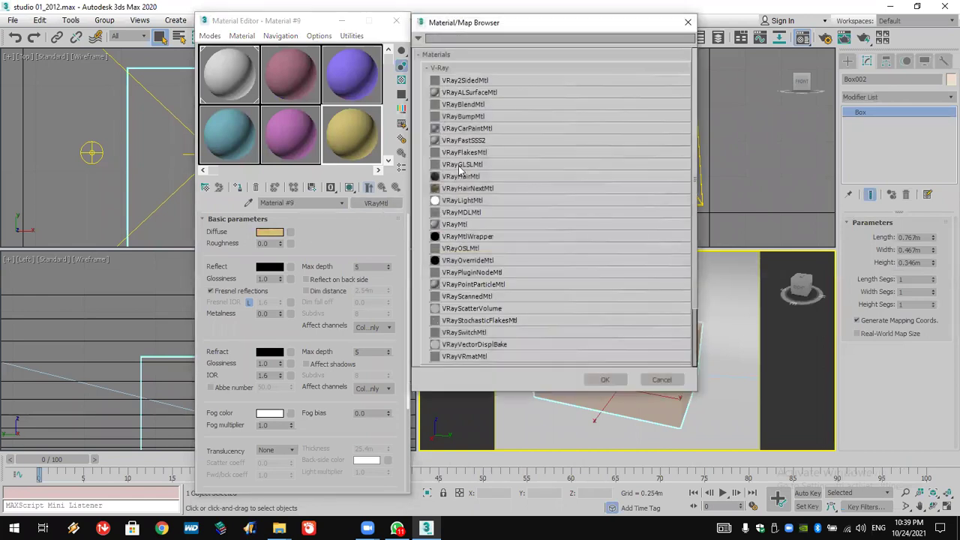
{"action": "left_click", "coordinate": [442, 68]}
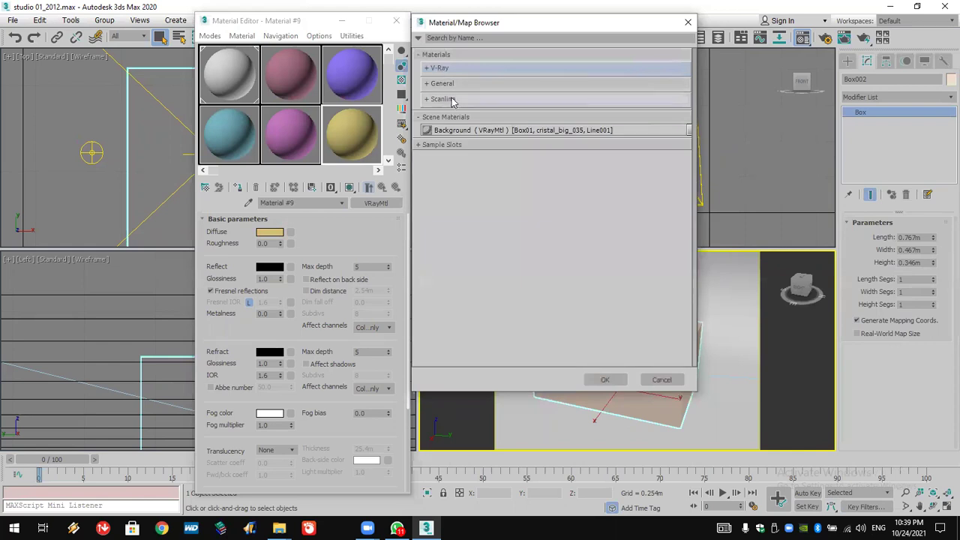
{"action": "left_click", "coordinate": [451, 84]}
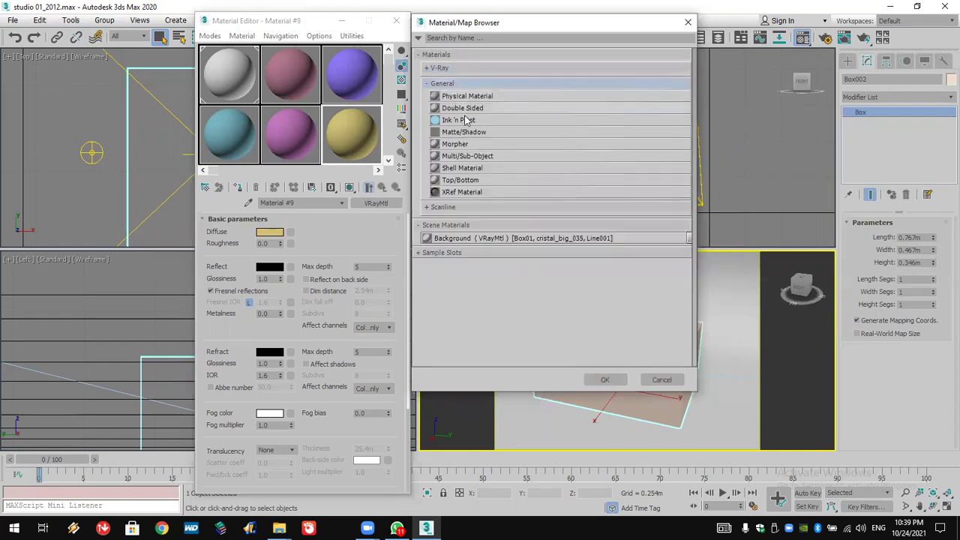
{"action": "left_click", "coordinate": [480, 155]}
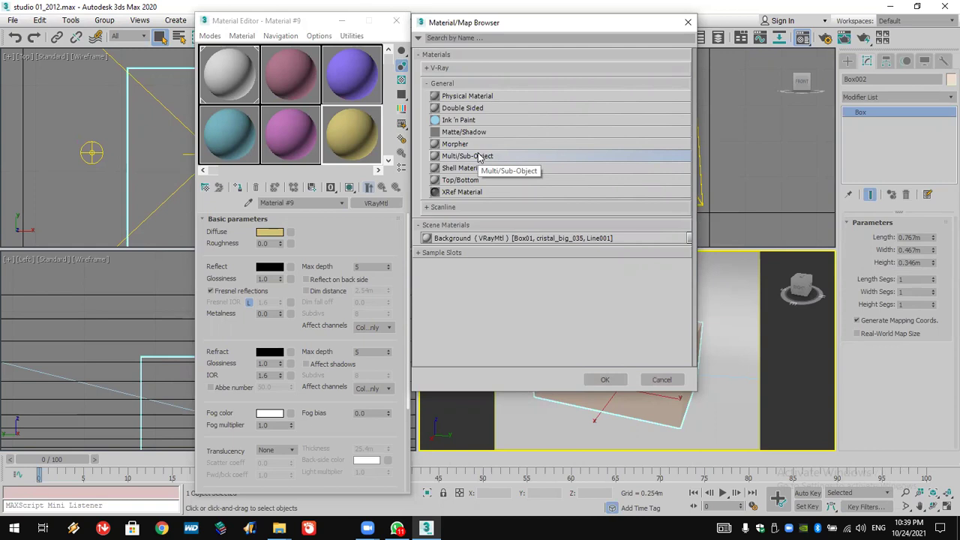
{"action": "left_click", "coordinate": [688, 24]}
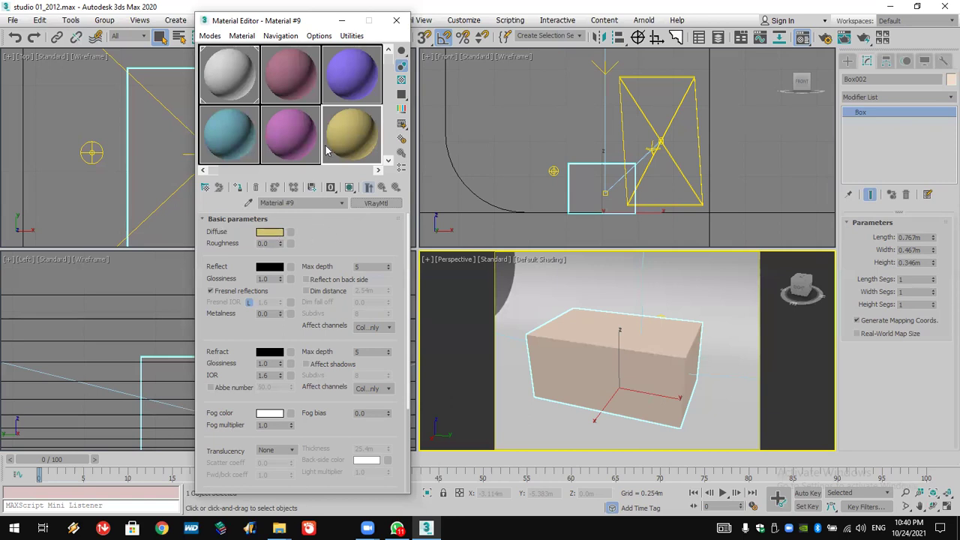
Assign the yellow Material #9 to the box and expand the material's Maps settings
{"action": "left_click", "coordinate": [237, 187]}
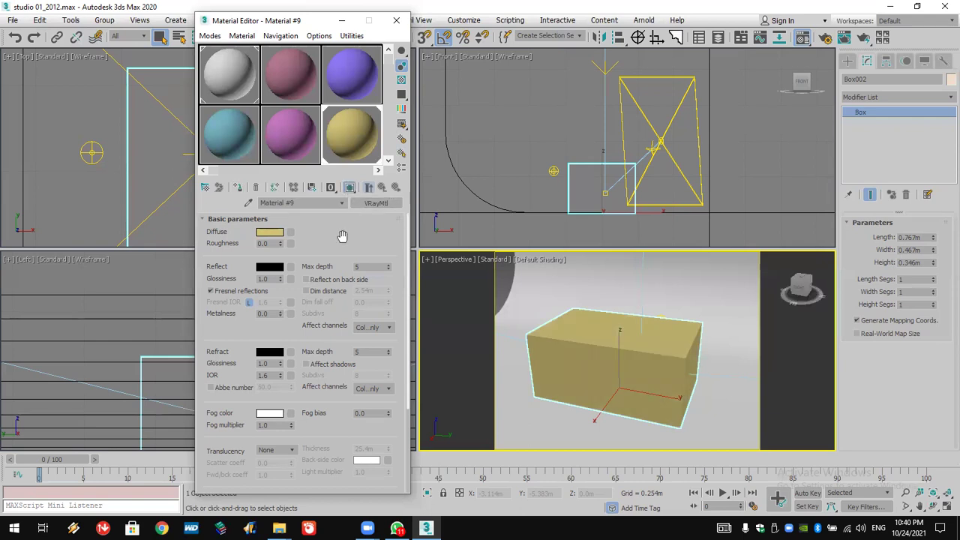
{"action": "left_click_drag", "start_coordinate": [338, 254], "coordinate": [336, 86]}
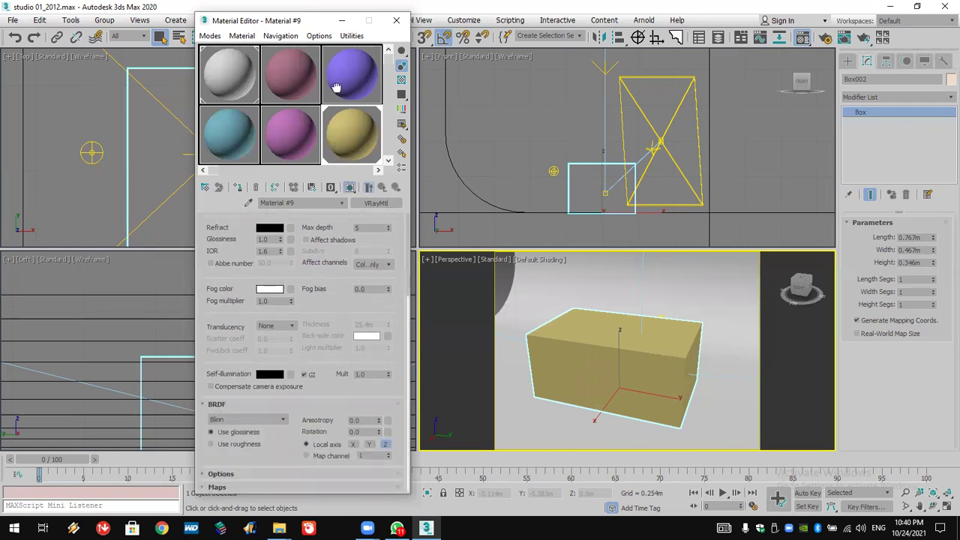
{"action": "left_click", "coordinate": [264, 486]}
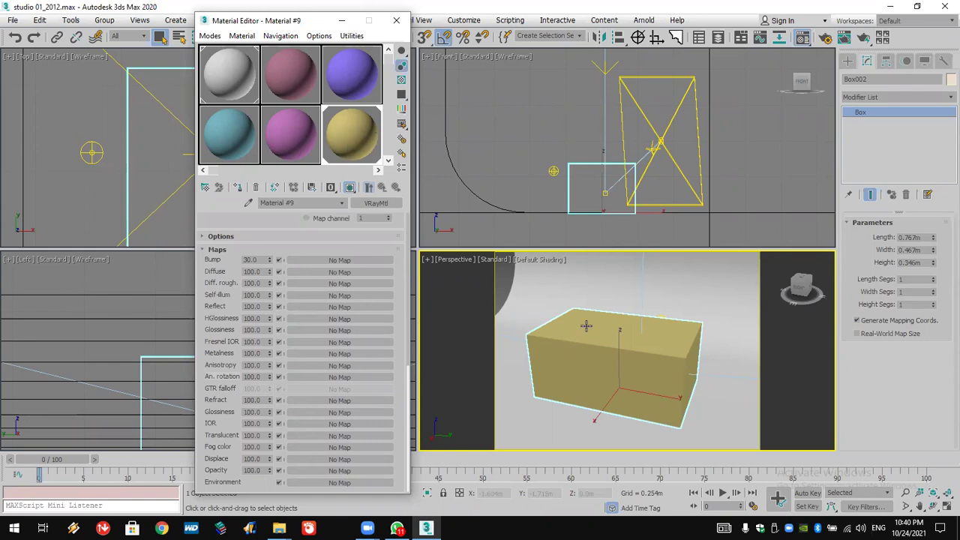
{"action": "scroll", "coordinate": [585, 325], "scroll_direction": "up", "scroll_amount": 5}
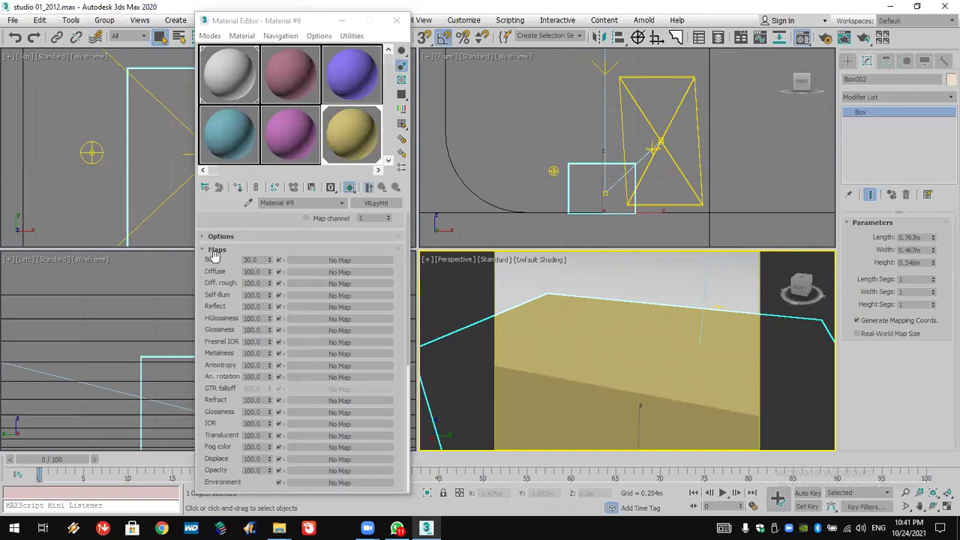
Load the Brick_Weave_Running_bump bitmap as the Bump map of Material #9
{"action": "left_click", "coordinate": [354, 260]}
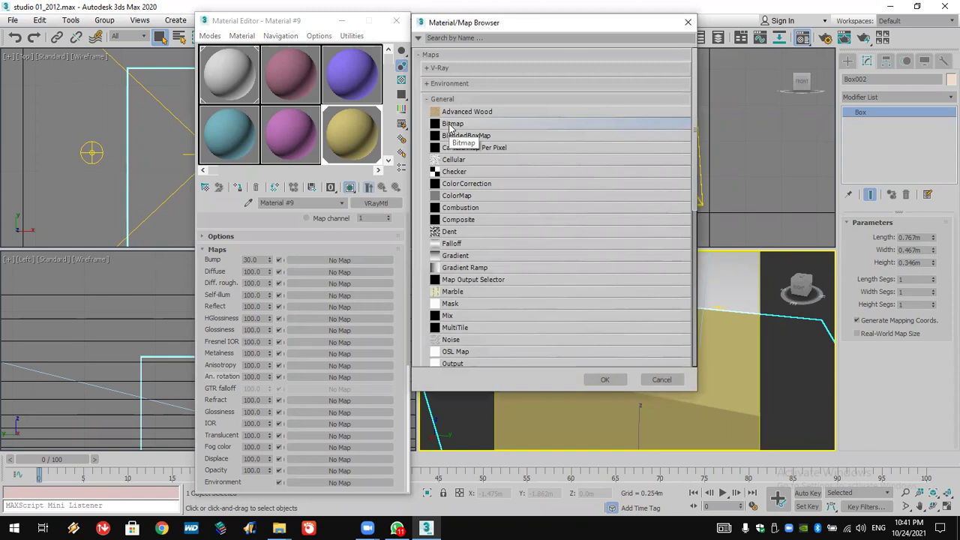
{"action": "double_click", "coordinate": [451, 126]}
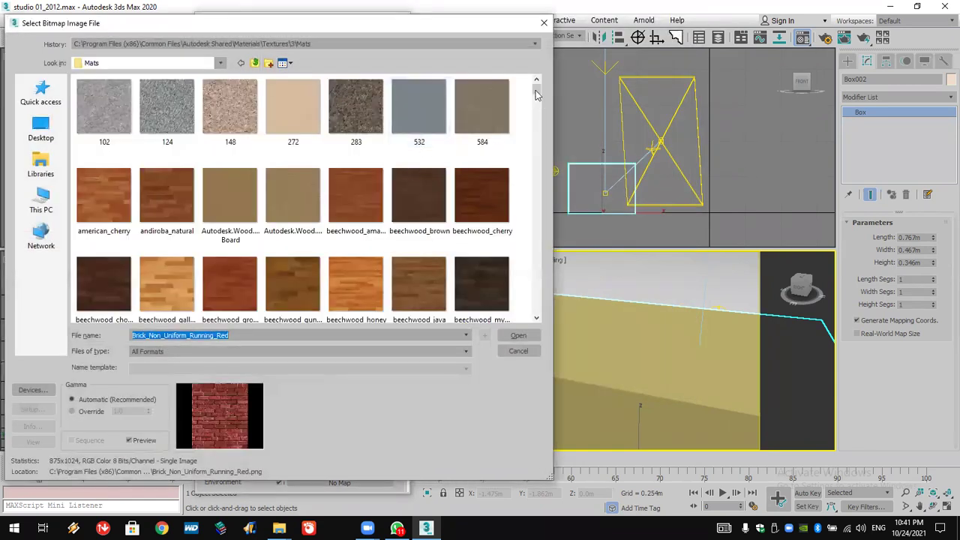
{"action": "left_click_drag", "start_coordinate": [536, 94], "coordinate": [528, 108]}
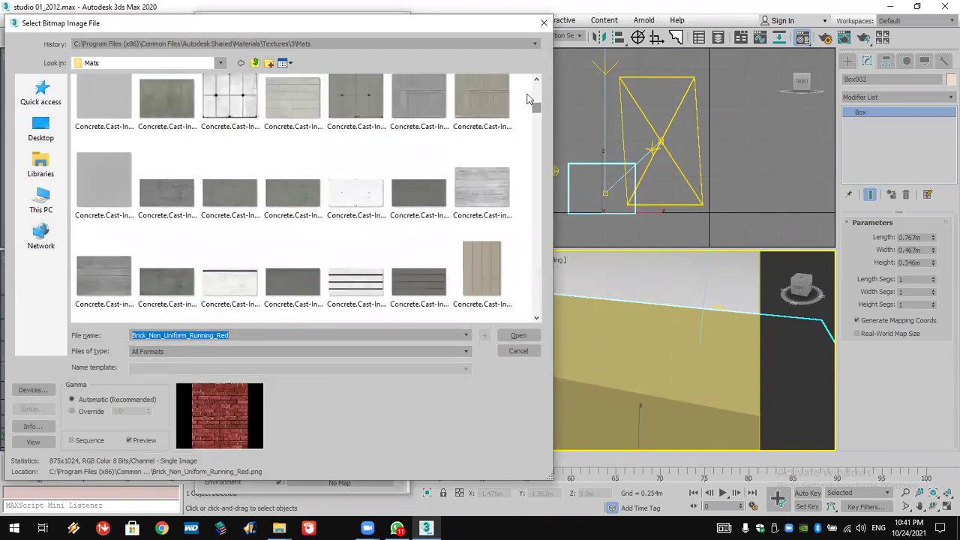
{"action": "scroll", "coordinate": [536, 93], "scroll_direction": "up", "scroll_amount": 2}
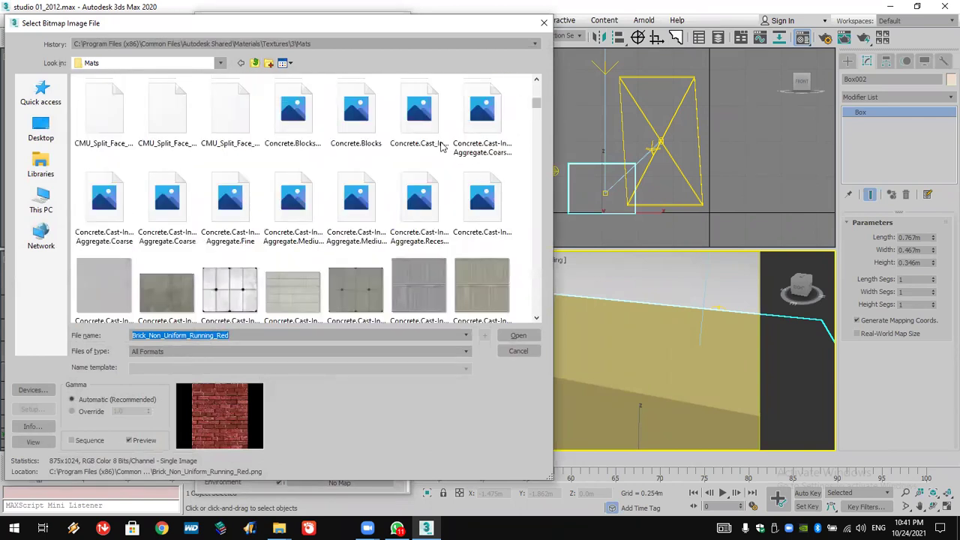
{"action": "scroll", "coordinate": [359, 225], "scroll_direction": "up", "scroll_amount": 3}
{"action": "left_click", "coordinate": [360, 225]}
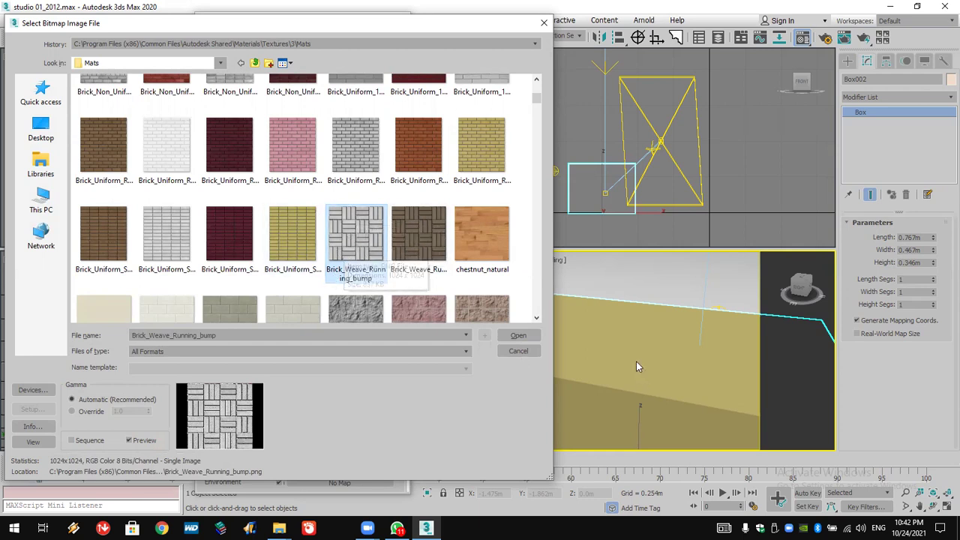
{"action": "left_click", "coordinate": [500, 339]}
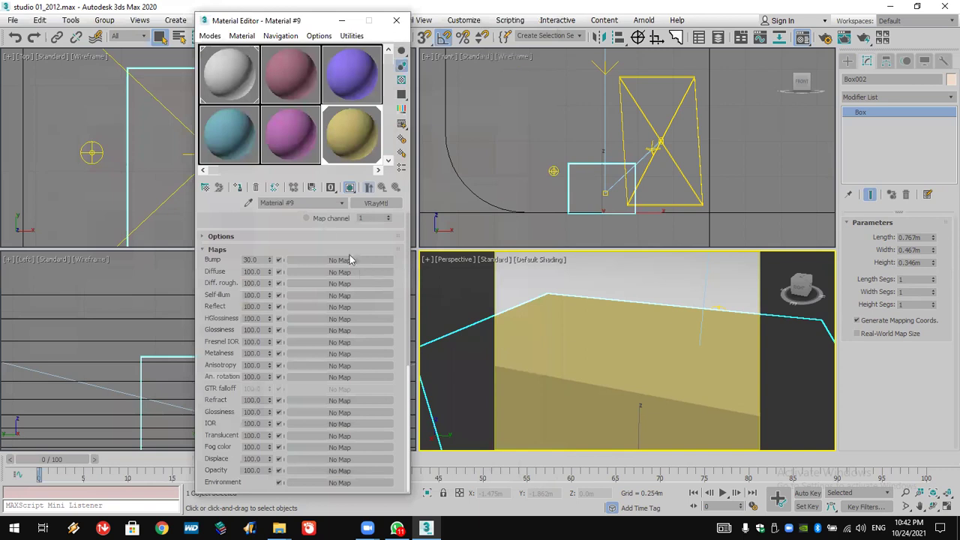
Set the Bump amount of Material #9 to -48 while checking the relief in an enlarged sample preview, and close the preview
{"action": "double_click", "coordinate": [350, 144]}
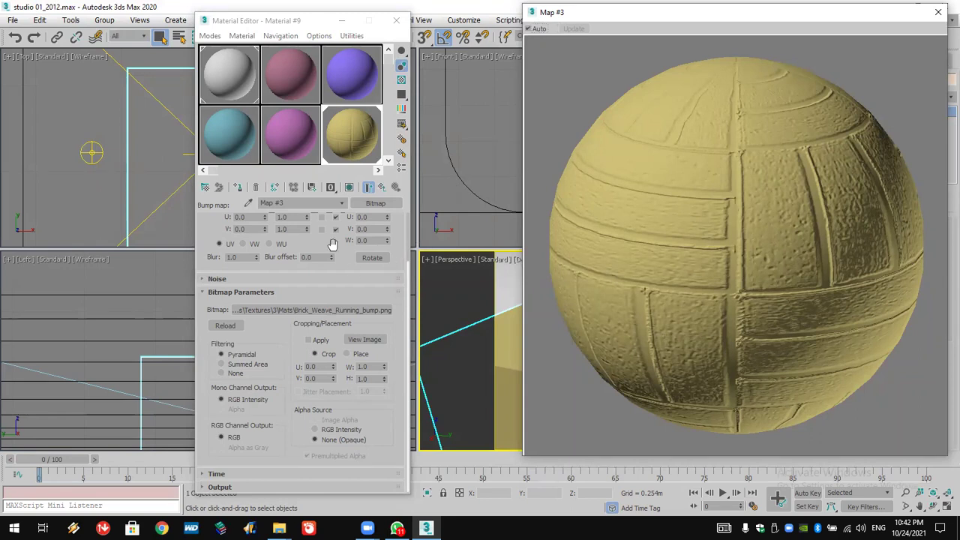
{"action": "left_click_drag", "start_coordinate": [334, 246], "coordinate": [344, 469]}
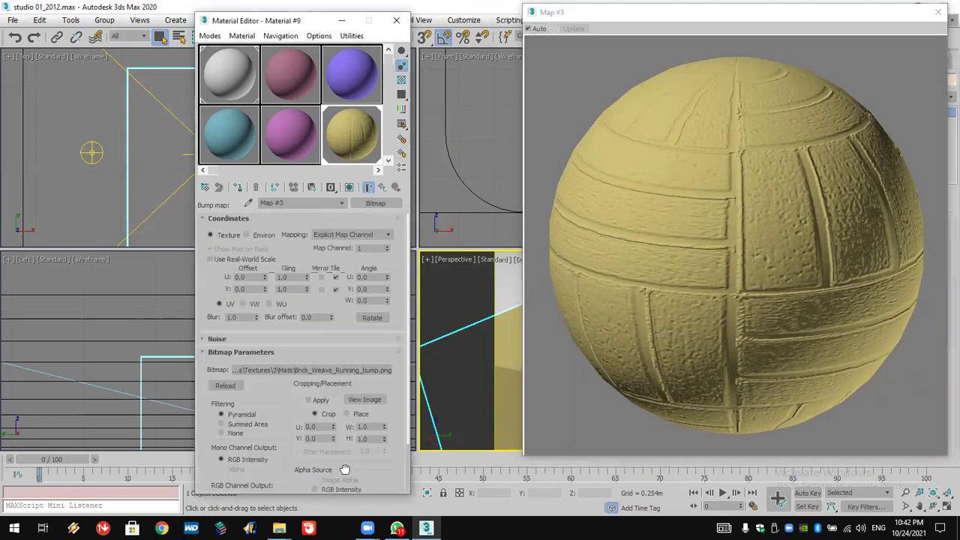
{"action": "left_click", "coordinate": [381, 189]}
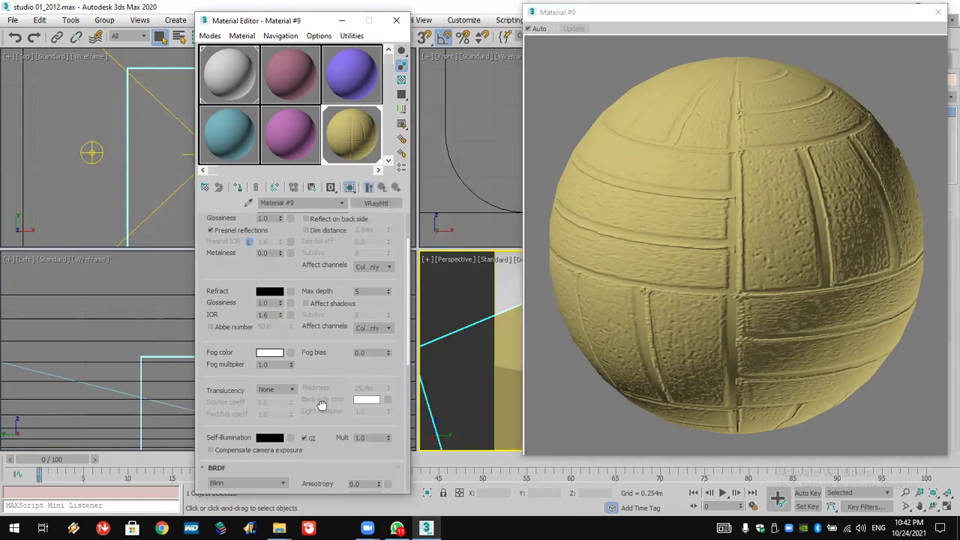
{"action": "scroll", "coordinate": [321, 405], "scroll_direction": "down", "scroll_amount": 5}
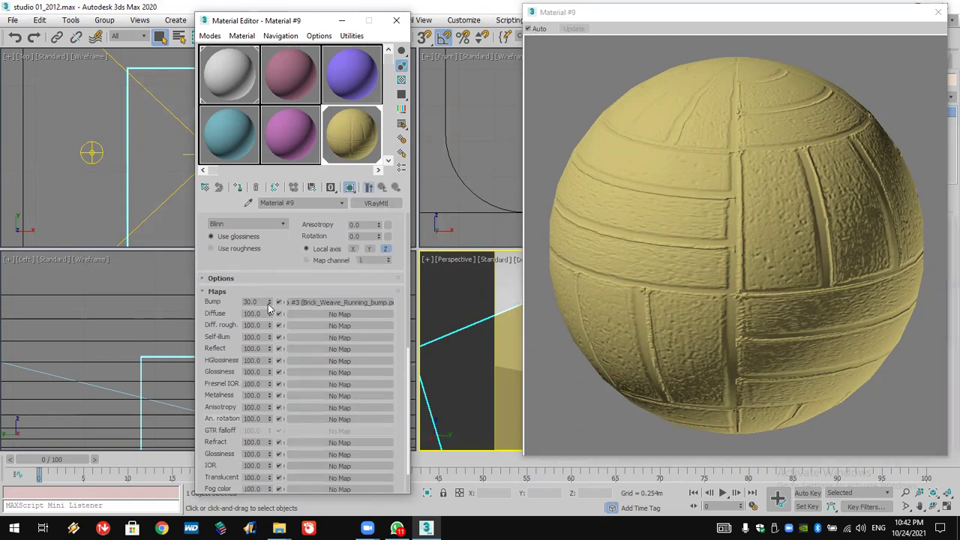
{"action": "left_click_drag", "start_coordinate": [269, 302], "coordinate": [282, 353]}
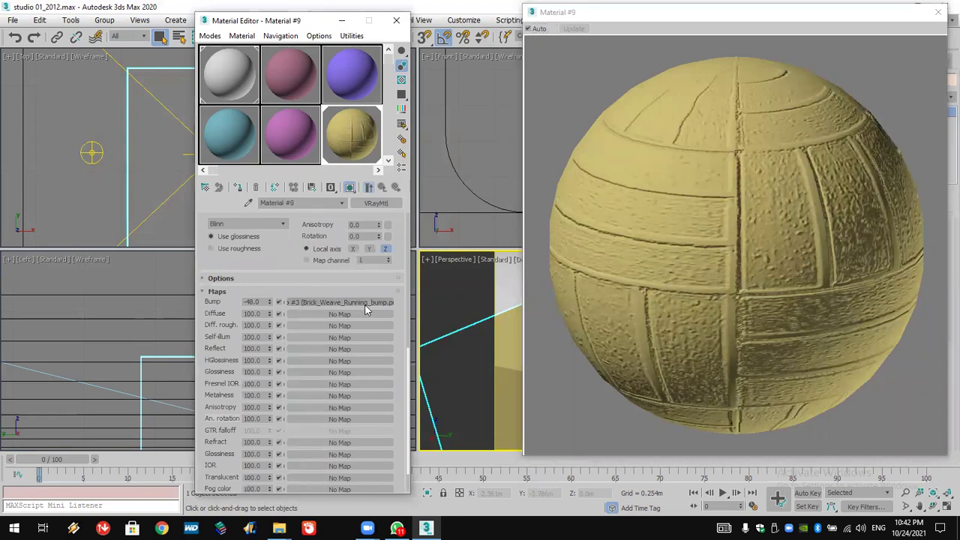
{"action": "left_click", "coordinate": [764, 330]}
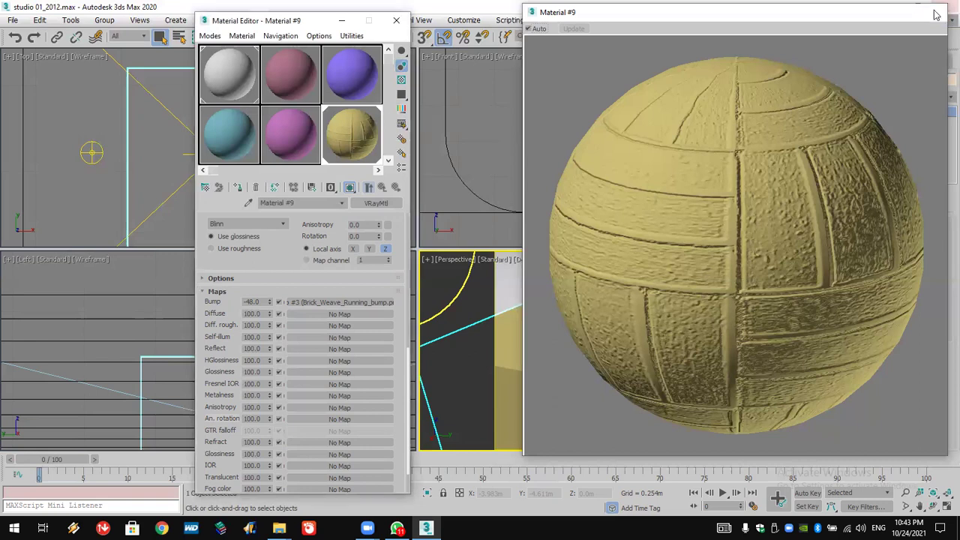
{"action": "left_click", "coordinate": [940, 13]}
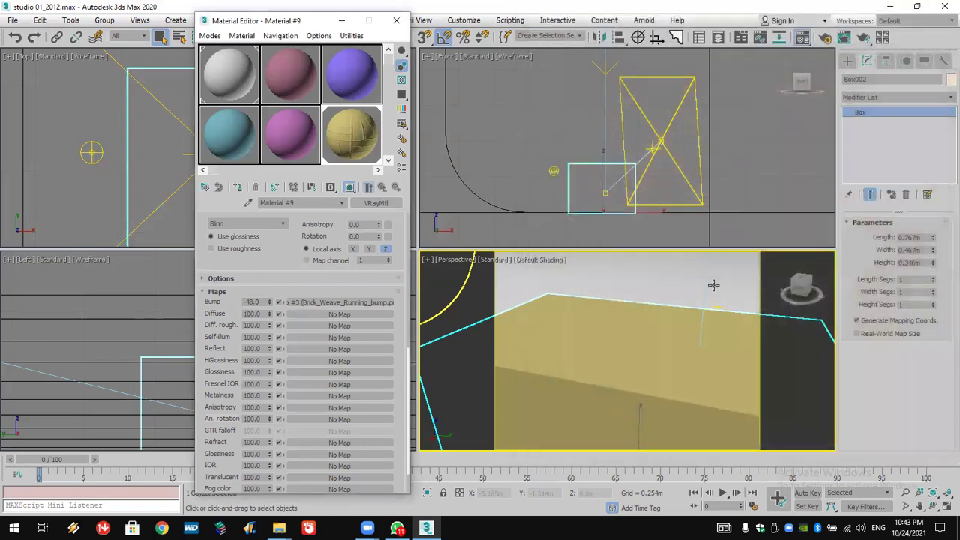
Assign the pink Material #8 to the box and bring up the material's map slots
{"action": "left_click", "coordinate": [293, 138]}
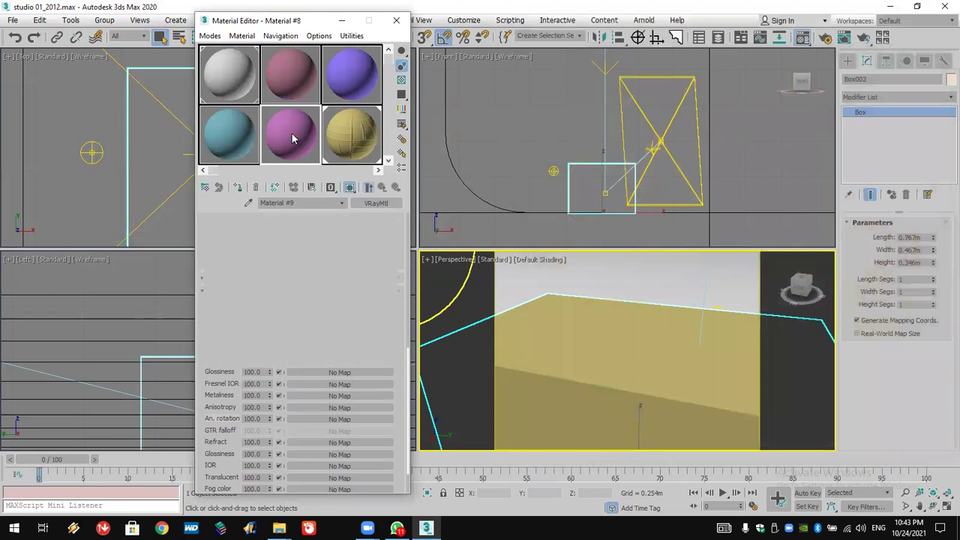
{"action": "left_click", "coordinate": [237, 187]}
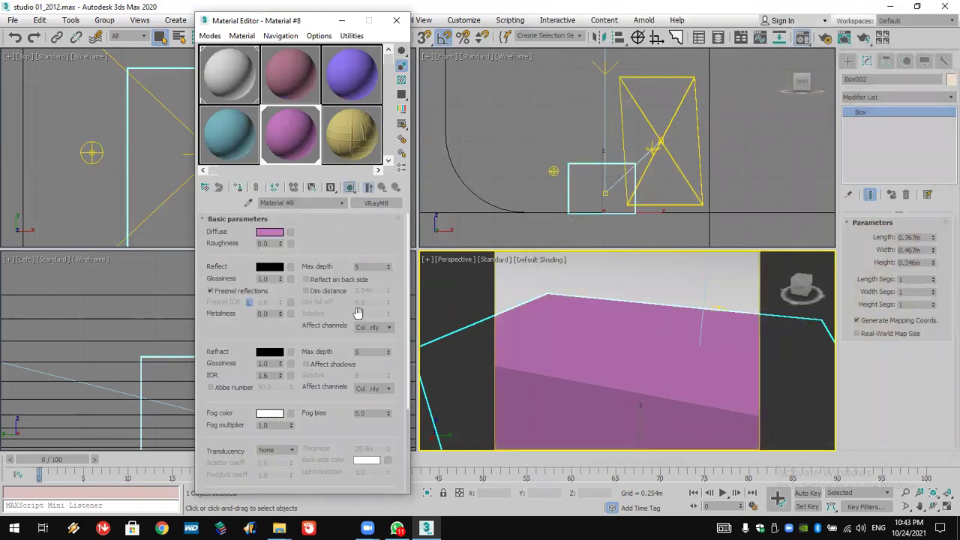
{"action": "scroll", "coordinate": [320, 437], "scroll_direction": "down", "scroll_amount": 10}
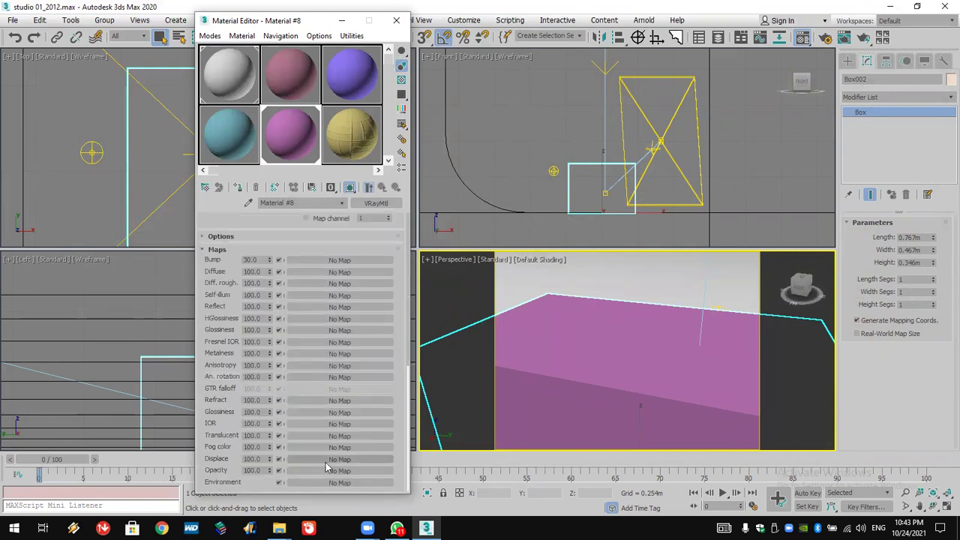
Load a Noise map into the Displace slot of Material #8 and set the noise size to 5
{"action": "left_click", "coordinate": [339, 448]}
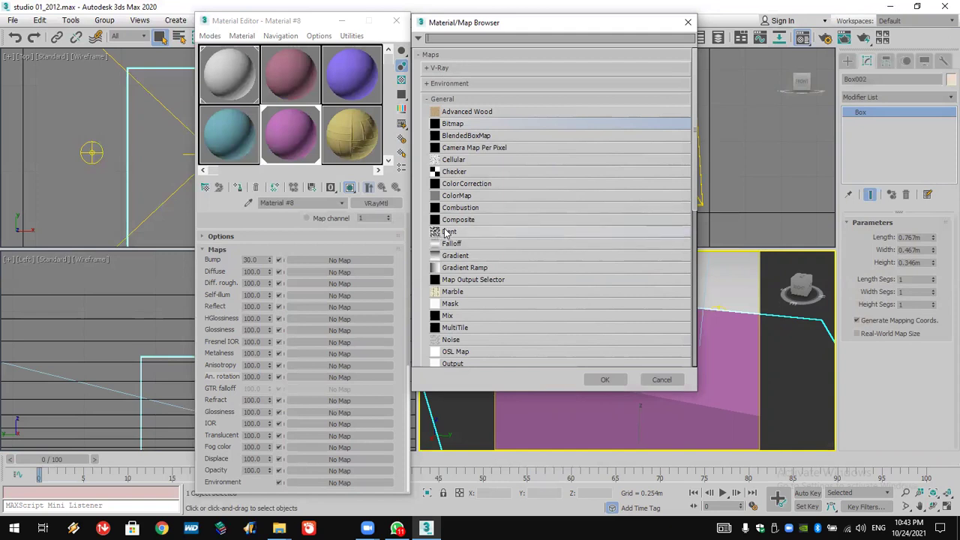
{"action": "double_click", "coordinate": [452, 341]}
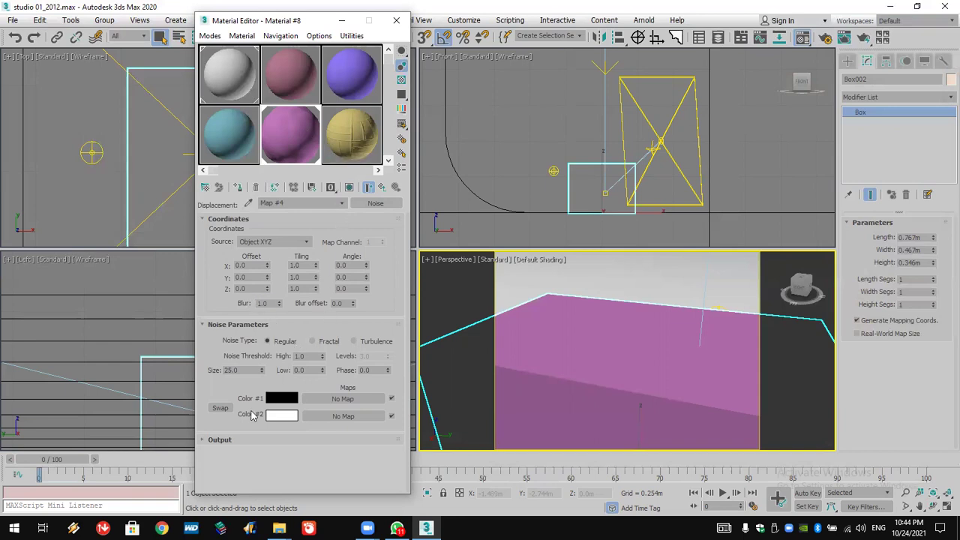
{"action": "double_click", "coordinate": [240, 370]}
{"action": "key", "text": "Return"}
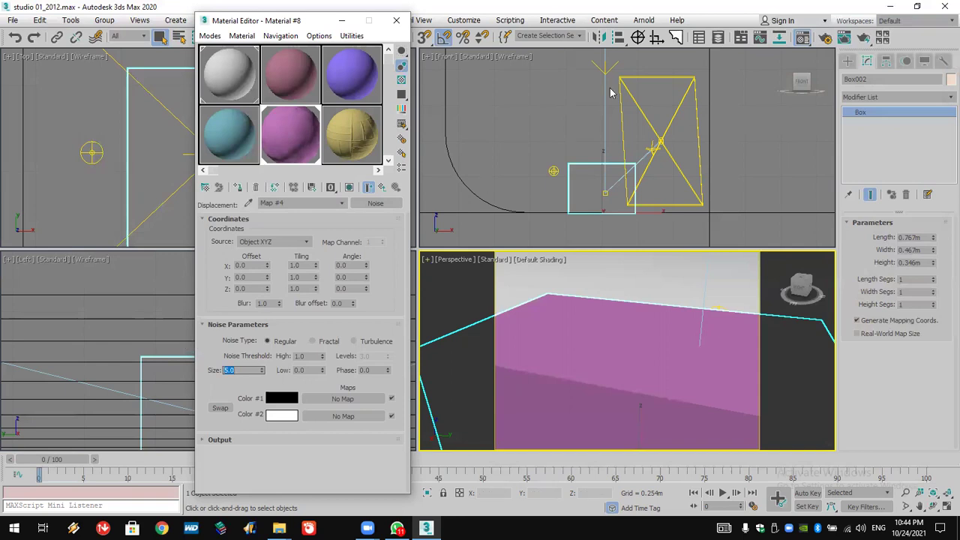
Test-render the Perspective view to check the noise displacement on the box, and cancel the render
{"action": "left_click", "coordinate": [866, 39]}
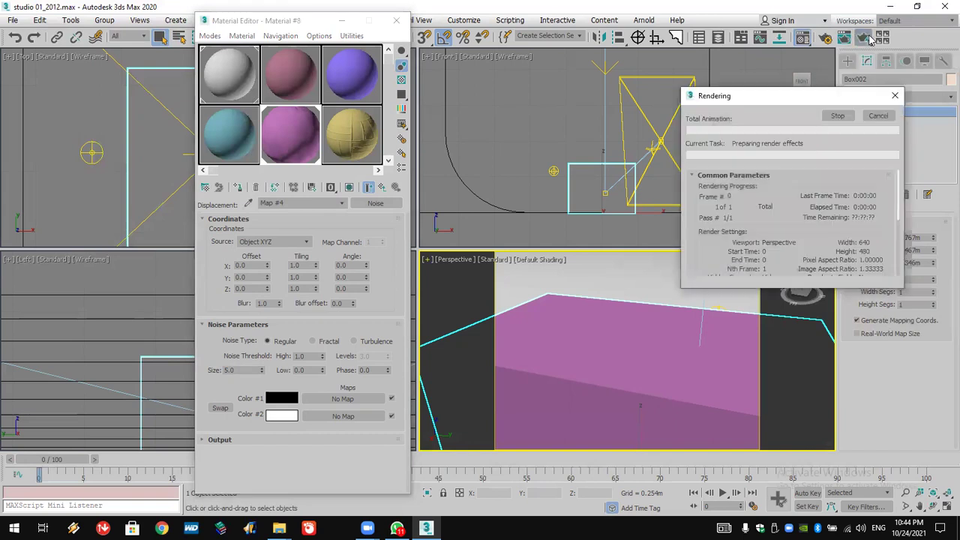
{"action": "scroll", "coordinate": [373, 223], "scroll_direction": "down", "scroll_amount": 1}
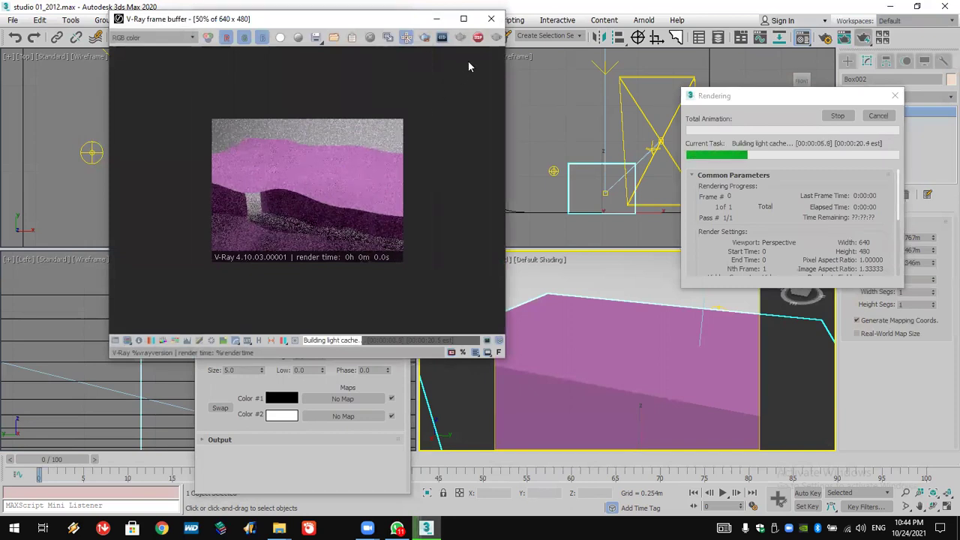
{"action": "left_click", "coordinate": [493, 21]}
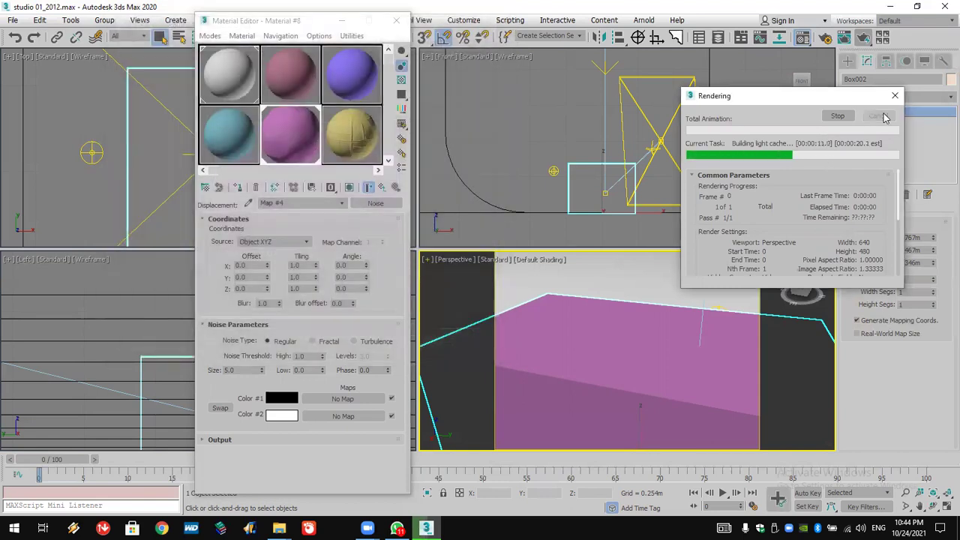
{"action": "left_click", "coordinate": [878, 117]}
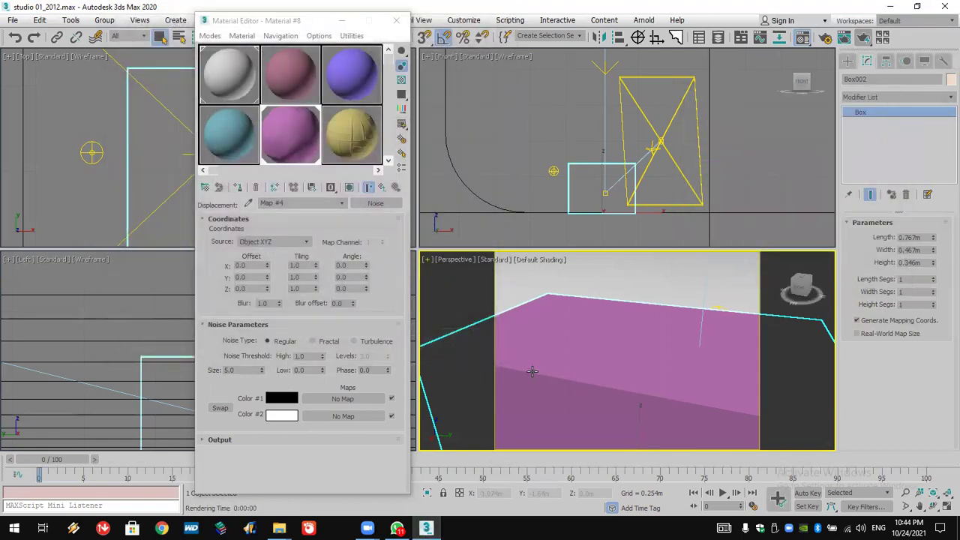
Delete the box and create a sphere with a radius of about 0.239 m in its place in the Perspective view
{"action": "key", "text": "Delete"}
{"action": "left_click", "coordinate": [847, 61]}
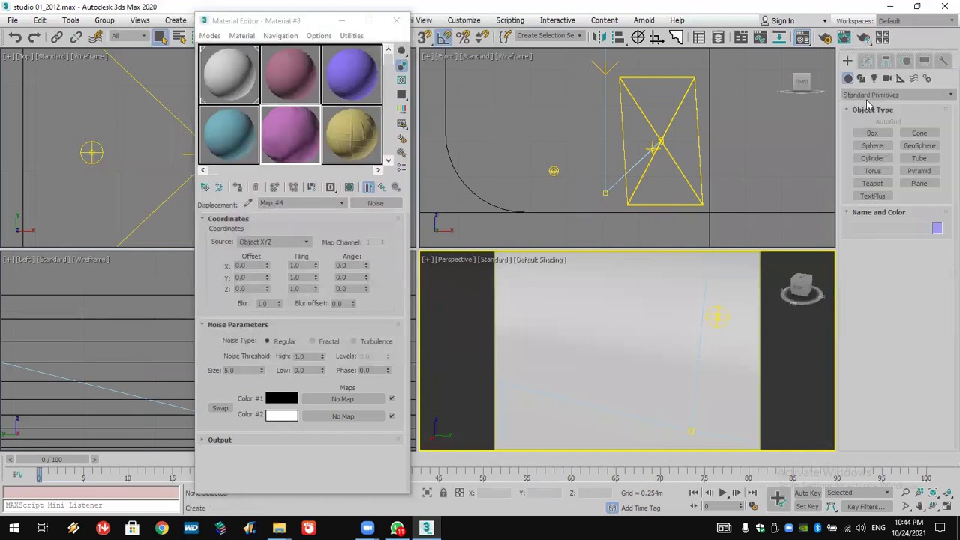
{"action": "left_click", "coordinate": [872, 146]}
{"action": "left_click_drag", "start_coordinate": [619, 367], "coordinate": [678, 375]}
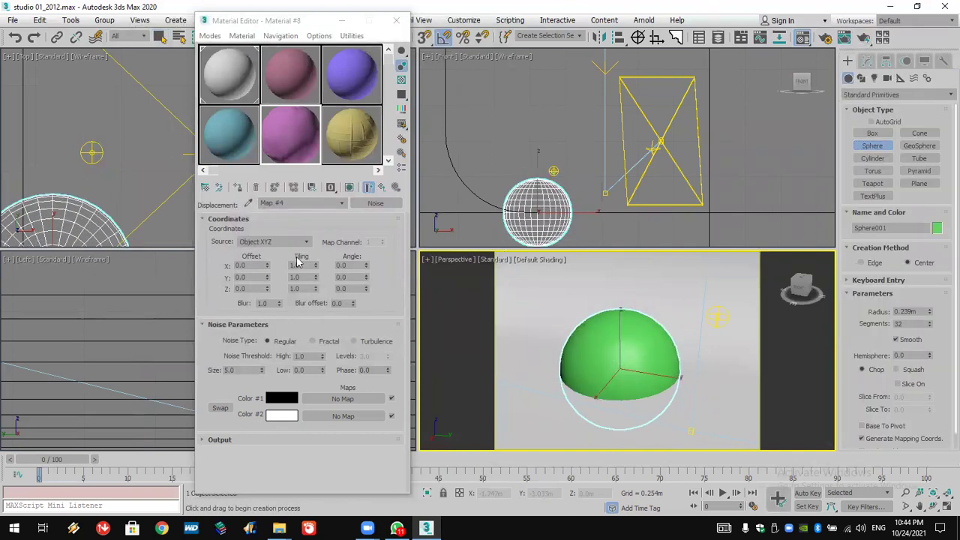
Assign Material #8 to the sphere with its map shown in the viewport, and set the Displace amount to 20
{"action": "left_click", "coordinate": [239, 189]}
{"action": "left_click", "coordinate": [346, 190]}
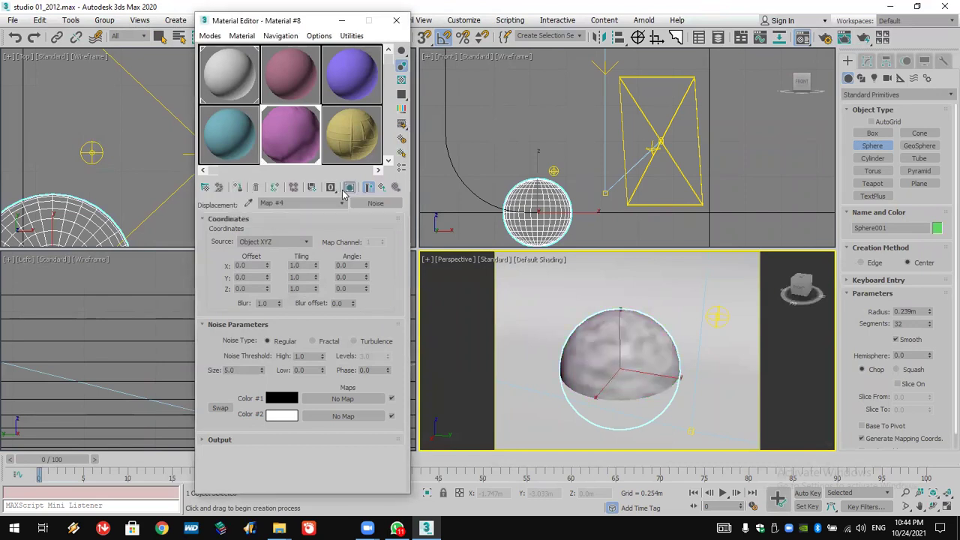
{"action": "left_click", "coordinate": [368, 188]}
{"action": "left_click", "coordinate": [381, 187]}
{"action": "scroll", "coordinate": [317, 428], "scroll_direction": "down", "scroll_amount": 10}
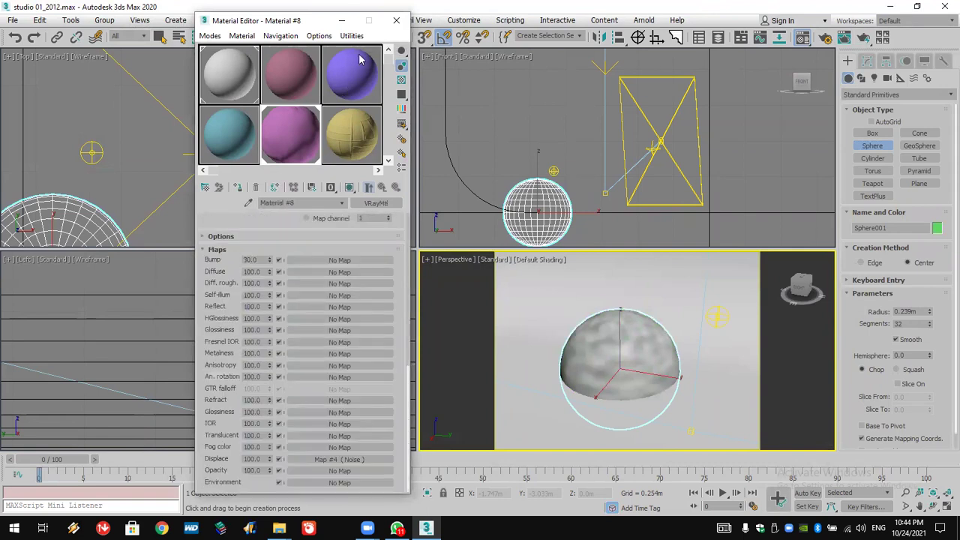
{"action": "double_click", "coordinate": [253, 459]}
{"action": "type", "text": "20"}
{"action": "key", "text": "Return"}
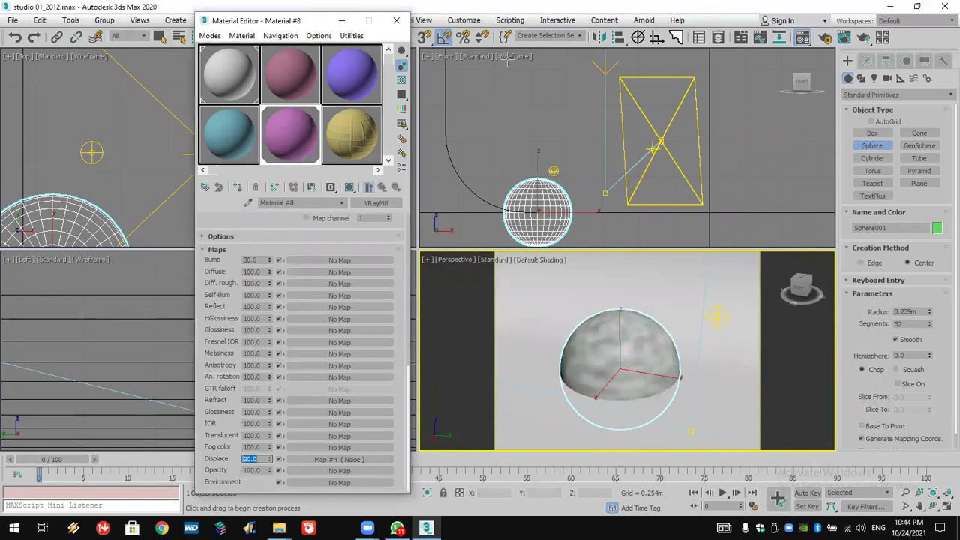
Test-render the sphere, examine its displaced surface at a closer zoom, and close the render
{"action": "left_click", "coordinate": [862, 38]}
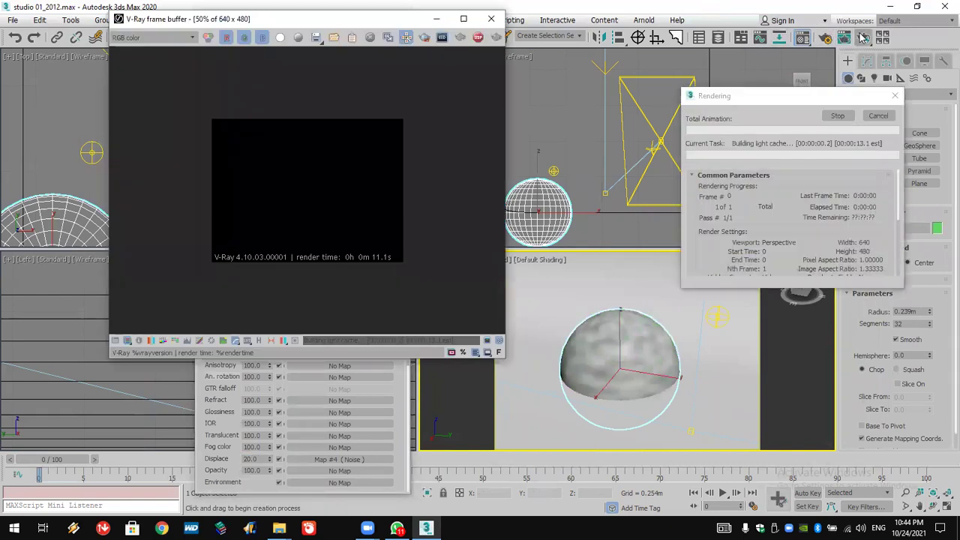
{"action": "scroll", "coordinate": [289, 200], "scroll_direction": "up", "scroll_amount": 2}
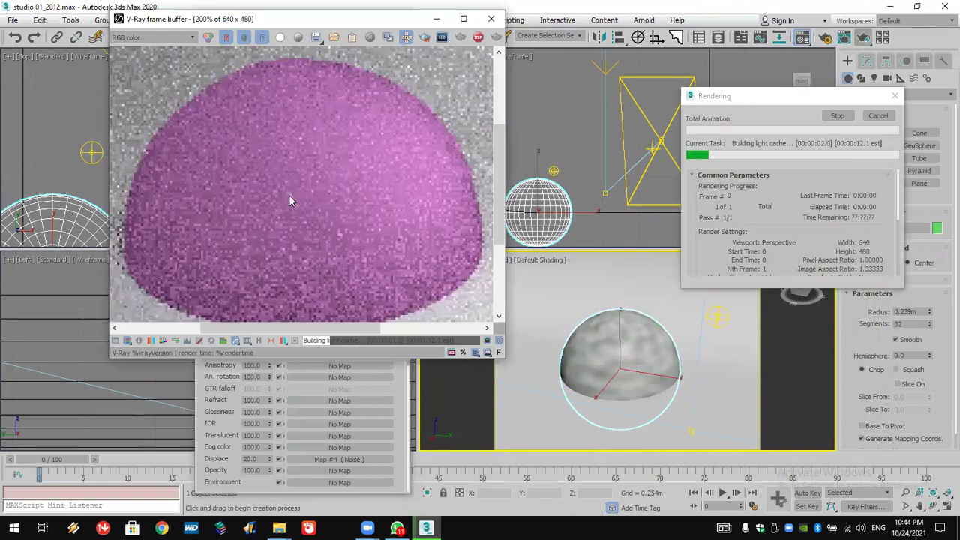
{"action": "scroll", "coordinate": [290, 199], "scroll_direction": "down", "scroll_amount": 1}
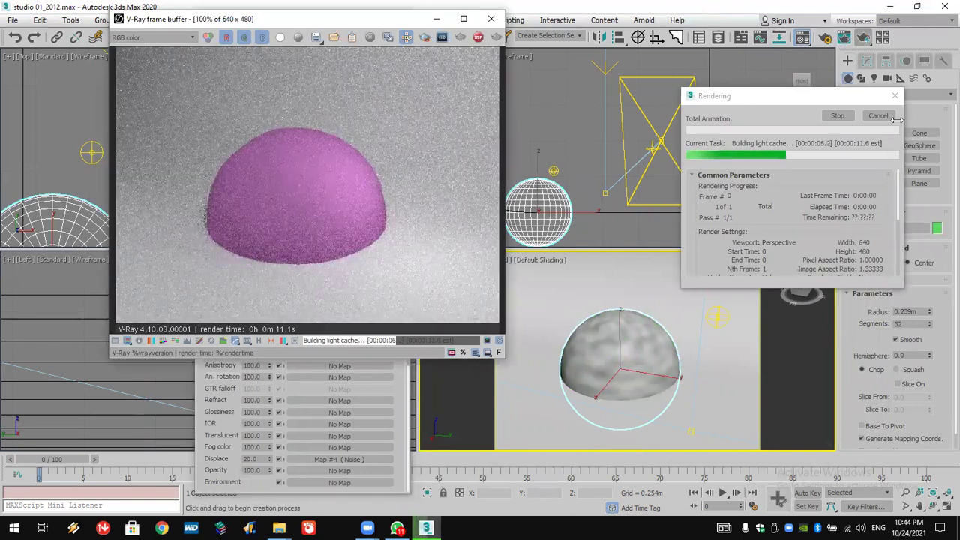
{"action": "left_click", "coordinate": [494, 25]}
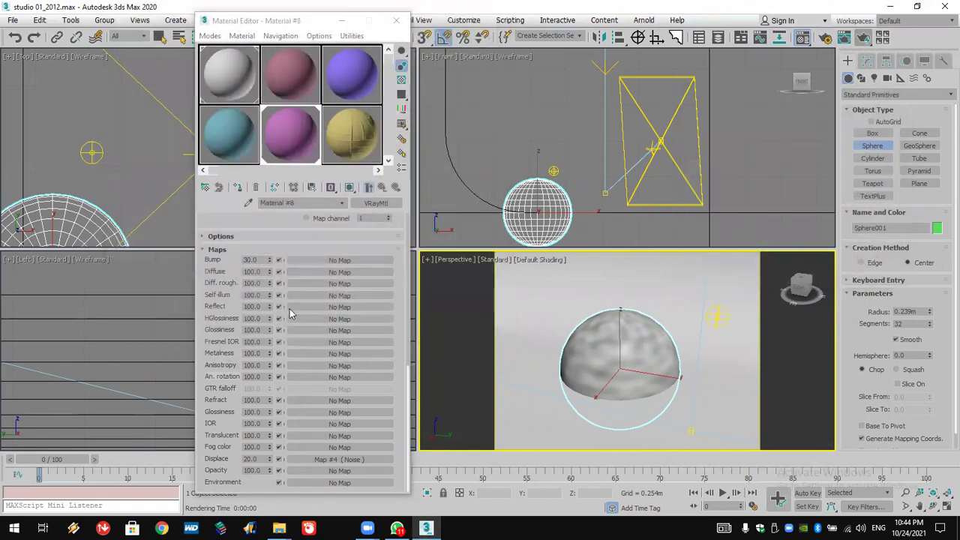
Raise the Displace amount of Material #8 to 96 and check the sphere's displacement in a test render
{"action": "left_click_drag", "start_coordinate": [270, 456], "coordinate": [277, 191]}
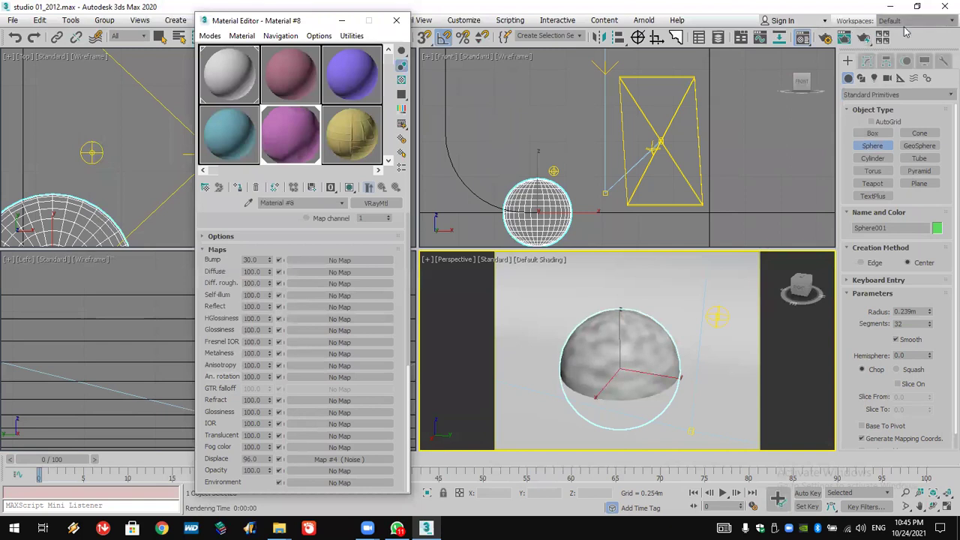
{"action": "left_click", "coordinate": [861, 39]}
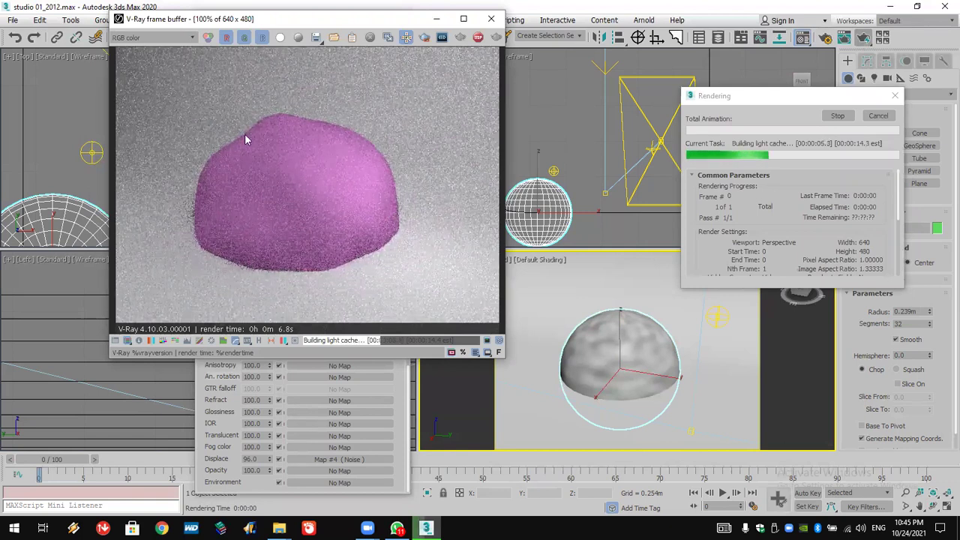
{"action": "left_click", "coordinate": [879, 116]}
{"action": "left_click", "coordinate": [490, 18]}
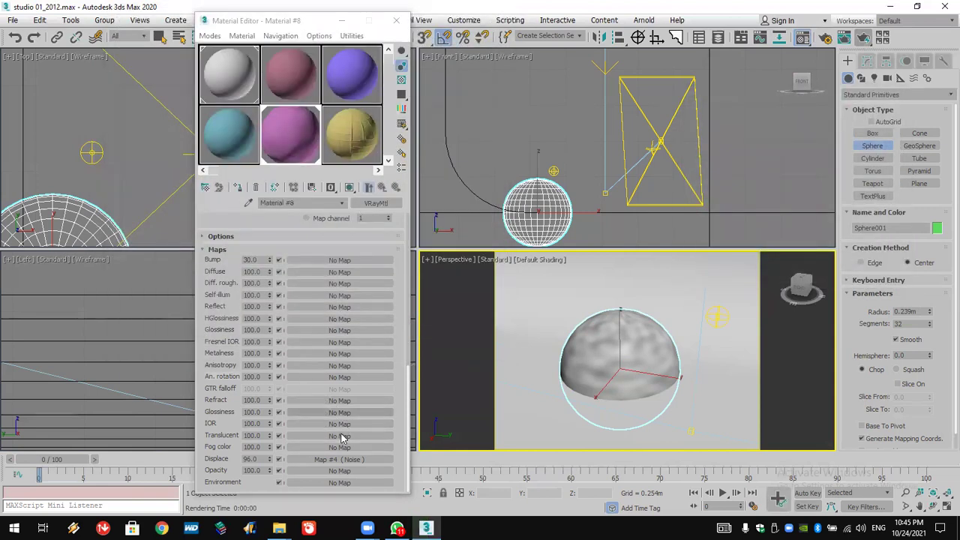
Set the size of the Noise map in the Displace slot to 0.5
{"action": "left_click", "coordinate": [330, 459]}
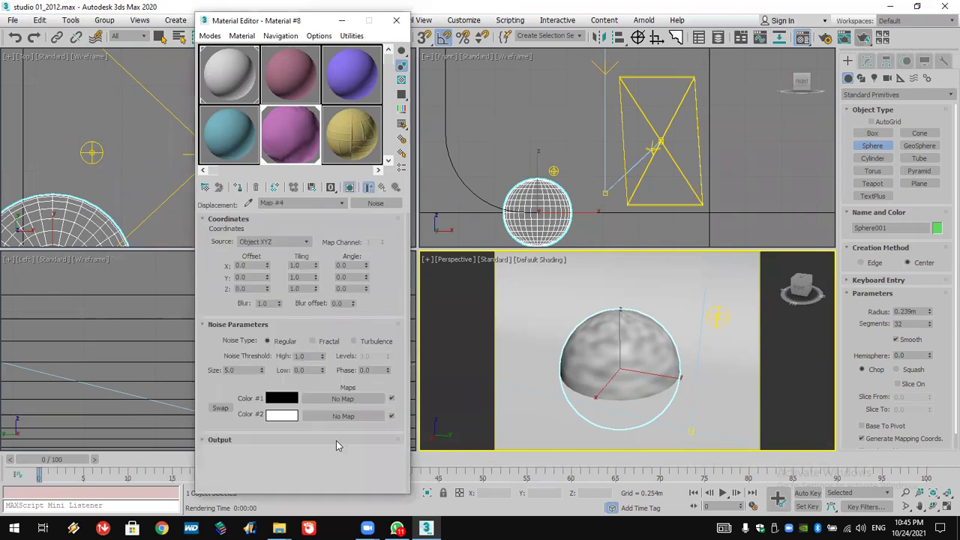
{"action": "double_click", "coordinate": [229, 370]}
{"action": "key", "text": "Return"}
{"action": "key", "text": "BackSpace"}
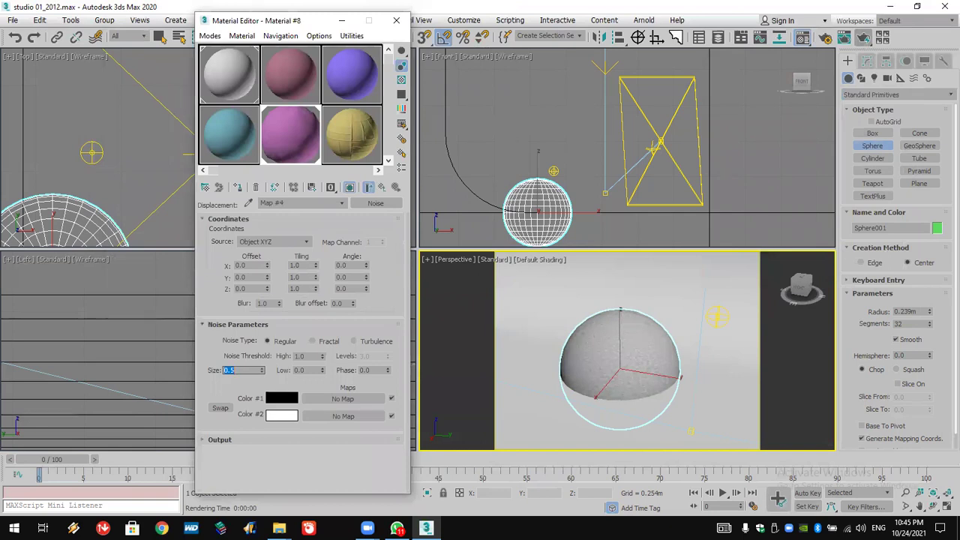
Render an enlarged view of the sphere, inspect the fine noise displacement up close, and stop the render
{"action": "scroll", "coordinate": [595, 348], "scroll_direction": "up", "scroll_amount": 2}
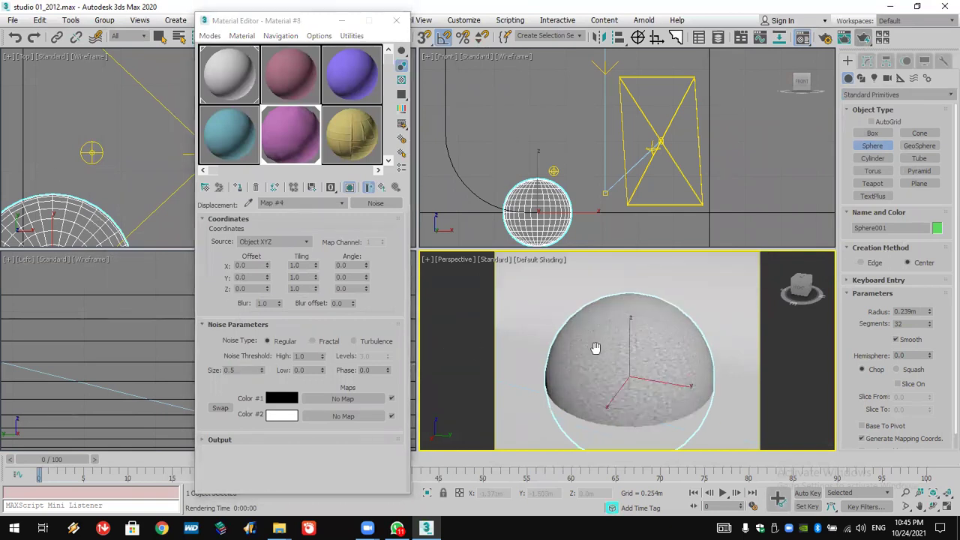
{"action": "left_click", "coordinate": [844, 37]}
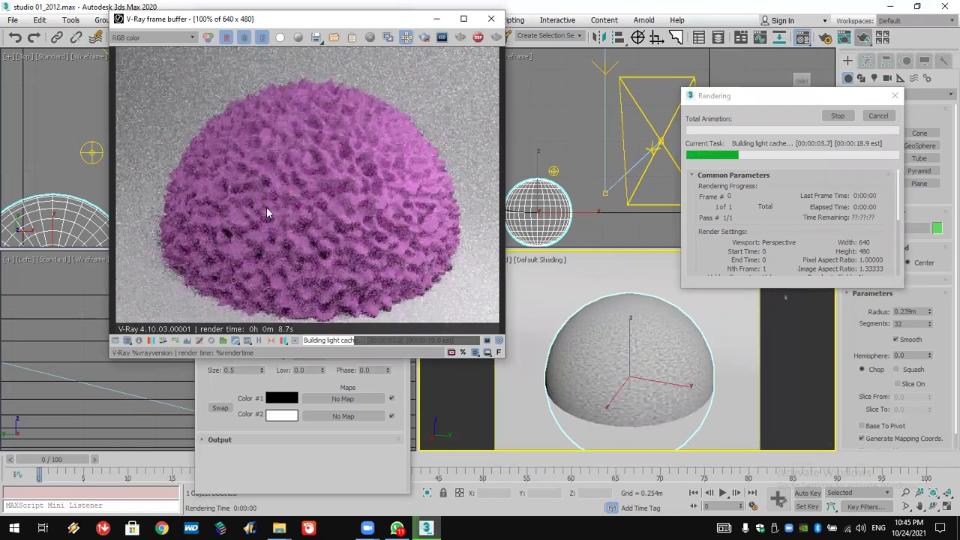
{"action": "scroll", "coordinate": [287, 209], "scroll_direction": "up", "scroll_amount": 1}
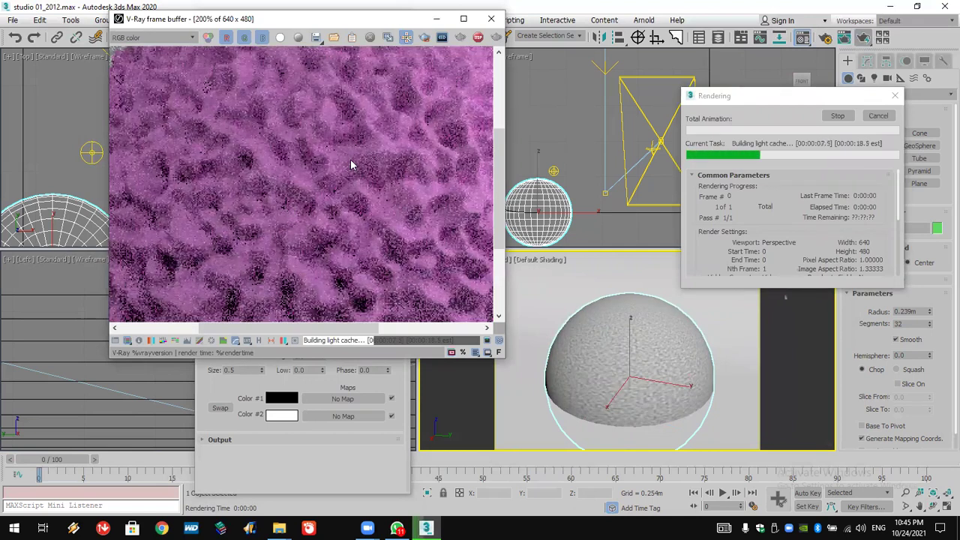
{"action": "scroll", "coordinate": [283, 165], "scroll_direction": "down", "scroll_amount": 1}
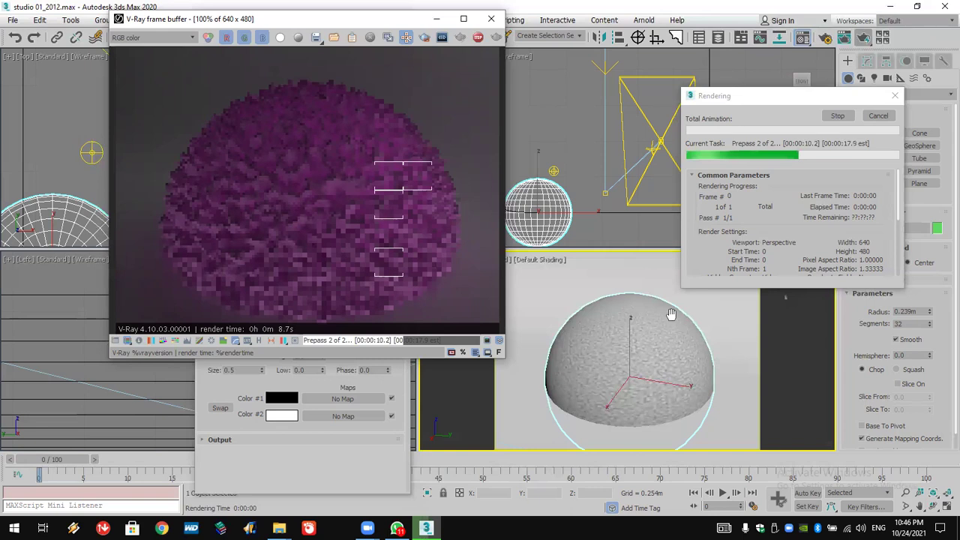
{"action": "left_click", "coordinate": [878, 116]}
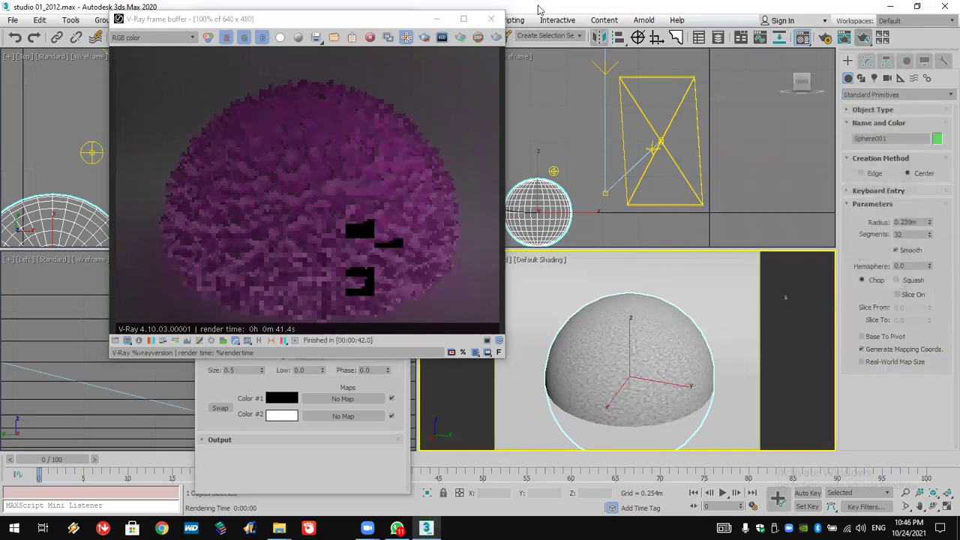
{"action": "left_click", "coordinate": [490, 18]}
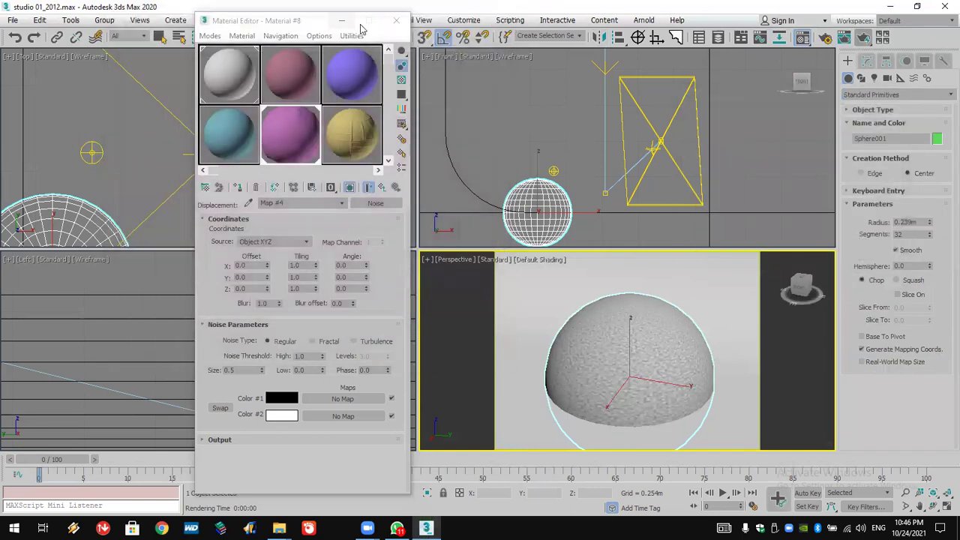
Open the studio 04 scene from the Desktop without saving the current one, accepting the updated V-Ray features and dismissing the Scene Converter
{"action": "left_click", "coordinate": [396, 20]}
{"action": "left_click", "coordinate": [13, 20]}
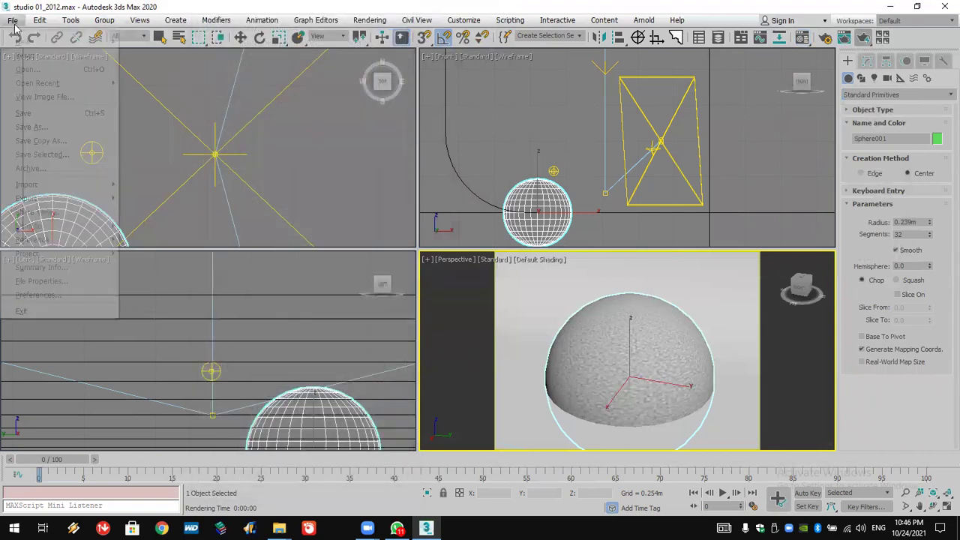
{"action": "left_click", "coordinate": [28, 69]}
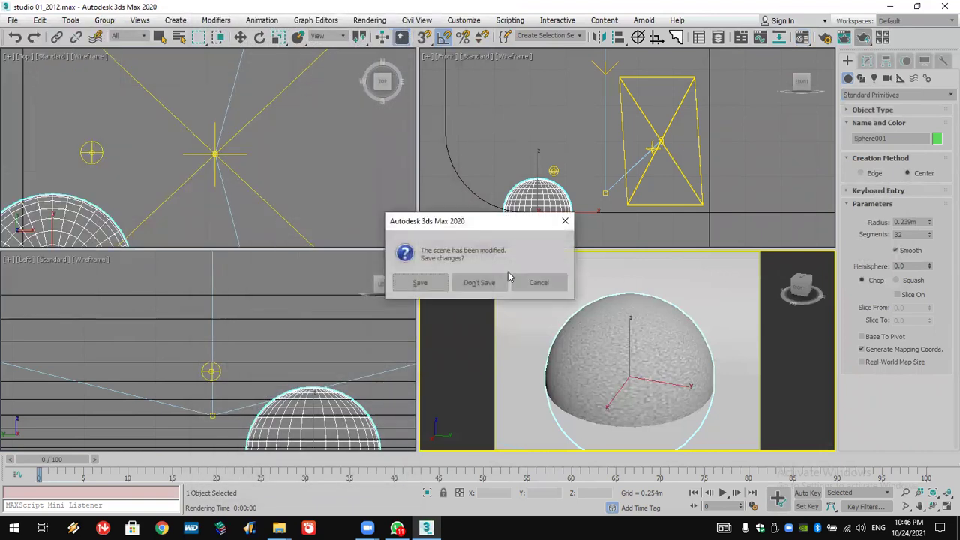
{"action": "left_click", "coordinate": [478, 282]}
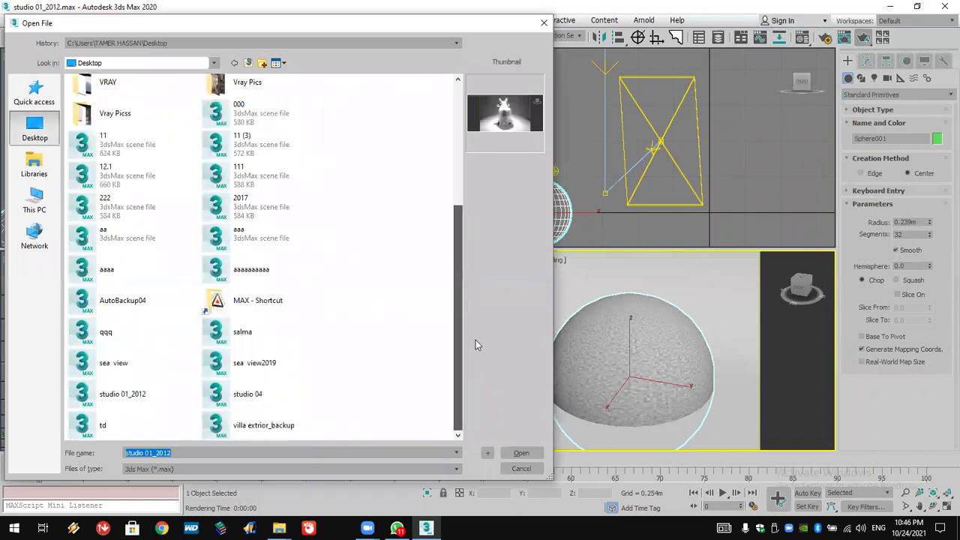
{"action": "scroll", "coordinate": [292, 313], "scroll_direction": "up", "scroll_amount": 1}
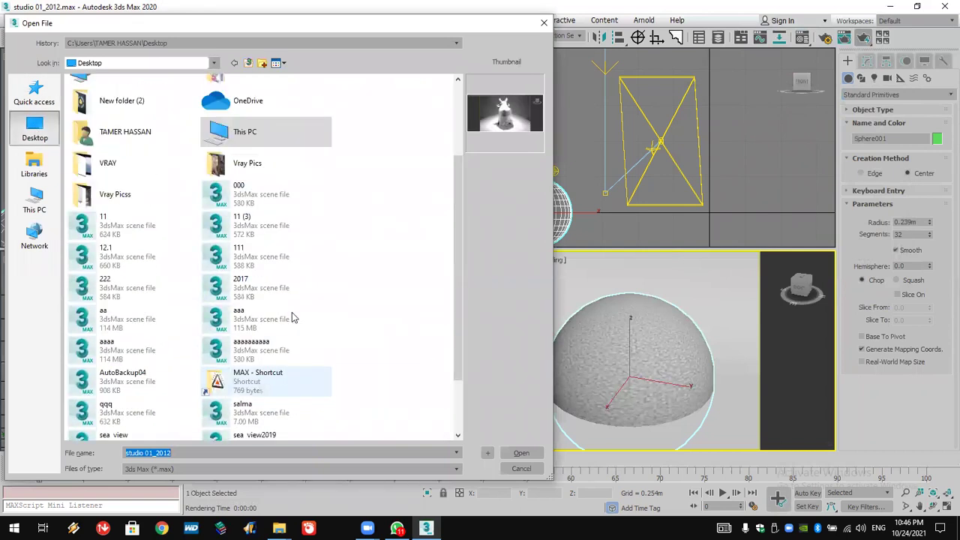
{"action": "left_click_drag", "start_coordinate": [464, 356], "coordinate": [466, 412]}
{"action": "double_click", "coordinate": [248, 390]}
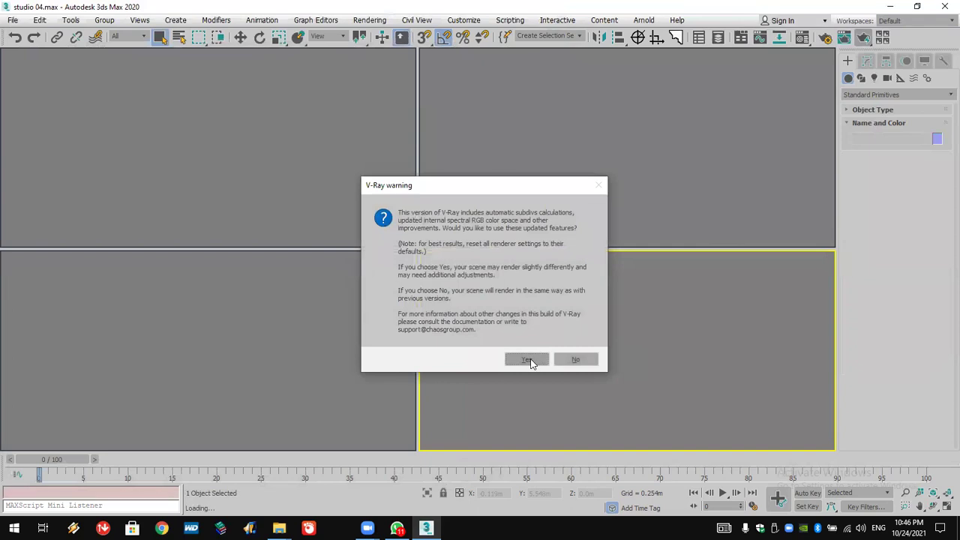
{"action": "left_click", "coordinate": [527, 358]}
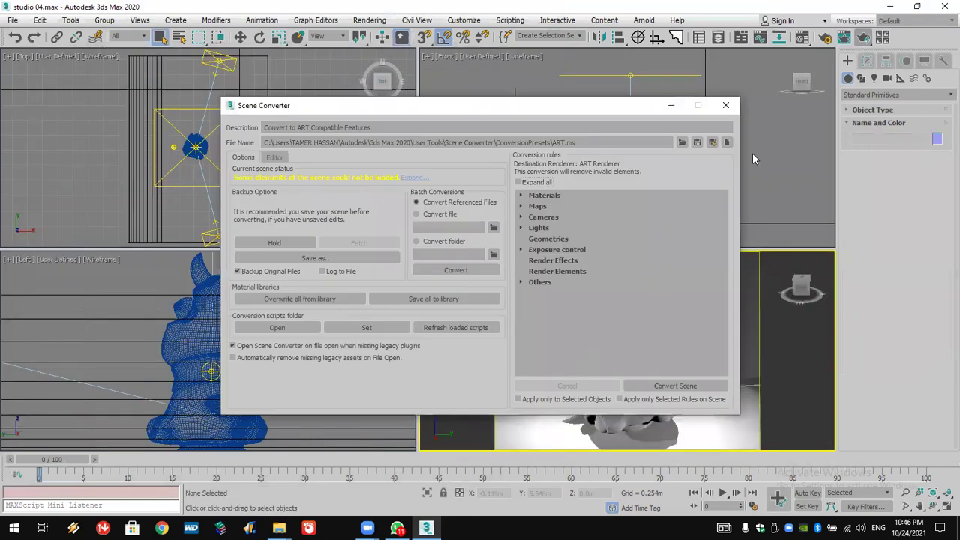
{"action": "left_click", "coordinate": [725, 105]}
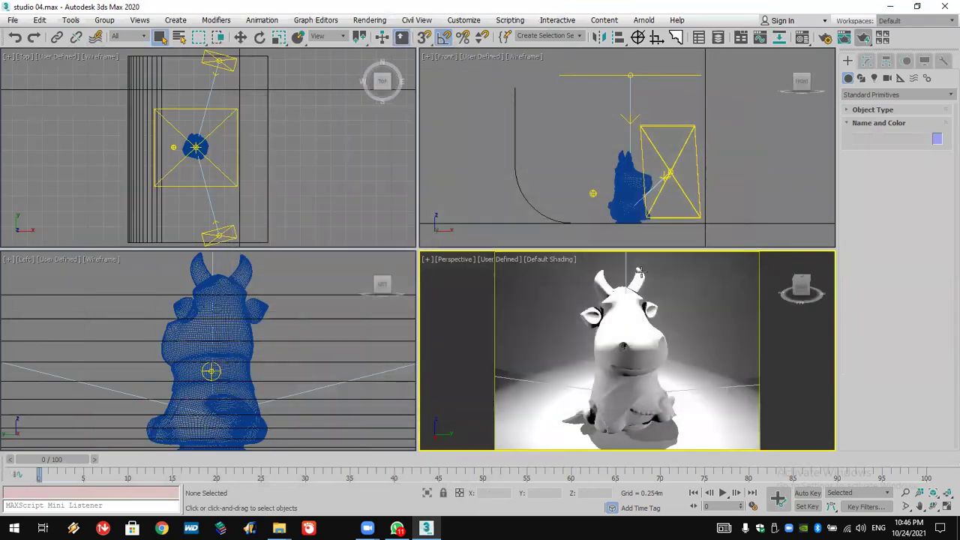
Select the cow figurine in the Perspective view and hide it
{"action": "left_click", "coordinate": [629, 313]}
{"action": "right_click", "coordinate": [626, 312]}
{"action": "left_click", "coordinate": [663, 261]}
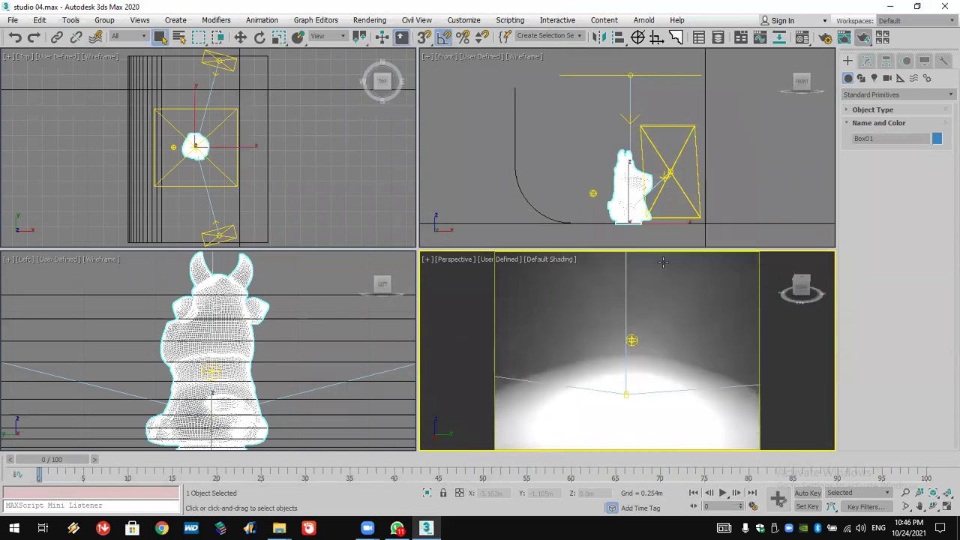
Unhide all scene objects, hide only the cow figurine, and select the remaining draped cloth in the Perspective view
{"action": "right_click", "coordinate": [630, 324]}
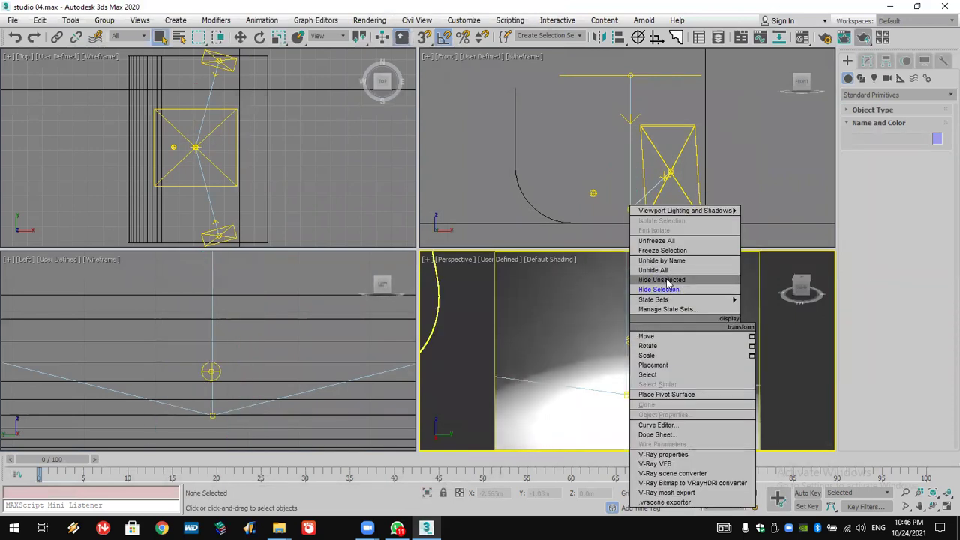
{"action": "left_click", "coordinate": [667, 270]}
{"action": "left_click", "coordinate": [631, 343]}
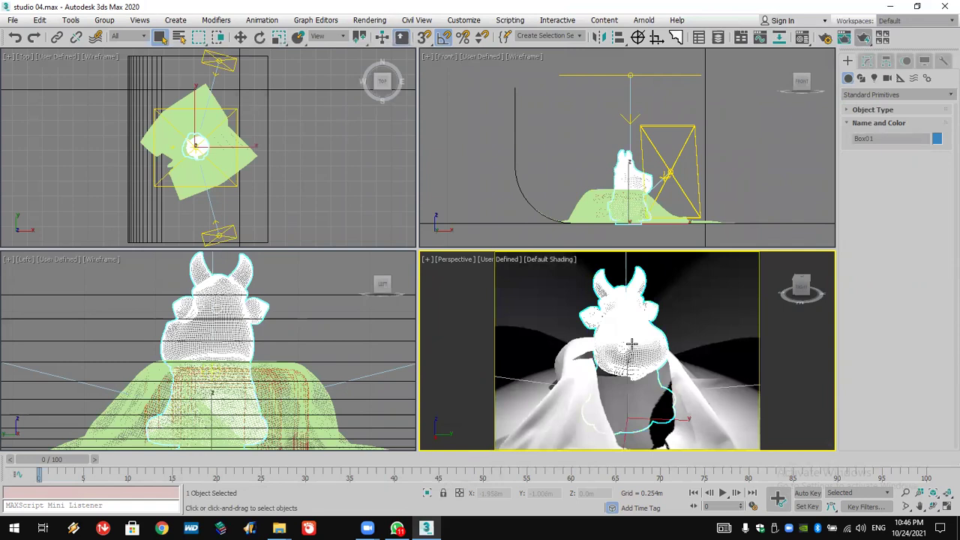
{"action": "right_click", "coordinate": [631, 330]}
{"action": "left_click", "coordinate": [664, 278]}
{"action": "middle_click_drag", "start_coordinate": [642, 372], "coordinate": [638, 330]}
{"action": "left_click", "coordinate": [649, 318]}
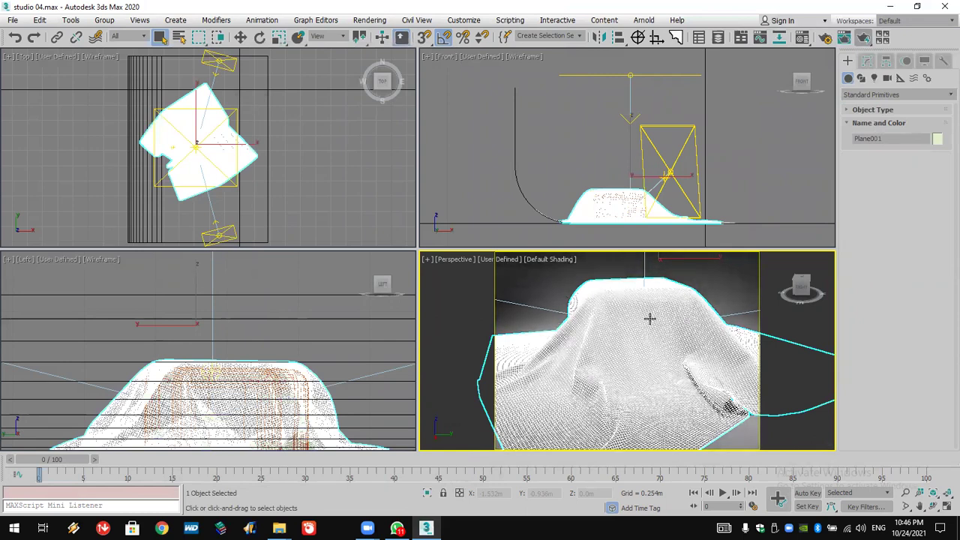
{"action": "middle_click_drag", "start_coordinate": [649, 318], "coordinate": [649, 318], "text": "alt"}
From the desktop's MAX shortcut, open the Fabric textures folder inside External Files > Lecture 4 Textures
{"action": "key", "text": "super+d"}
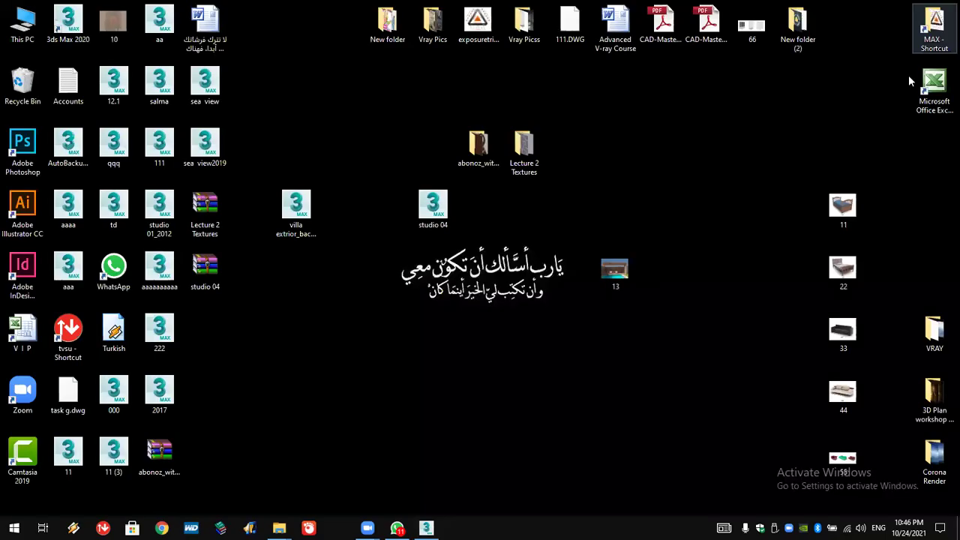
{"action": "double_click", "coordinate": [464, 152]}
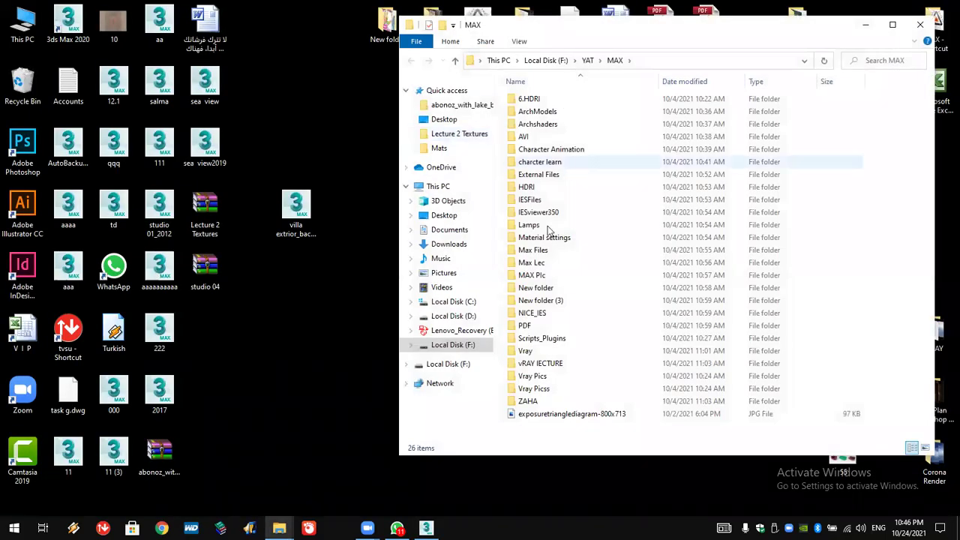
{"action": "left_click", "coordinate": [554, 174]}
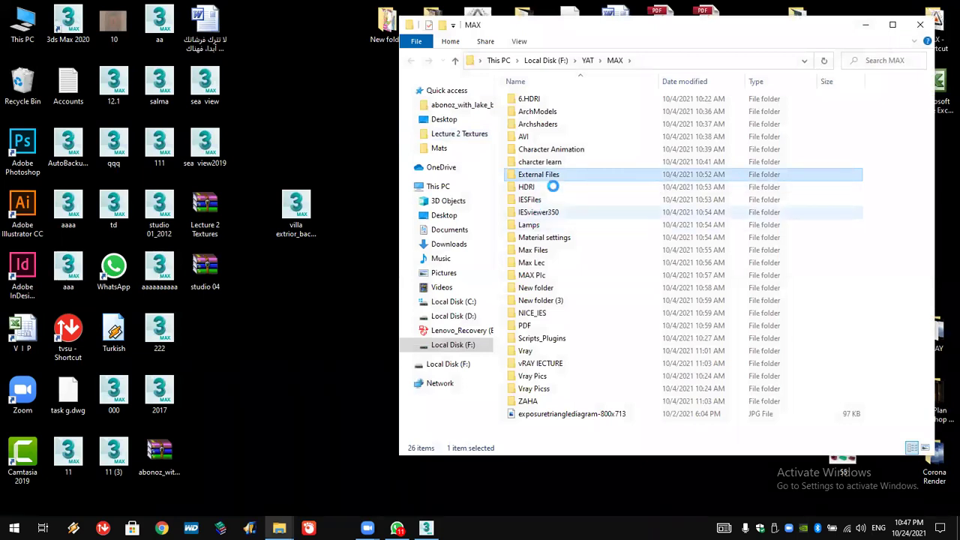
{"action": "key", "text": "Return"}
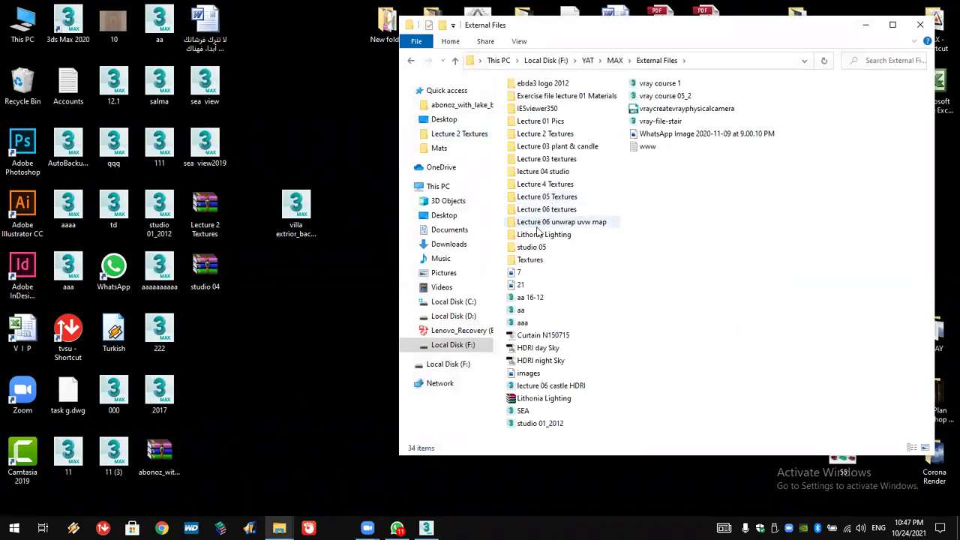
{"action": "left_click", "coordinate": [560, 178]}
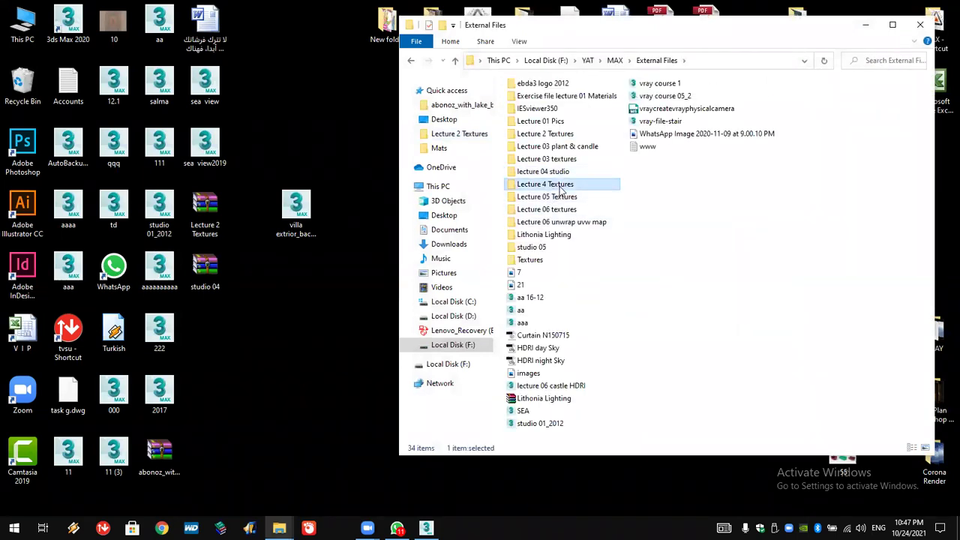
{"action": "double_click", "coordinate": [561, 186]}
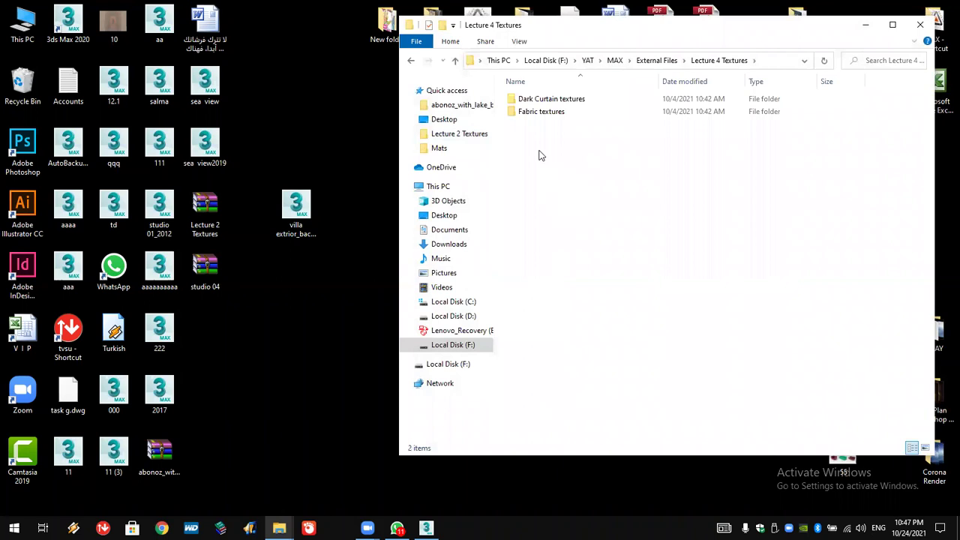
{"action": "double_click", "coordinate": [548, 113]}
Send all six images of the Fabric textures folder to the 3DMax Live 14/9 WhatsApp group and minimize the chat
{"action": "left_click_drag", "start_coordinate": [891, 198], "coordinate": [525, 75]}
{"action": "left_click_drag", "start_coordinate": [531, 120], "coordinate": [733, 300]}
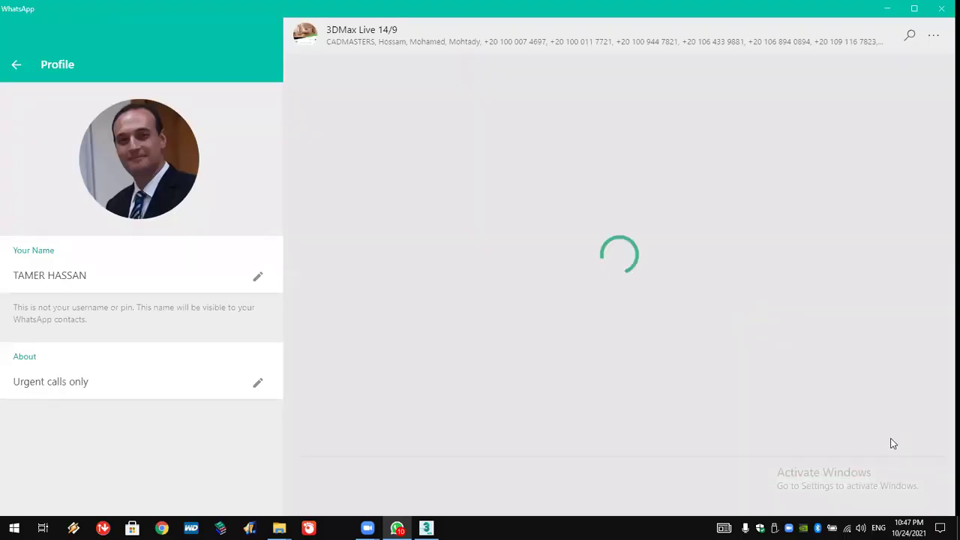
{"action": "left_click", "coordinate": [927, 496]}
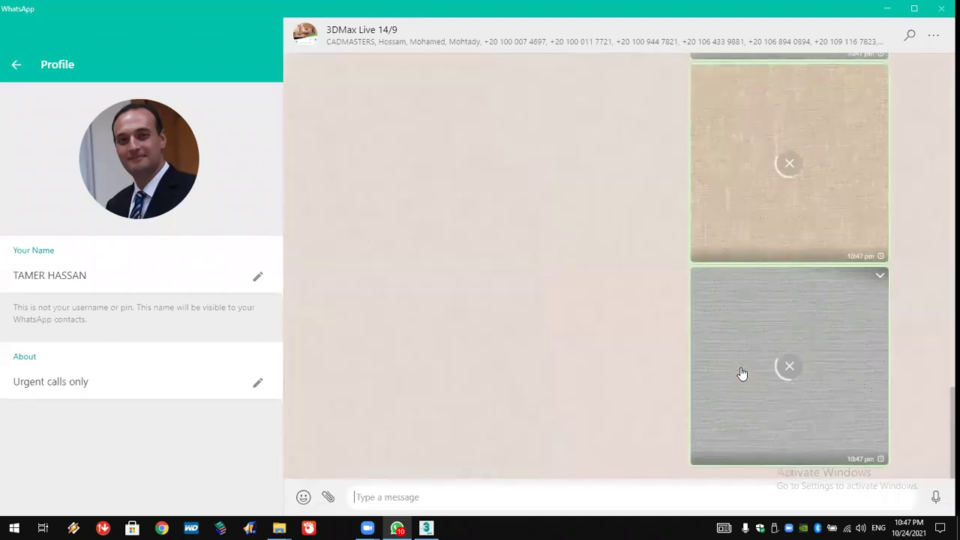
{"action": "left_click", "coordinate": [885, 9]}
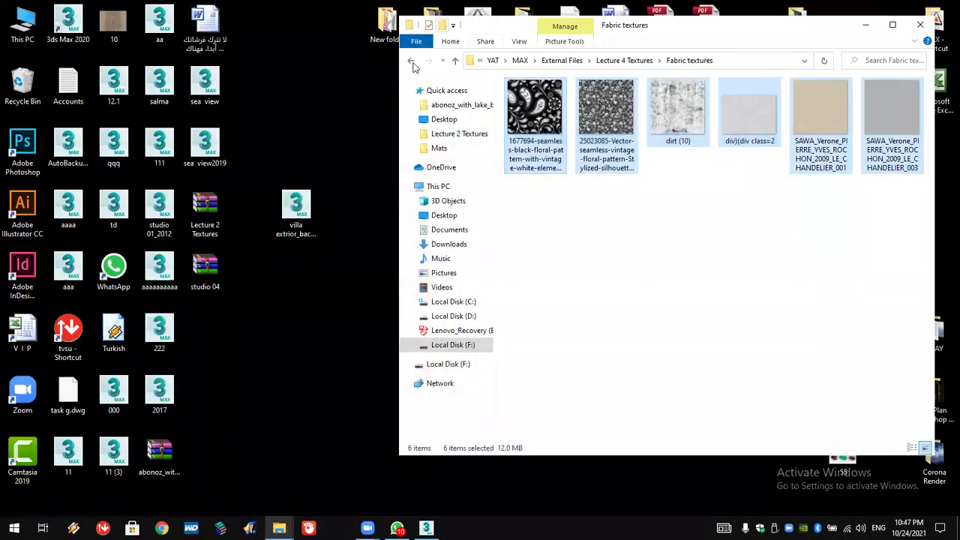
Send both OBOY SP (30) images, colour and bump, from the Dark Curtain textures folder to the same WhatsApp group
{"action": "key", "text": "alt+Up"}
{"action": "double_click", "coordinate": [567, 97]}
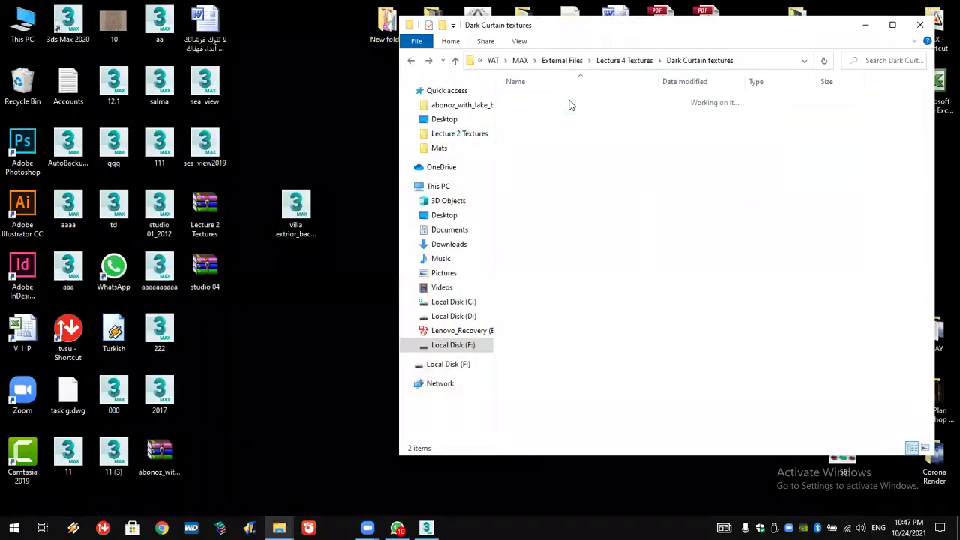
{"action": "left_click_drag", "start_coordinate": [645, 217], "coordinate": [710, 366]}
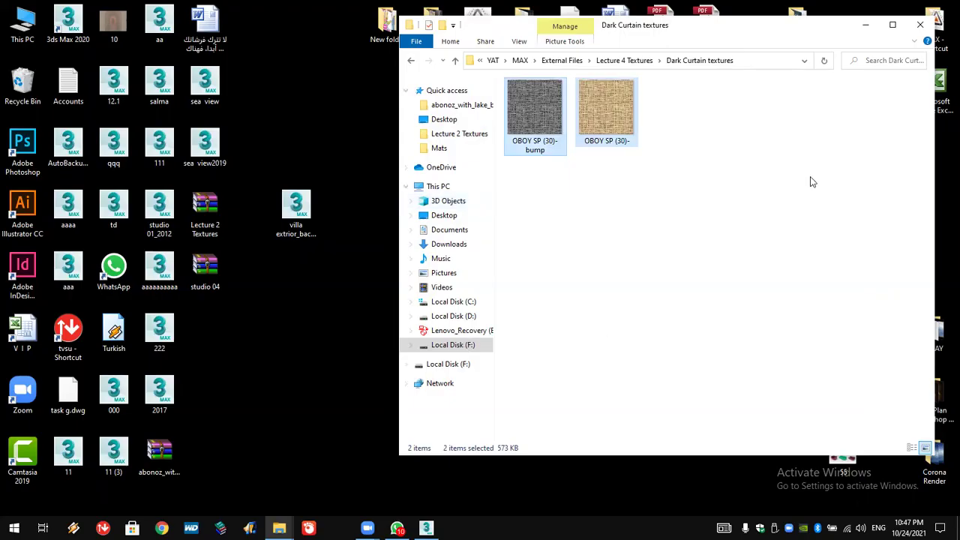
Switch back to 3ds Max, select the draped cloth in the maximized Perspective view, and assign it the yellow VRayMtl, shown shaded in the viewport
{"action": "key", "text": "alt+Tab"}
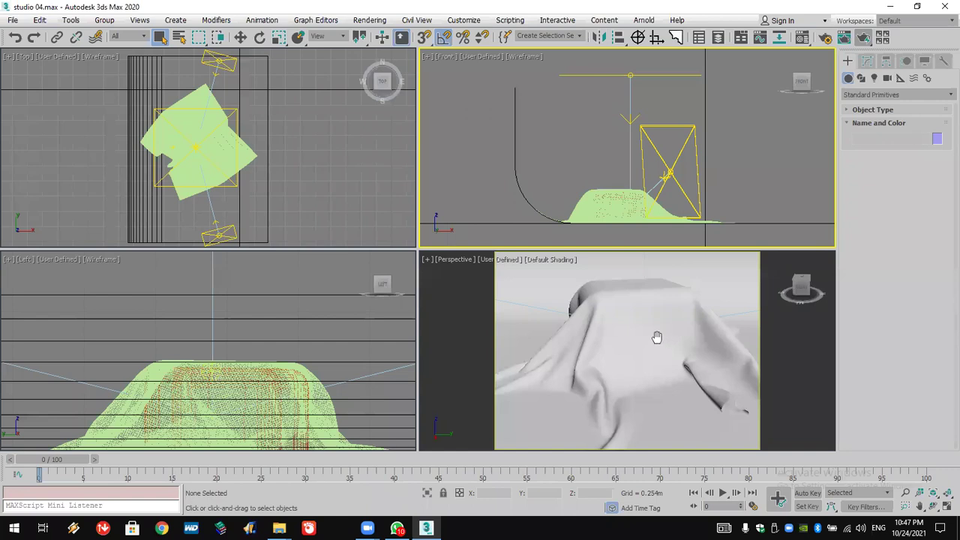
{"action": "left_click", "coordinate": [653, 338]}
{"action": "left_click", "coordinate": [944, 508]}
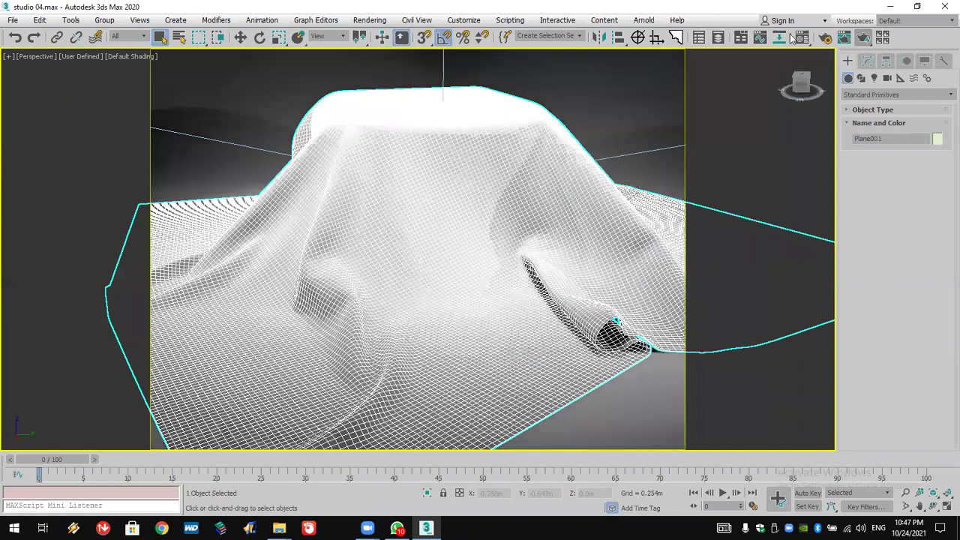
{"action": "key", "text": "F10"}
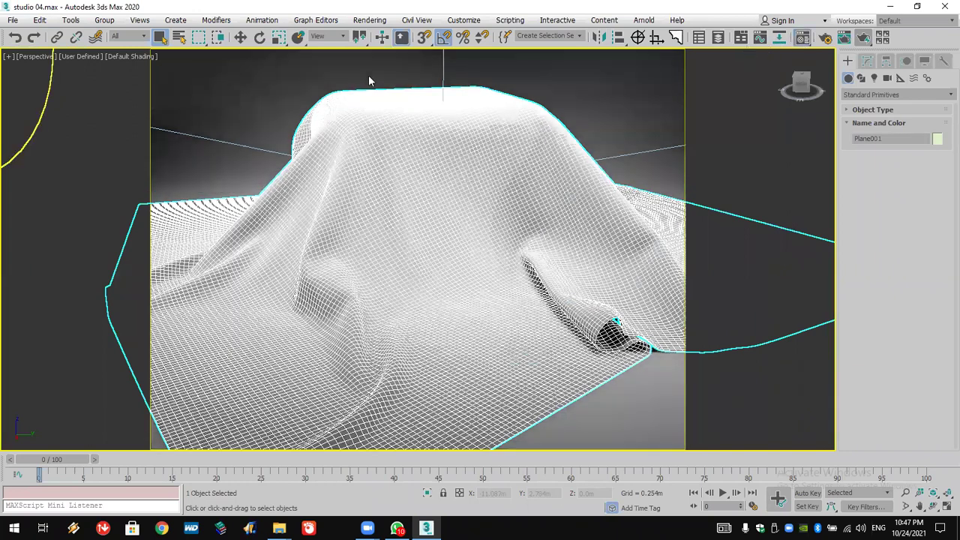
{"action": "key", "text": "m"}
{"action": "left_click_drag", "start_coordinate": [280, 26], "coordinate": [85, 13]}
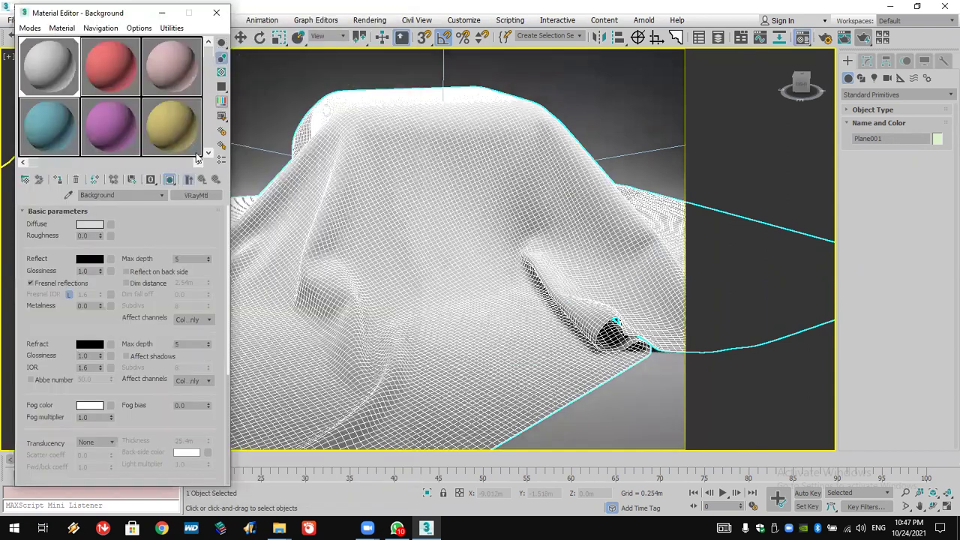
{"action": "left_click", "coordinate": [164, 127]}
{"action": "left_click", "coordinate": [58, 180]}
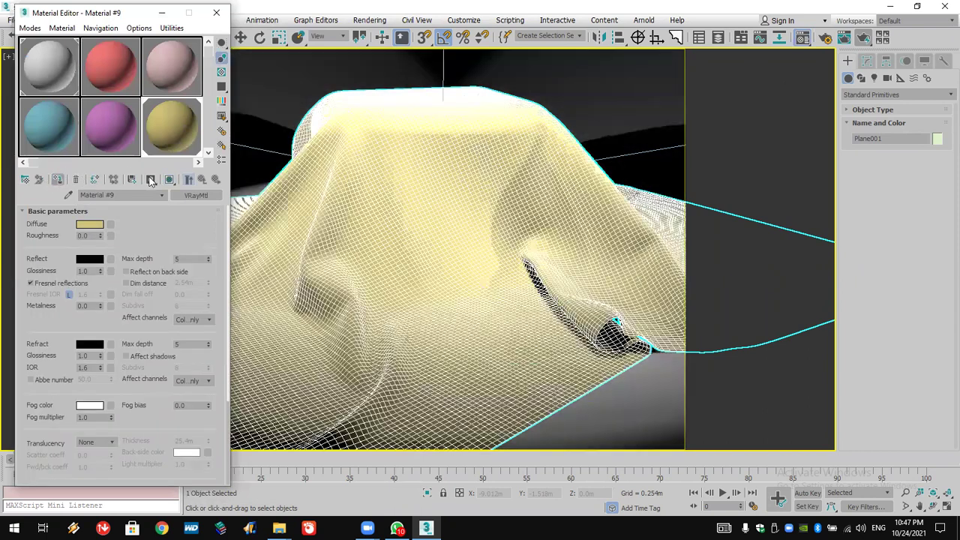
{"action": "left_click", "coordinate": [169, 179]}
{"action": "left_click", "coordinate": [503, 107]}
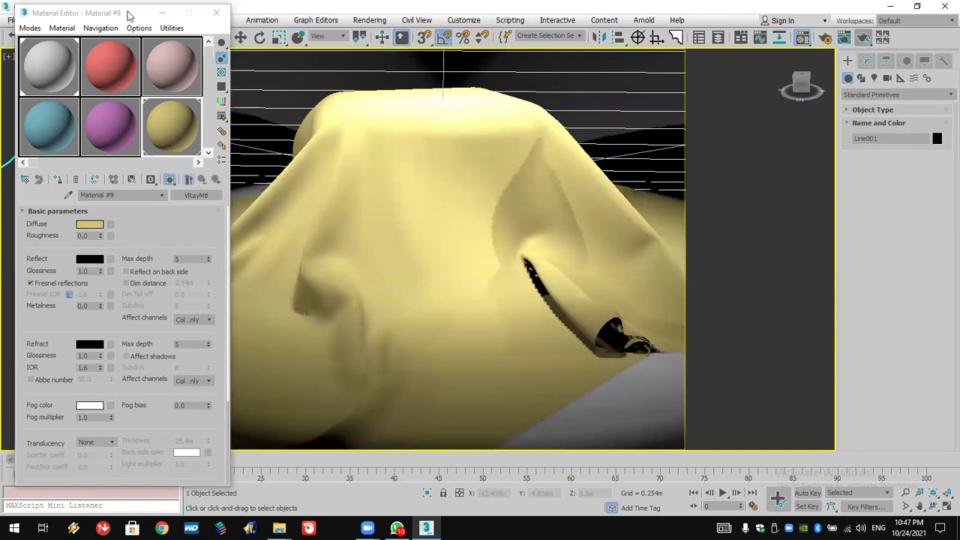
Turn off shadows in the Perspective view and illuminate it with default lights
{"action": "left_click_drag", "start_coordinate": [128, 15], "coordinate": [714, 44]}
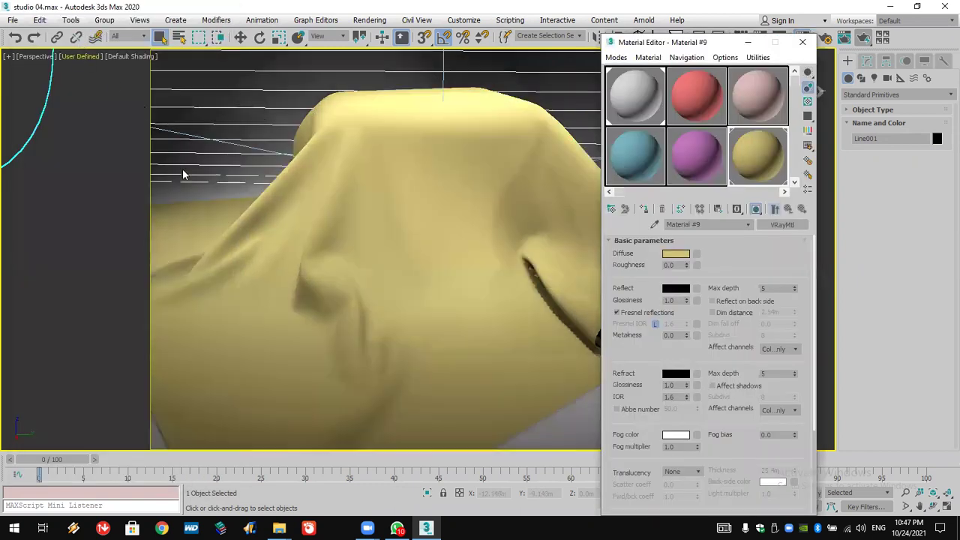
{"action": "left_click", "coordinate": [80, 56]}
{"action": "mouse_move", "coordinate": [193, 172]}
{"action": "left_click", "coordinate": [377, 212]}
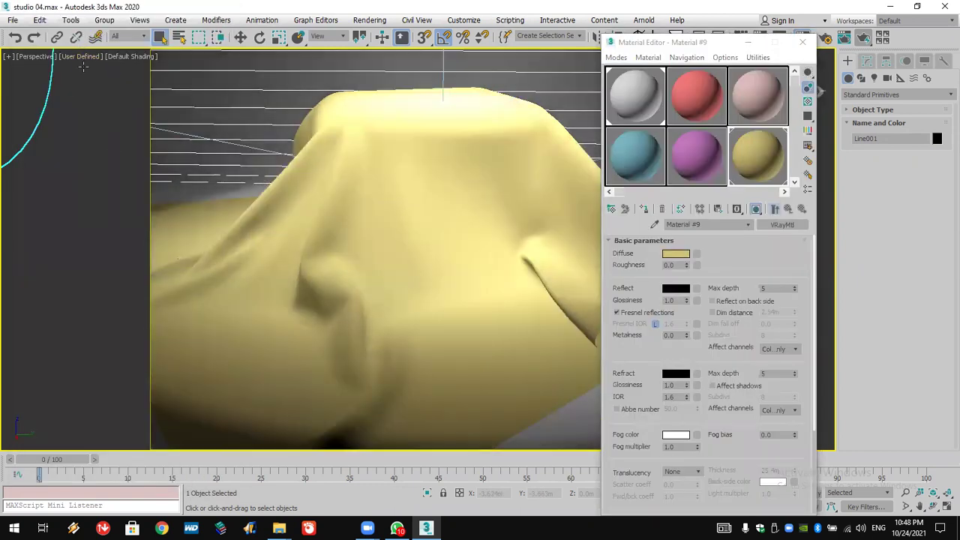
{"action": "left_click", "coordinate": [80, 56]}
{"action": "mouse_move", "coordinate": [189, 174]}
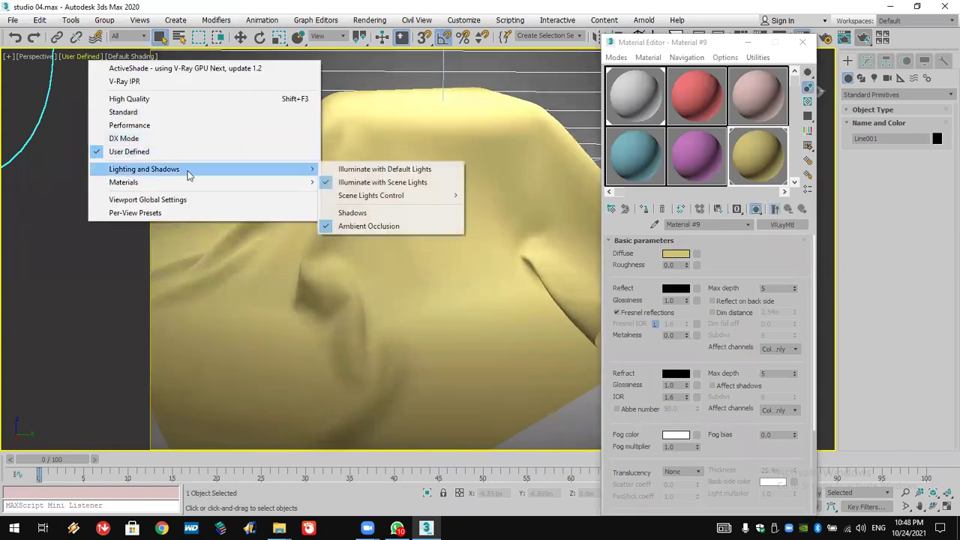
{"action": "left_click", "coordinate": [350, 171]}
{"action": "left_click", "coordinate": [701, 44]}
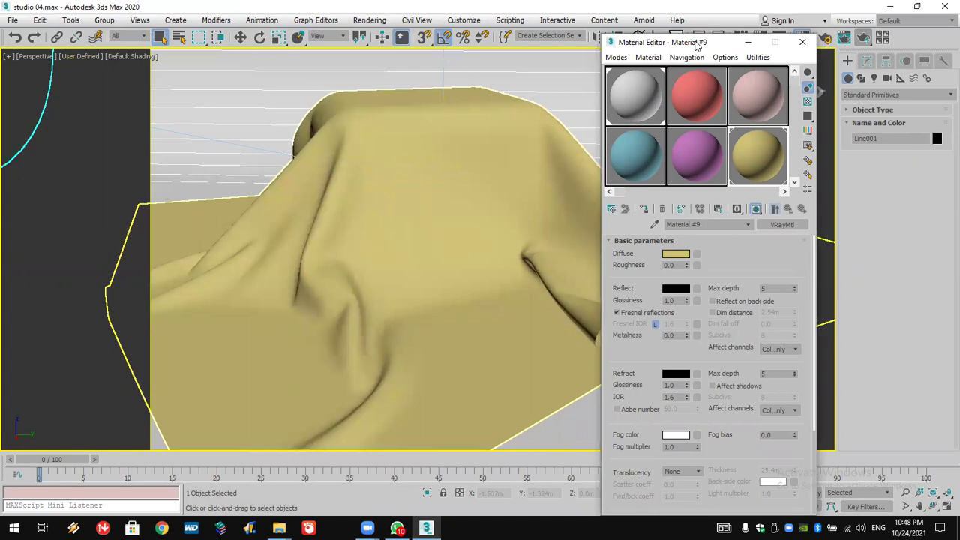
{"action": "left_click_drag", "start_coordinate": [697, 43], "coordinate": [108, 18]}
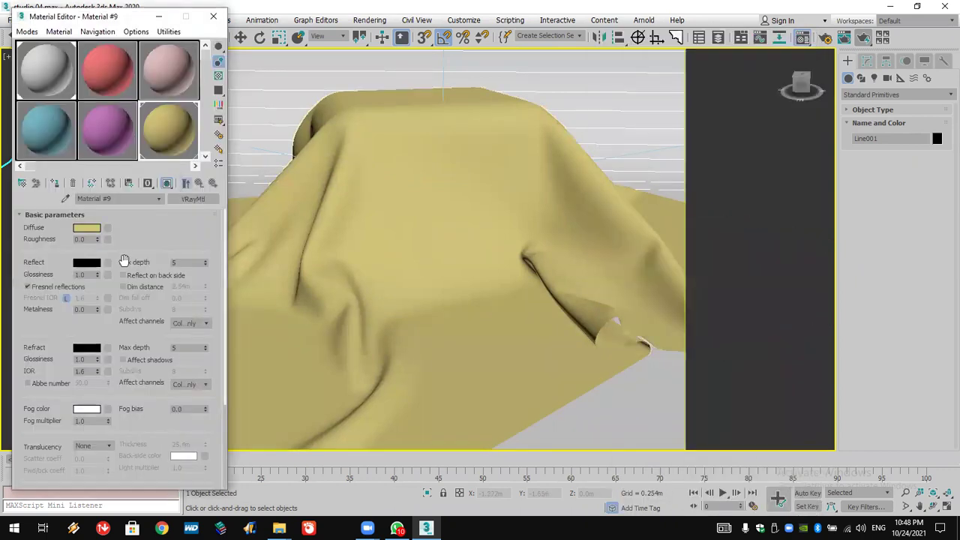
Set the cloth material's diffuse colour to a light beige, about RGB 206, 194, 145
{"action": "left_click", "coordinate": [85, 228]}
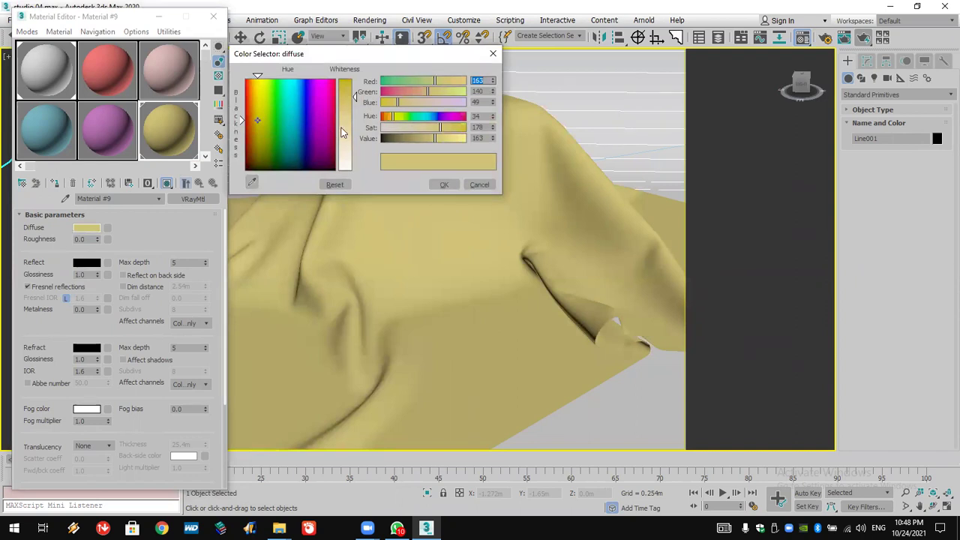
{"action": "left_click_drag", "start_coordinate": [344, 132], "coordinate": [345, 171]}
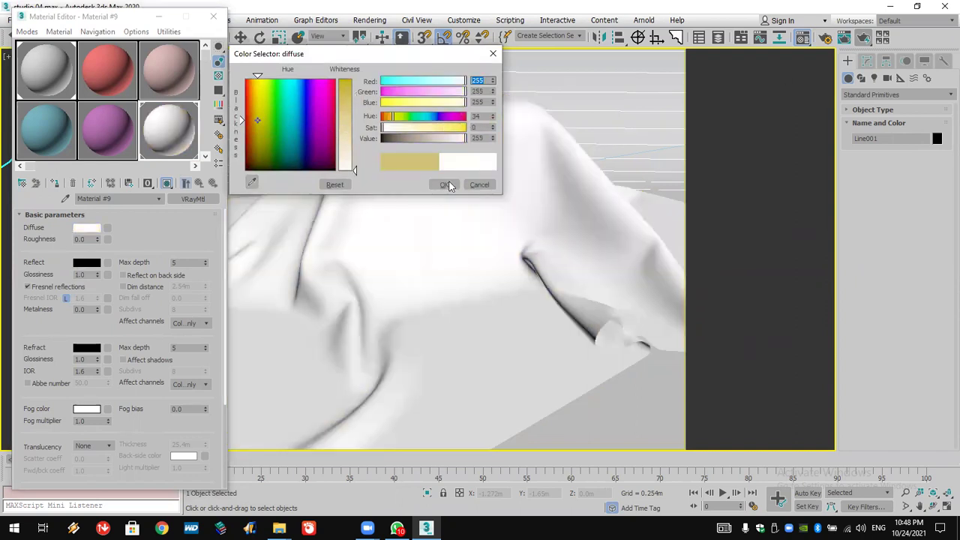
{"action": "left_click_drag", "start_coordinate": [355, 150], "coordinate": [344, 133]}
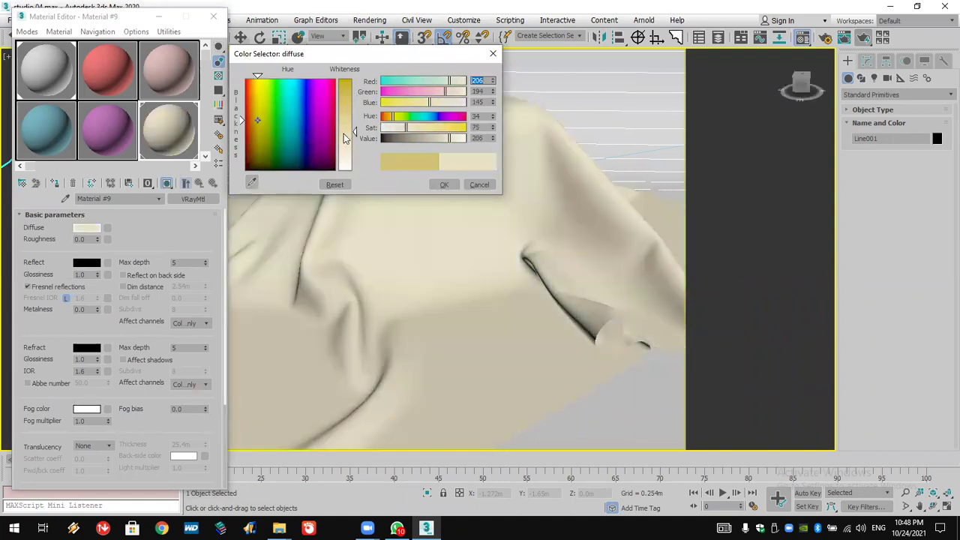
{"action": "left_click", "coordinate": [443, 184]}
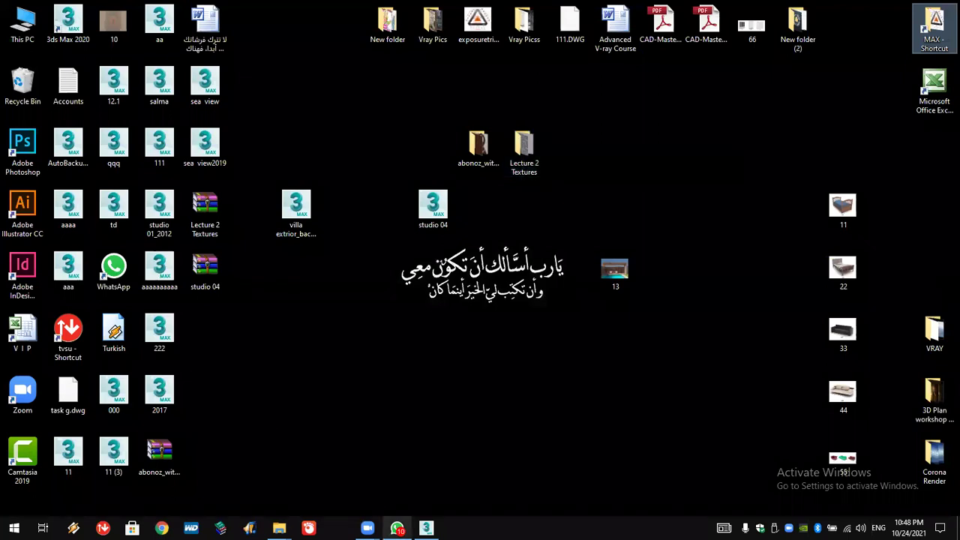
Switch to WhatsApp and view the black-and-white paisley texture among the images shared in the group chat
{"action": "left_click", "coordinate": [397, 527]}
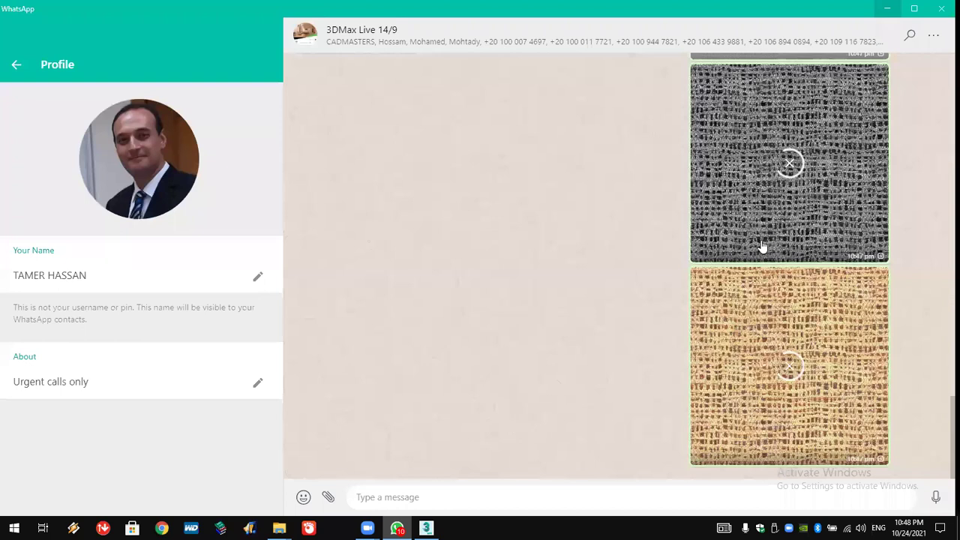
{"action": "scroll", "coordinate": [763, 240], "scroll_direction": "up", "scroll_amount": 10}
{"action": "left_click", "coordinate": [748, 234]}
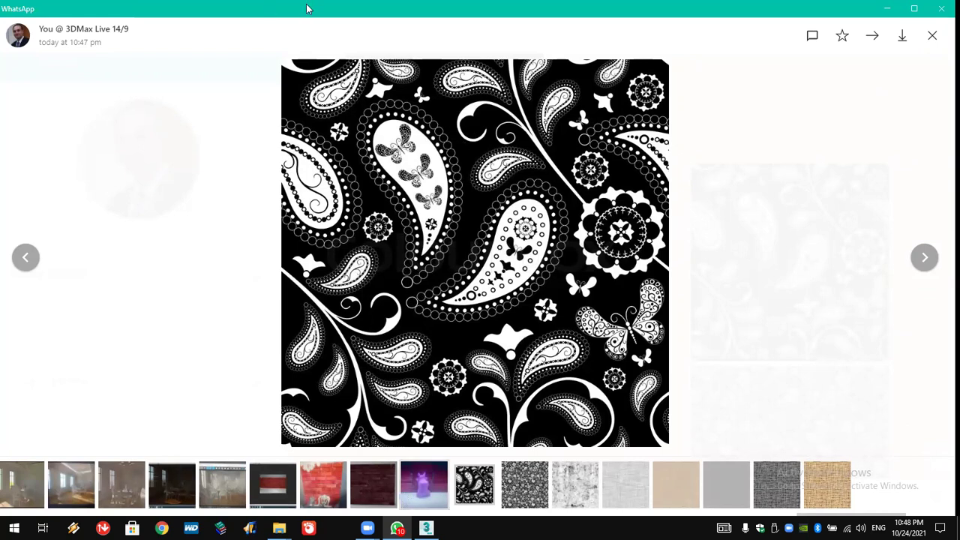
Switch back to 3ds Max and choose a Bitmap for the Bump map of the beige cloth material
{"action": "key", "text": "alt+Tab"}
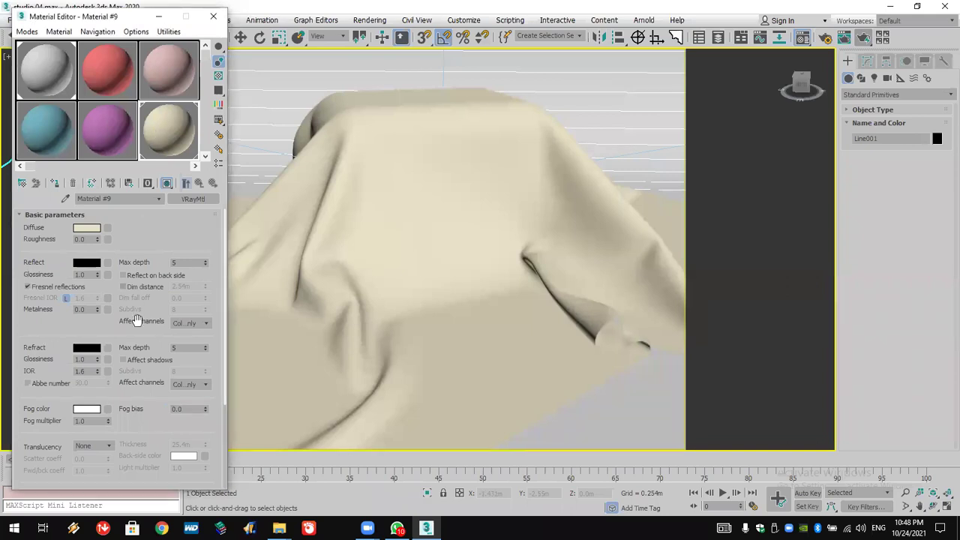
{"action": "scroll", "coordinate": [166, 242], "scroll_direction": "down", "scroll_amount": 3}
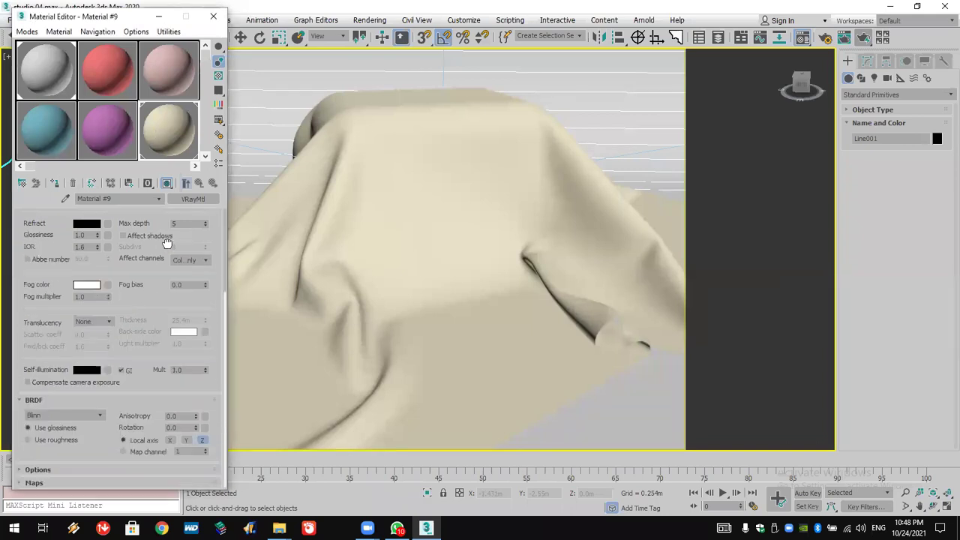
{"action": "left_click", "coordinate": [96, 484]}
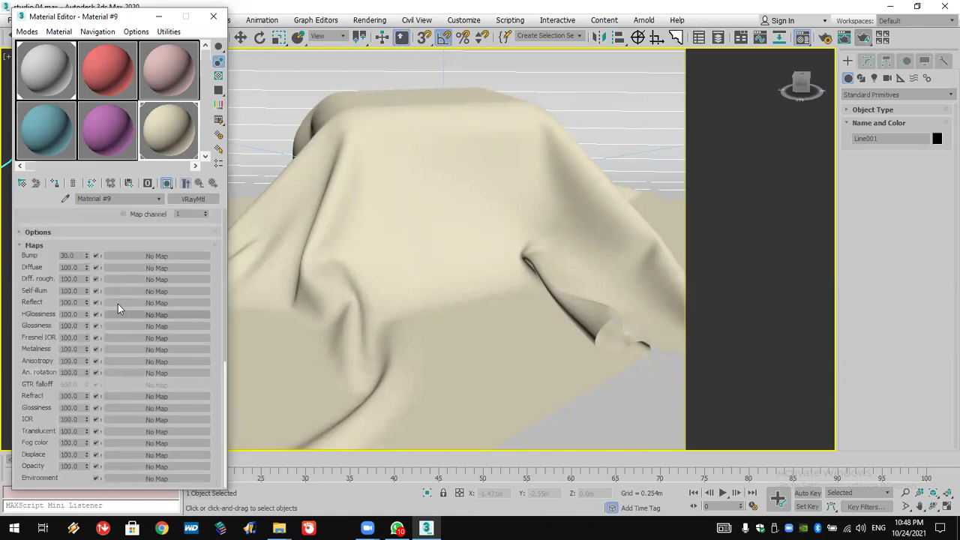
{"action": "left_click", "coordinate": [121, 257]}
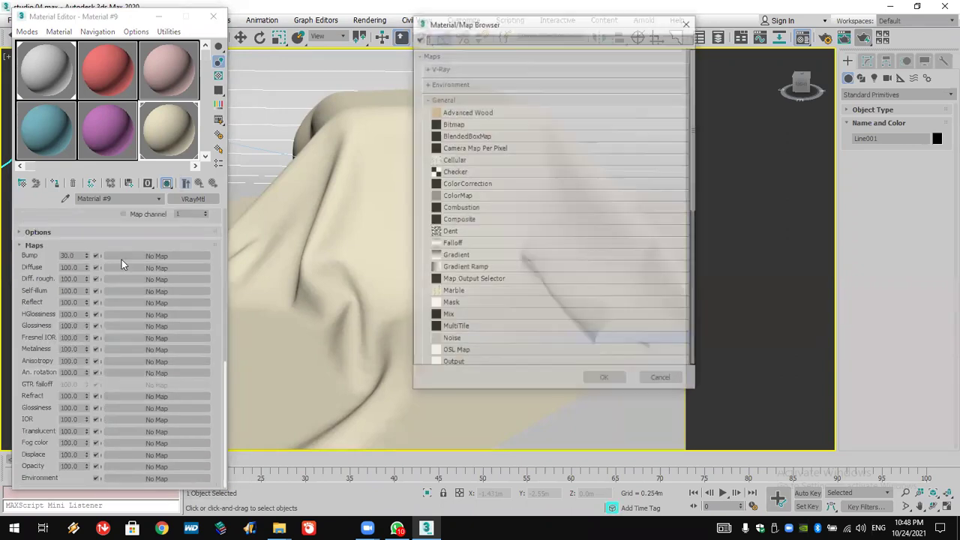
{"action": "double_click", "coordinate": [460, 125]}
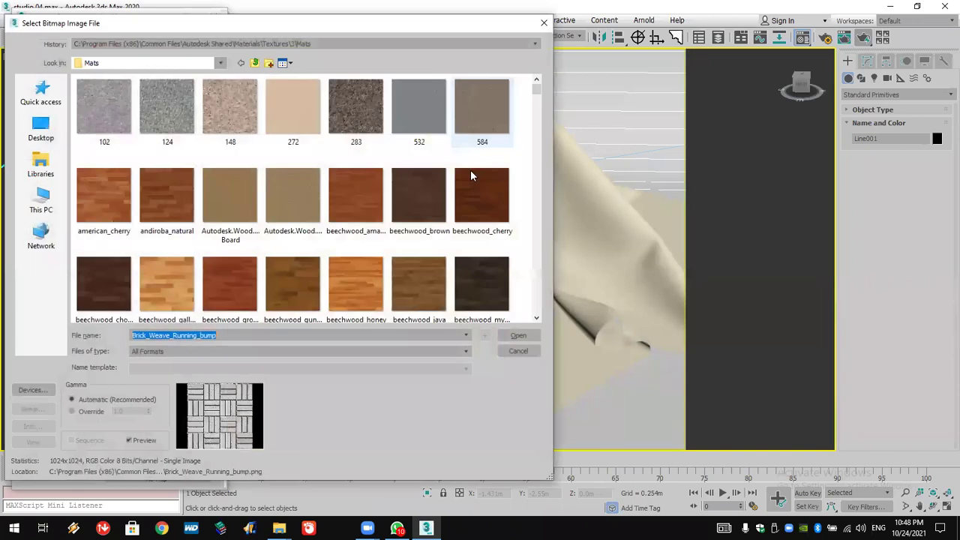
Browse for the bitmap from the Desktop's MAX shortcut to External Files, Lecture 4 Textures, Fabric textures
{"action": "left_click", "coordinate": [41, 127]}
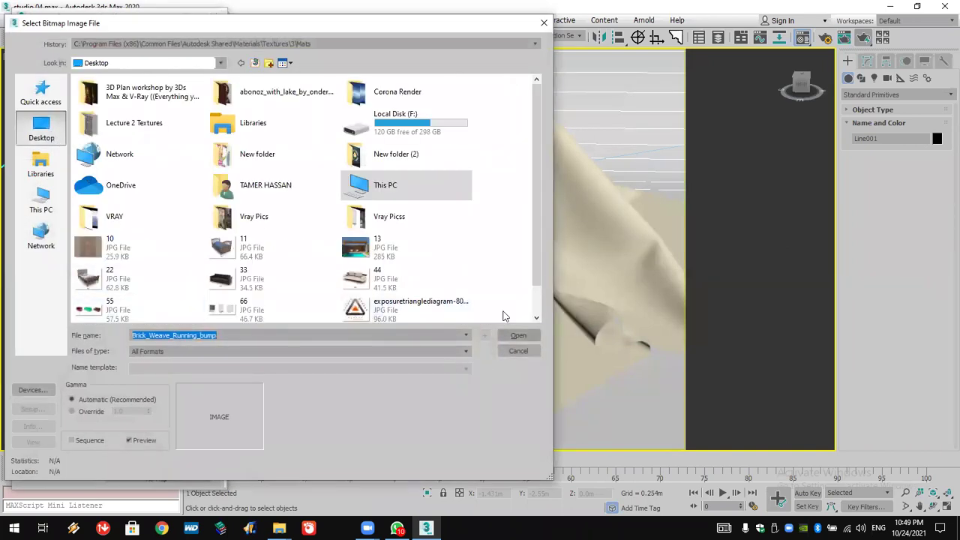
{"action": "scroll", "coordinate": [465, 258], "scroll_direction": "down", "scroll_amount": 1}
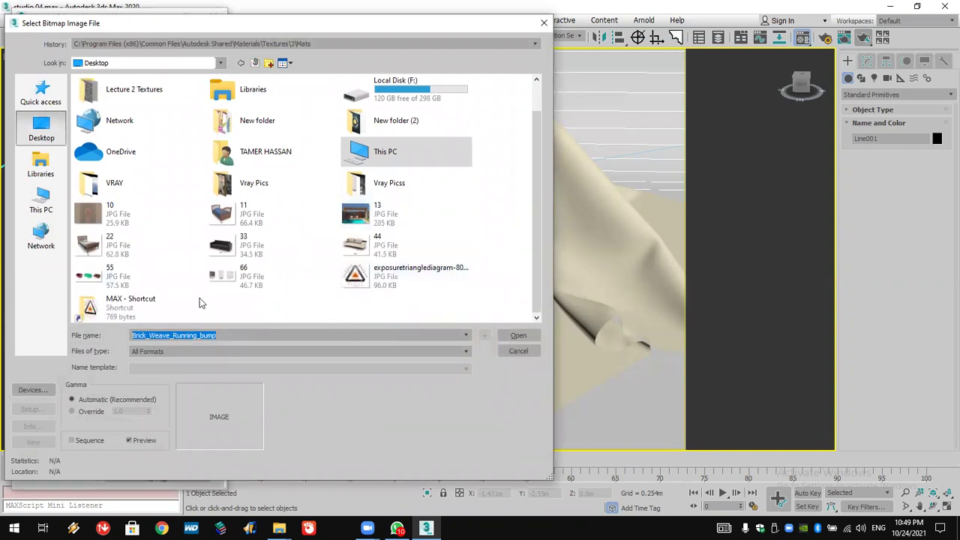
{"action": "left_click", "coordinate": [129, 289]}
{"action": "double_click", "coordinate": [128, 303]}
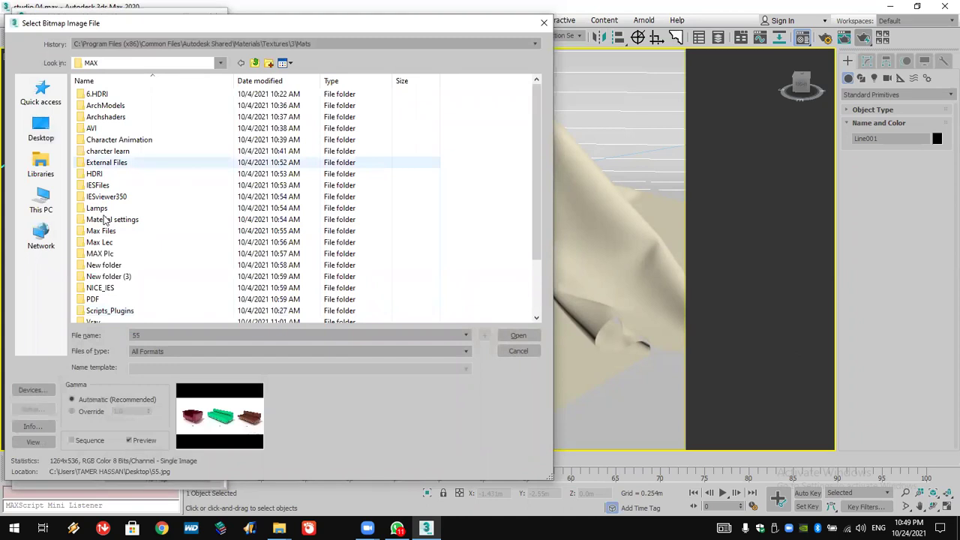
{"action": "key", "text": "Return"}
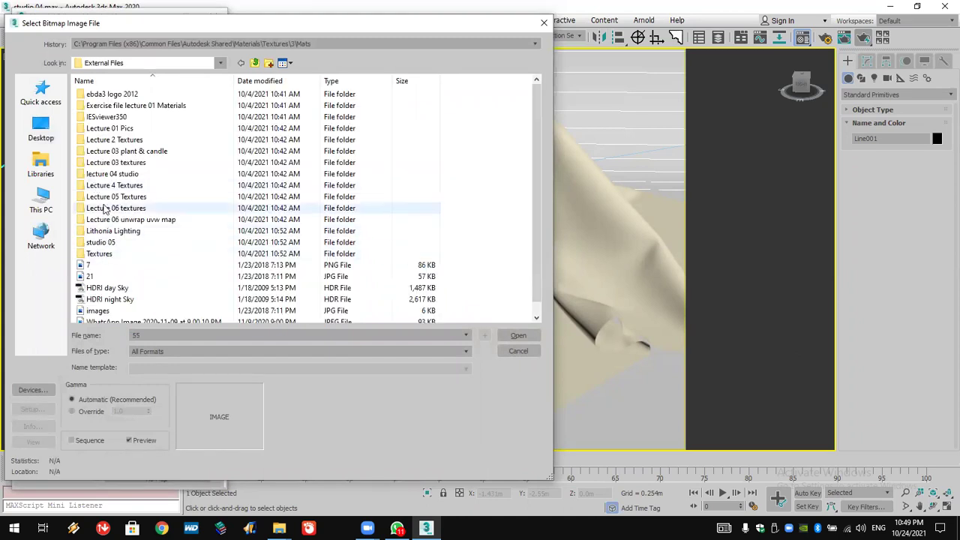
{"action": "double_click", "coordinate": [105, 186]}
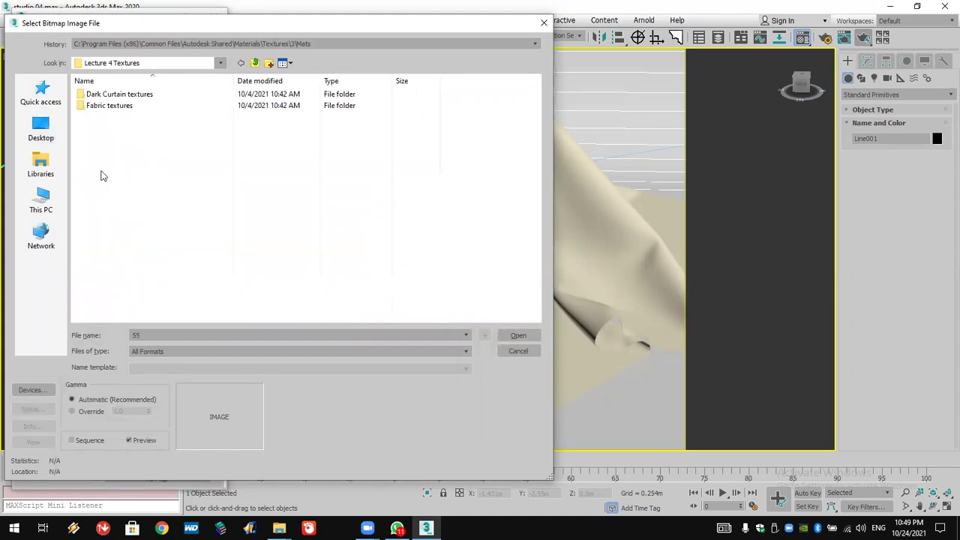
{"action": "double_click", "coordinate": [119, 106]}
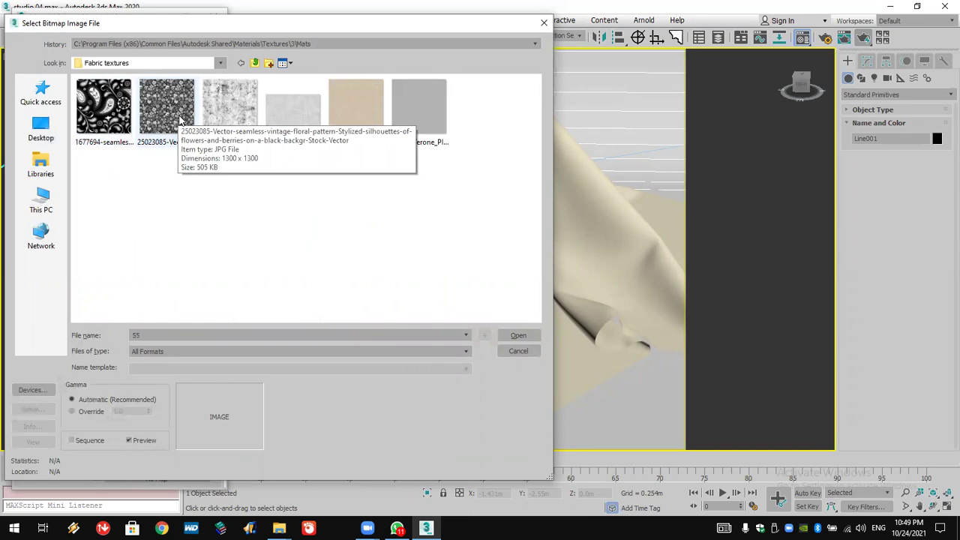
Load the black-and-white vintage floral pattern JPG as the bump bitmap and show it shaded on the draped cloth in the viewport
{"action": "left_click", "coordinate": [180, 120]}
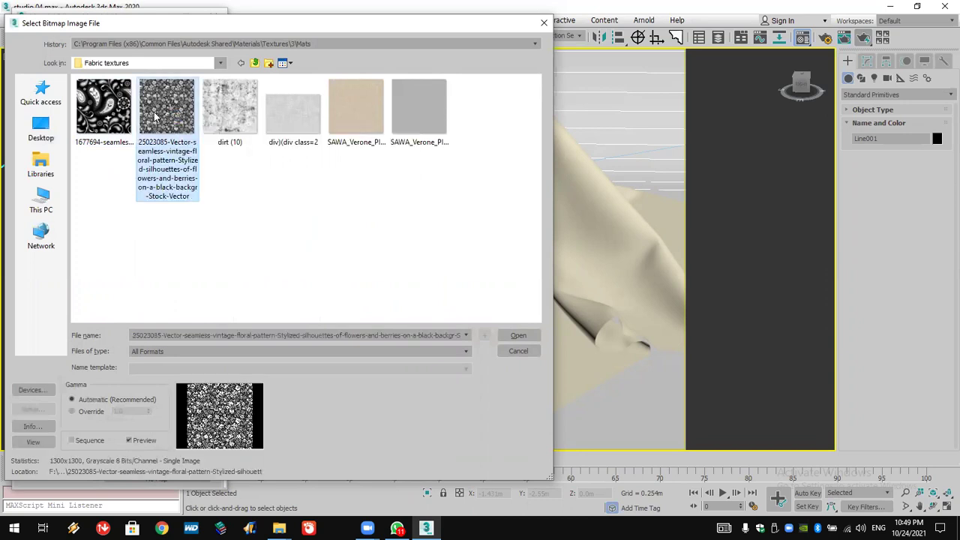
{"action": "left_click", "coordinate": [123, 112]}
{"action": "left_click", "coordinate": [161, 112]}
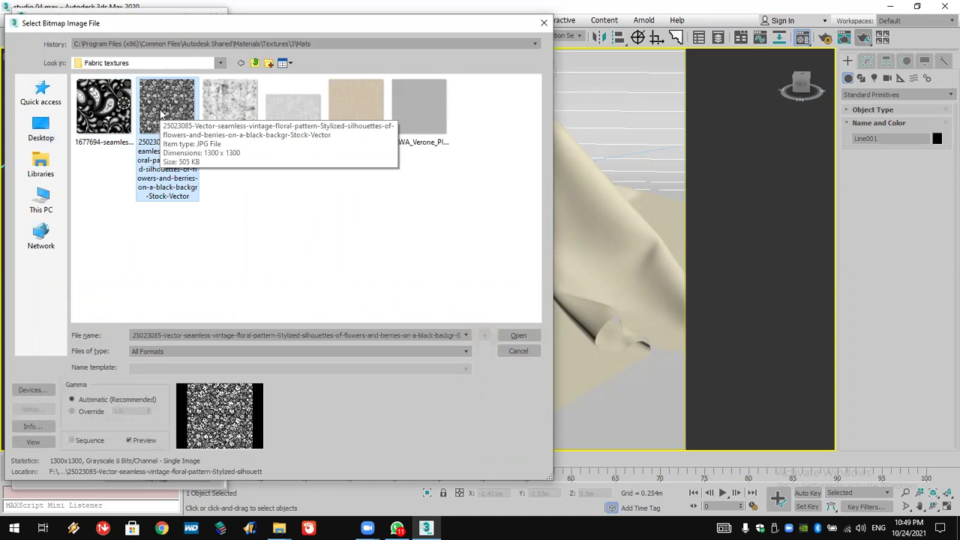
{"action": "double_click", "coordinate": [165, 114]}
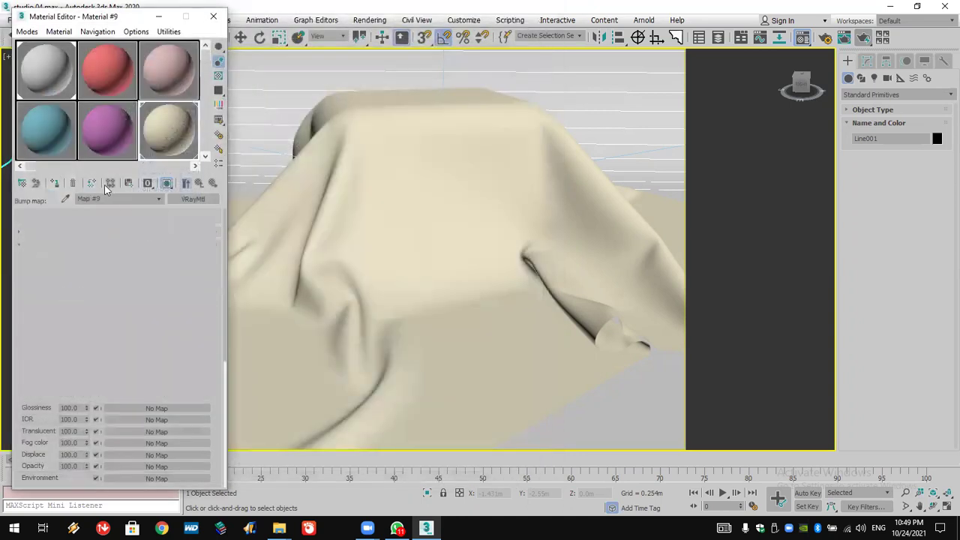
{"action": "left_click", "coordinate": [165, 183]}
{"action": "left_click", "coordinate": [463, 233]}
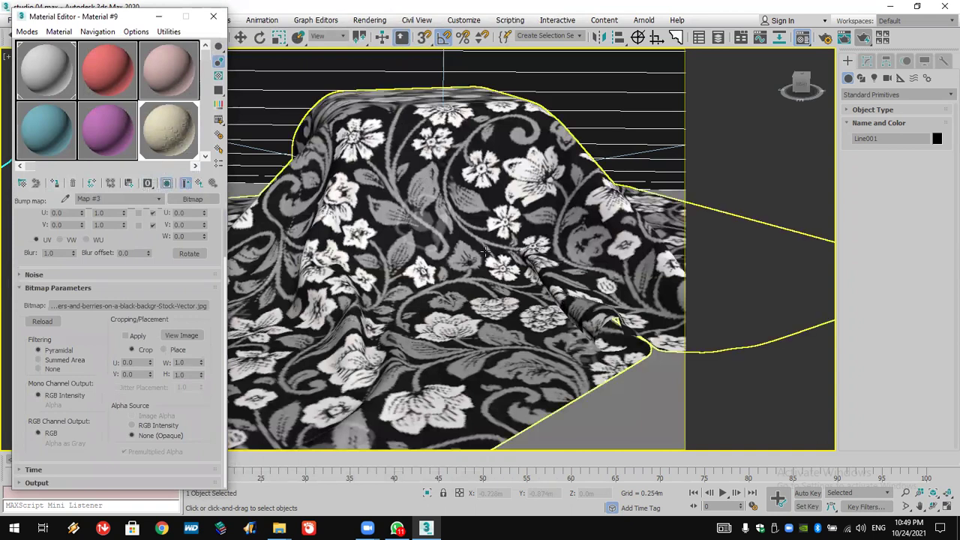